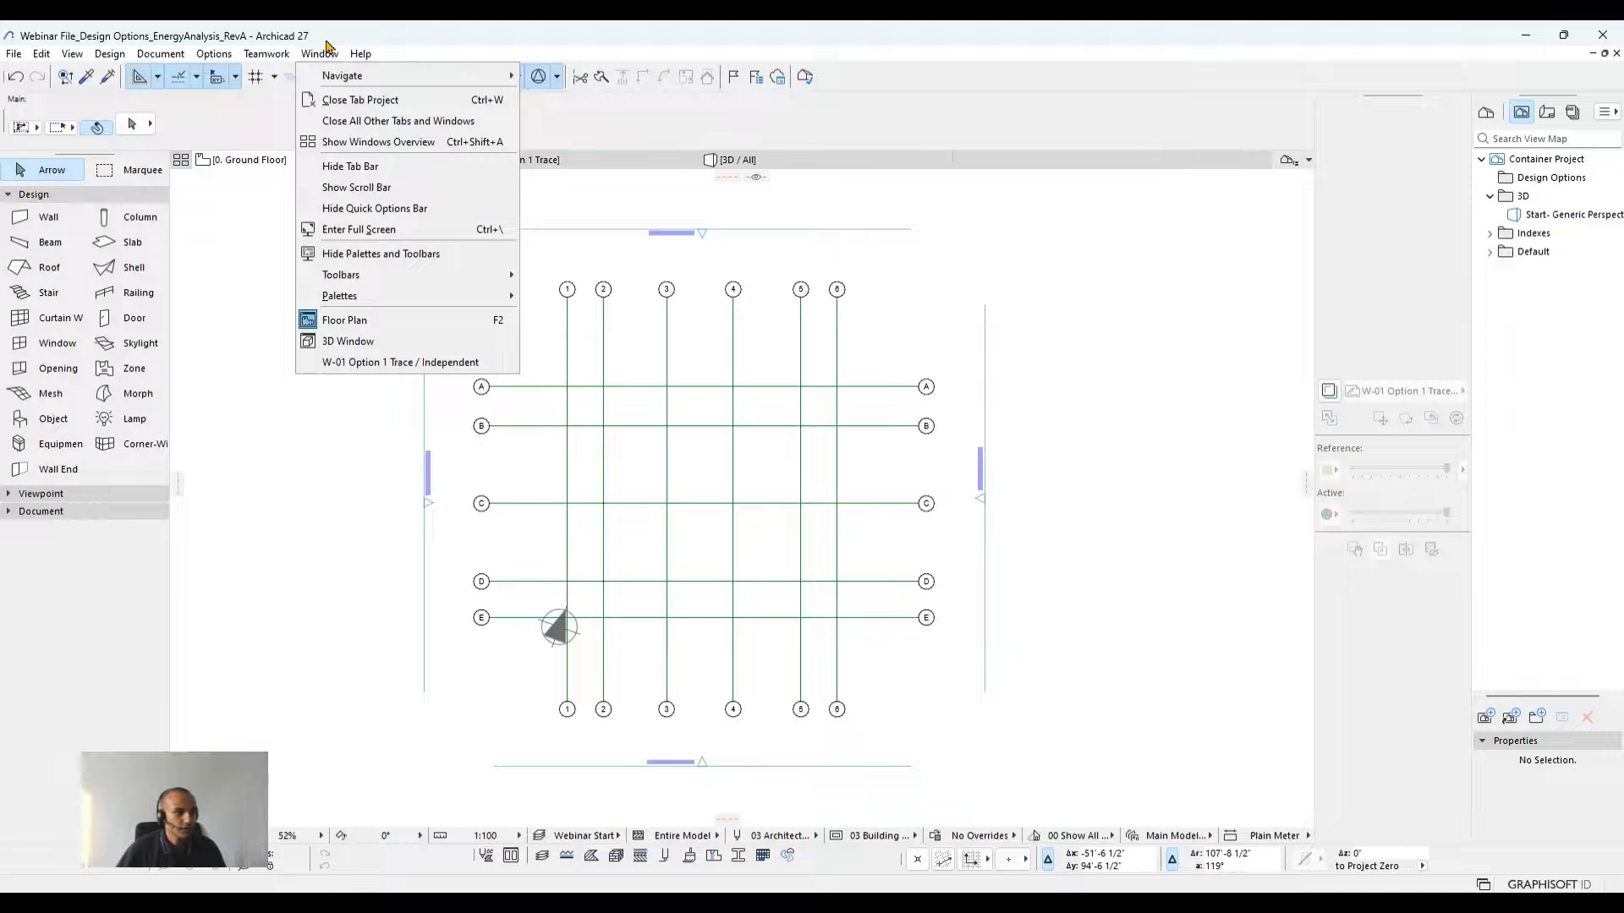
Show the Design Options palette and dock it above the Trace & Reference palette.
{"action": "mouse_move", "coordinate": [355, 299]}
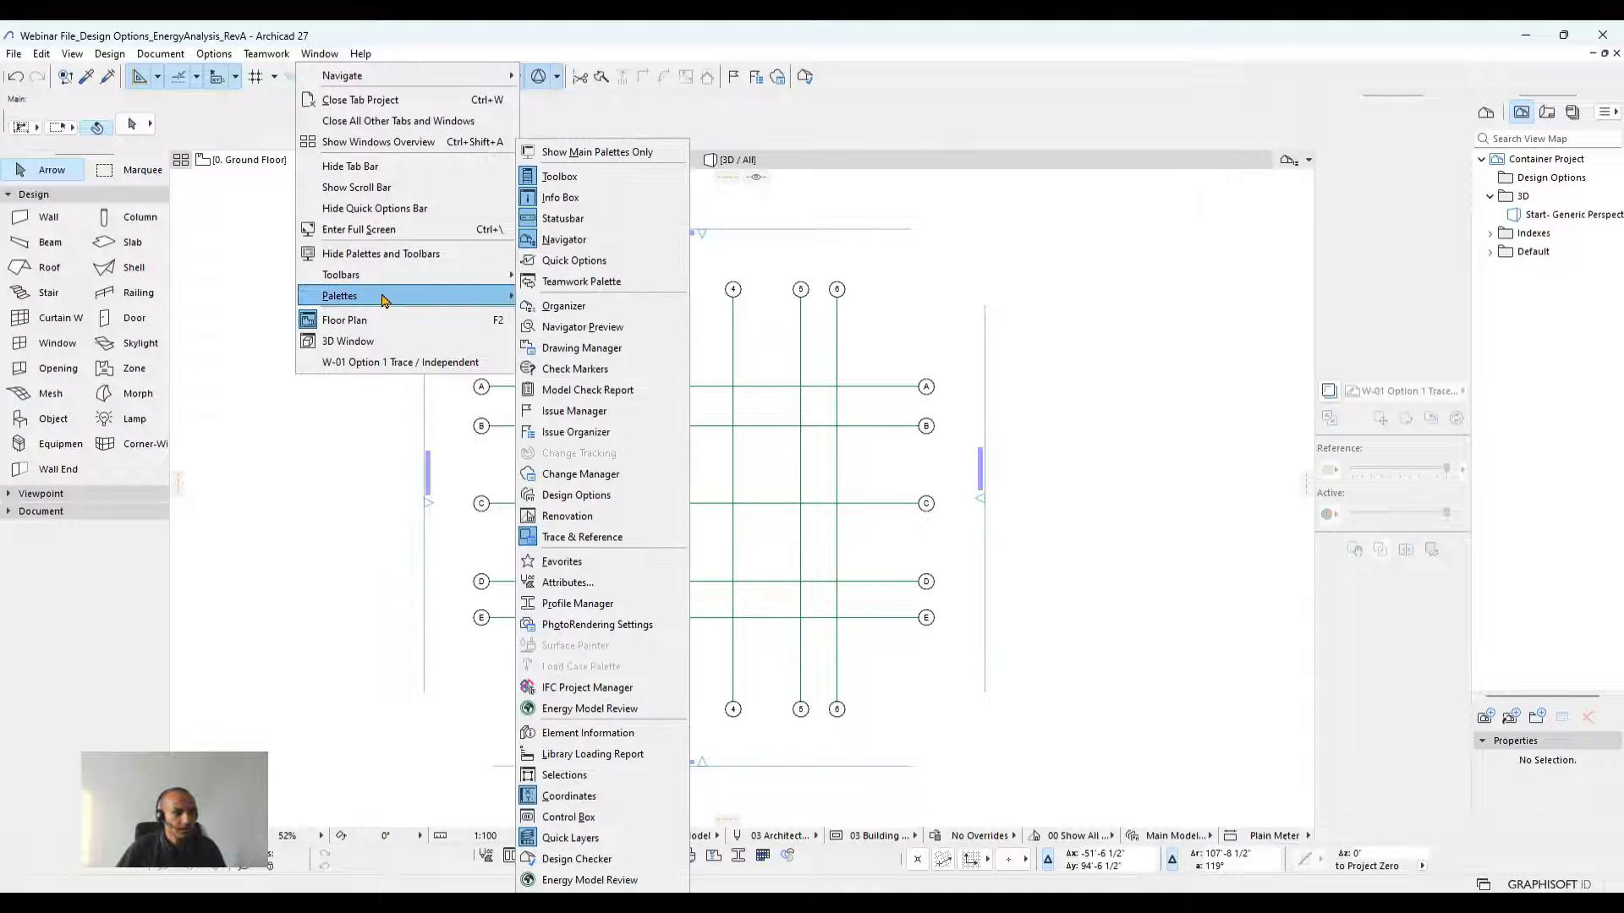
{"action": "left_click", "coordinate": [592, 496]}
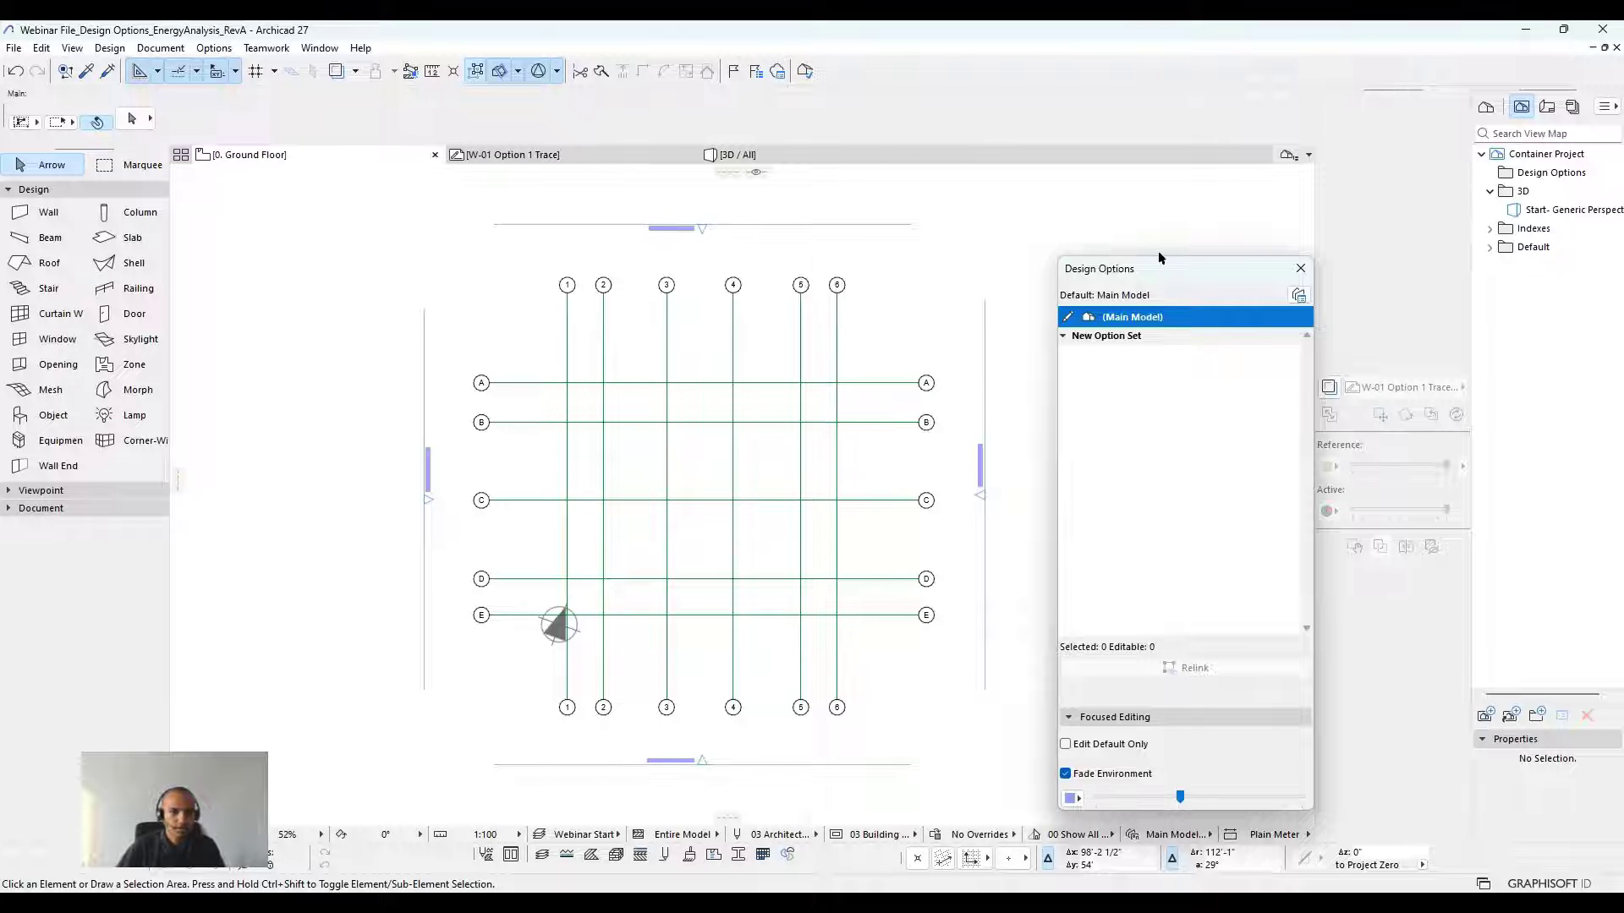
{"action": "left_click_drag", "start_coordinate": [1158, 257], "coordinate": [931, 263]}
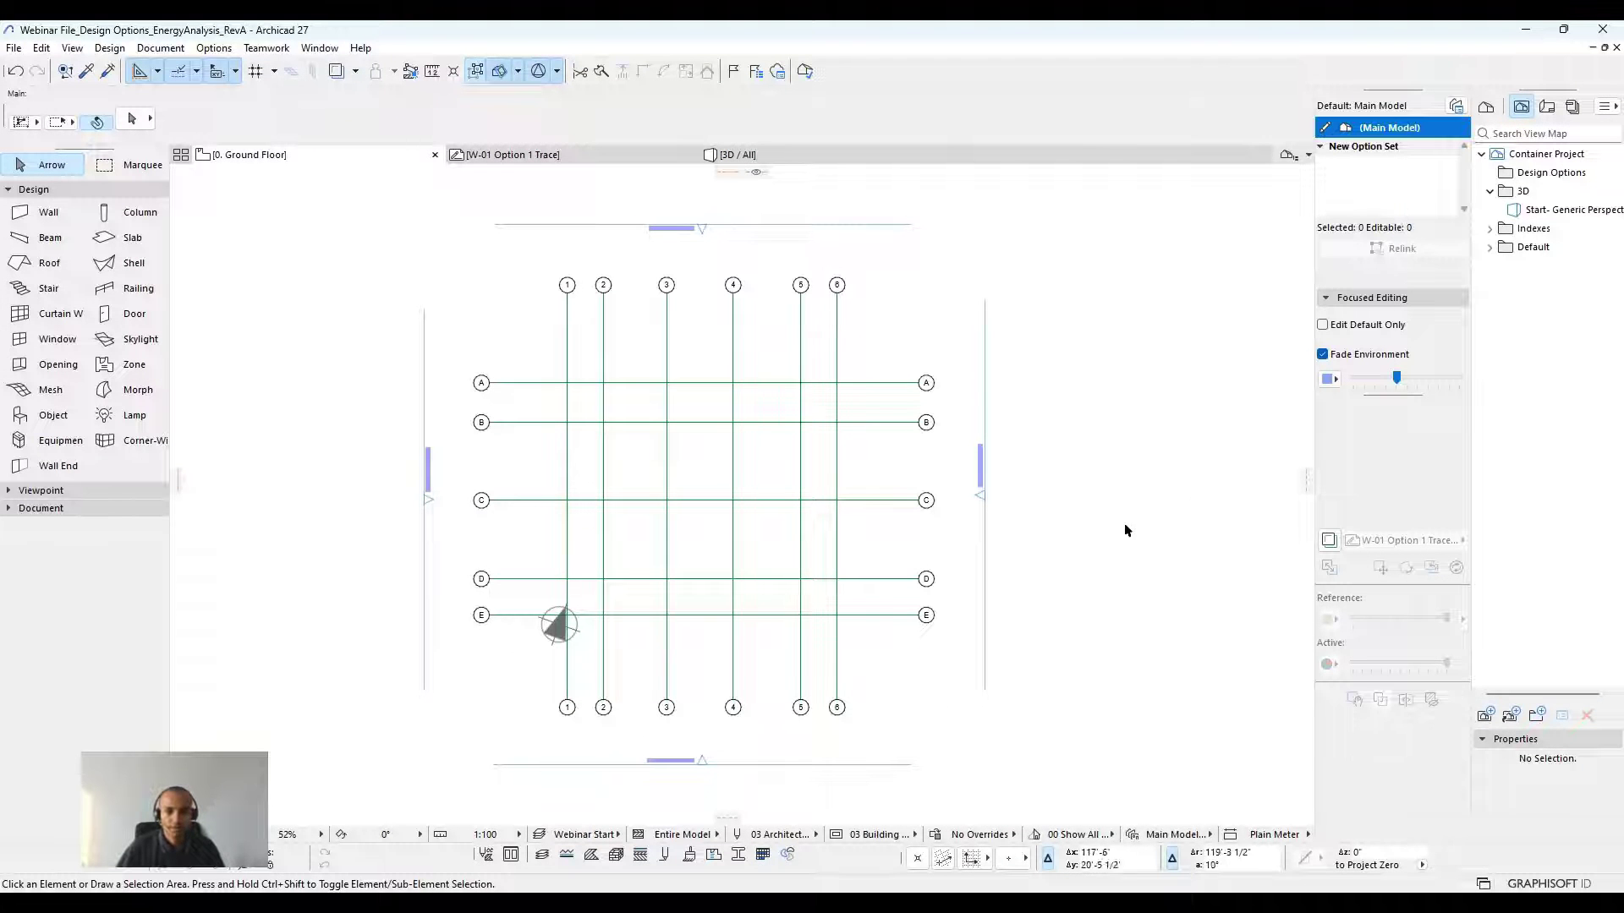
{"action": "scroll", "coordinate": [1034, 398], "scroll_direction": "down", "scroll_amount": 1}
{"action": "middle_click_drag", "start_coordinate": [990, 410], "coordinate": [973, 420]}
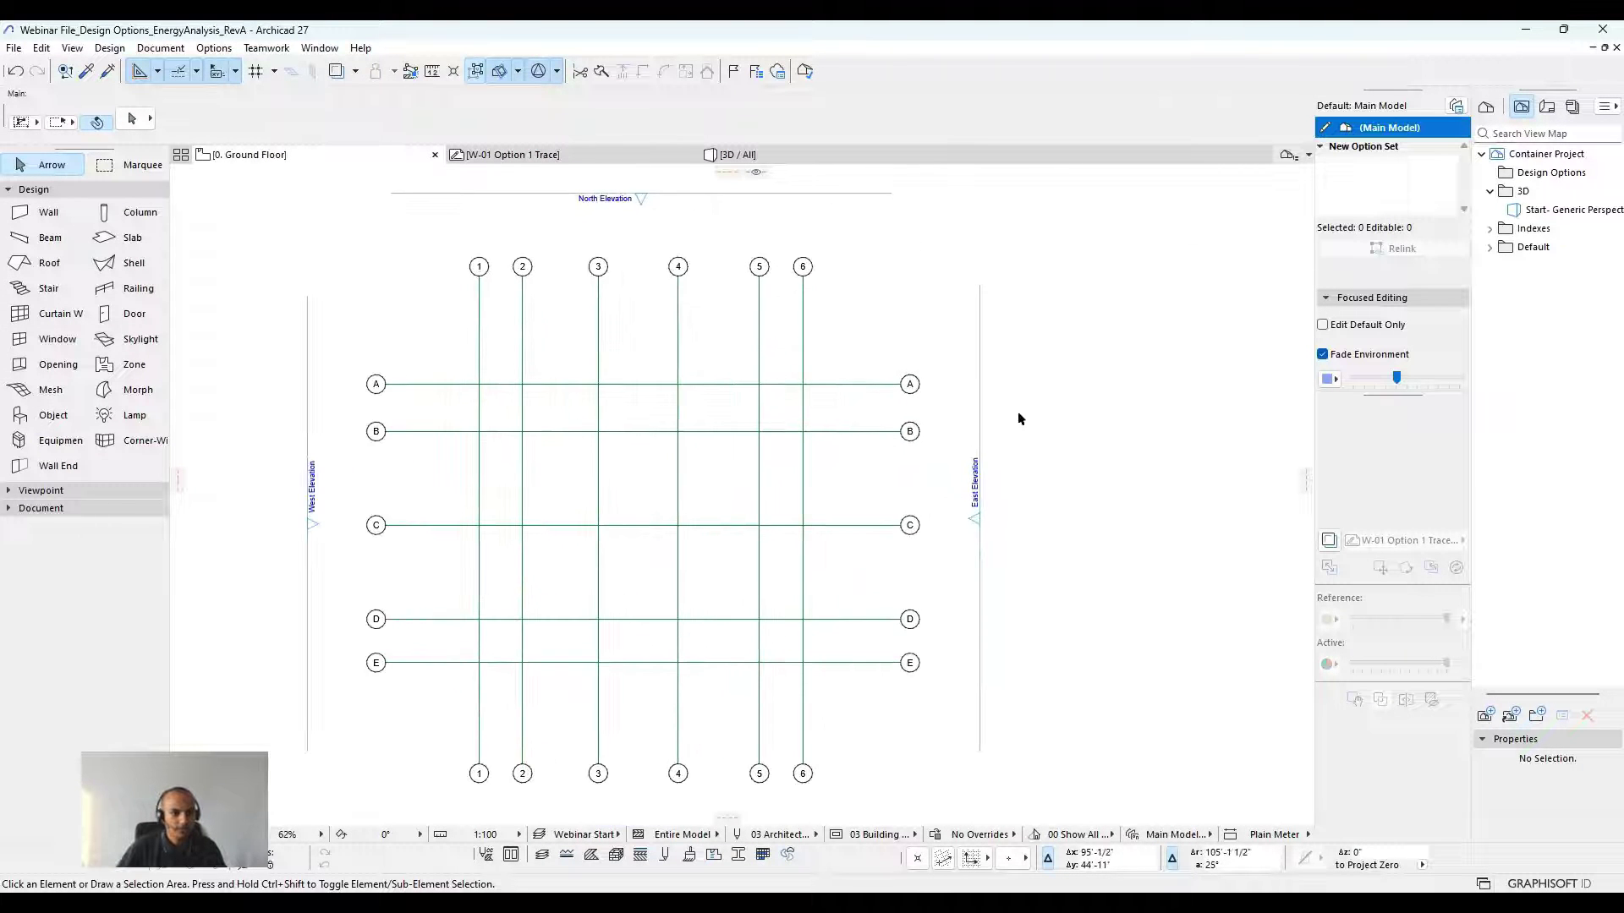
{"action": "scroll", "coordinate": [1019, 427], "scroll_direction": "up", "scroll_amount": 1}
{"action": "middle_click_drag", "start_coordinate": [1134, 409], "coordinate": [1104, 412]}
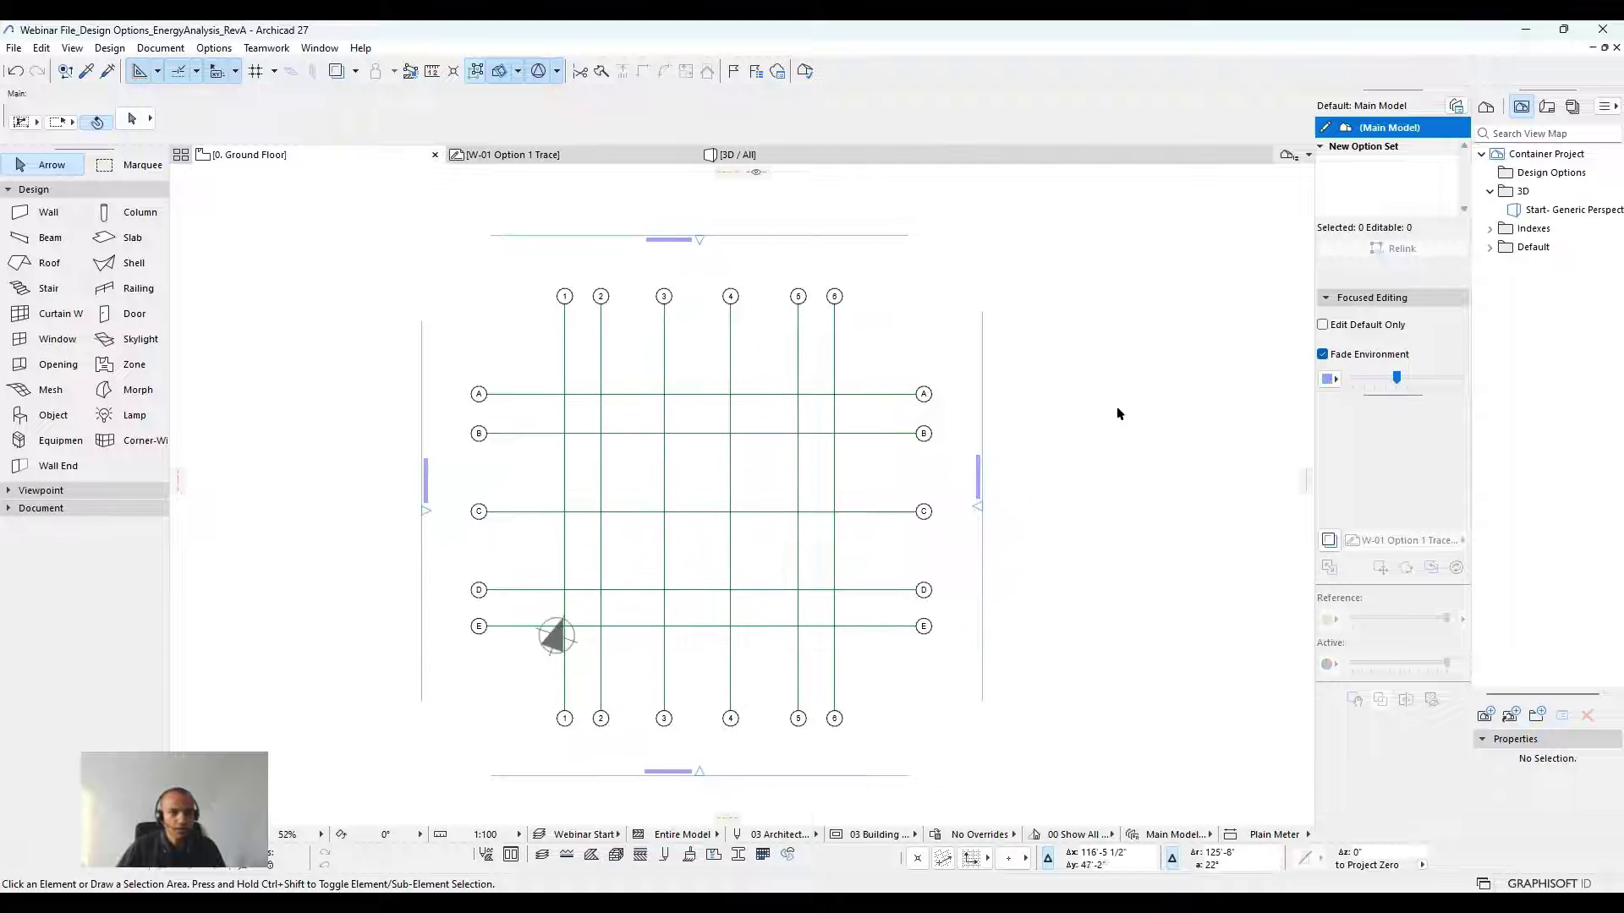
Open the Design Option Manager and create a design option combination named "Option 1 + Main Model".
{"action": "left_click", "coordinate": [1455, 106]}
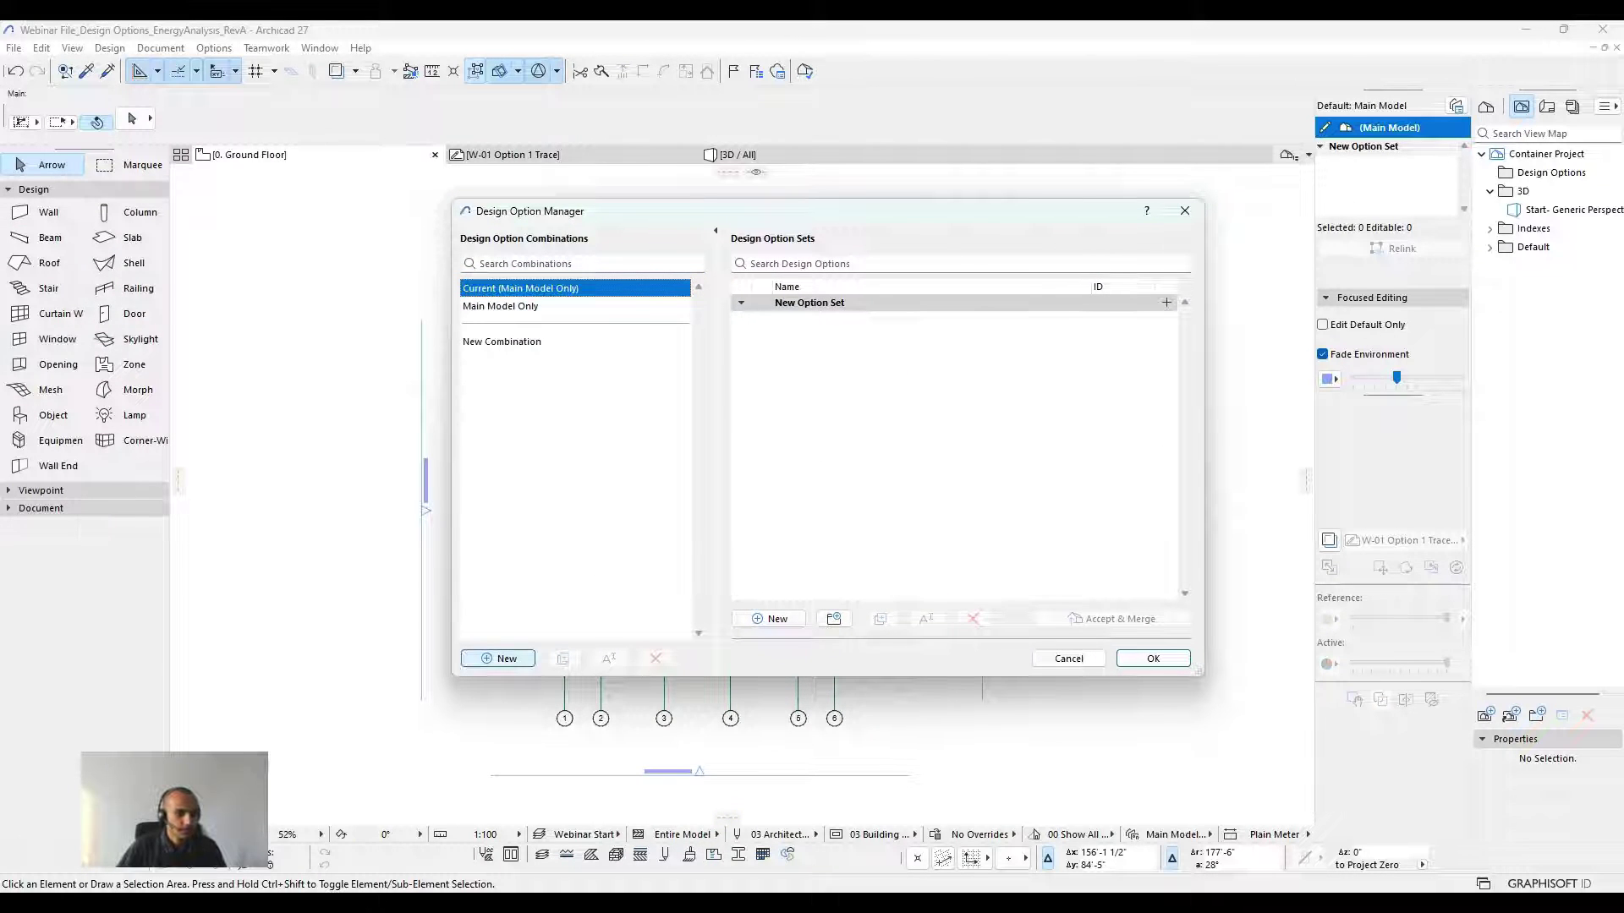
{"action": "left_click", "coordinate": [507, 661]}
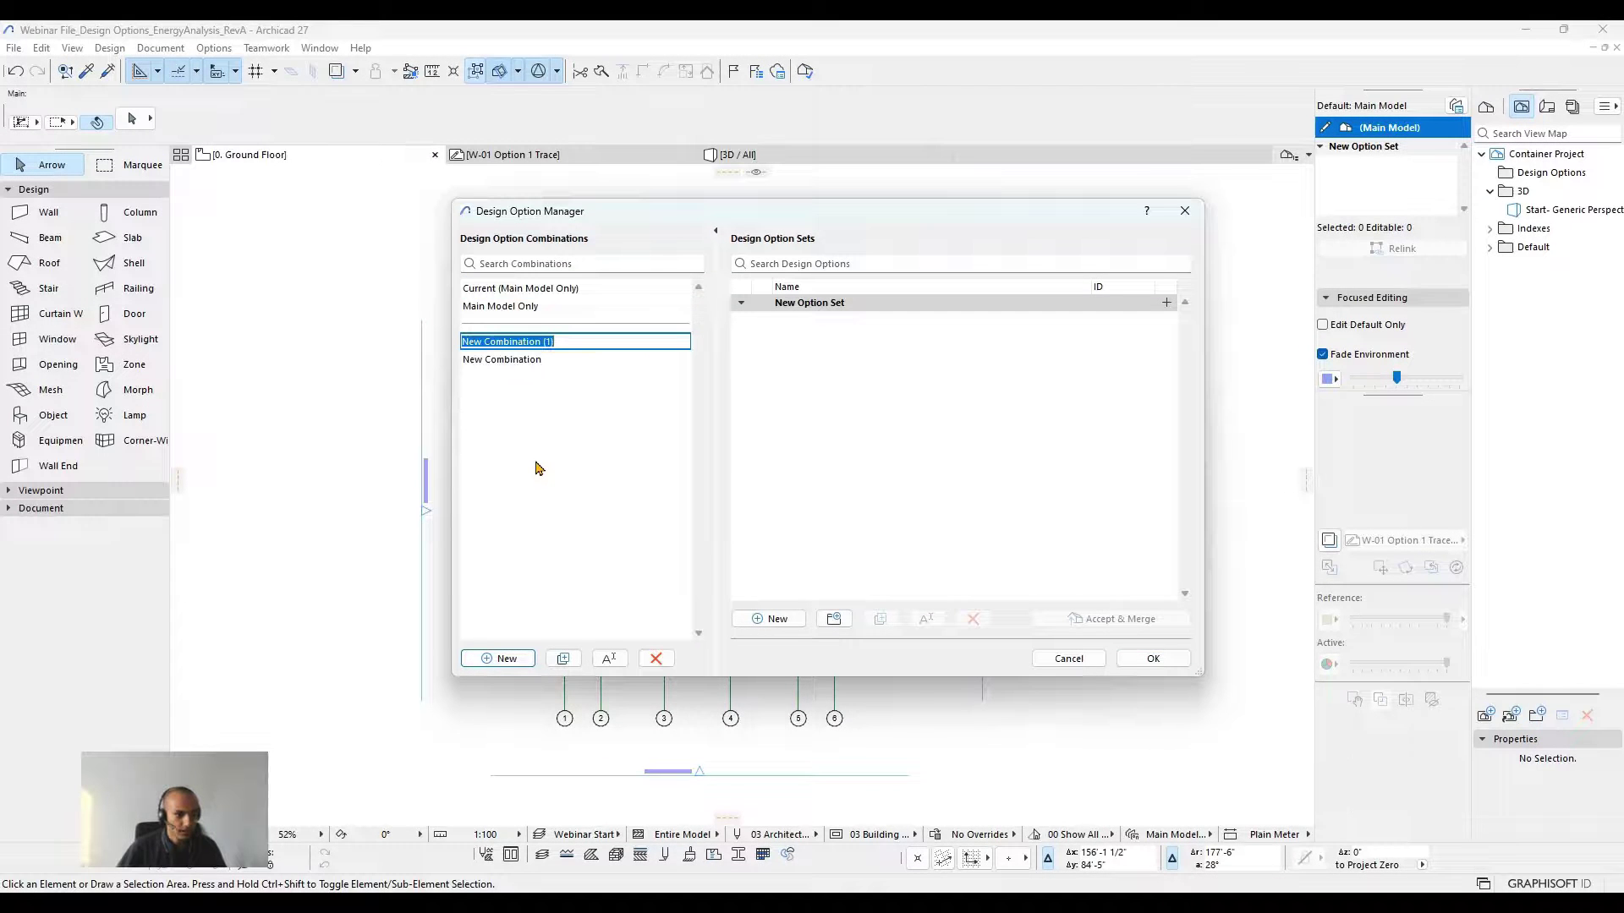
{"action": "type", "text": "Option "}
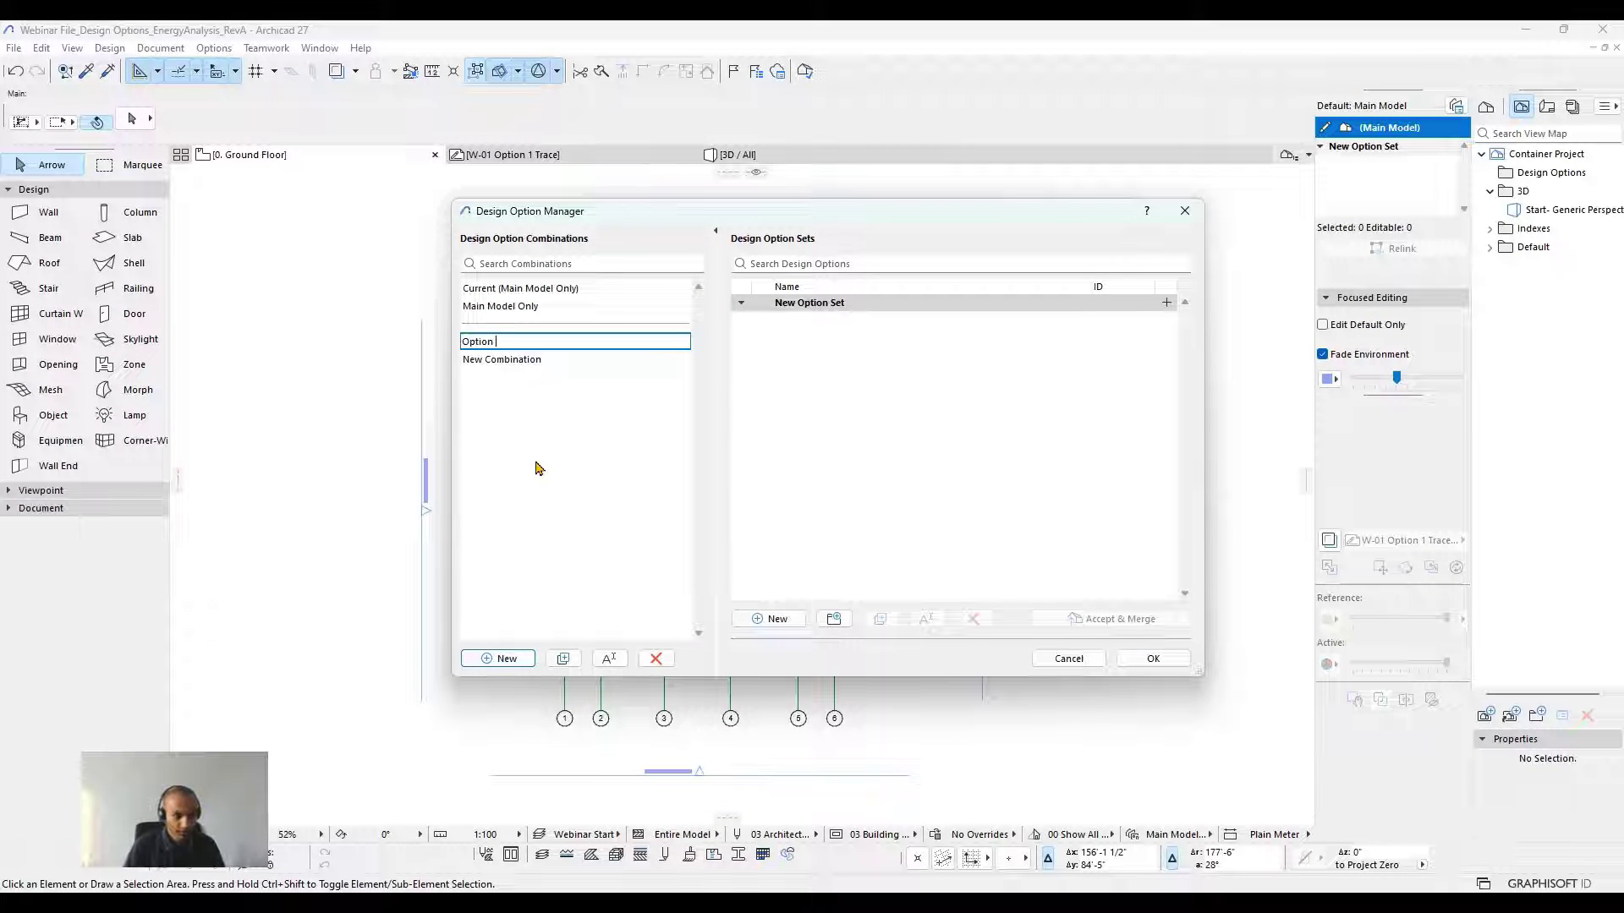
{"action": "type", "text": "1 + Main"}
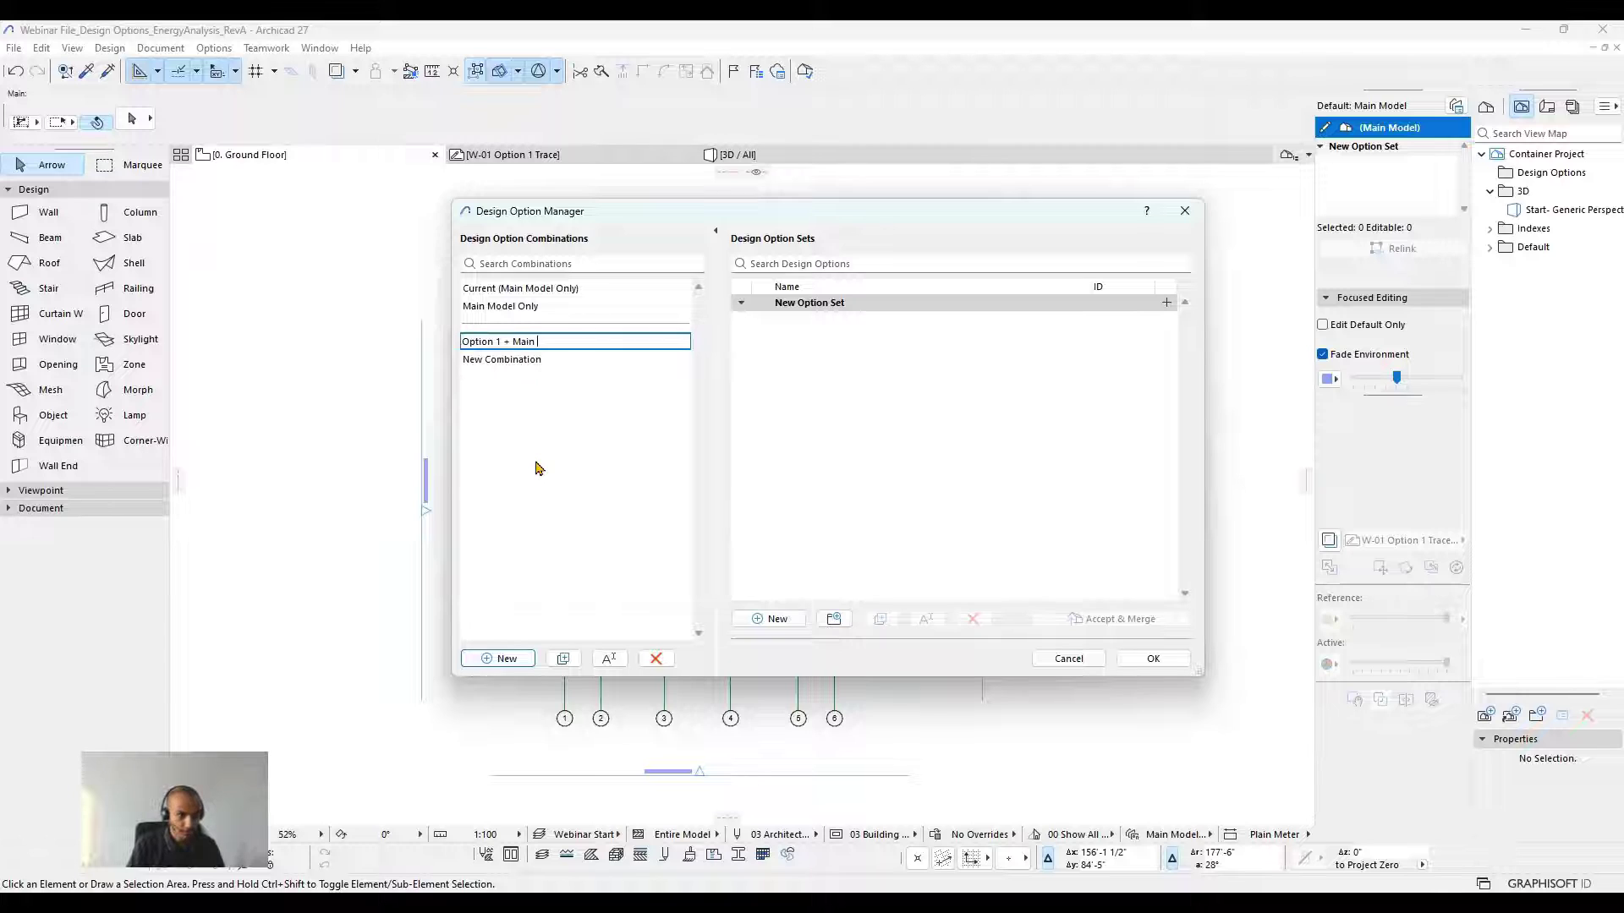
{"action": "type", "text": " Model"}
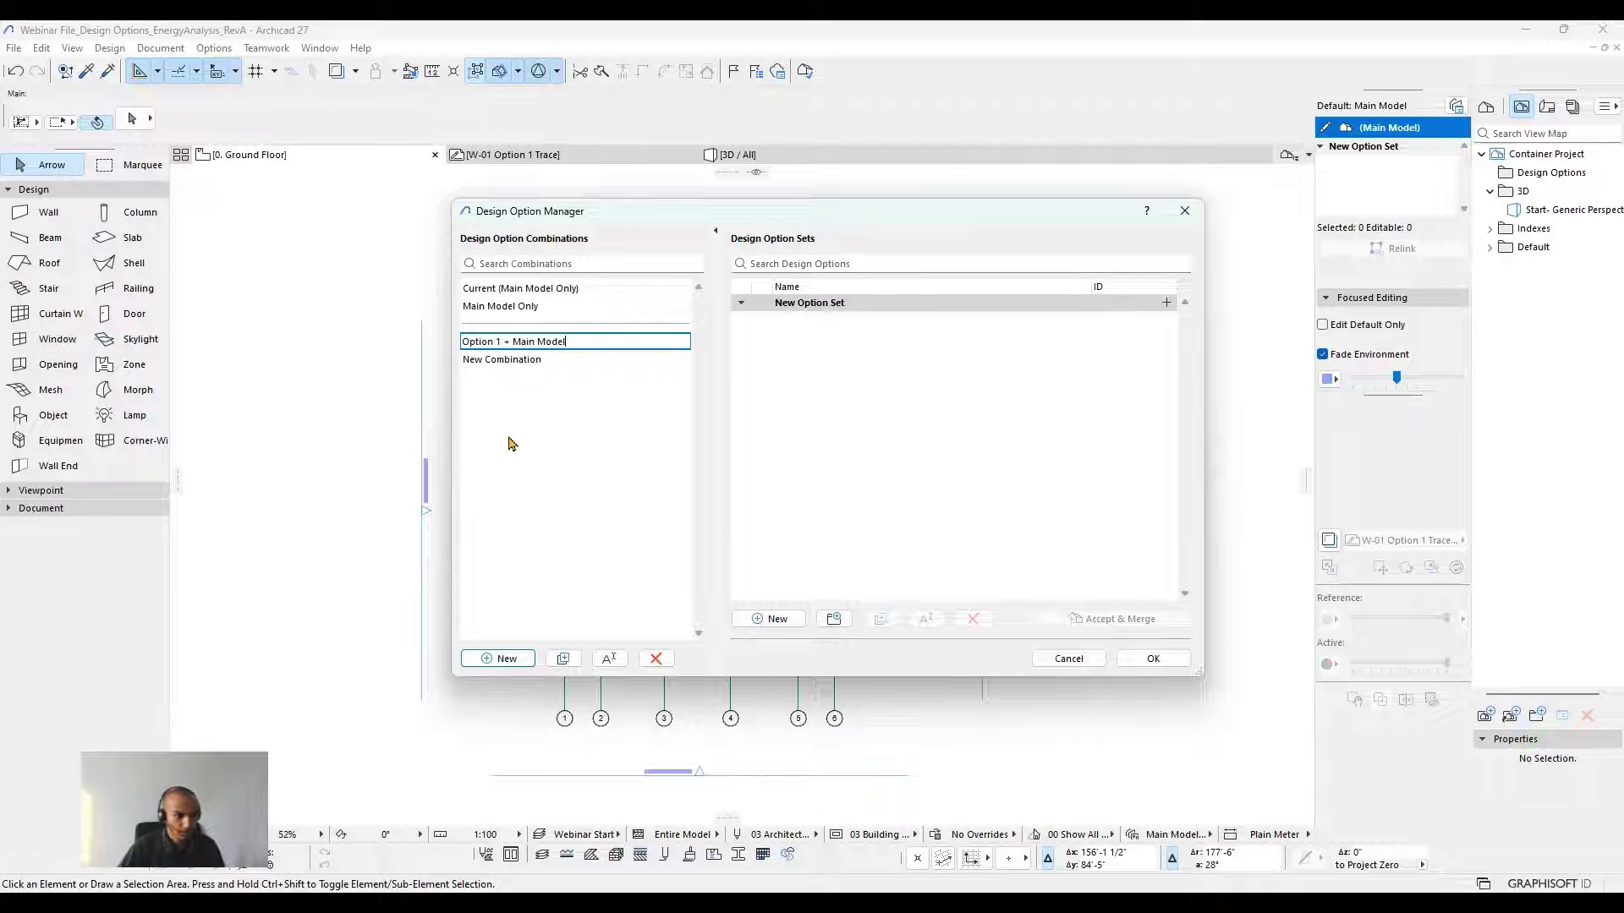
{"action": "key", "text": "Return"}
Create a second design option combination named "Option 2 + Main Model".
{"action": "left_click", "coordinate": [500, 658]}
{"action": "type", "text": "O"}
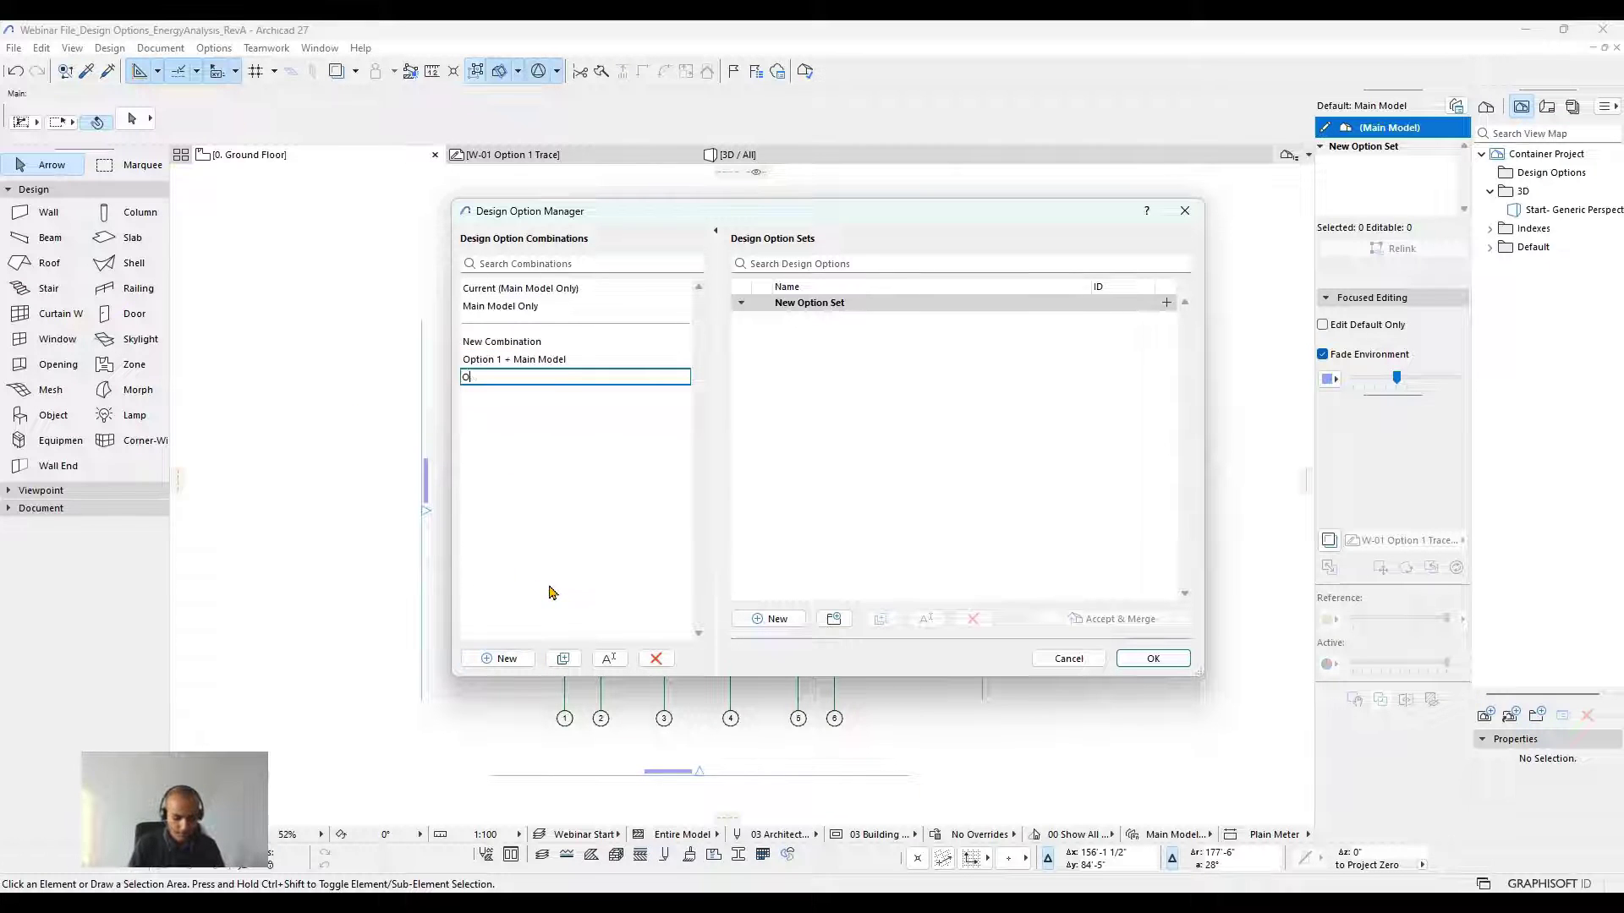
{"action": "type", "text": "ption 2 + "}
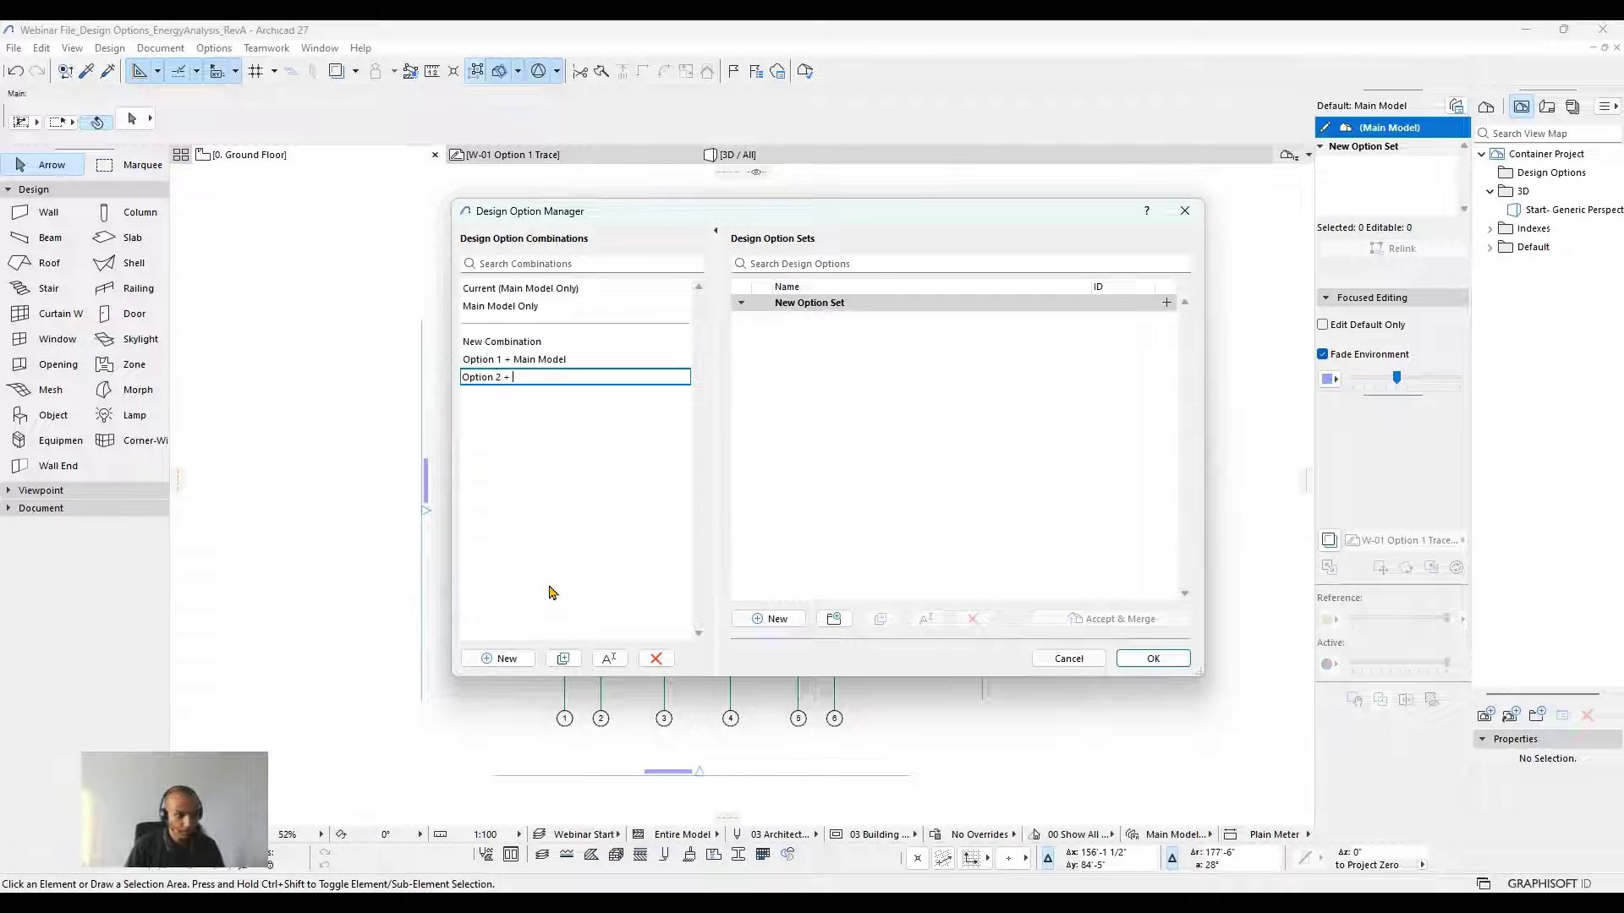
{"action": "type", "text": "Main Model"}
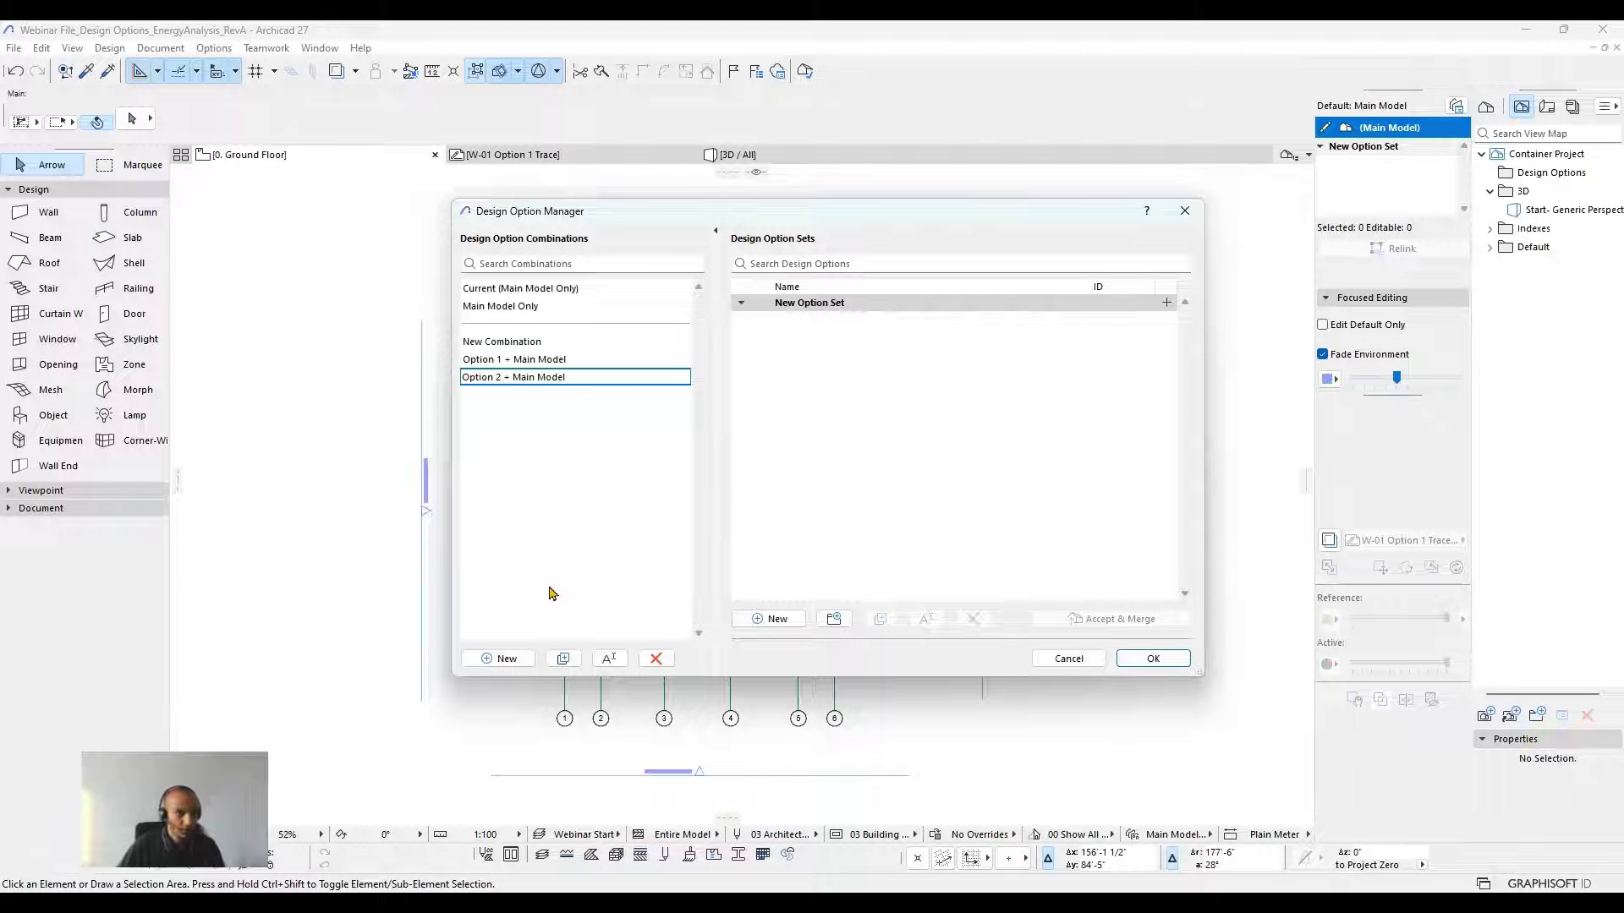
{"action": "key", "text": "Return"}
Add a design option named "Option 1" to New Option Set and make it visible in the Option 1 + Main Model combination.
{"action": "left_click", "coordinate": [555, 361]}
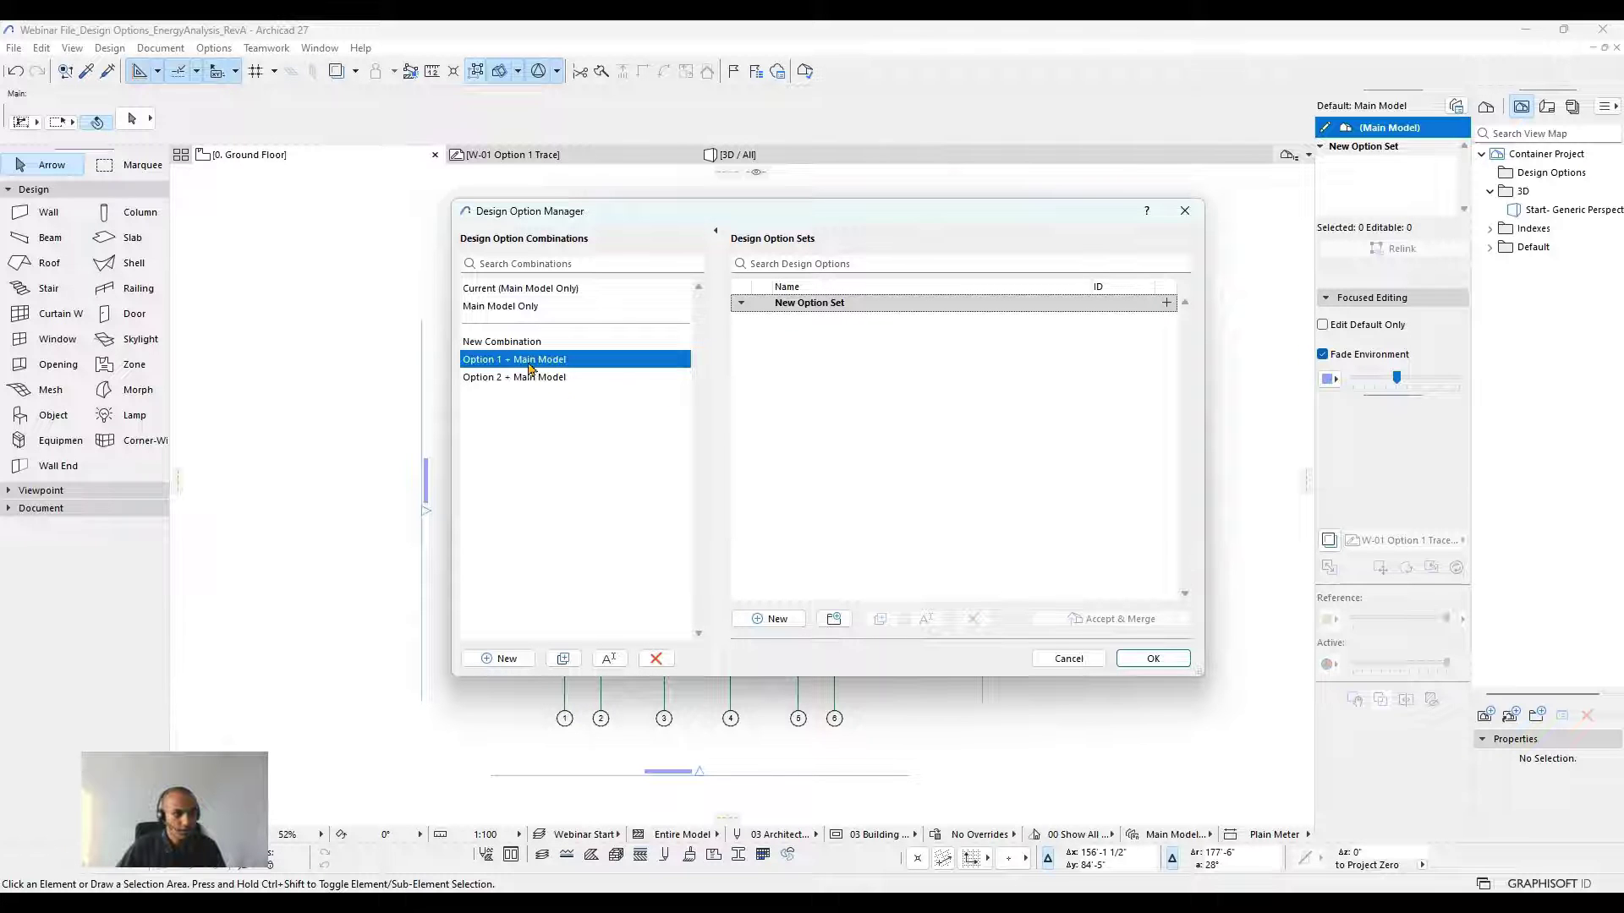
{"action": "left_click", "coordinate": [775, 618]}
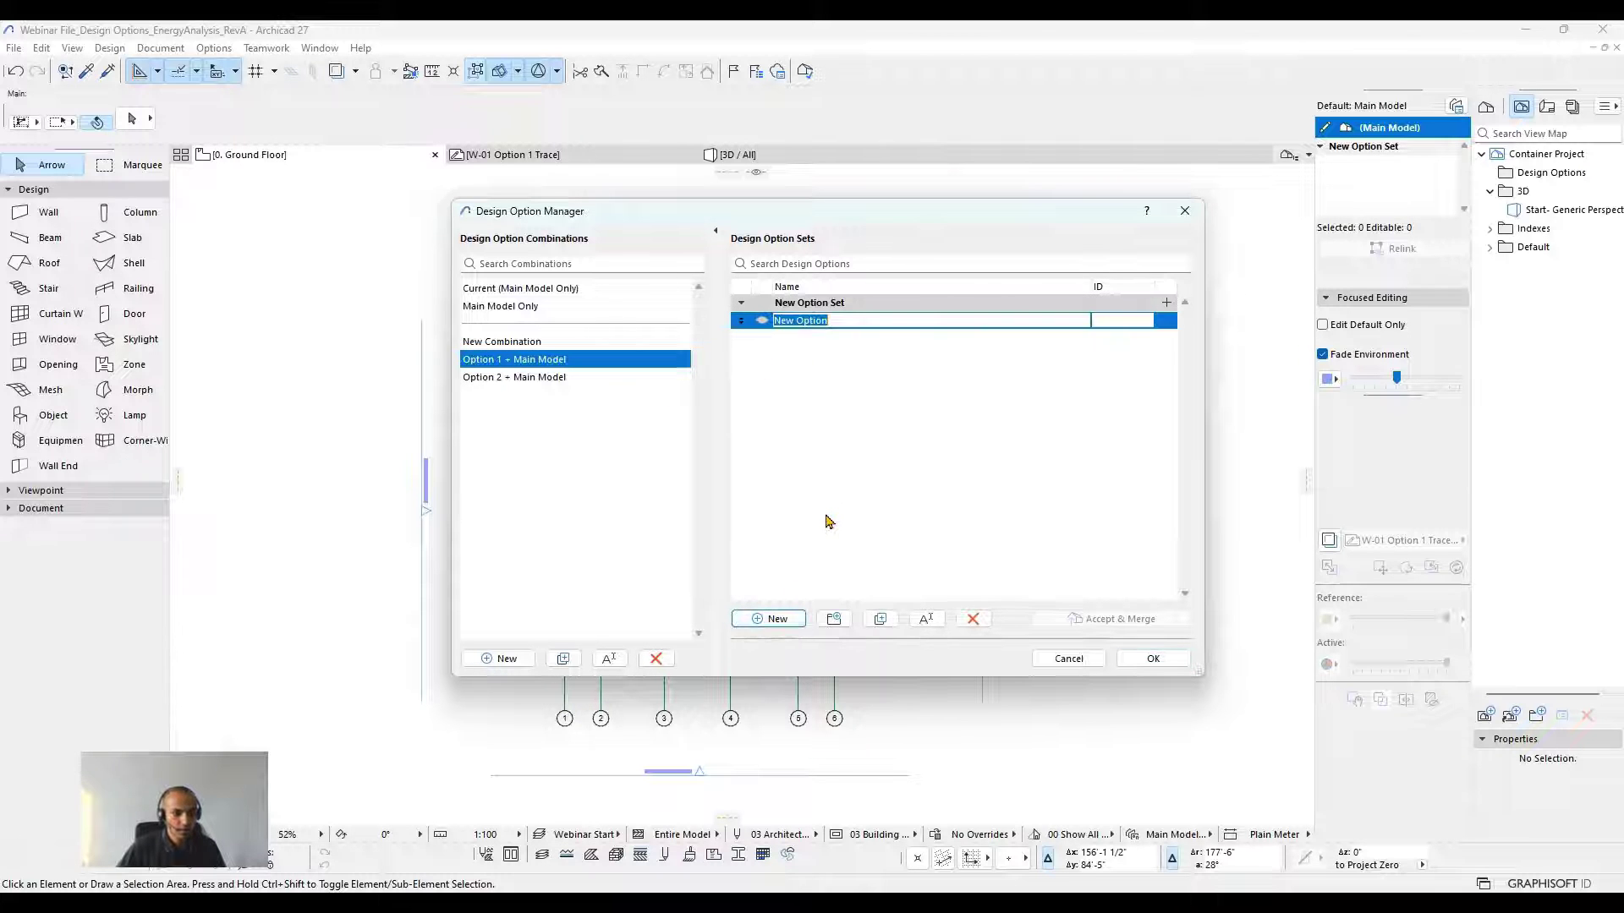
{"action": "type", "text": "Opiton"}
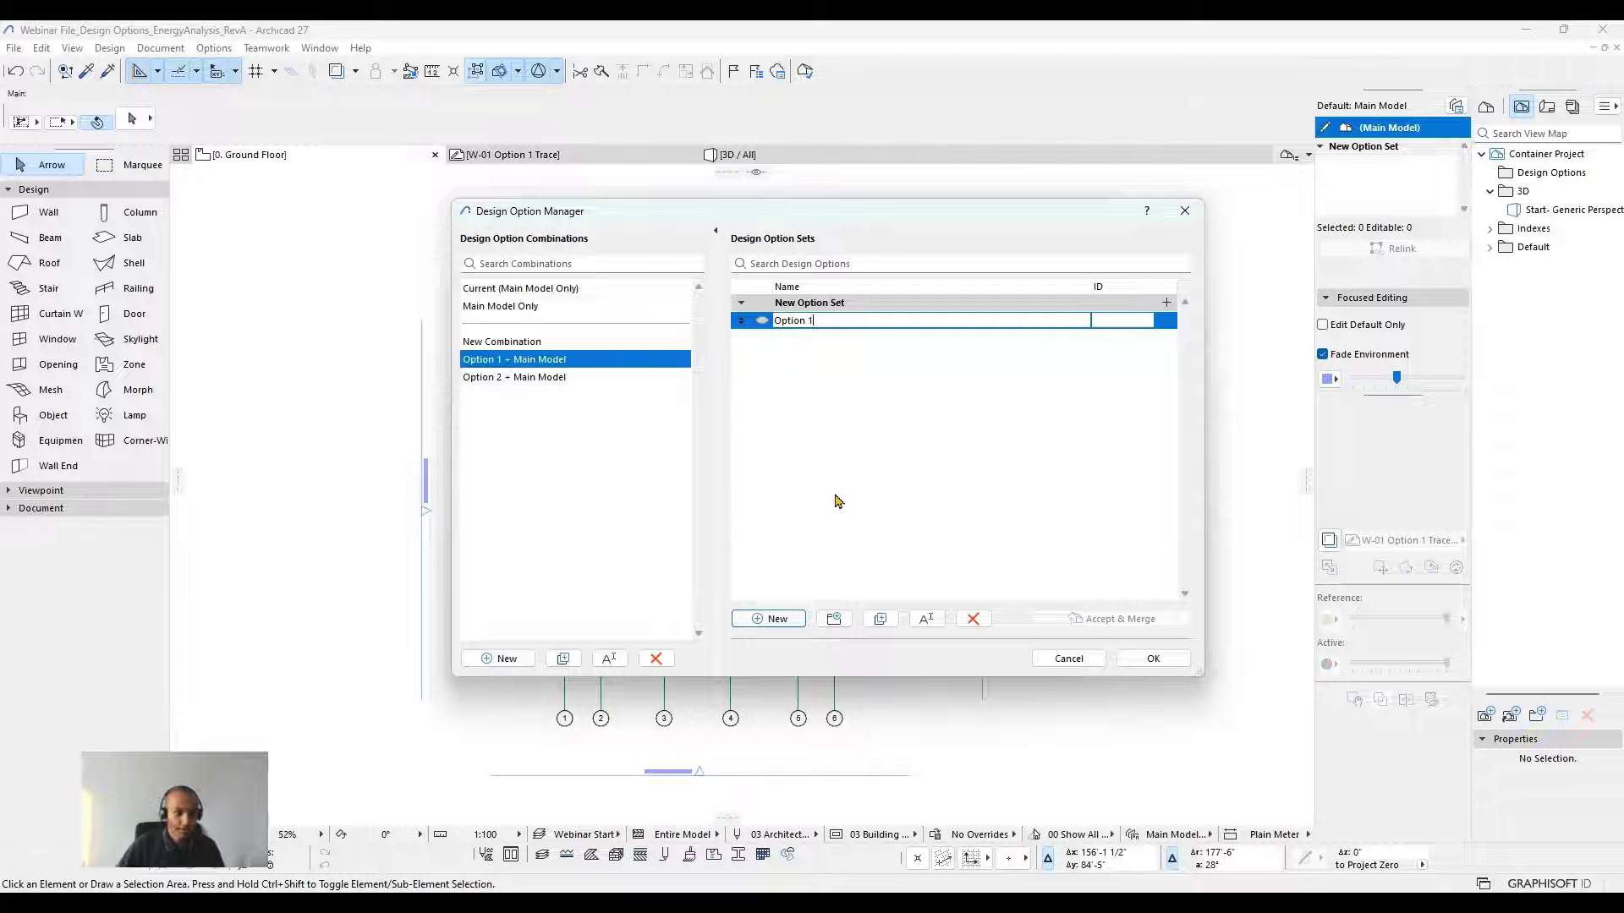
{"action": "left_click", "coordinate": [1046, 418]}
{"action": "left_click", "coordinate": [764, 330]}
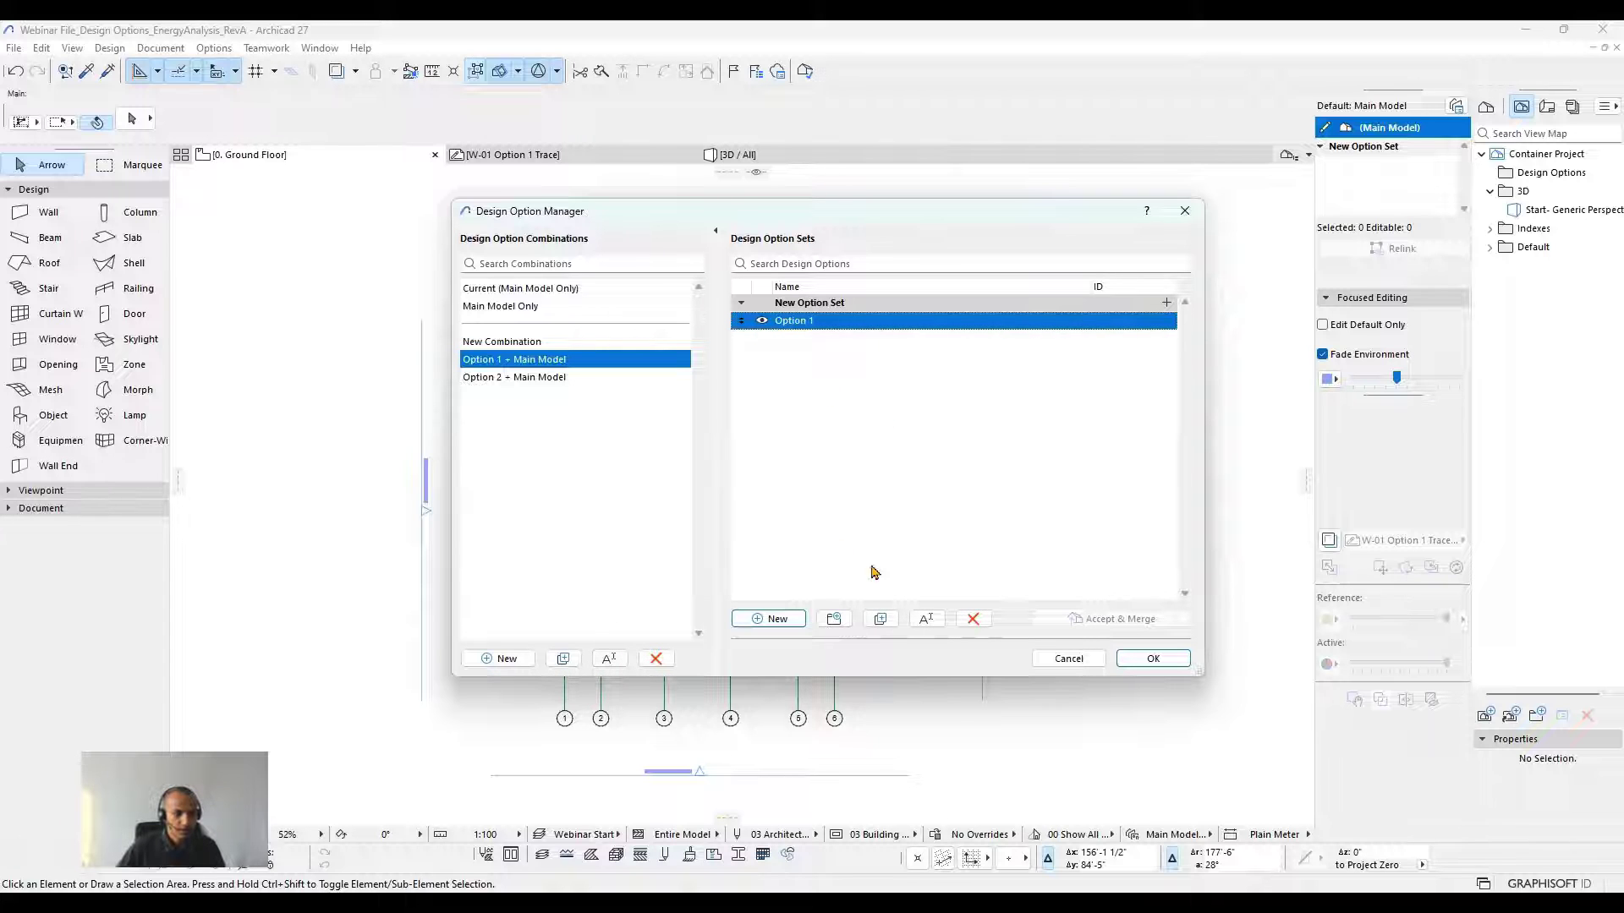
Add a second design option named "Option 2" to New Option Set.
{"action": "left_click", "coordinate": [771, 618]}
{"action": "type", "text": "Option 2"}
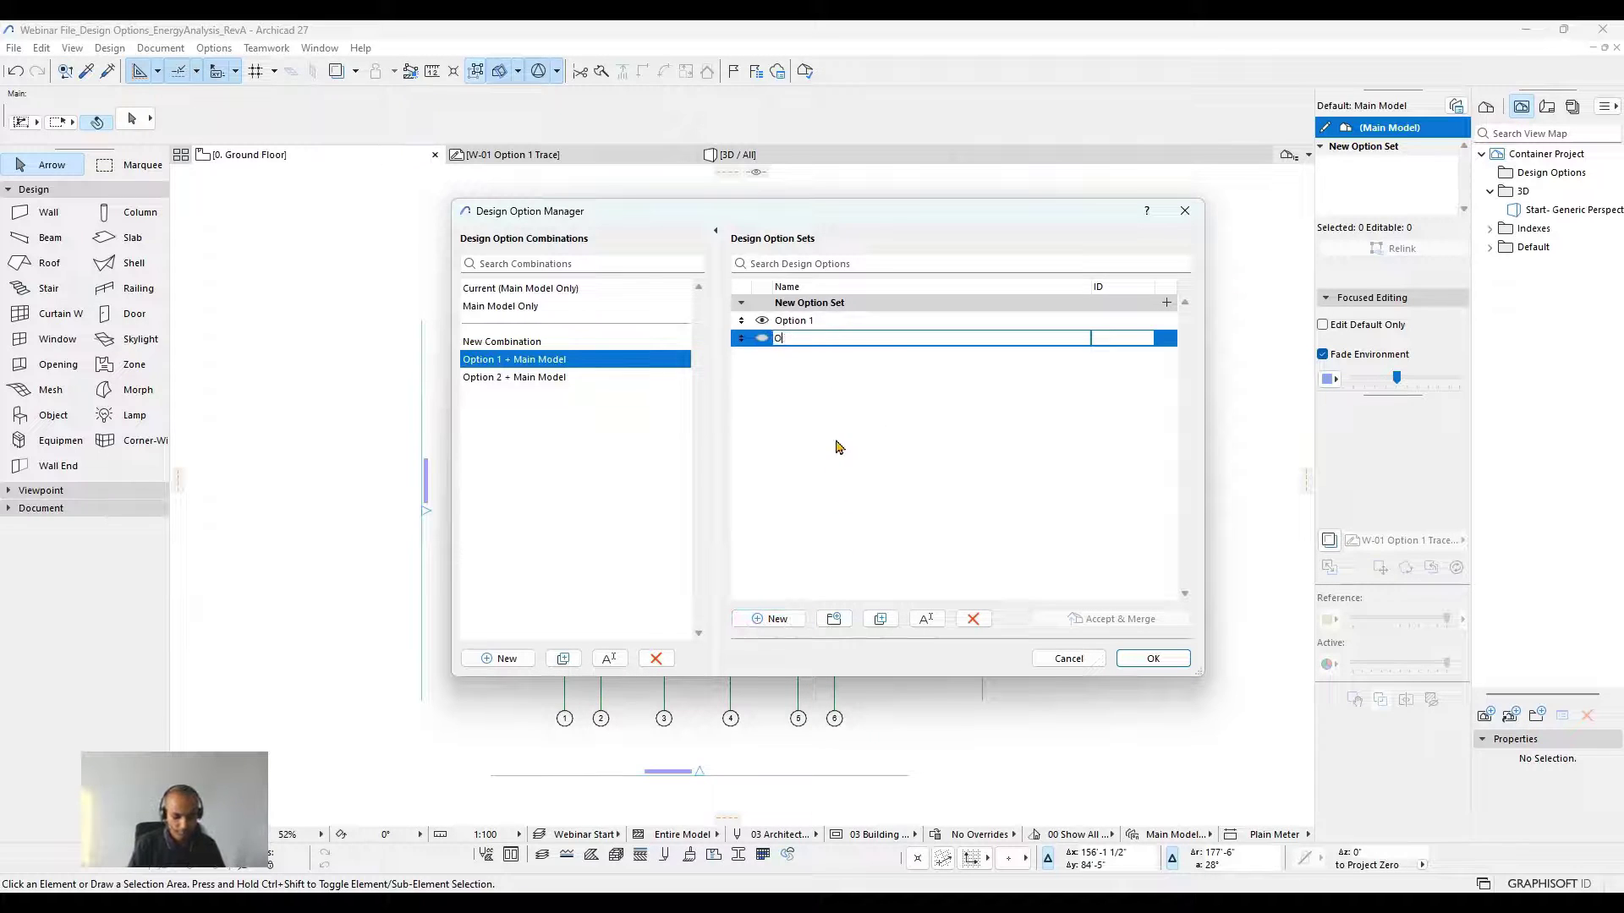
{"action": "left_click", "coordinate": [927, 434]}
Make Option 2 visible in the Option 2 + Main Model combination.
{"action": "left_click", "coordinate": [553, 377]}
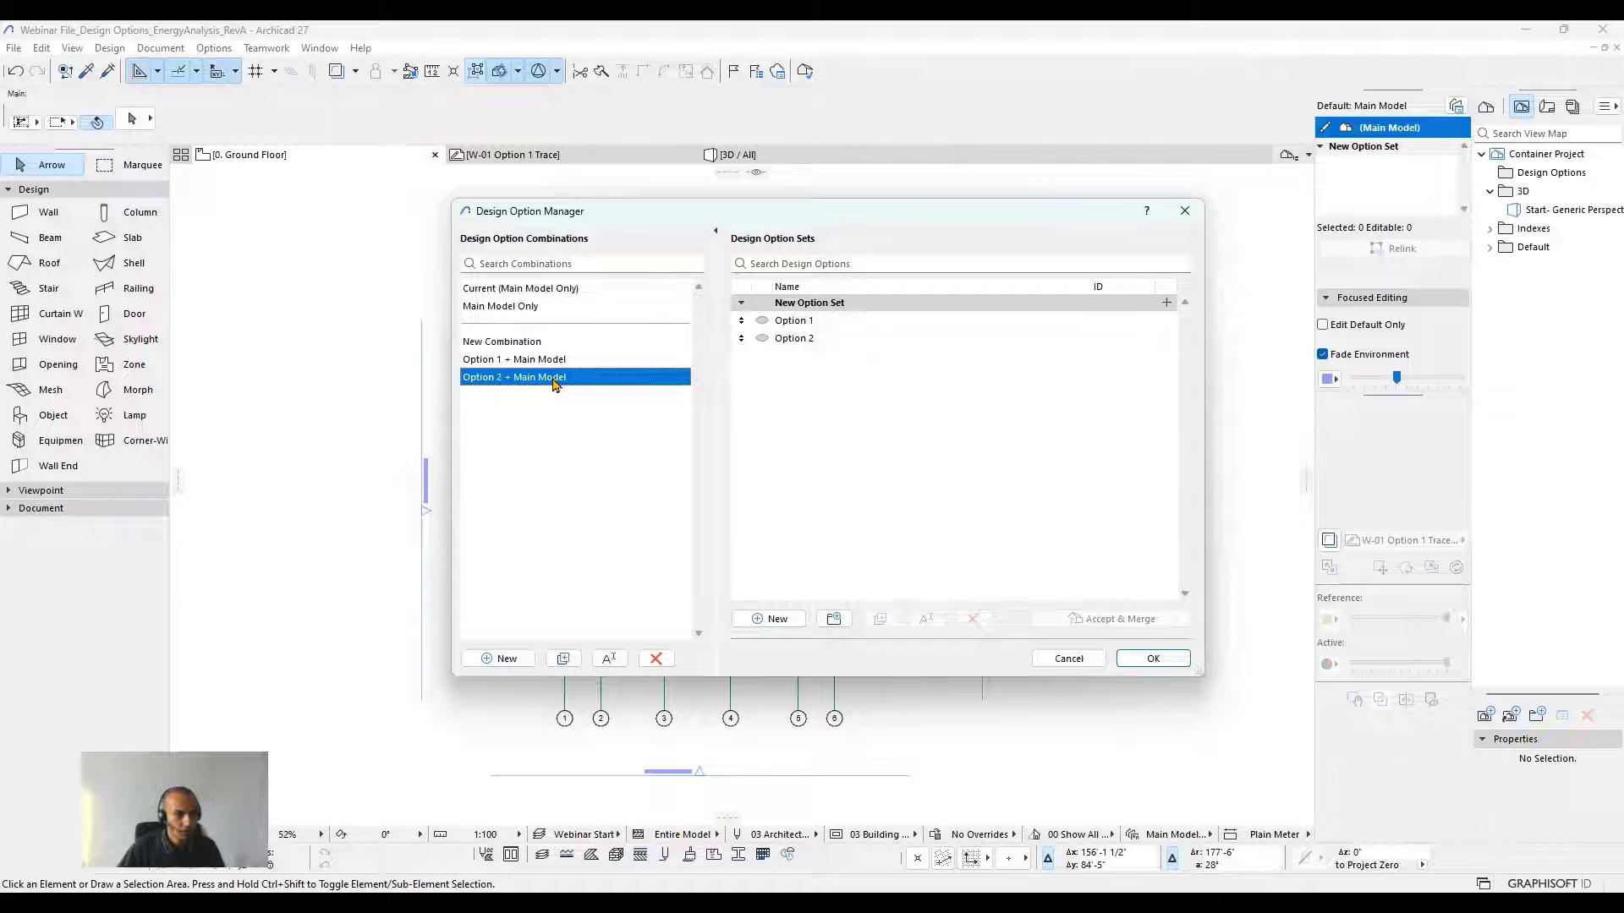
{"action": "left_click", "coordinate": [762, 340]}
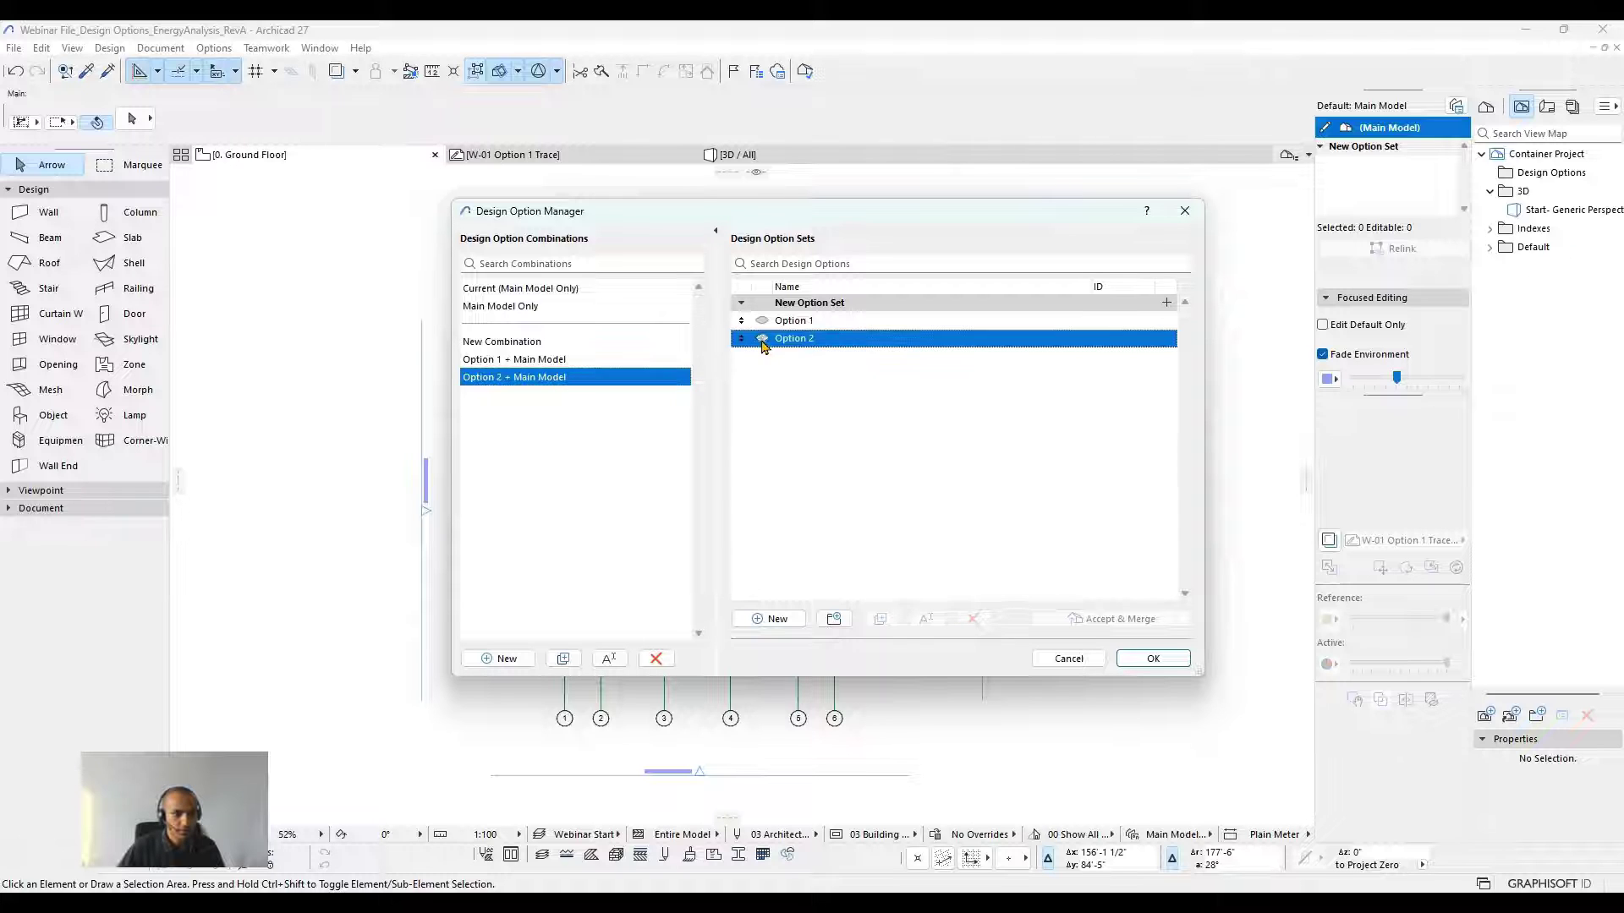
{"action": "left_click", "coordinate": [772, 463]}
Check which option is visible in each combination and accept the design option settings with Option 2 + Main Model selected.
{"action": "left_click", "coordinate": [539, 360]}
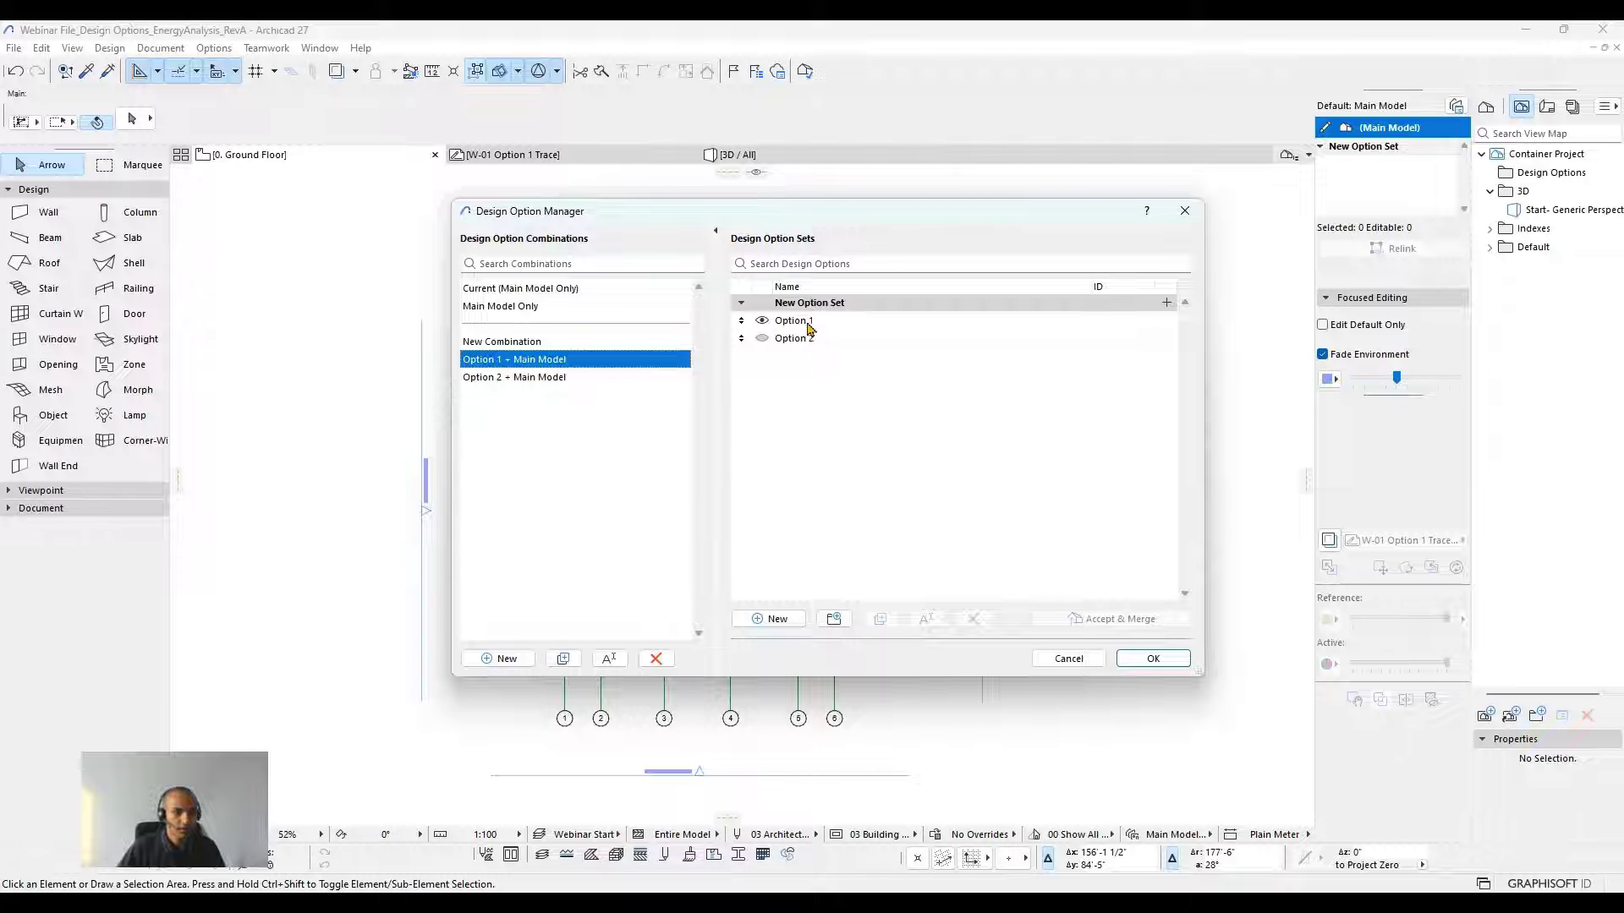
{"action": "left_click", "coordinate": [566, 380]}
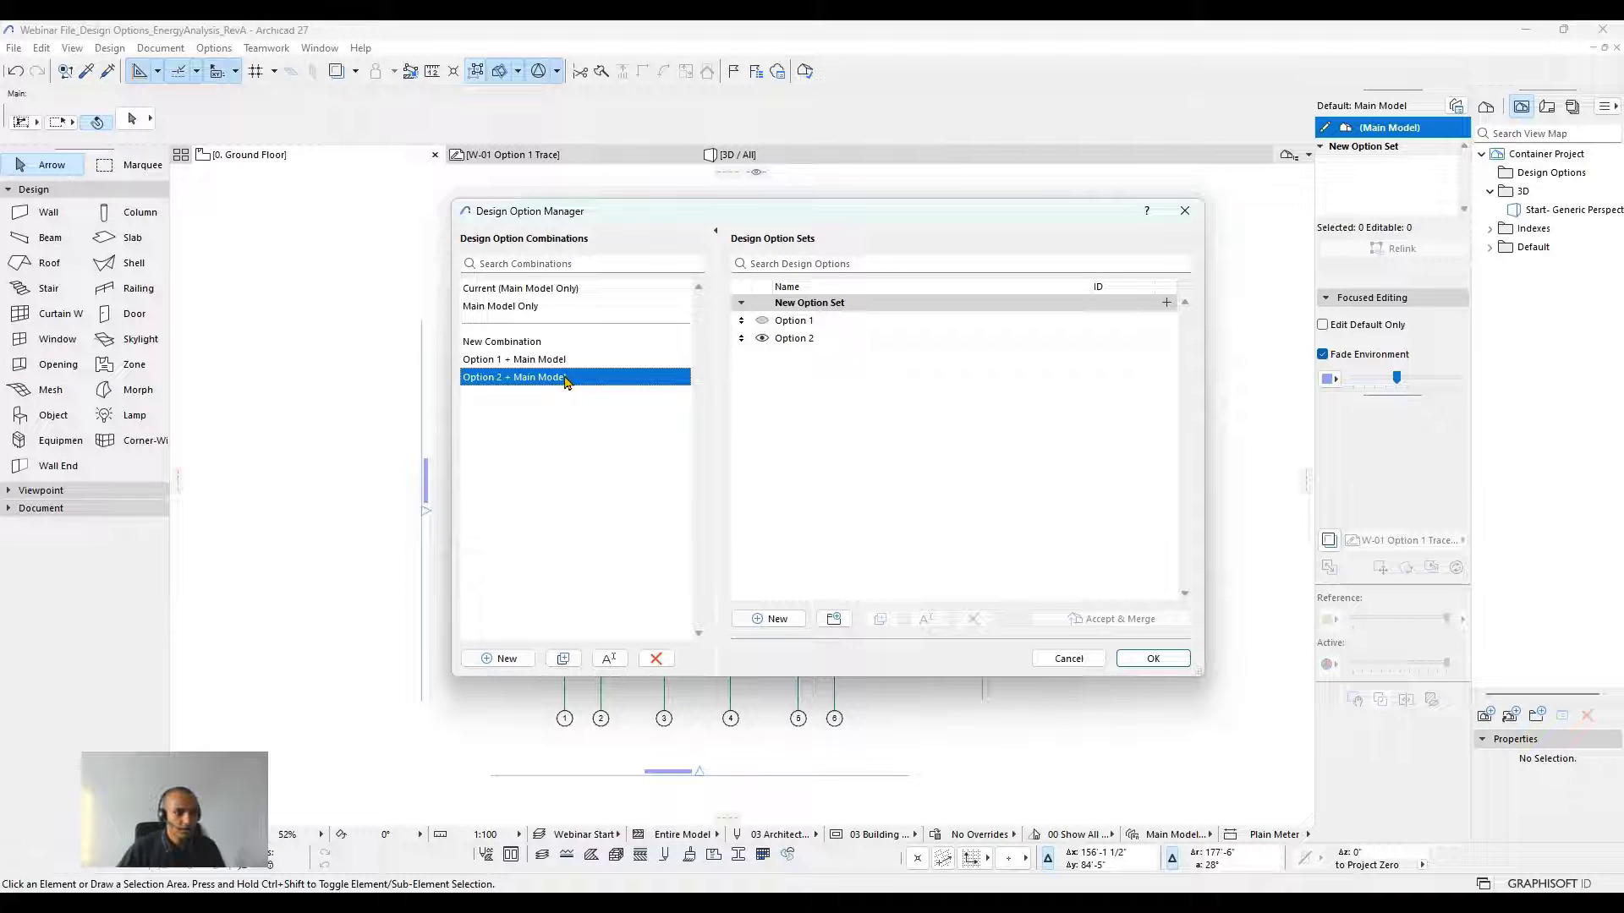
{"action": "left_click", "coordinate": [812, 338]}
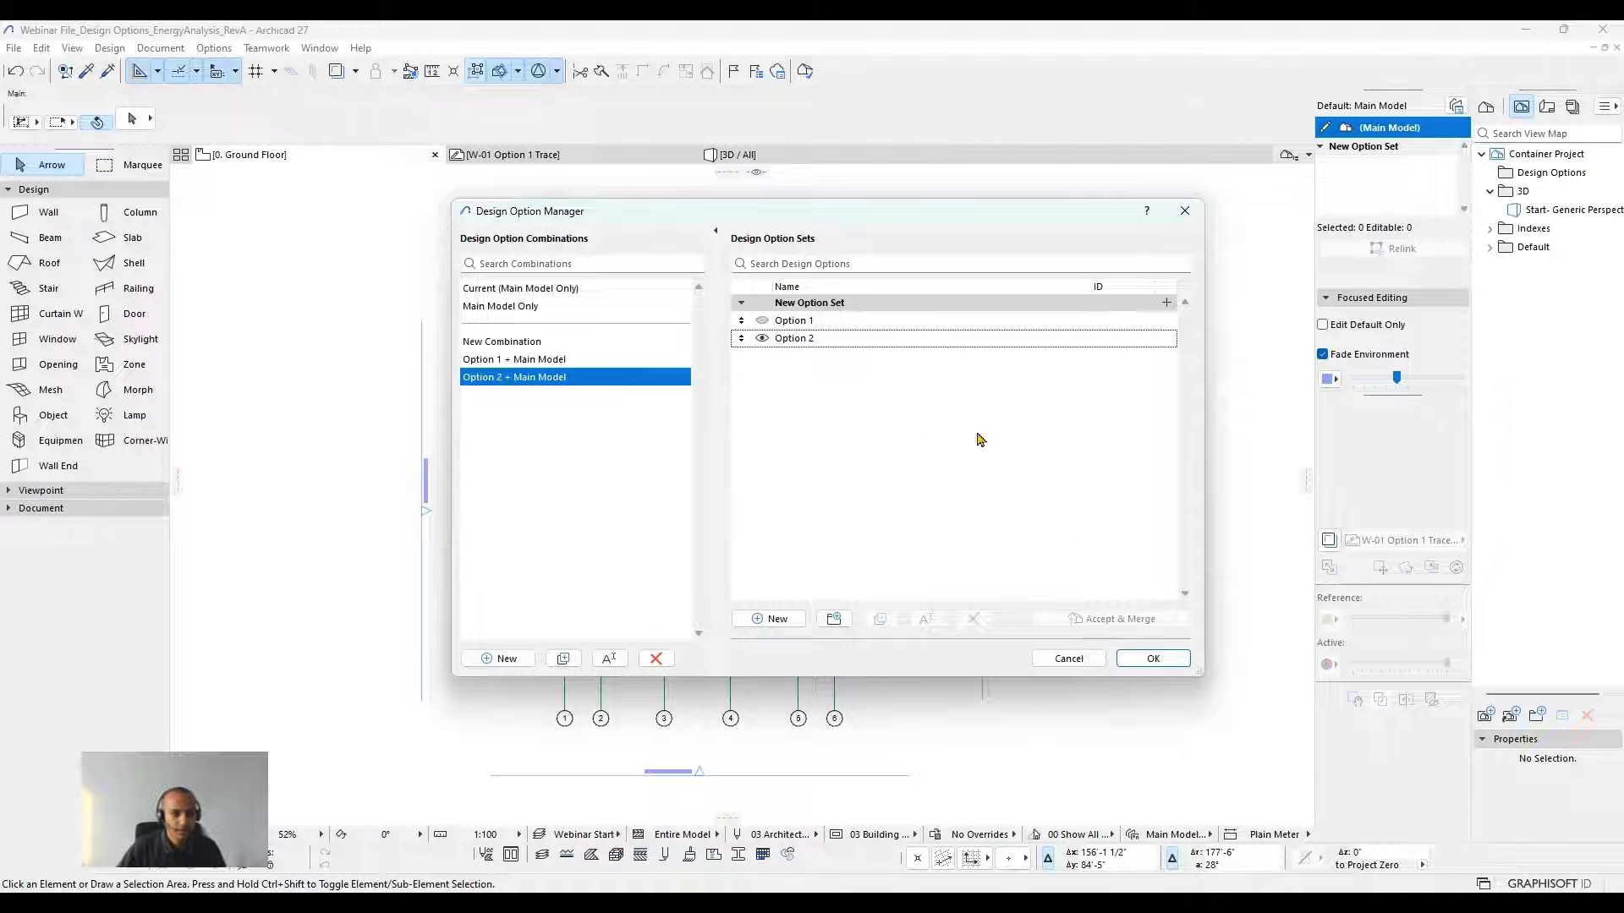
{"action": "left_click", "coordinate": [1150, 660]}
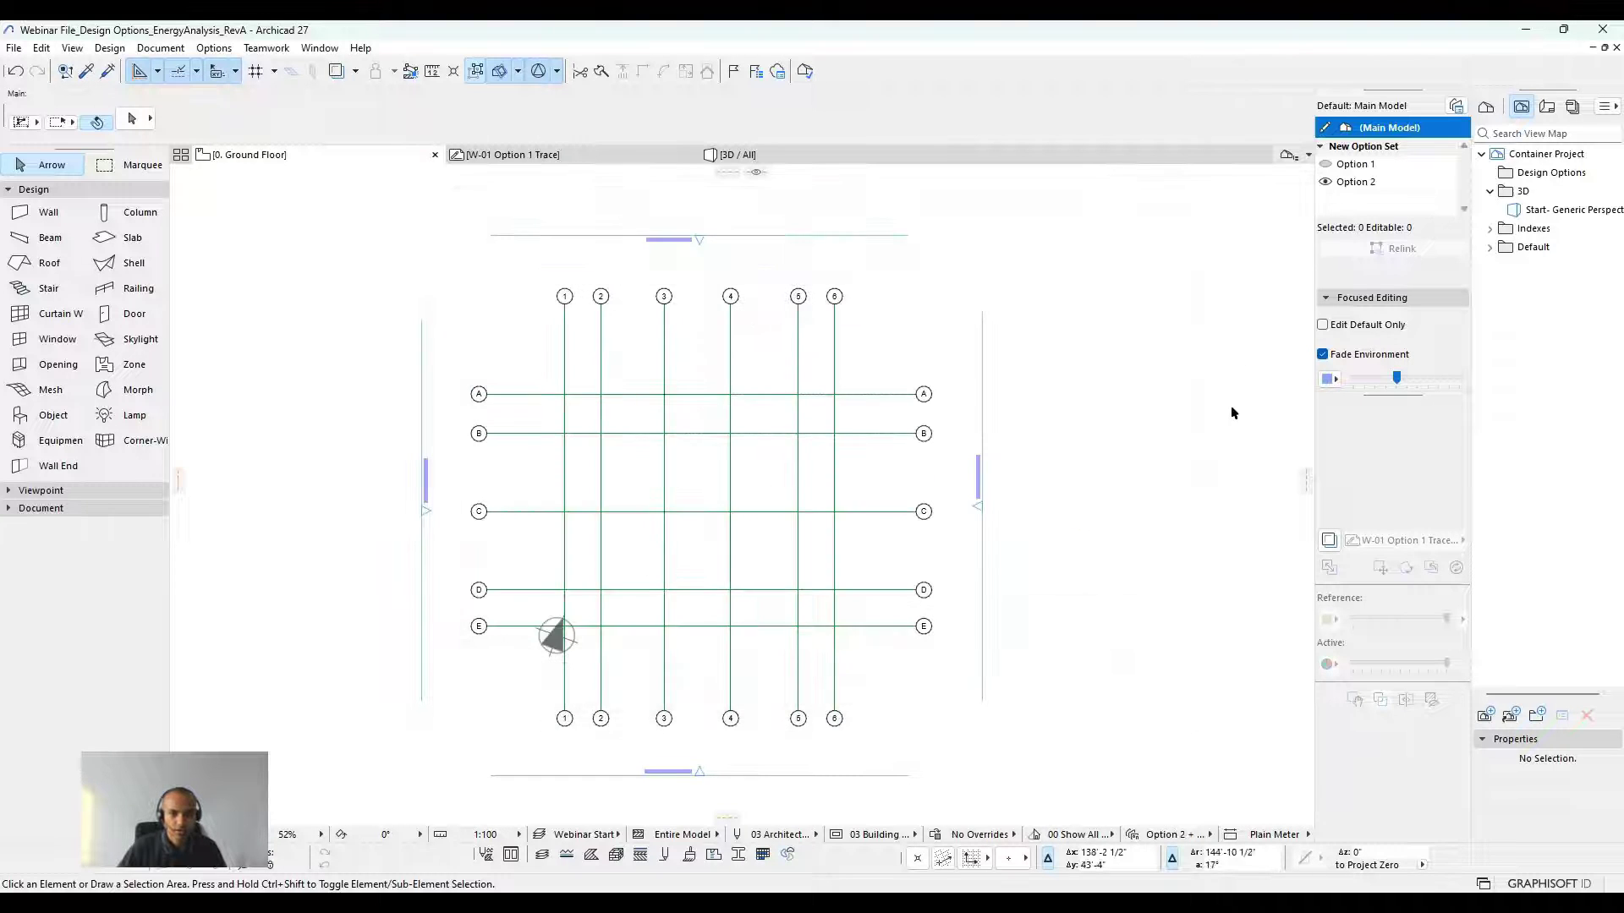
Hide Option 2 in the Design Options palette and select Main Model as the default.
{"action": "left_click", "coordinate": [1329, 184]}
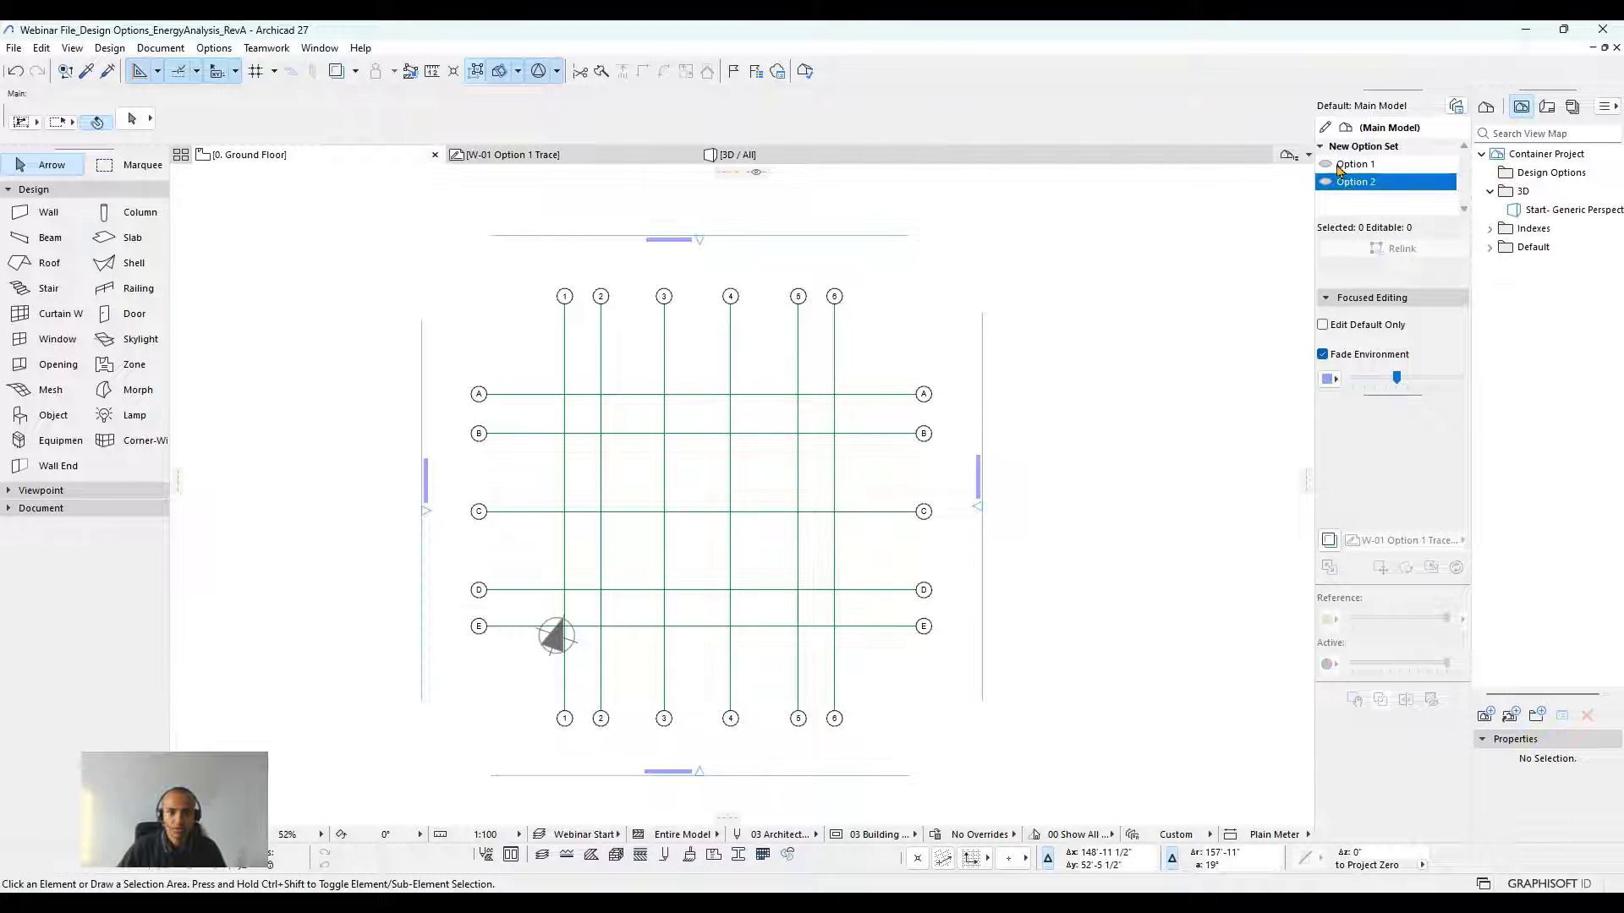
{"action": "left_click", "coordinate": [1378, 127]}
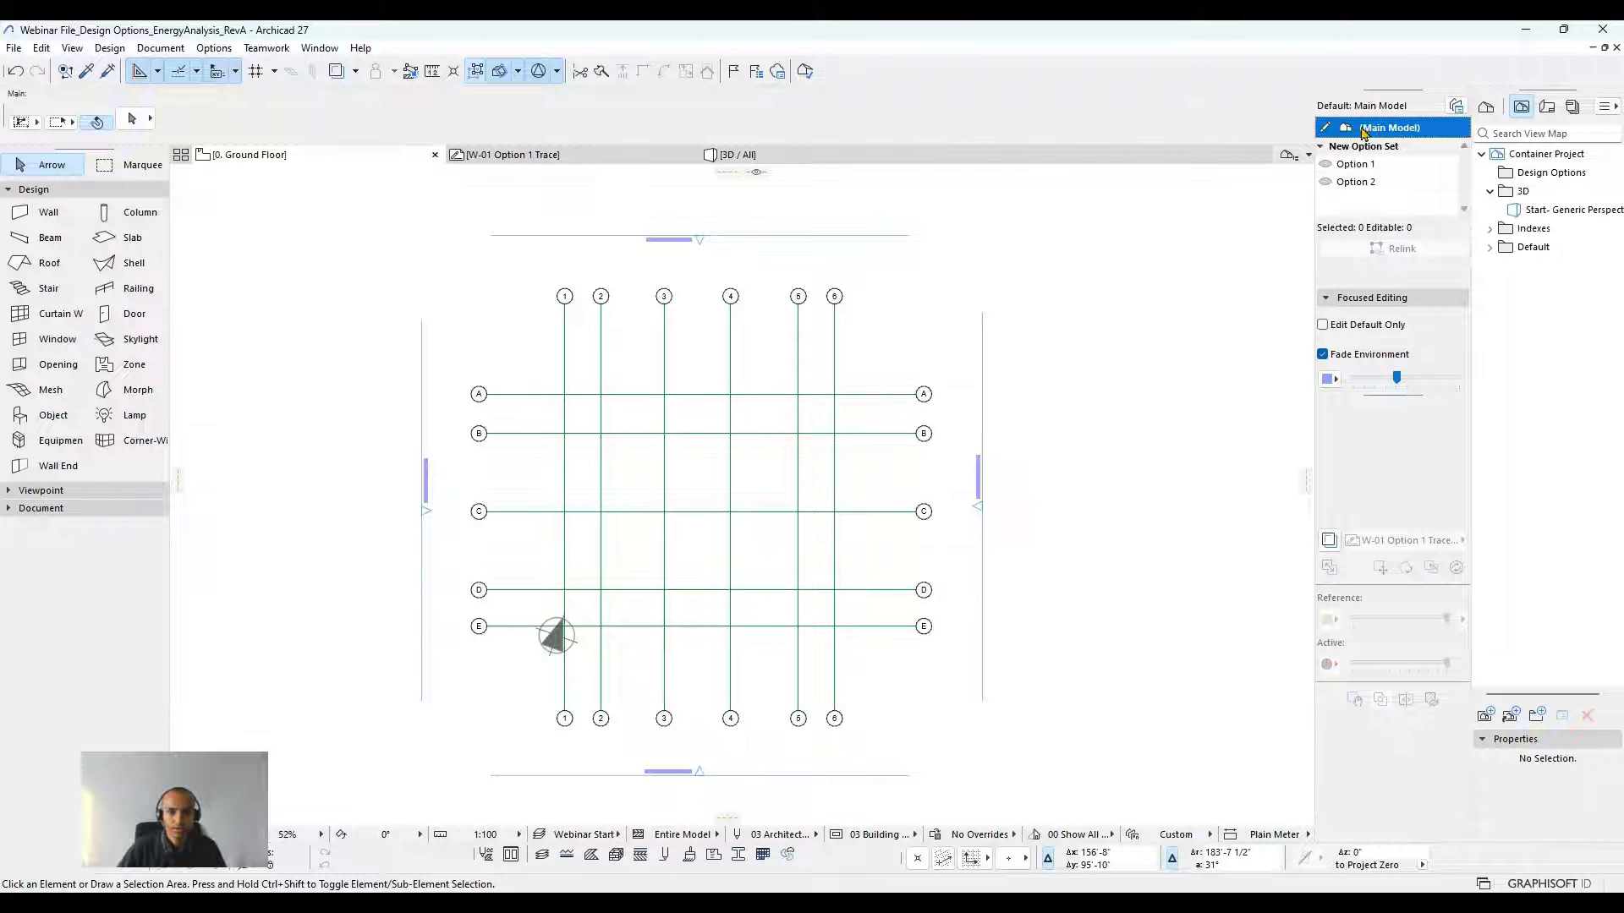
{"action": "middle_click_drag", "start_coordinate": [769, 482], "coordinate": [834, 468]}
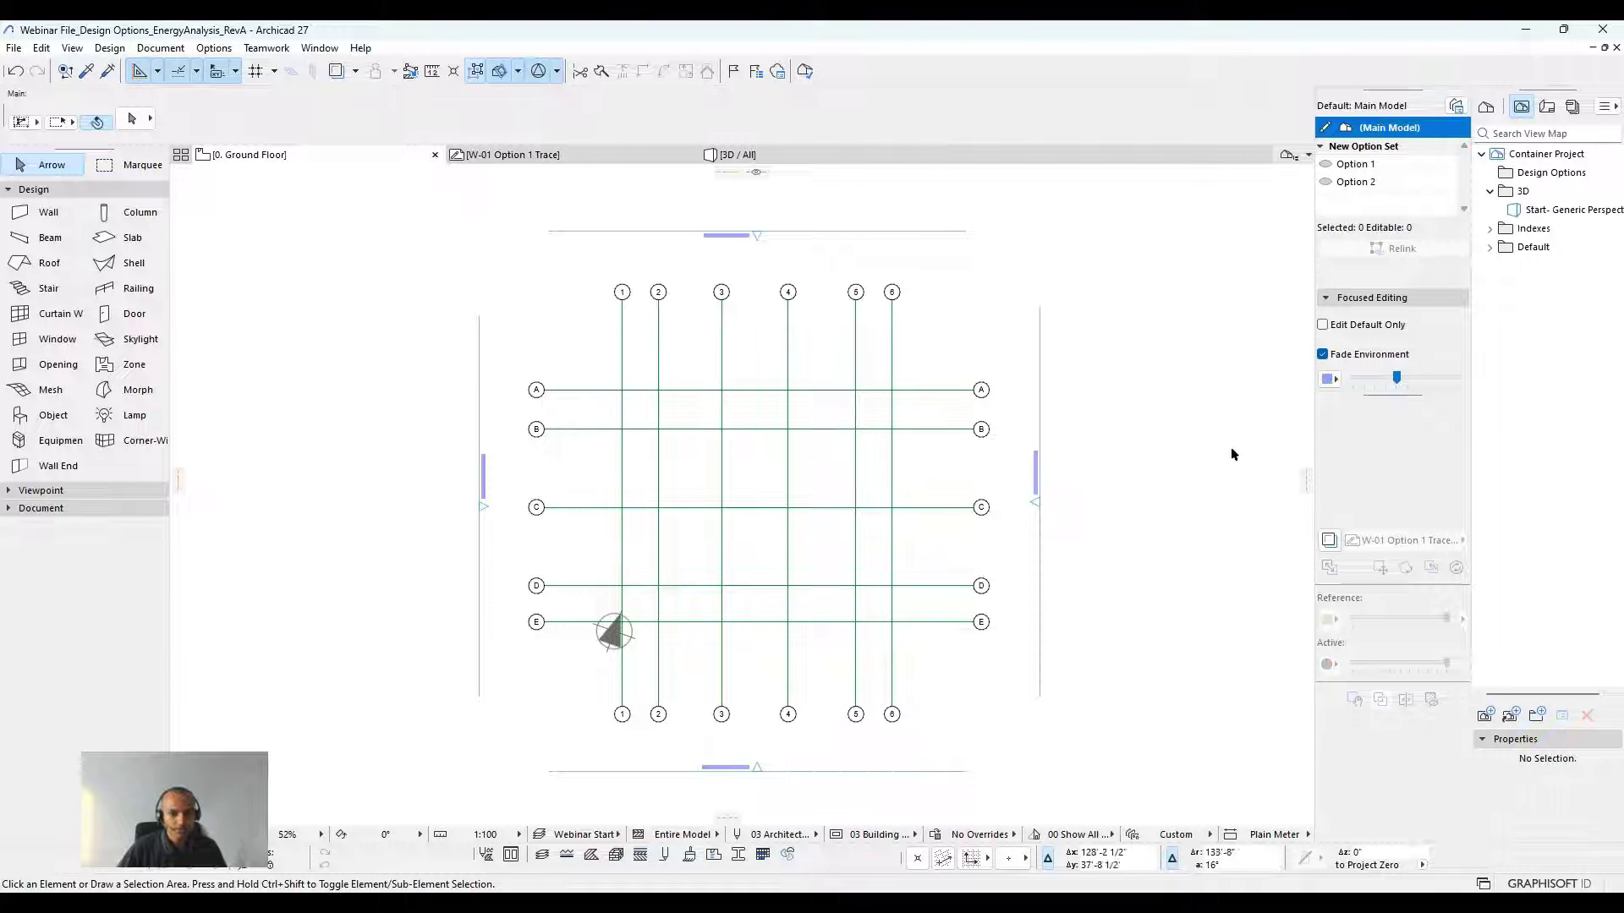
Show the W-01 Option 1 Trace worksheet as a trace reference on the Ground Floor plan.
{"action": "left_click", "coordinate": [1486, 107]}
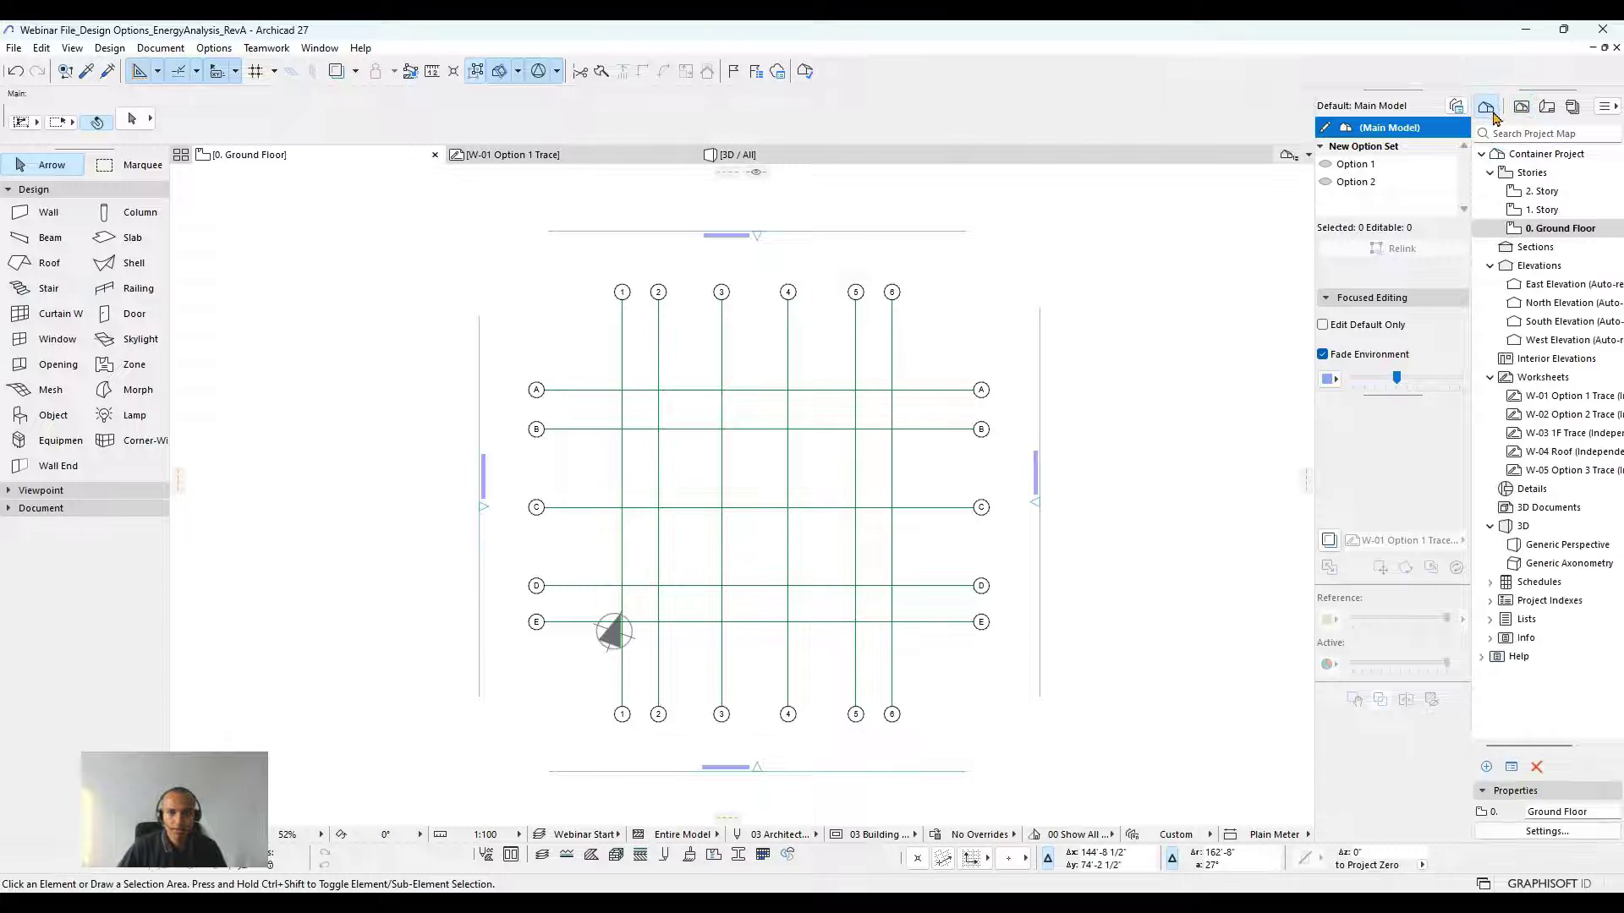
{"action": "left_click", "coordinate": [1522, 399]}
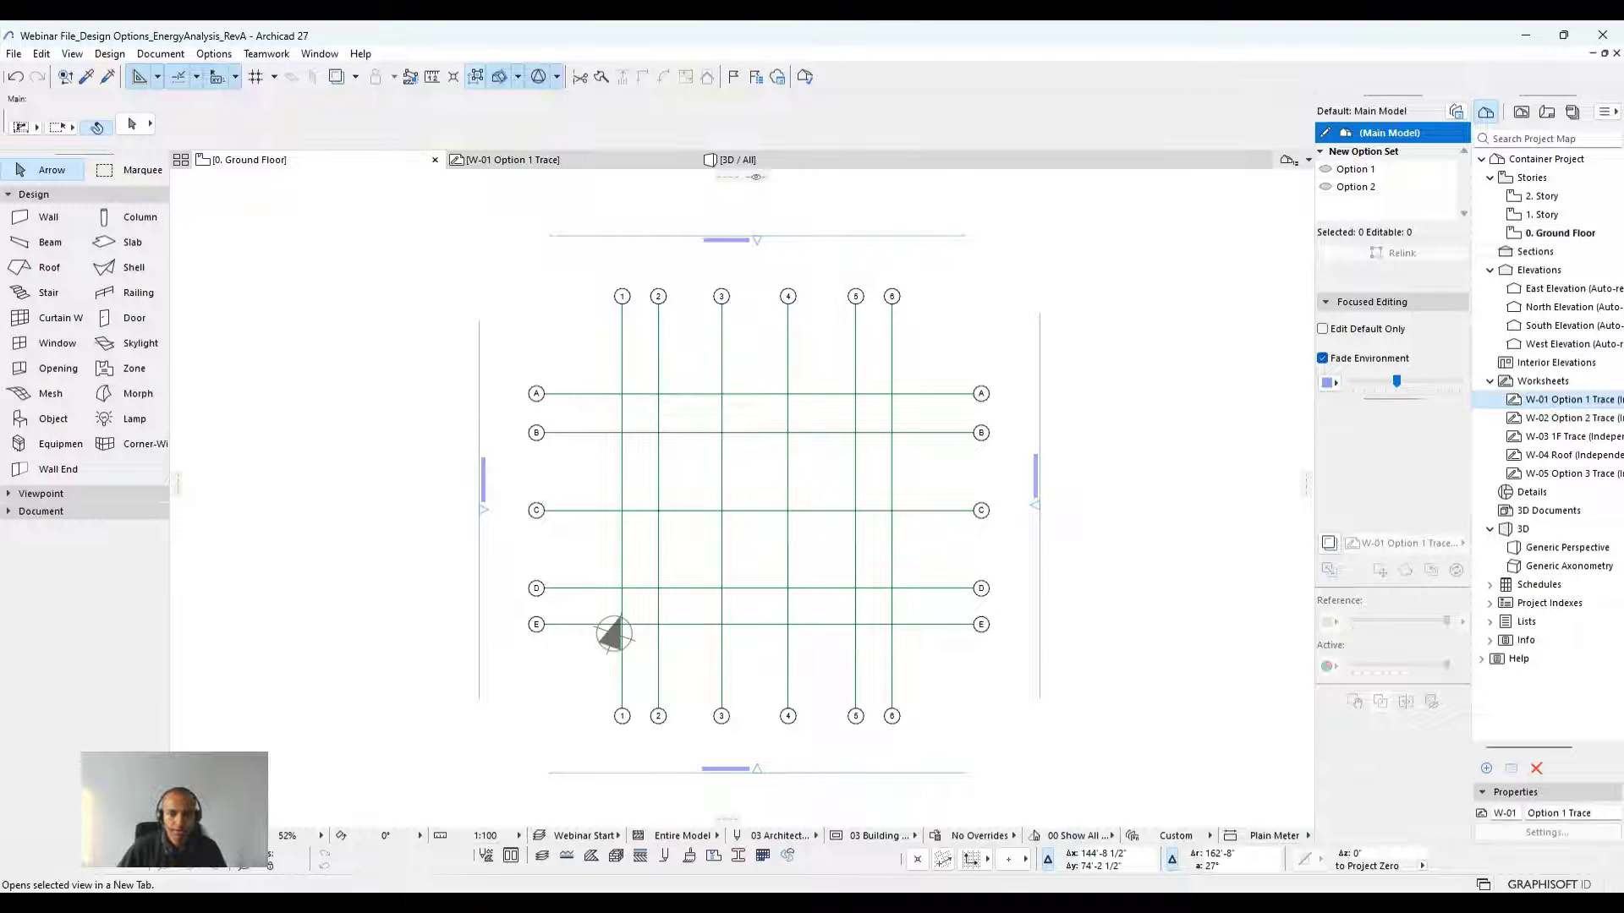
{"action": "scroll", "coordinate": [789, 478], "scroll_direction": "down", "scroll_amount": 1}
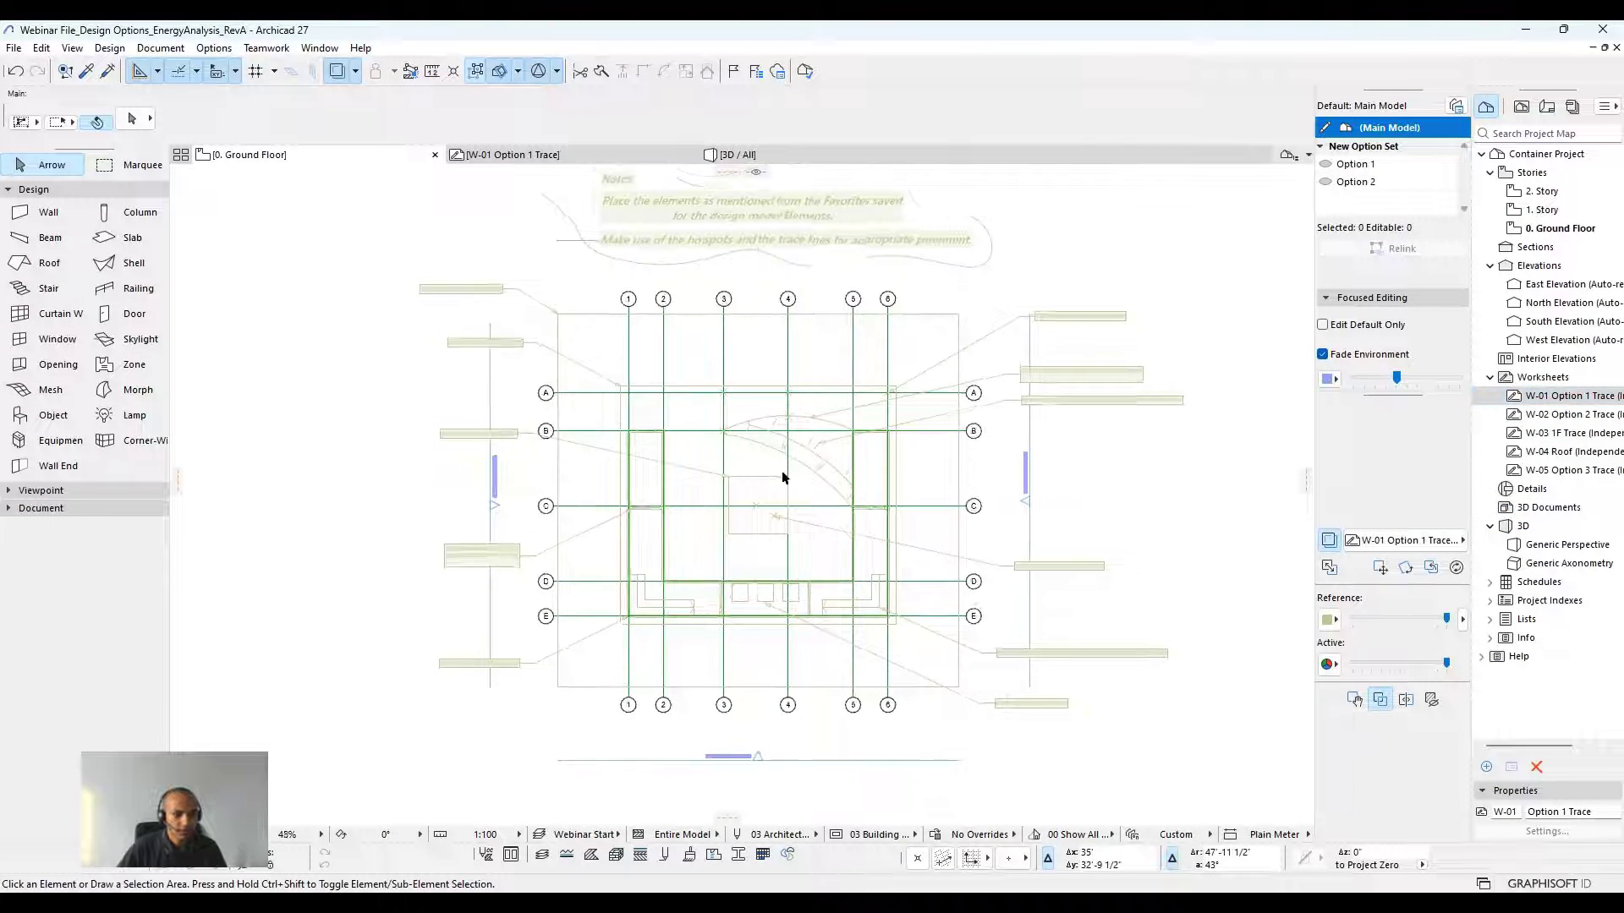
Examine the traced layout and the notes above the grid about element placement.
{"action": "middle_click_drag", "start_coordinate": [785, 477], "coordinate": [797, 467]}
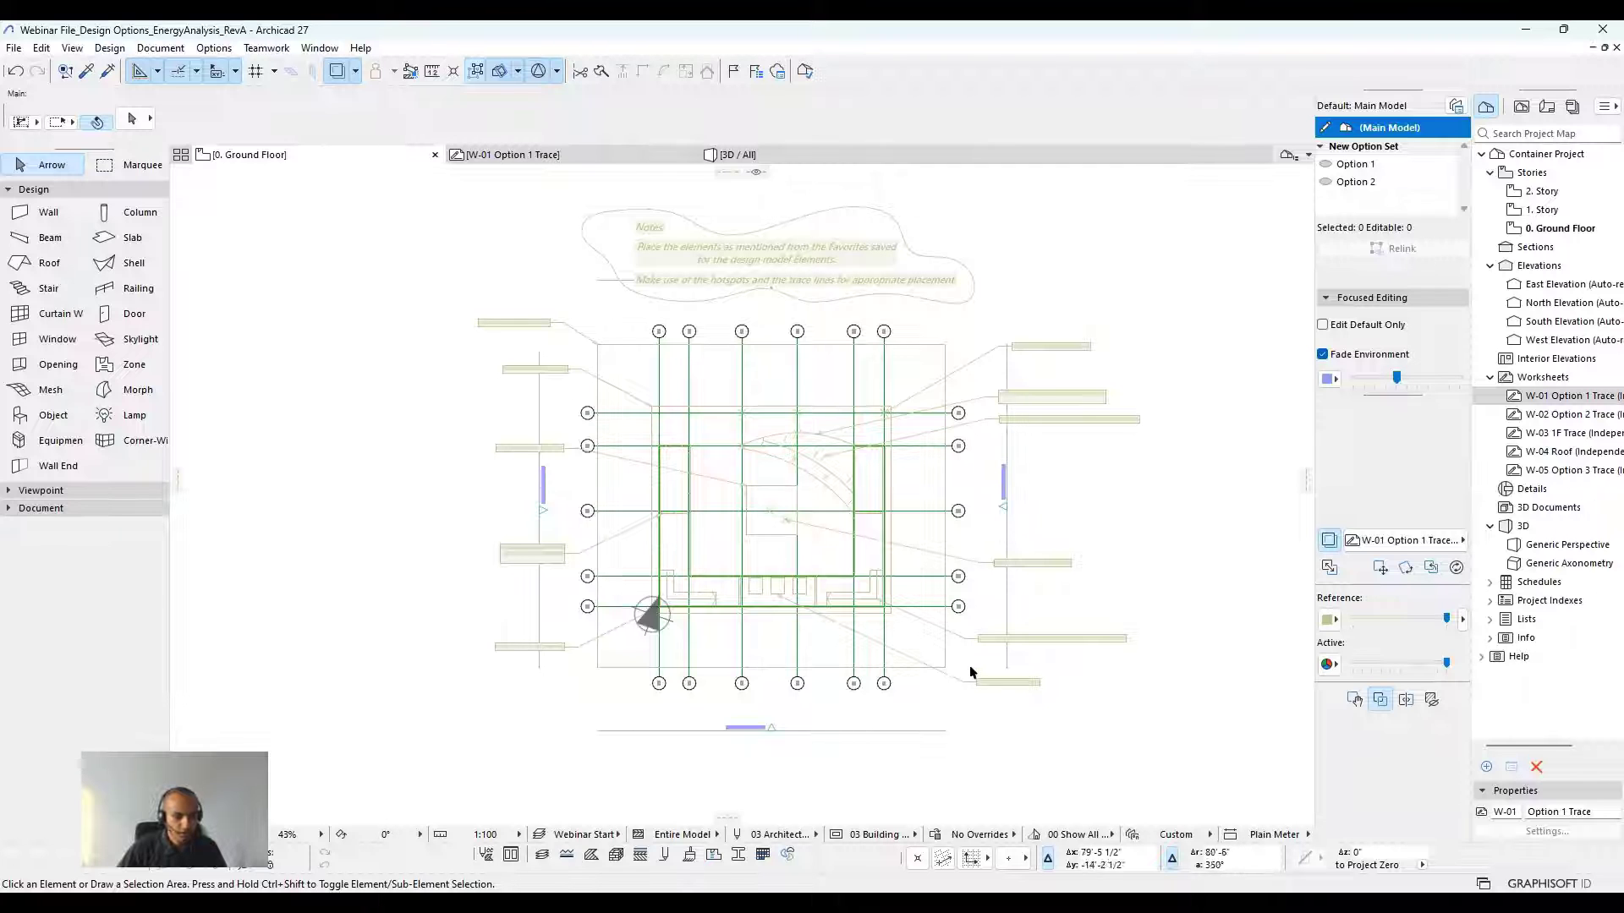
{"action": "middle_click_drag", "start_coordinate": [858, 584], "coordinate": [870, 597]}
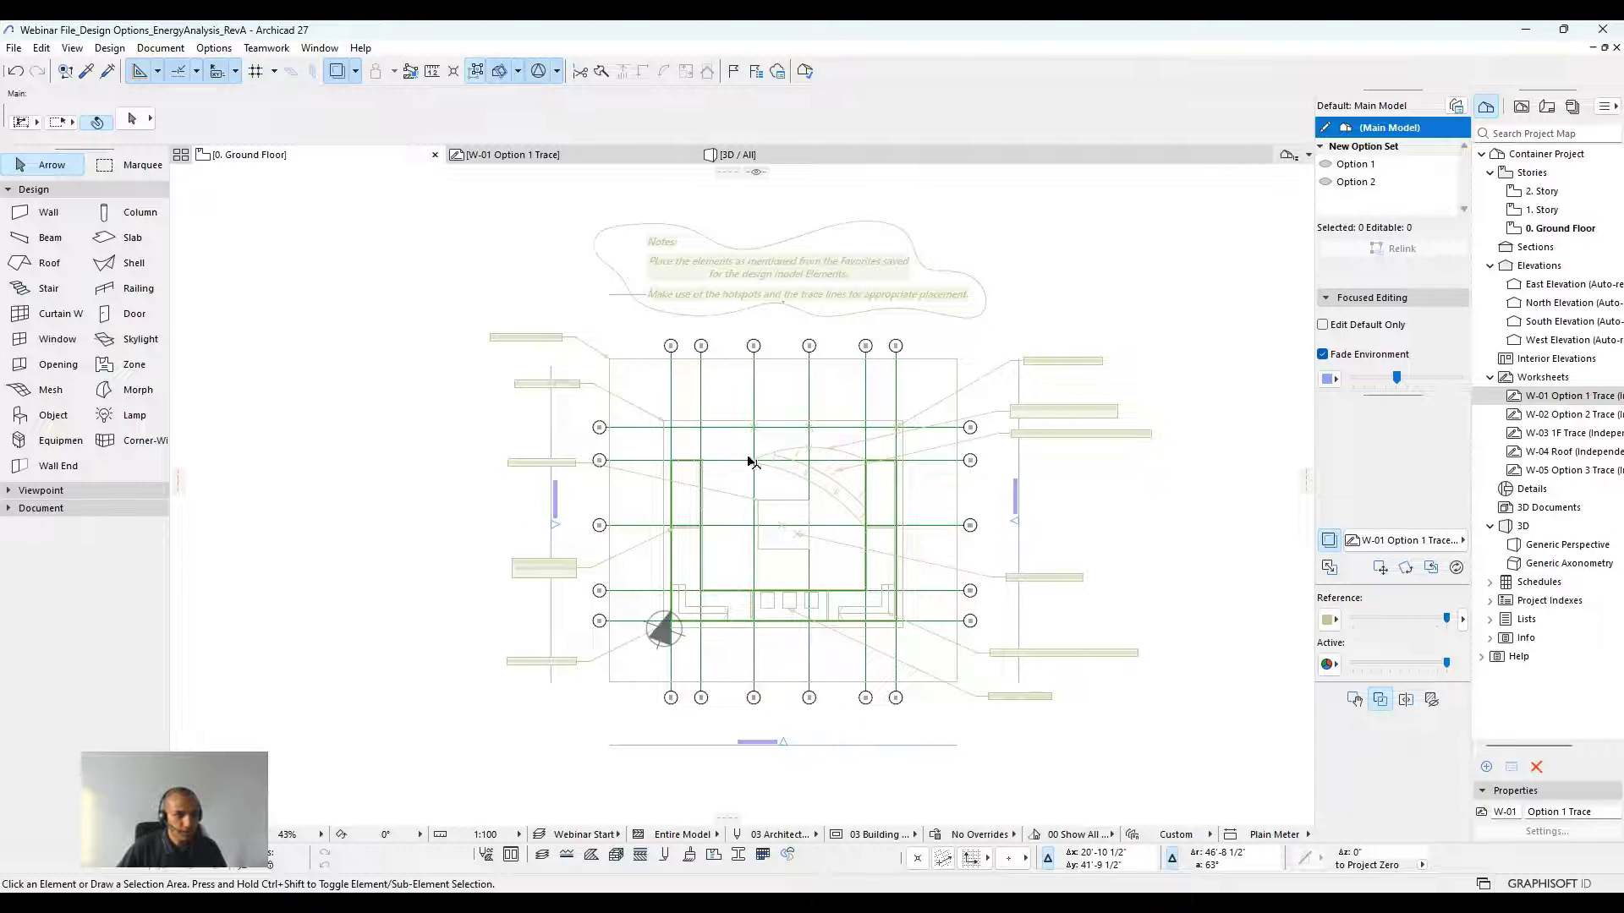
{"action": "middle_click_drag", "start_coordinate": [749, 459], "coordinate": [755, 449]}
{"action": "scroll", "coordinate": [617, 406], "scroll_direction": "up", "scroll_amount": 1}
{"action": "middle_click_drag", "start_coordinate": [777, 393], "coordinate": [774, 451]}
{"action": "middle_click_drag", "start_coordinate": [813, 340], "coordinate": [796, 472]}
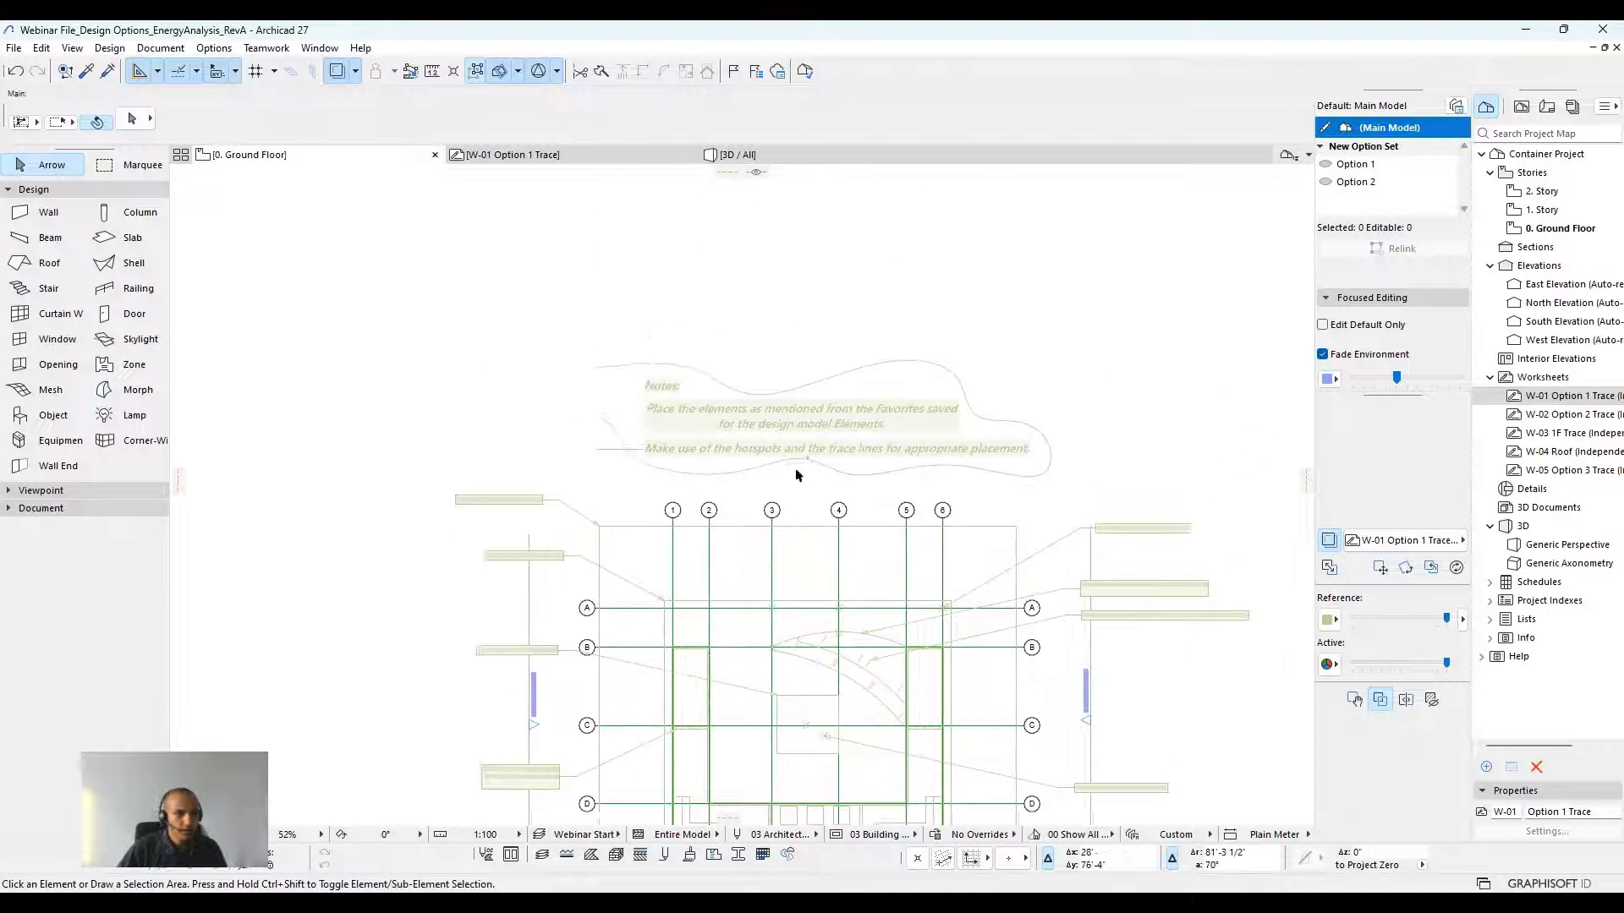
{"action": "scroll", "coordinate": [796, 475], "scroll_direction": "up", "scroll_amount": 4}
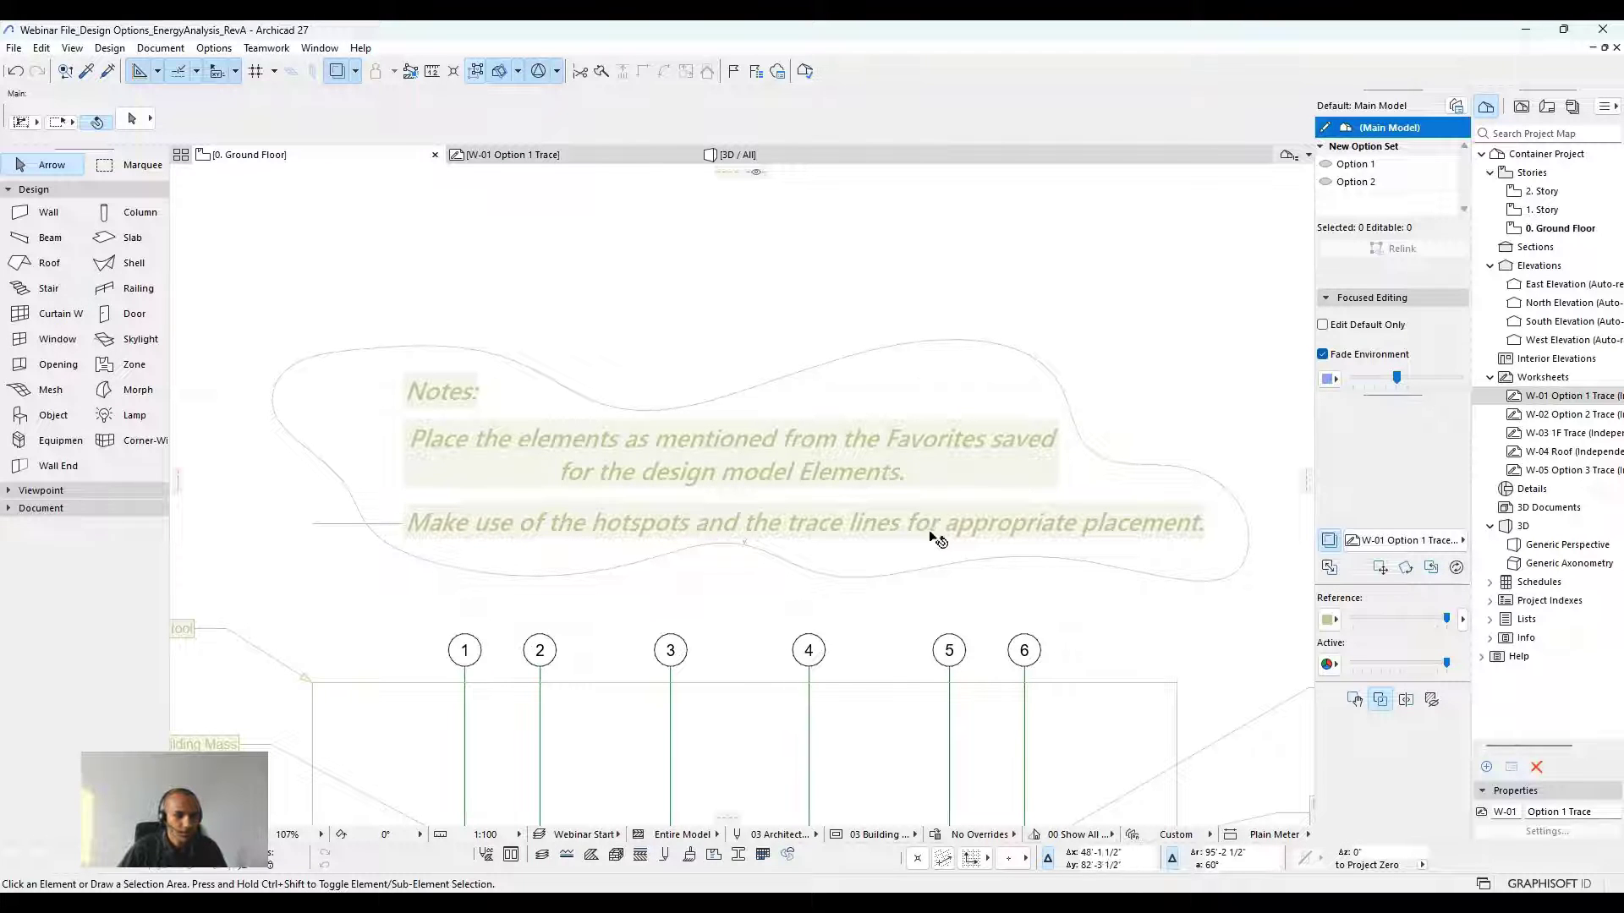
{"action": "scroll", "coordinate": [1074, 555], "scroll_direction": "down", "scroll_amount": 5}
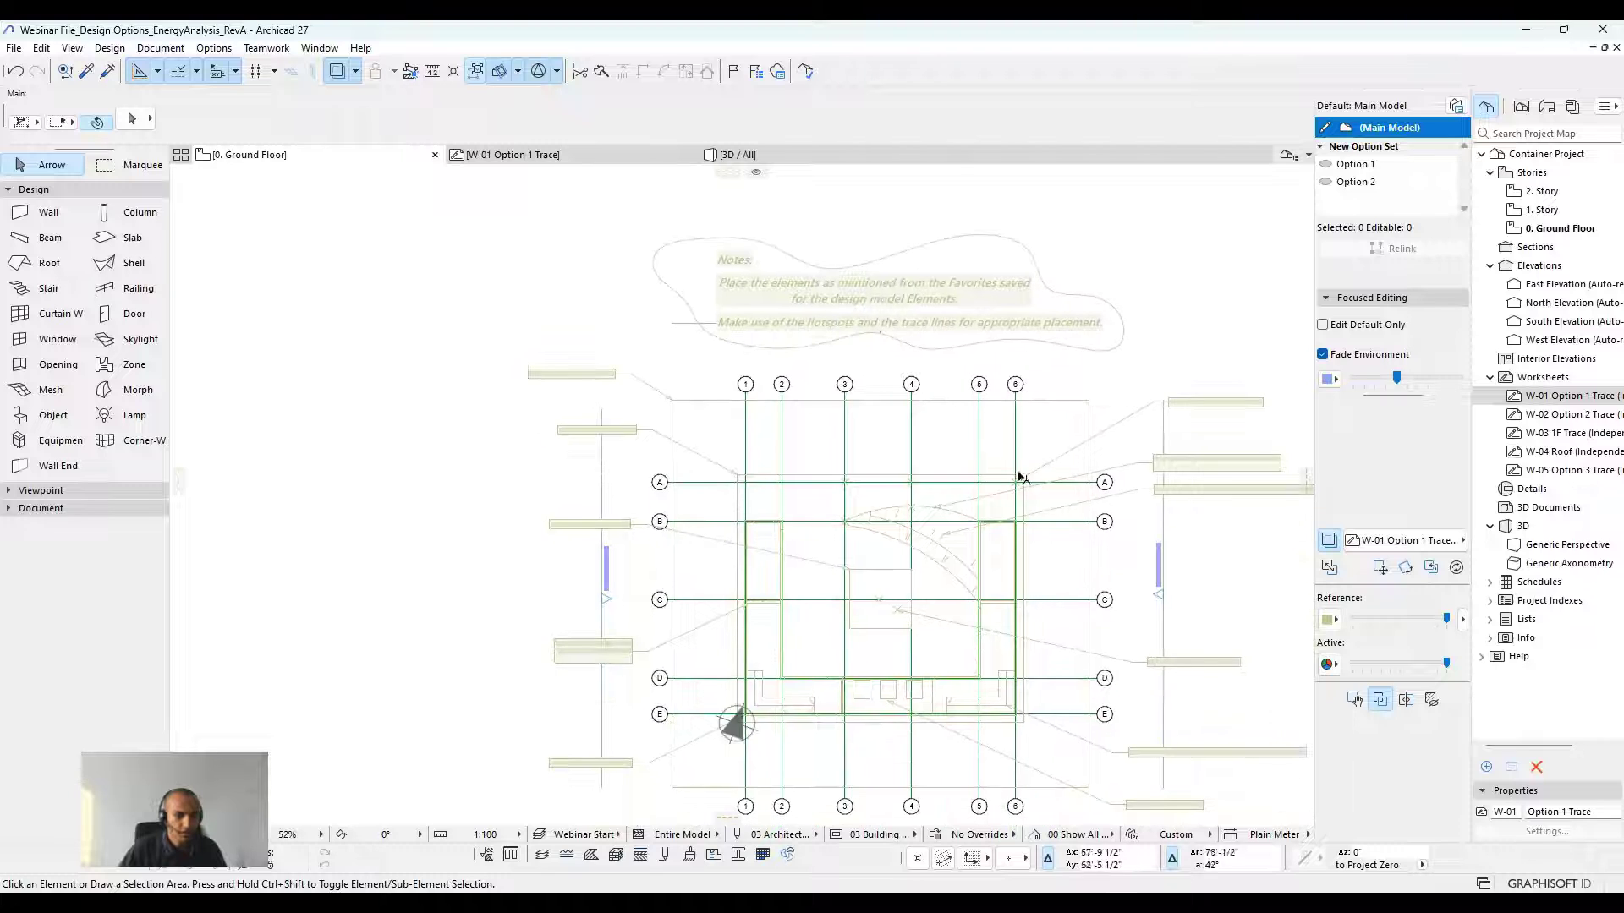
Apply the saved terrain favorite from the Webinar - Terrain folder to the Mesh tool.
{"action": "scroll", "coordinate": [407, 338], "scroll_direction": "up", "scroll_amount": 7}
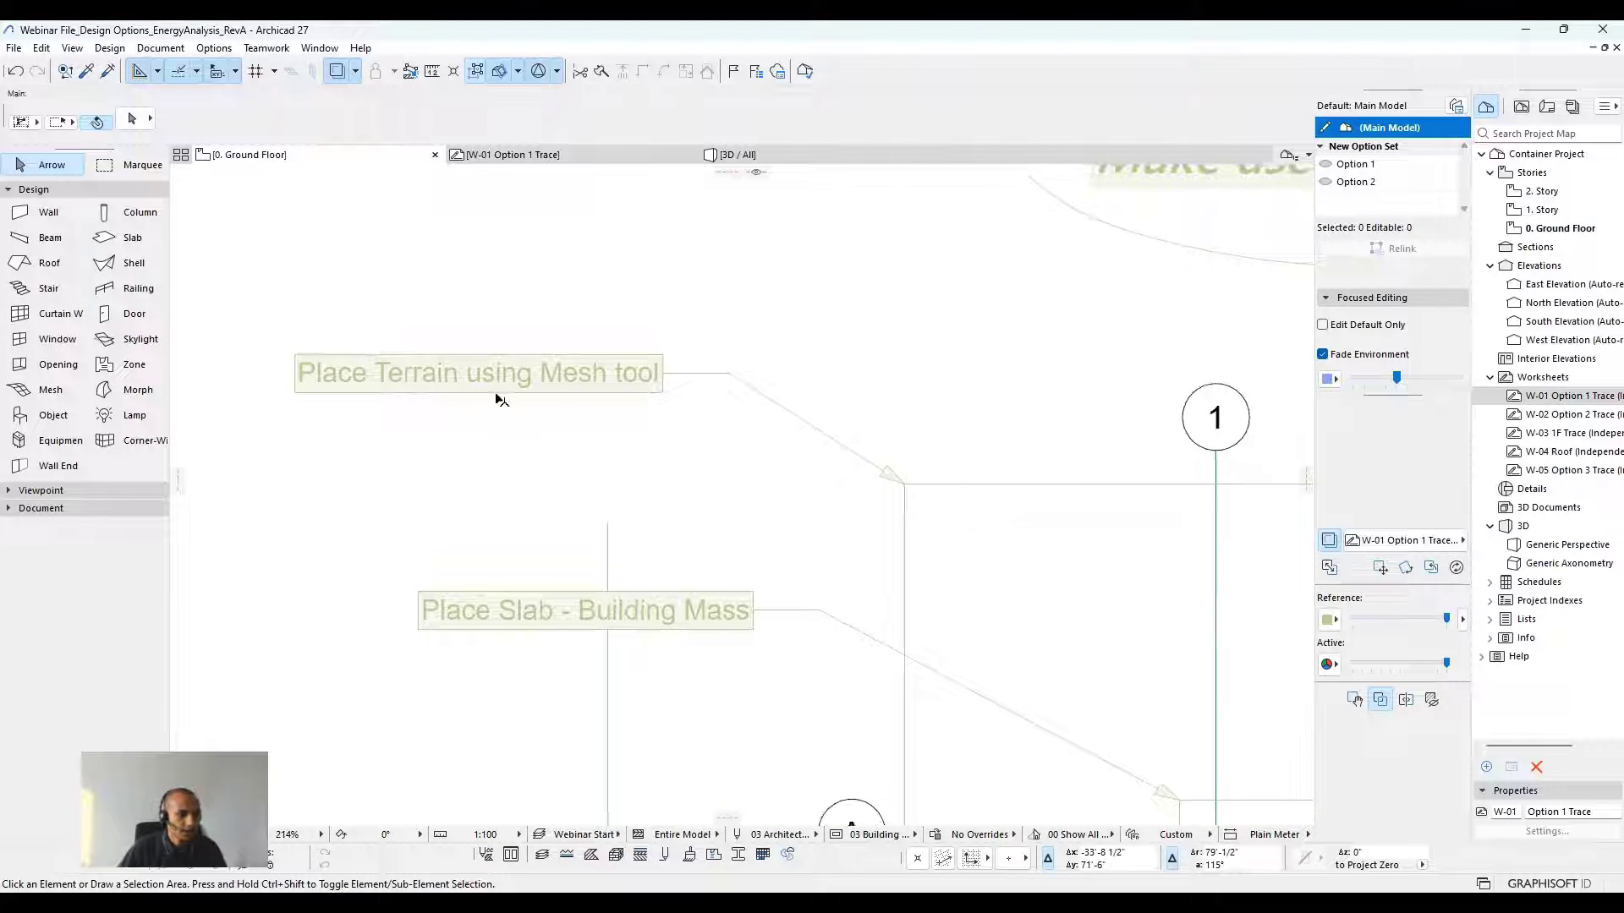
{"action": "scroll", "coordinate": [494, 394], "scroll_direction": "down", "scroll_amount": 2}
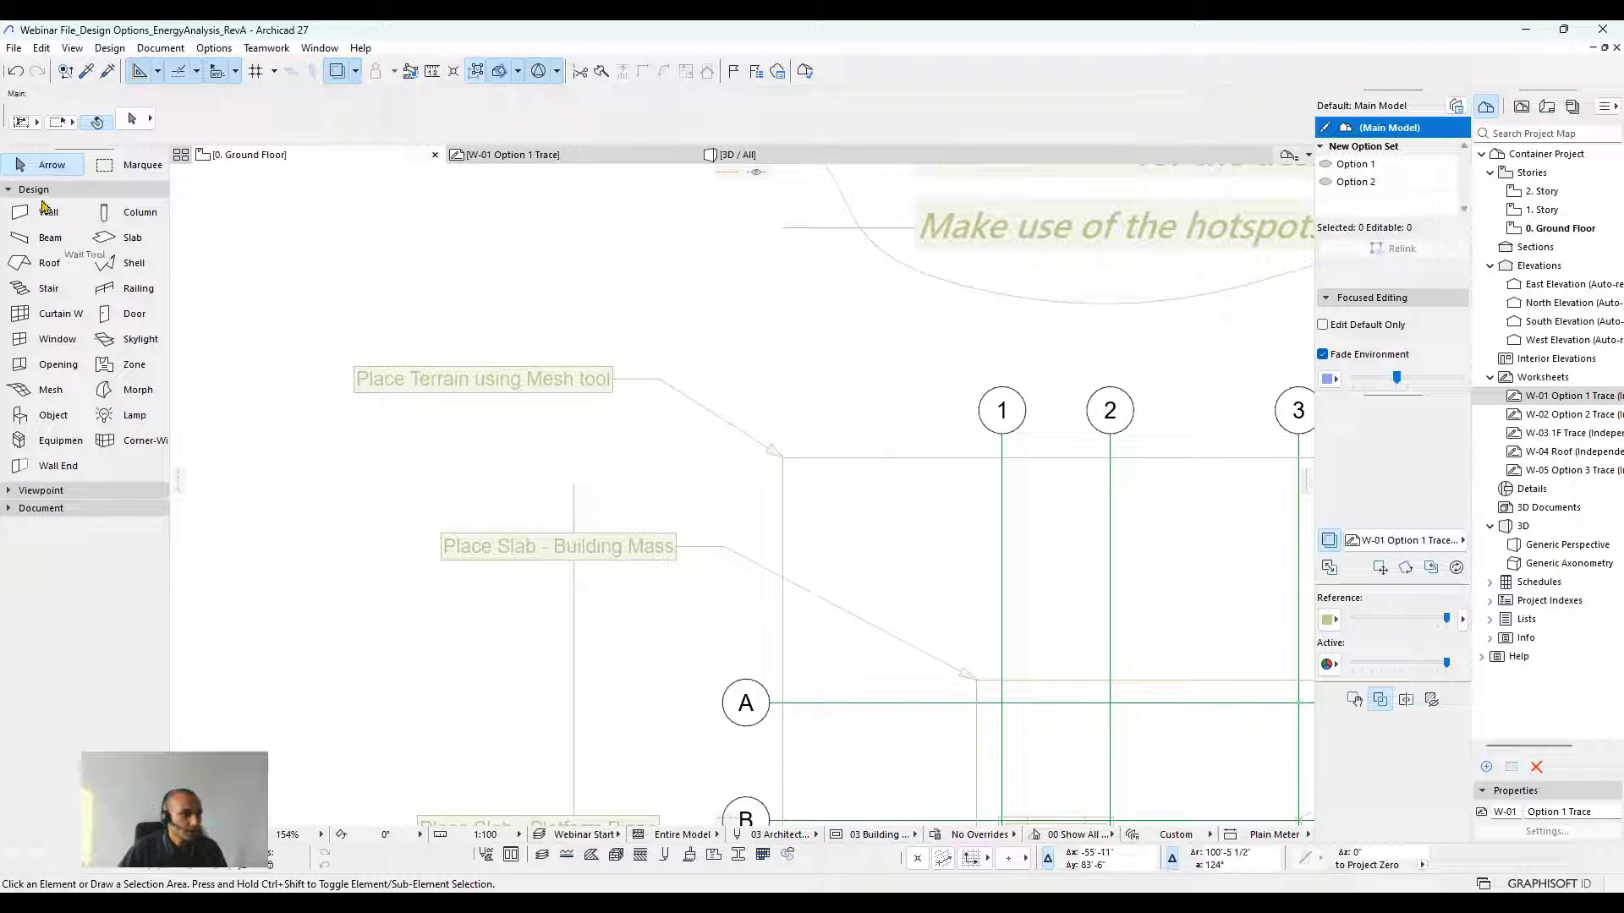
{"action": "left_click", "coordinate": [51, 395]}
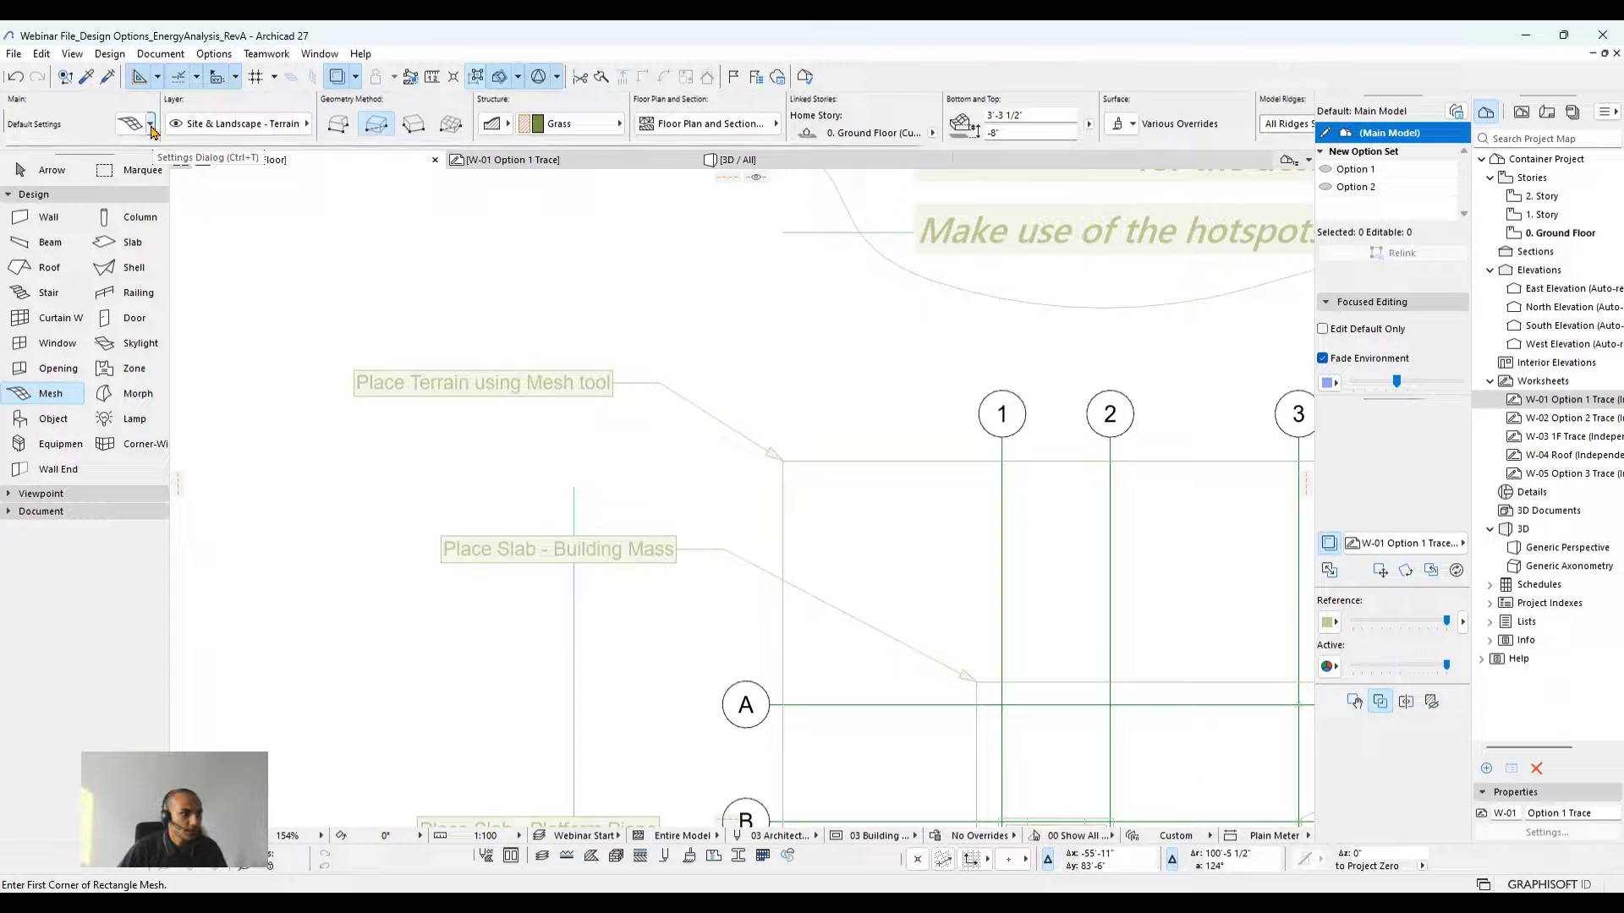
{"action": "left_click", "coordinate": [151, 126]}
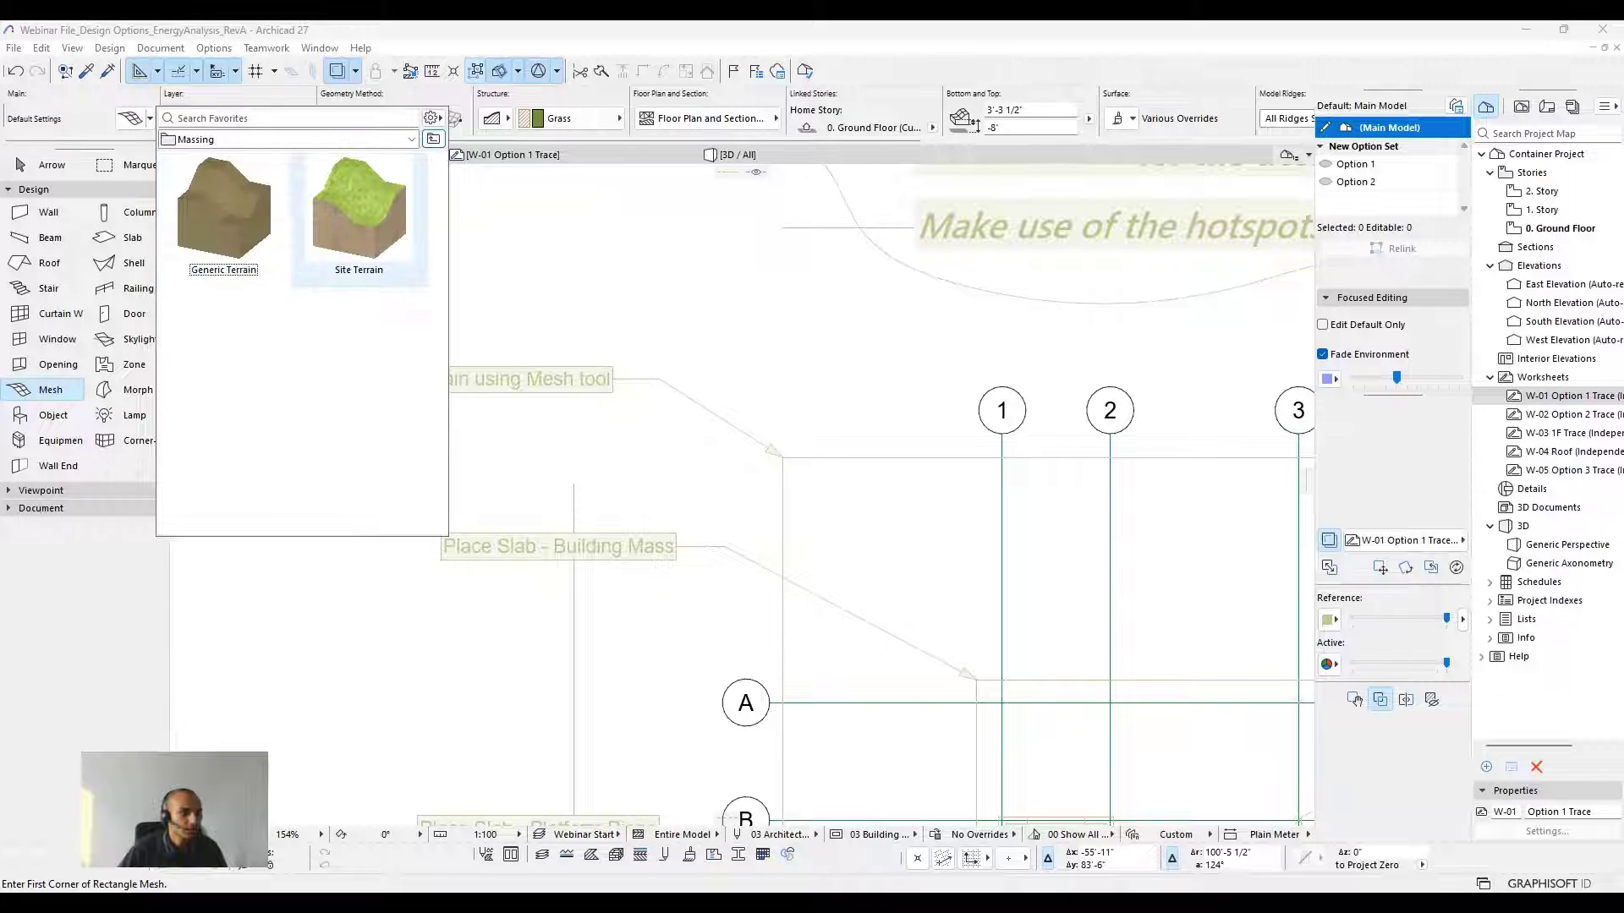
{"action": "left_click", "coordinate": [433, 138]}
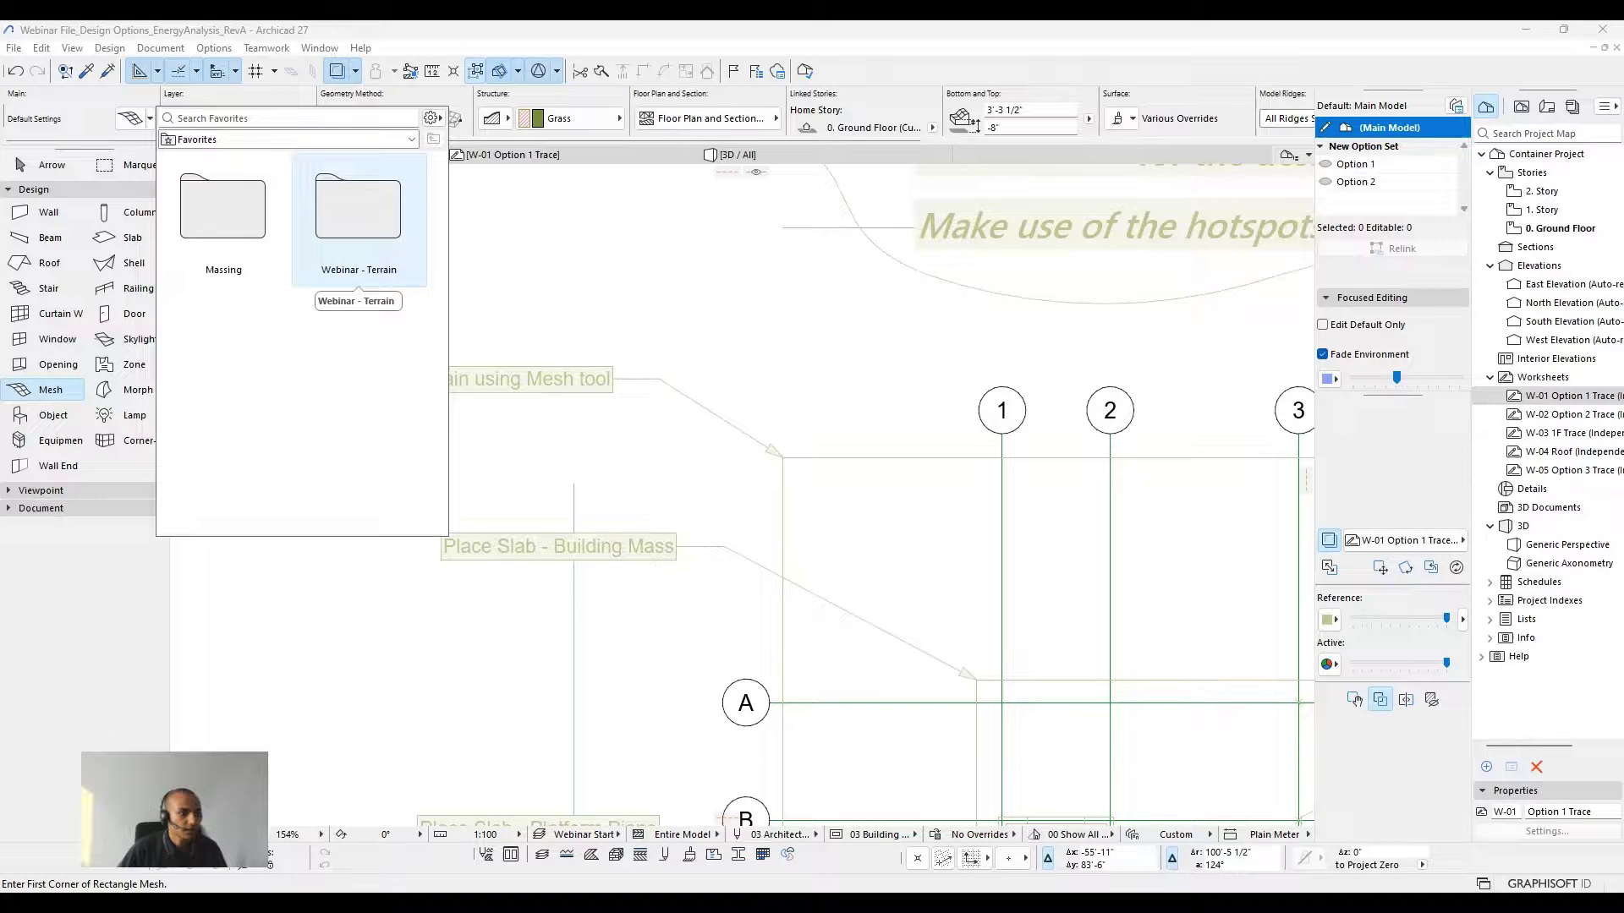
{"action": "double_click", "coordinate": [358, 211]}
{"action": "double_click", "coordinate": [216, 213]}
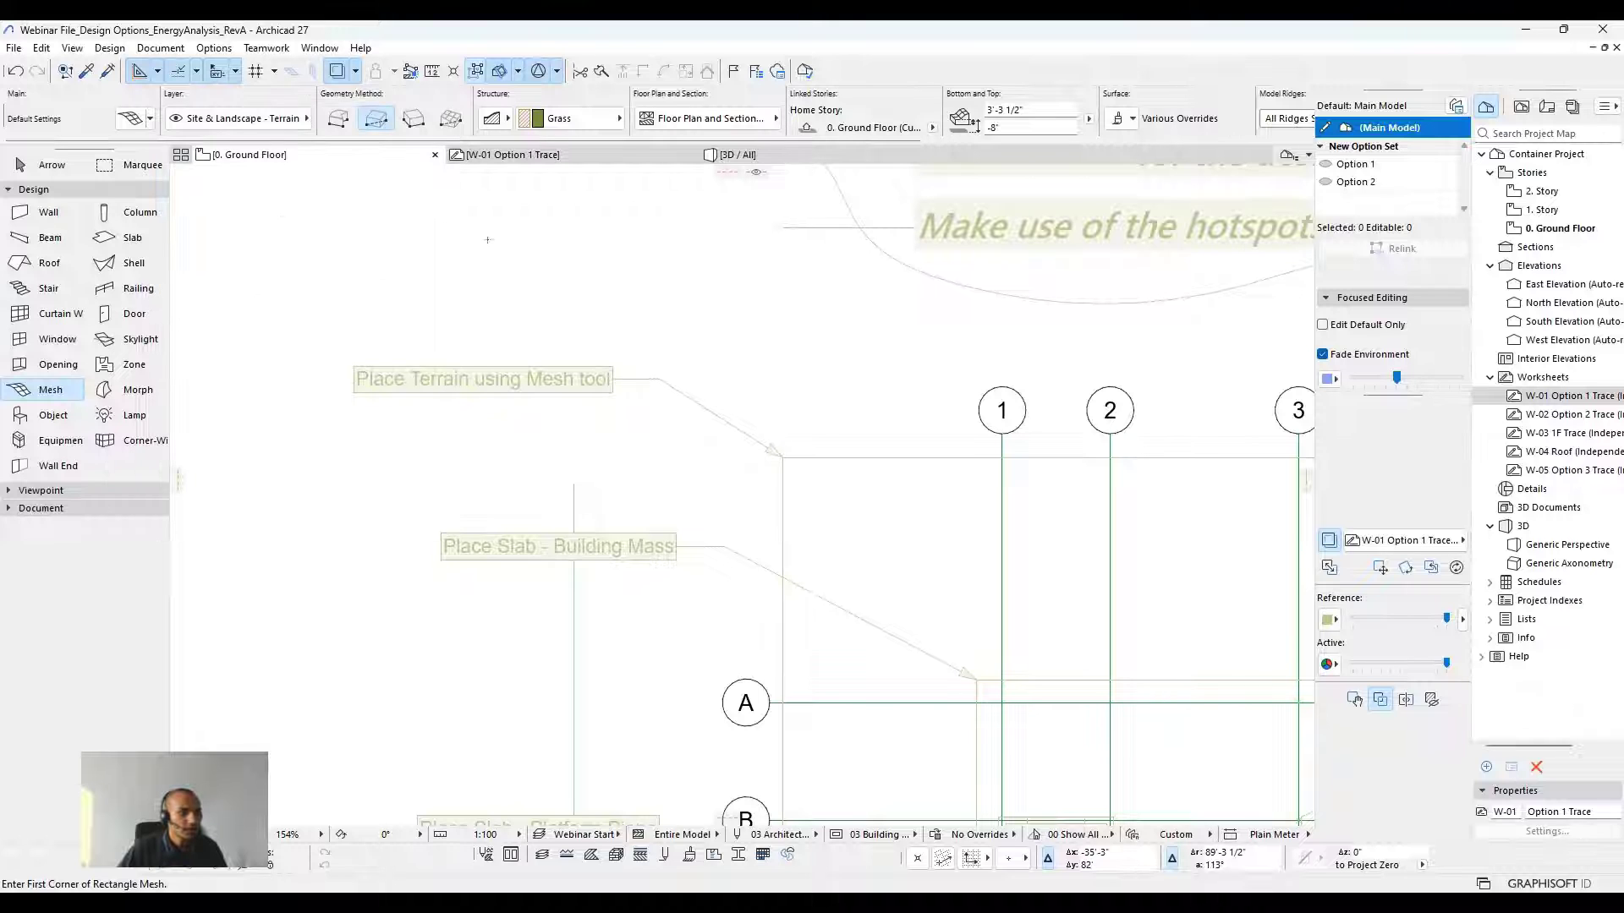
Place a rectangular terrain mesh over the outermost traced boundary, from its upper-left corner to the opposite lower-right corner.
{"action": "scroll", "coordinate": [487, 240], "scroll_direction": "down", "scroll_amount": 5}
{"action": "scroll", "coordinate": [677, 677], "scroll_direction": "up", "scroll_amount": 4}
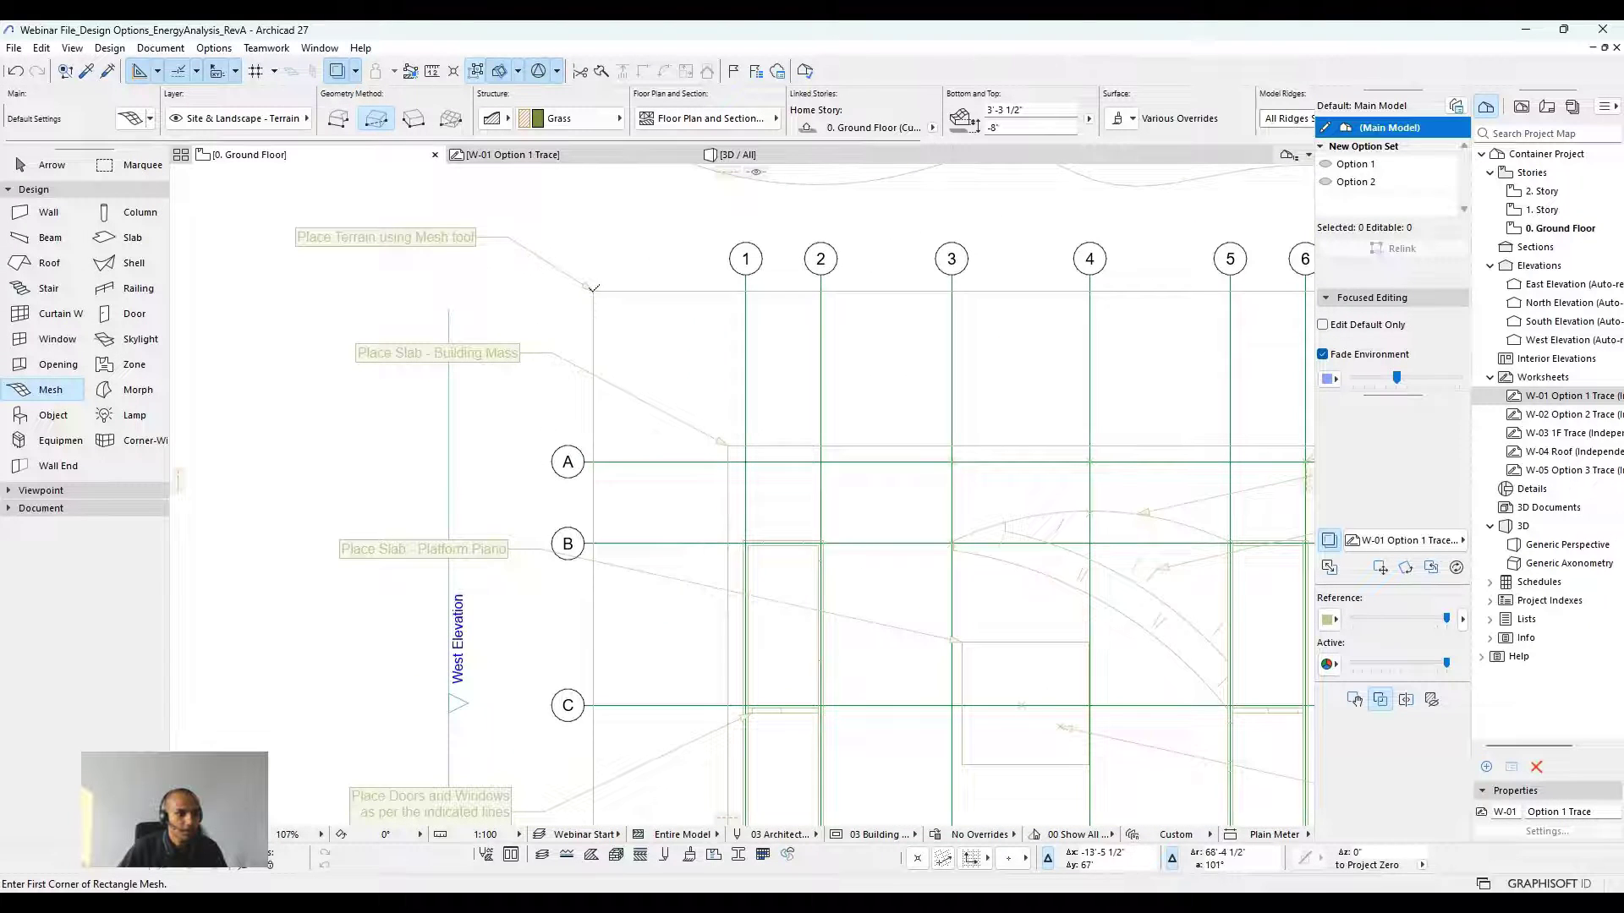
{"action": "left_click", "coordinate": [594, 288]}
{"action": "scroll", "coordinate": [700, 377], "scroll_direction": "down", "scroll_amount": 4}
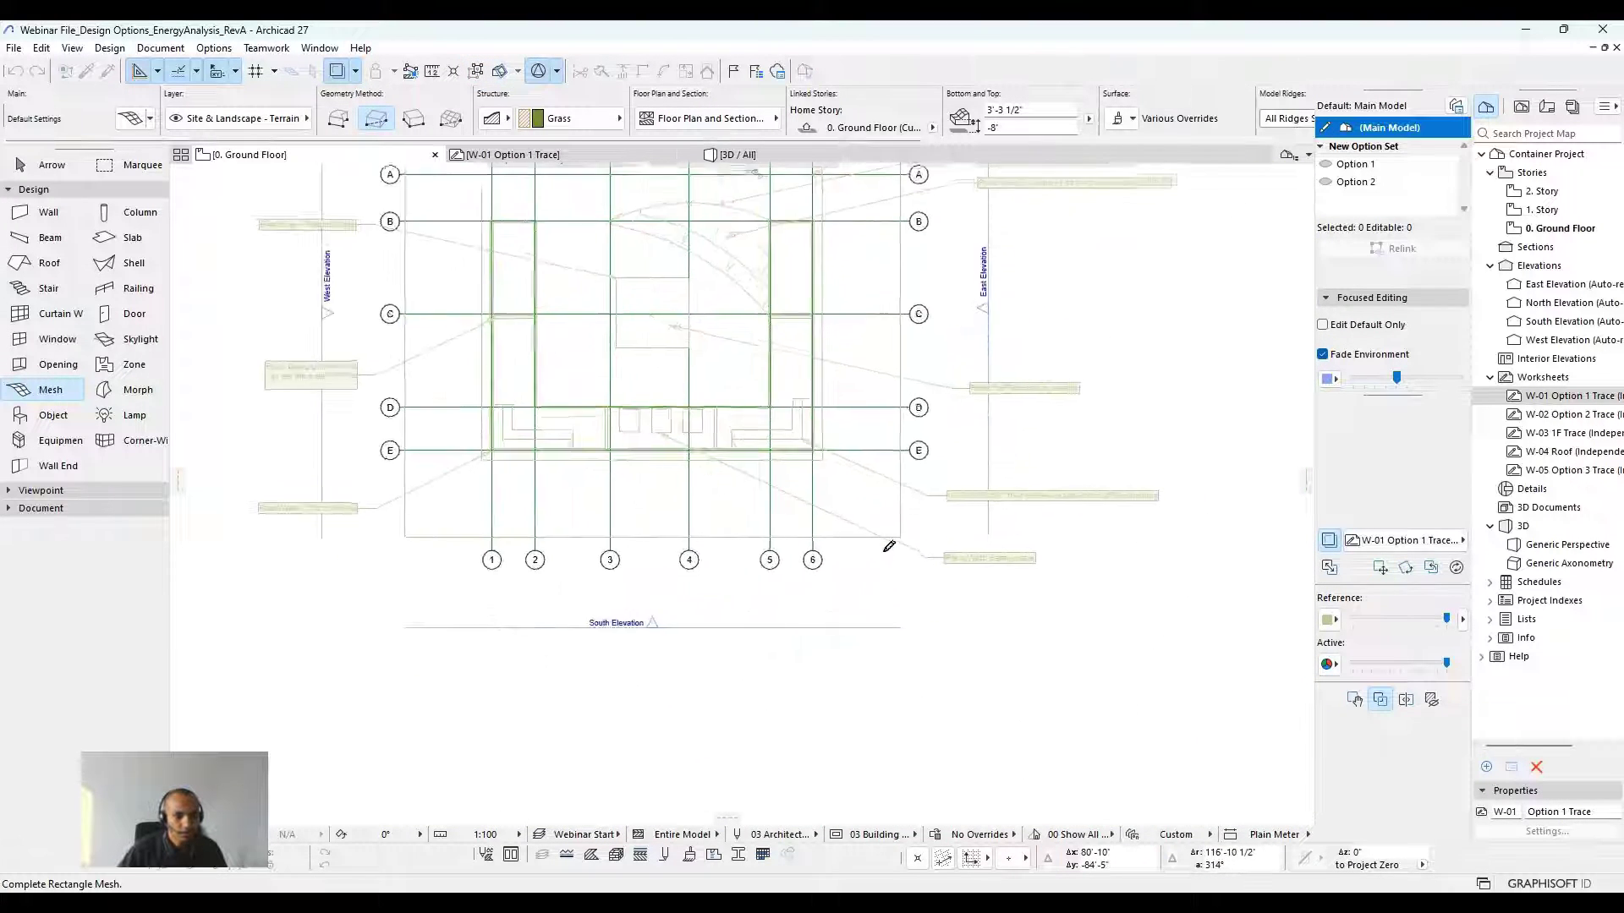
{"action": "left_click", "coordinate": [899, 537]}
{"action": "scroll", "coordinate": [656, 328], "scroll_direction": "down", "scroll_amount": 1}
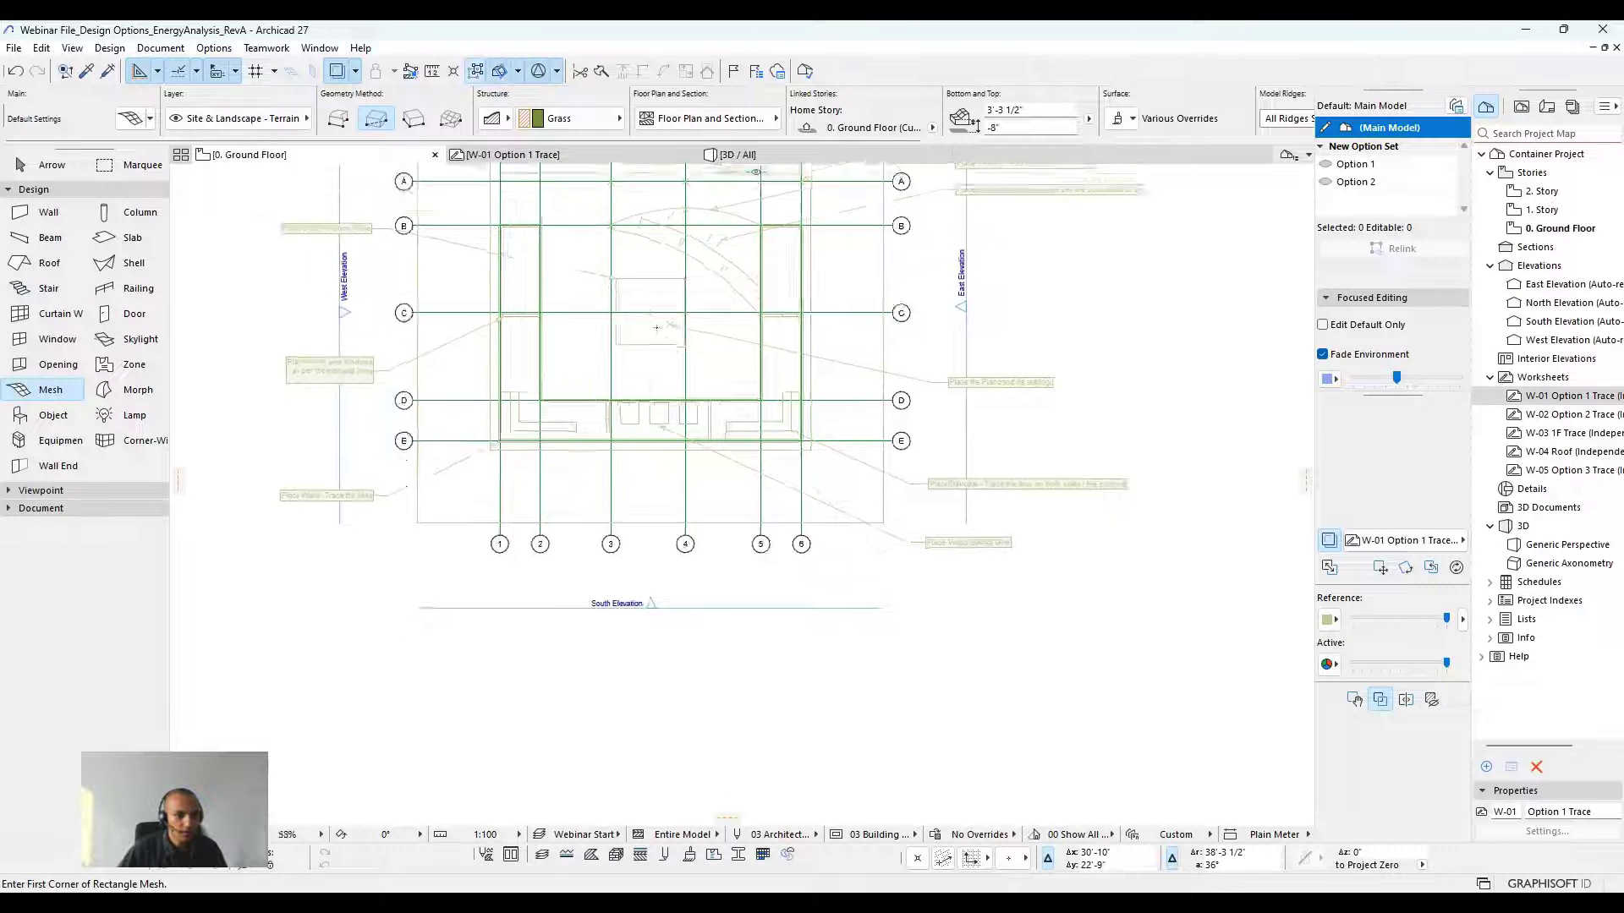
{"action": "scroll", "coordinate": [569, 536], "scroll_direction": "down", "scroll_amount": 2}
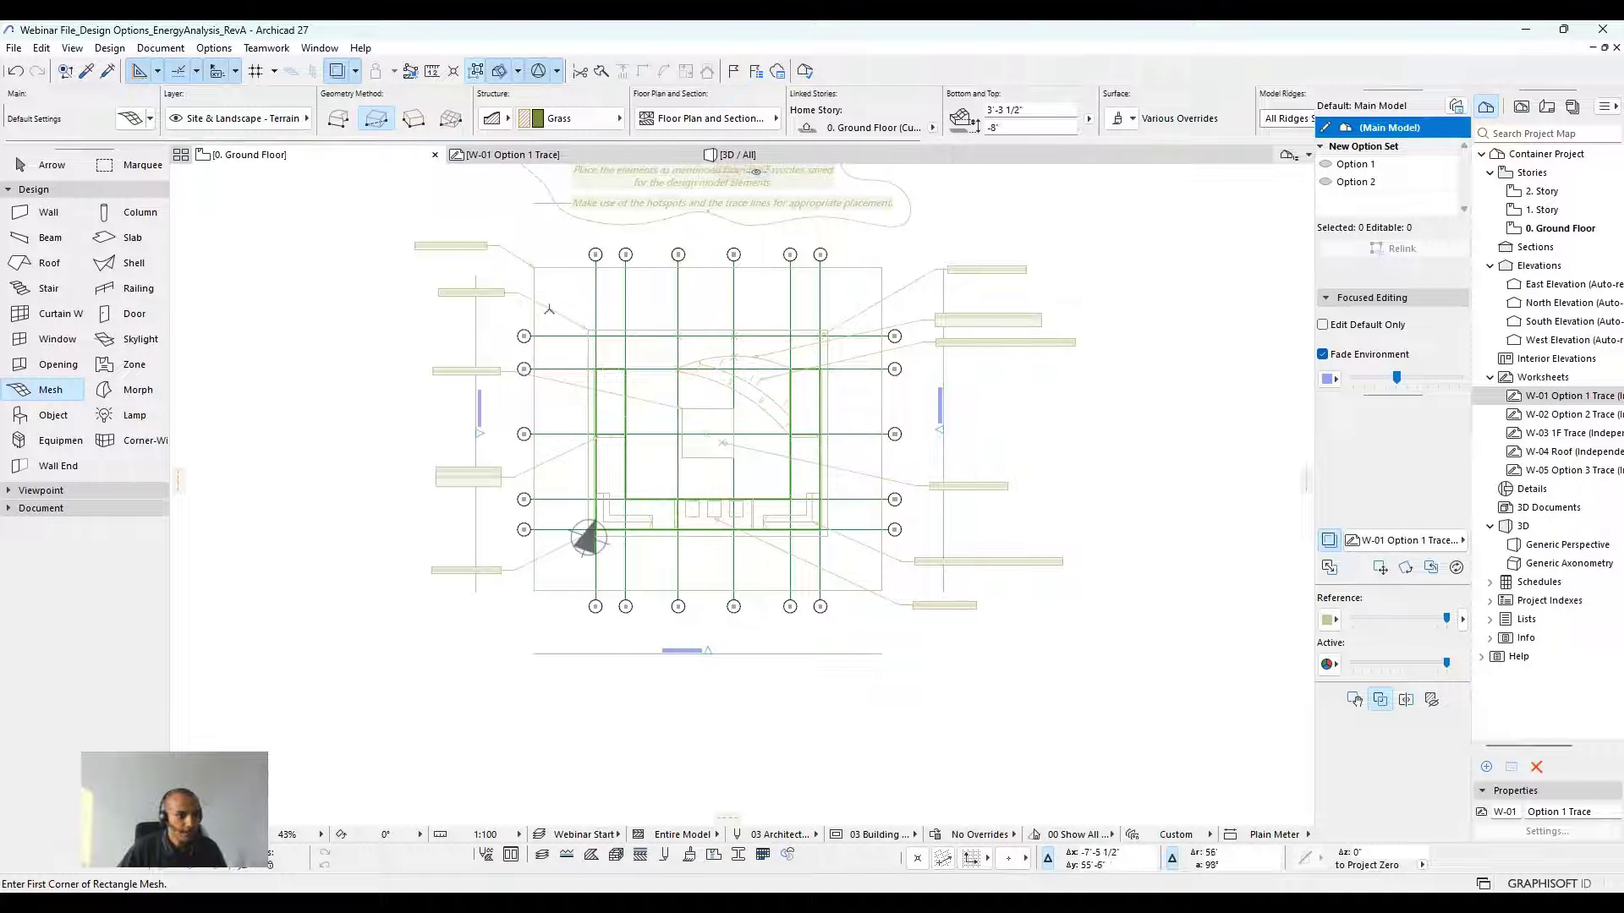
{"action": "scroll", "coordinate": [555, 311], "scroll_direction": "up", "scroll_amount": 4}
{"action": "middle_click_drag", "start_coordinate": [555, 311], "coordinate": [620, 394]}
{"action": "key", "text": "Escape"}
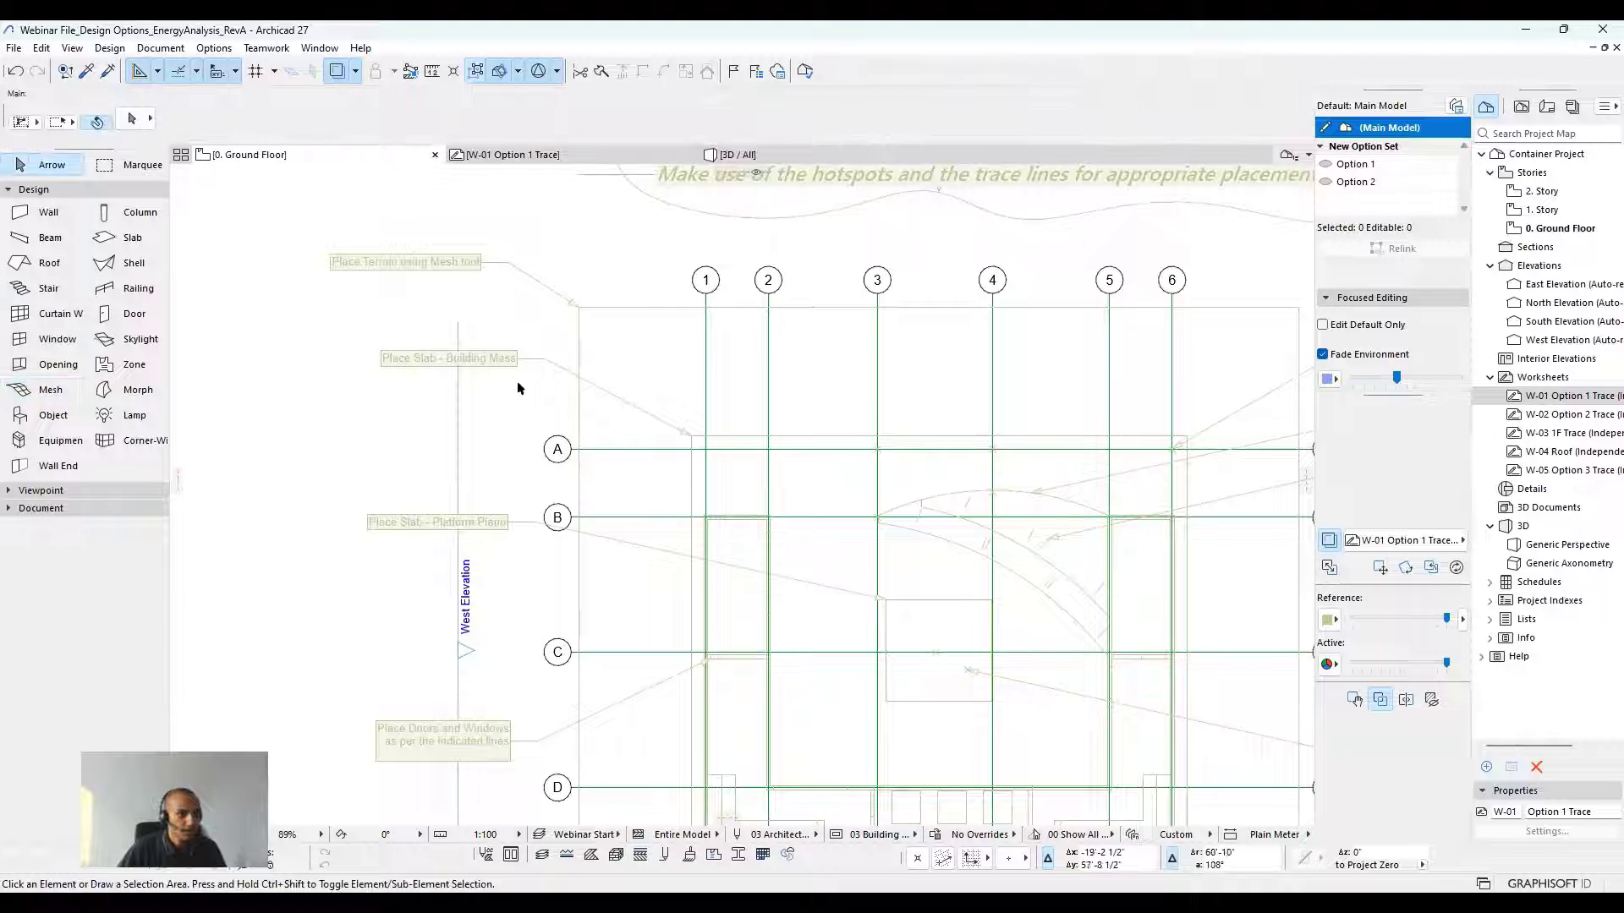
Apply the Floor - Building Mass favorite to the Slab tool.
{"action": "scroll", "coordinate": [429, 379], "scroll_direction": "up", "scroll_amount": 4}
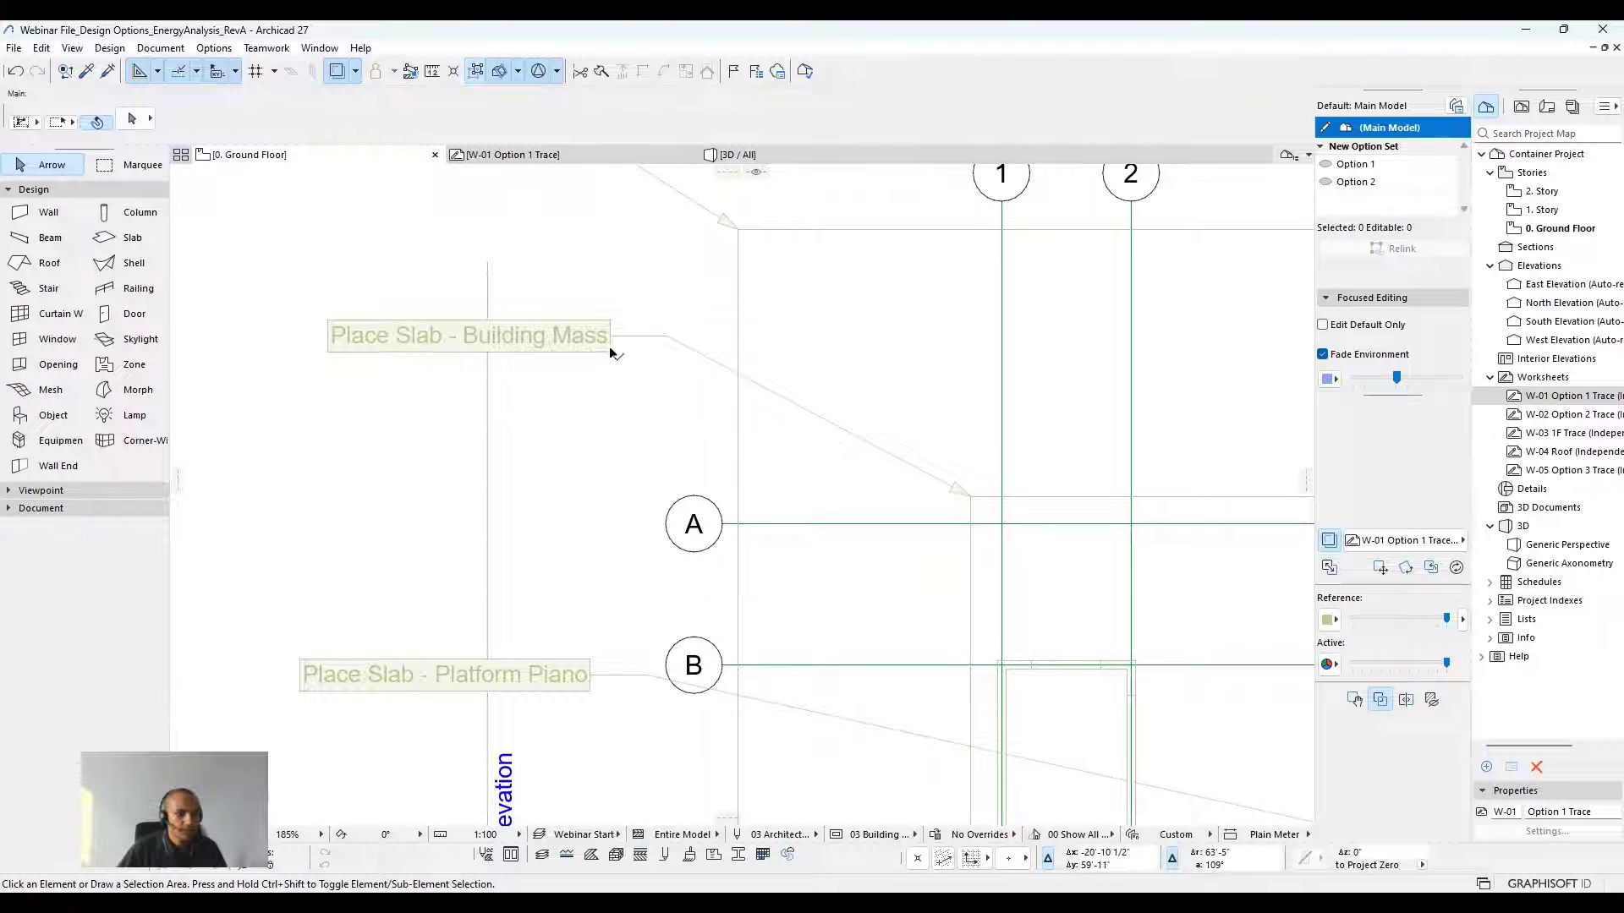
{"action": "left_click", "coordinate": [131, 237]}
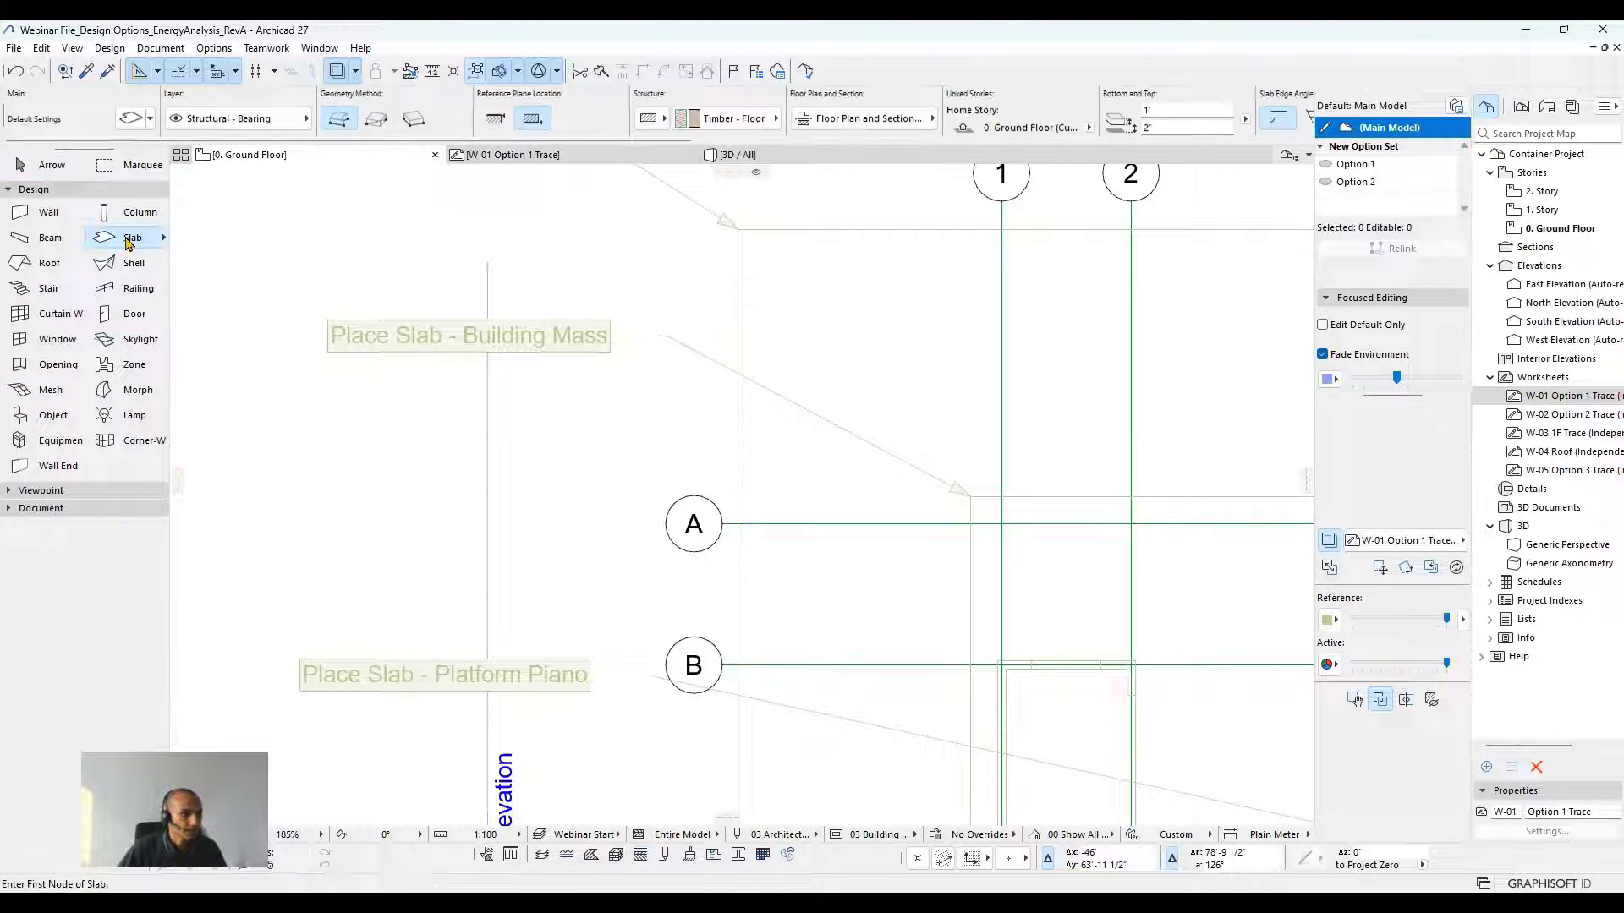
{"action": "left_click", "coordinate": [149, 120]}
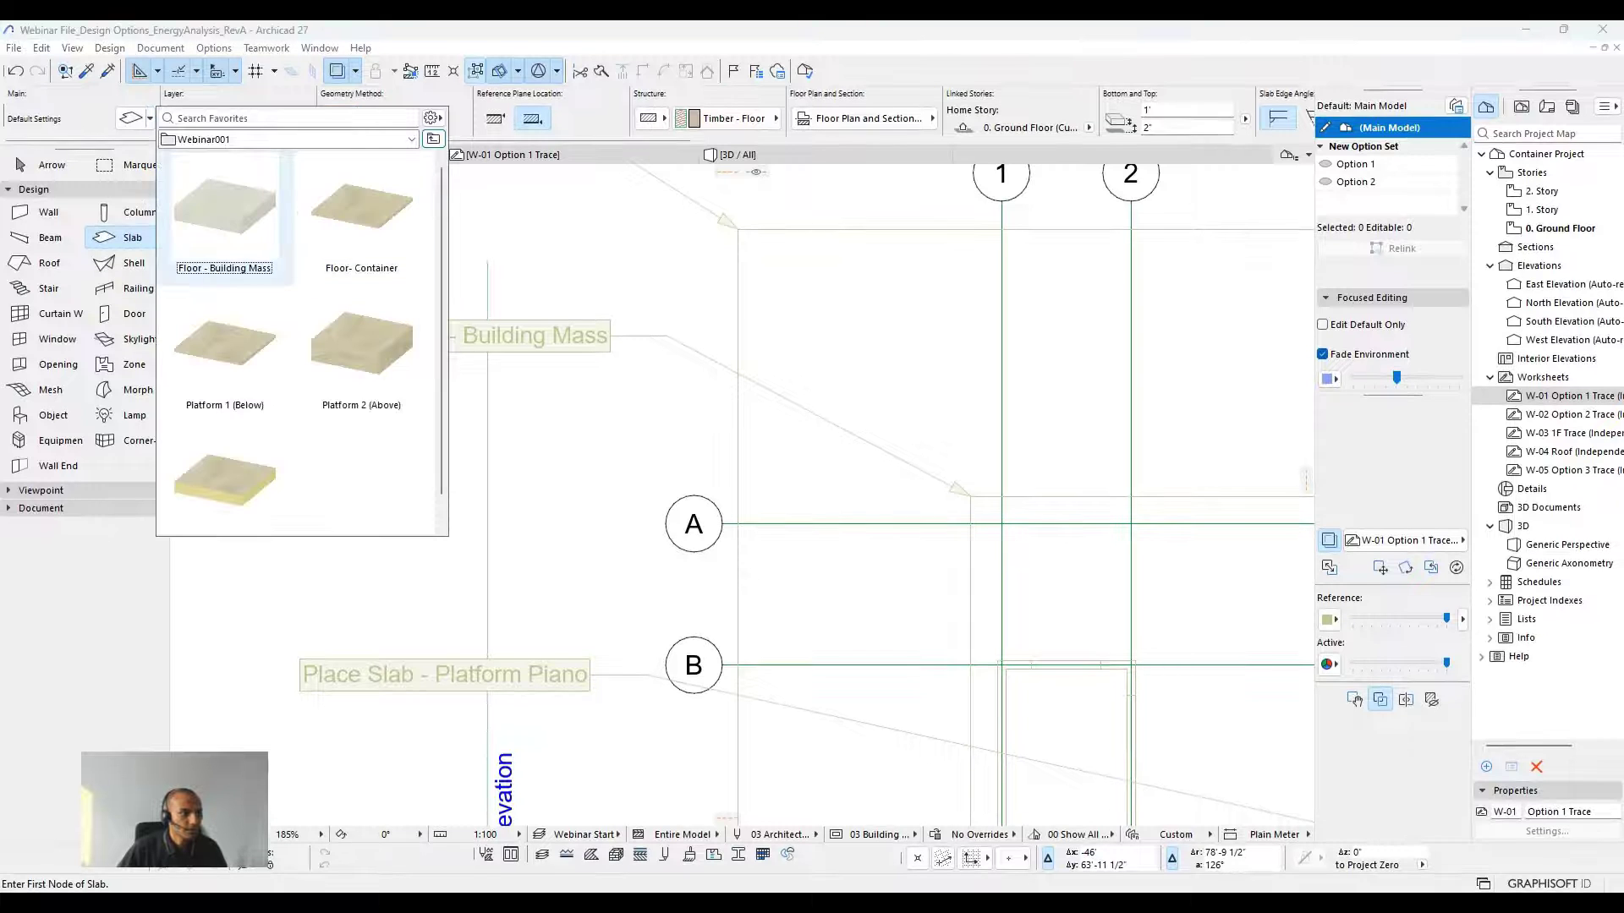
{"action": "double_click", "coordinate": [233, 212]}
Place the building mass slab with the rectangular geometry method over the traced outline just outside grids A–E and 1–6.
{"action": "scroll", "coordinate": [812, 499], "scroll_direction": "down", "scroll_amount": 2}
{"action": "scroll", "coordinate": [820, 505], "scroll_direction": "down", "scroll_amount": 1}
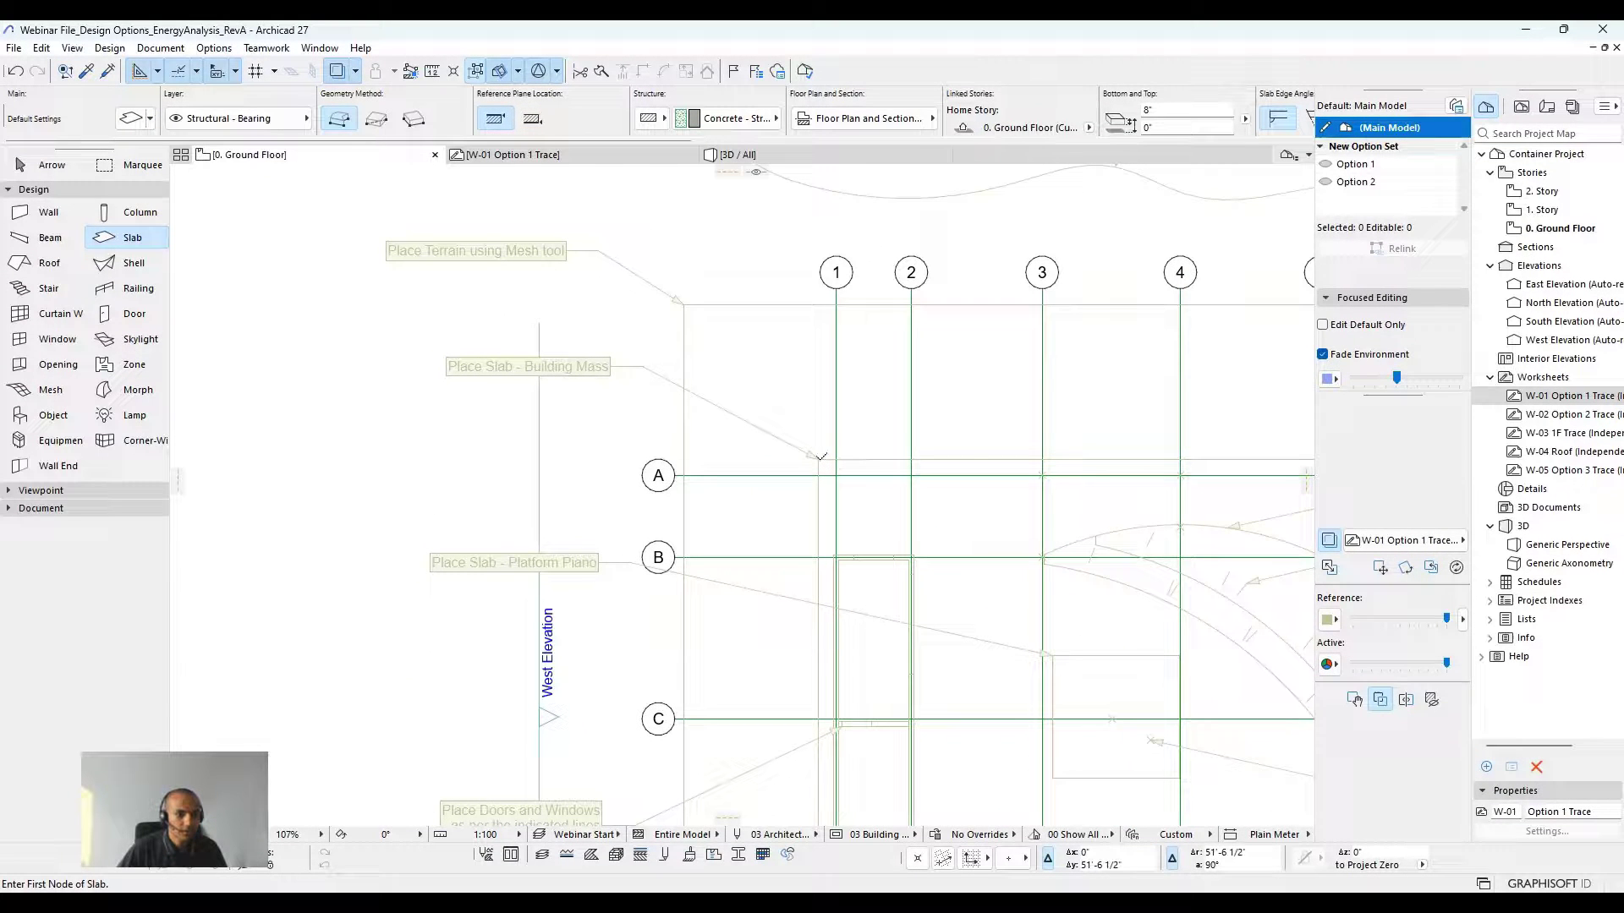
{"action": "left_click", "coordinate": [820, 457]}
{"action": "scroll", "coordinate": [820, 457], "scroll_direction": "down", "scroll_amount": 3}
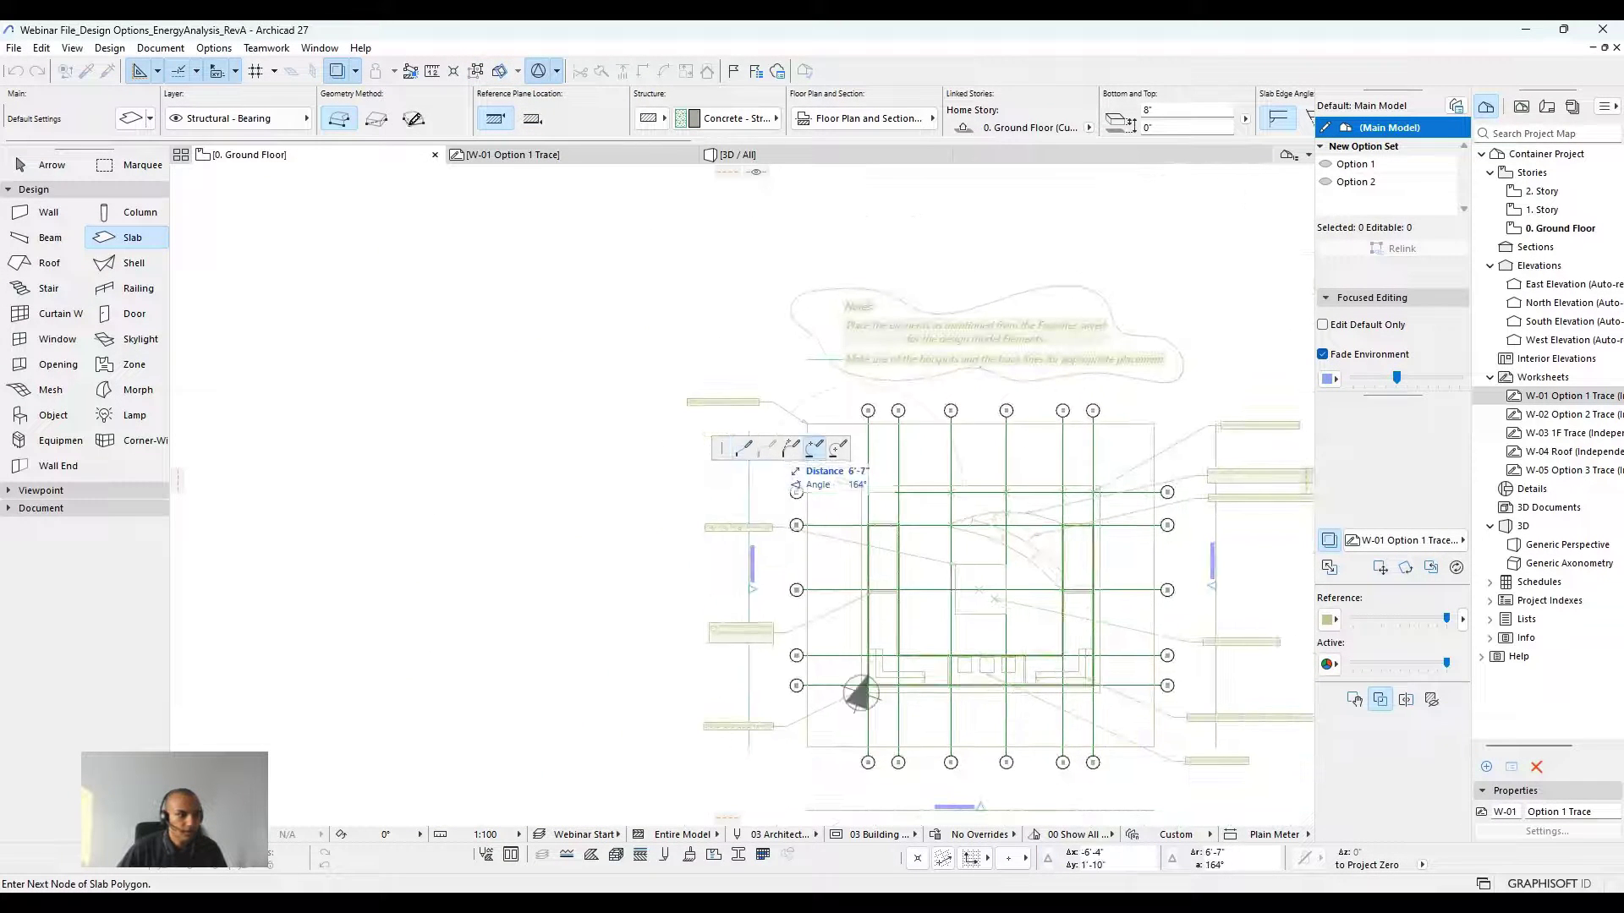
{"action": "left_click", "coordinate": [377, 121]}
{"action": "scroll", "coordinate": [1098, 669], "scroll_direction": "up", "scroll_amount": 5}
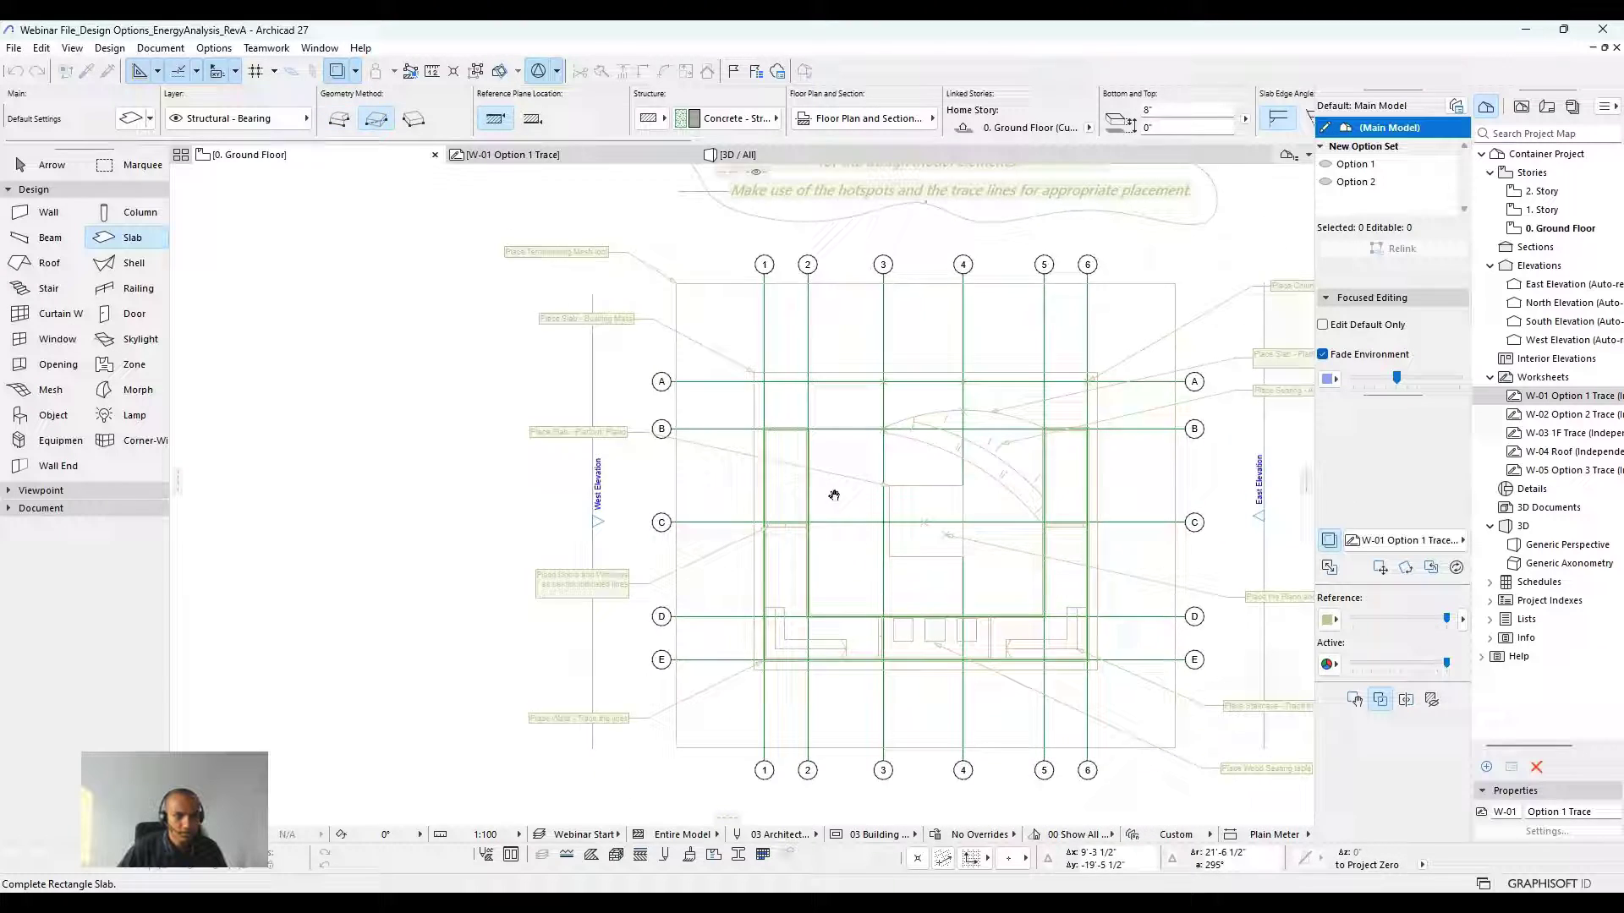
{"action": "left_click", "coordinate": [1092, 671]}
{"action": "scroll", "coordinate": [969, 511], "scroll_direction": "down", "scroll_amount": 6}
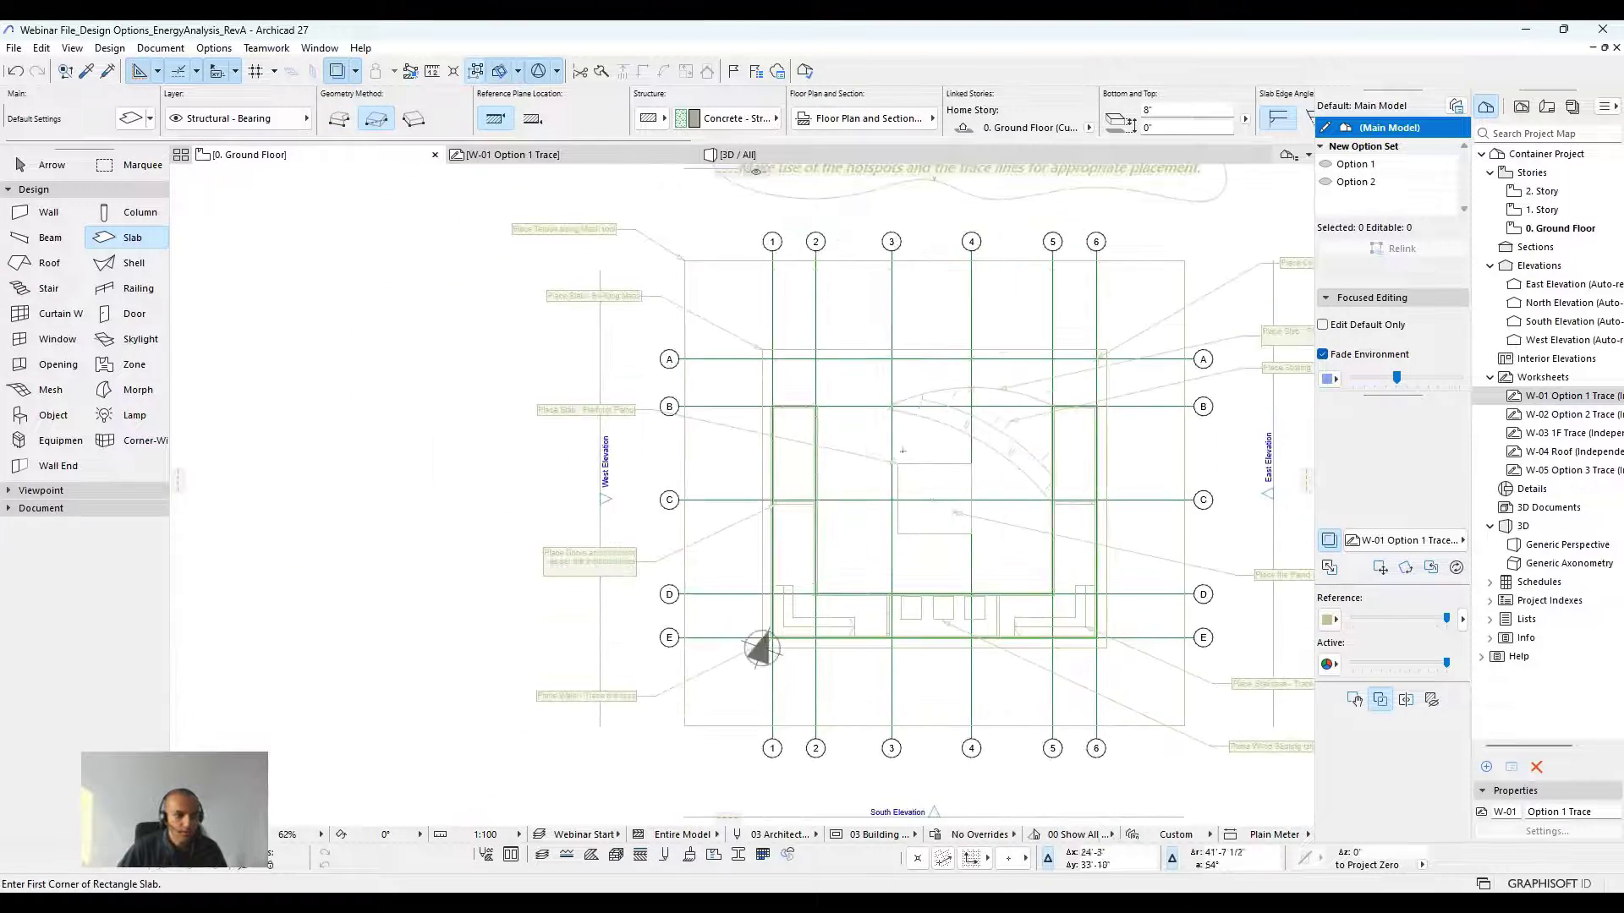
{"action": "scroll", "coordinate": [817, 423], "scroll_direction": "up", "scroll_amount": 2}
{"action": "middle_click_drag", "start_coordinate": [820, 419], "coordinate": [748, 387]}
{"action": "key", "text": "Escape"}
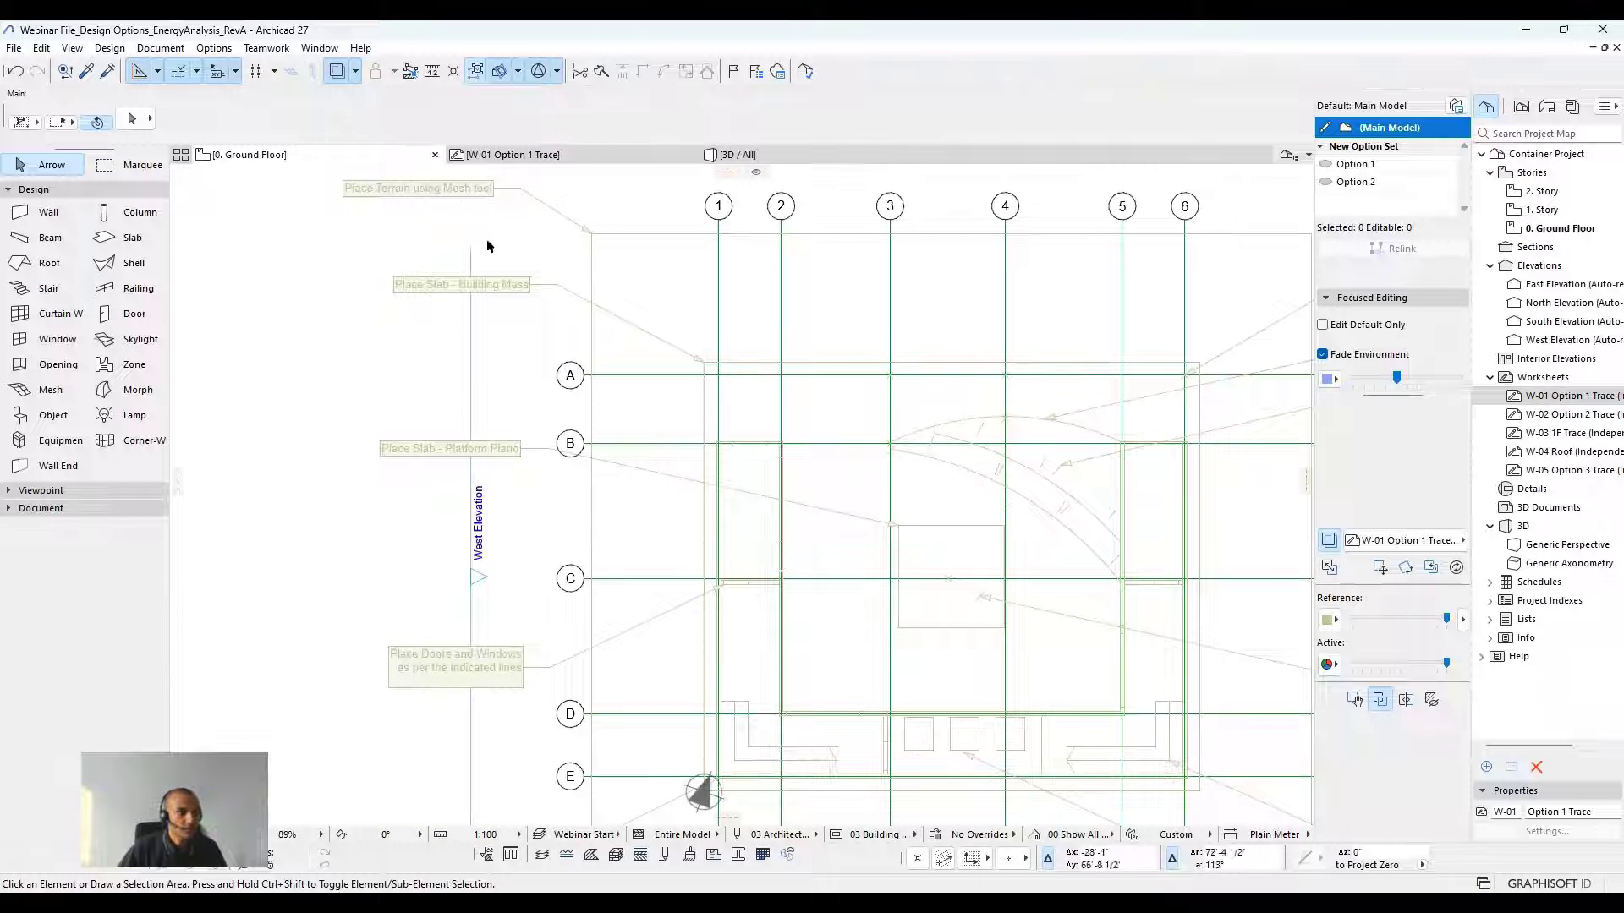
Inspect the terrain mesh and building mass slab in 3D and return to the Ground Floor plan.
{"action": "left_click", "coordinate": [744, 155]}
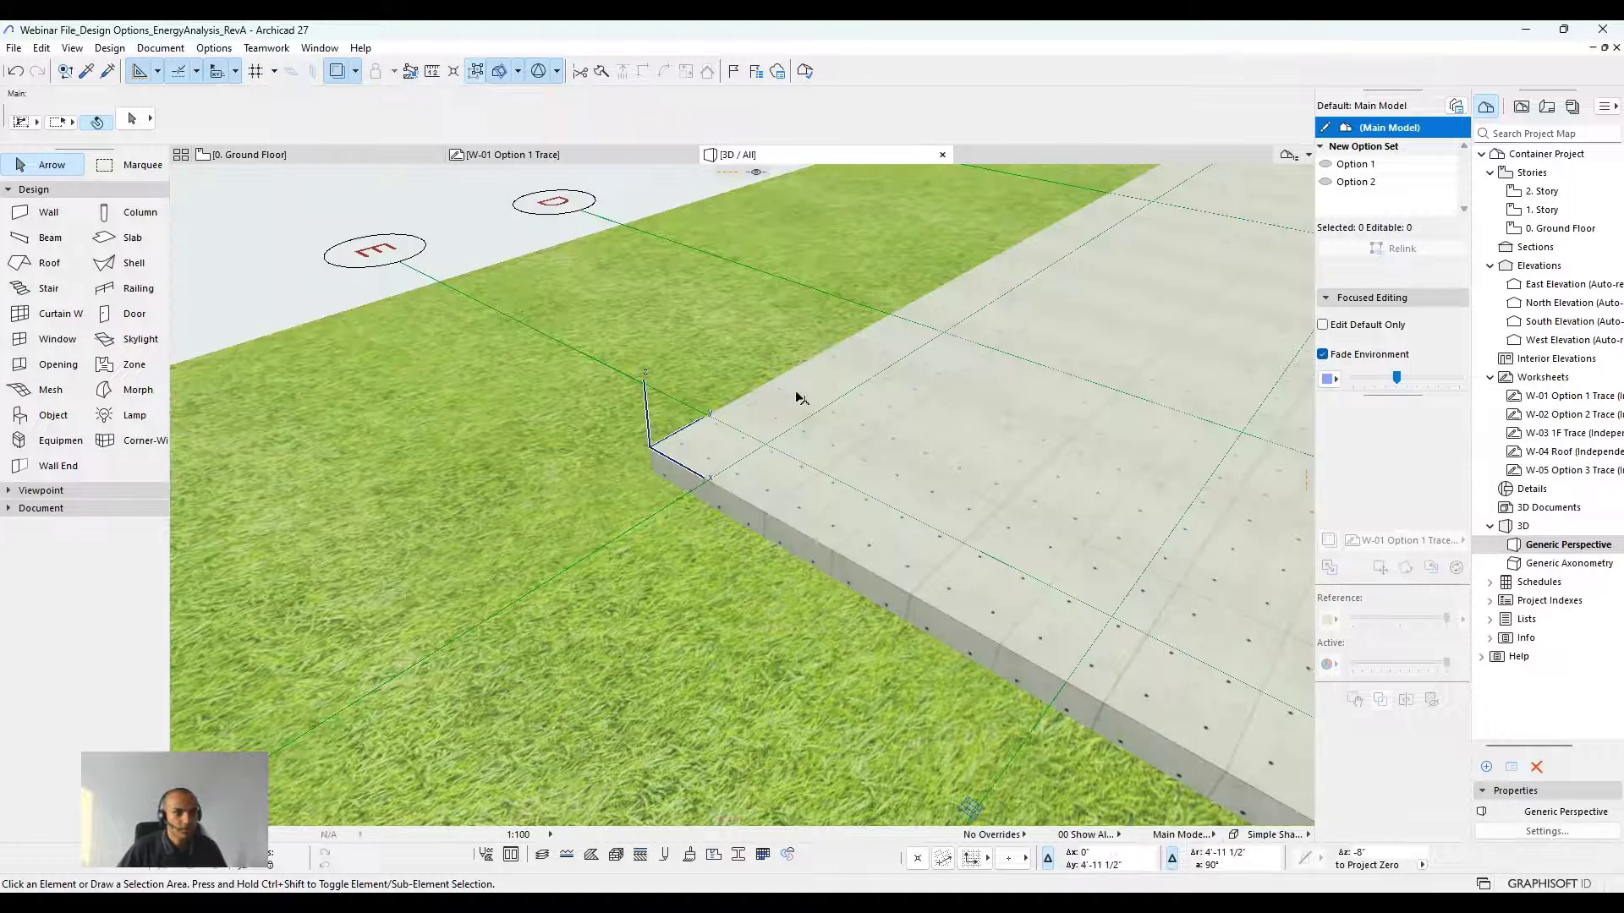
{"action": "scroll", "coordinate": [799, 397], "scroll_direction": "down", "scroll_amount": 4}
{"action": "middle_click_drag", "start_coordinate": [895, 410], "coordinate": [547, 392]}
{"action": "scroll", "coordinate": [902, 474], "scroll_direction": "down", "scroll_amount": 2}
{"action": "middle_click_drag", "start_coordinate": [903, 474], "coordinate": [989, 469], "text": "shift"}
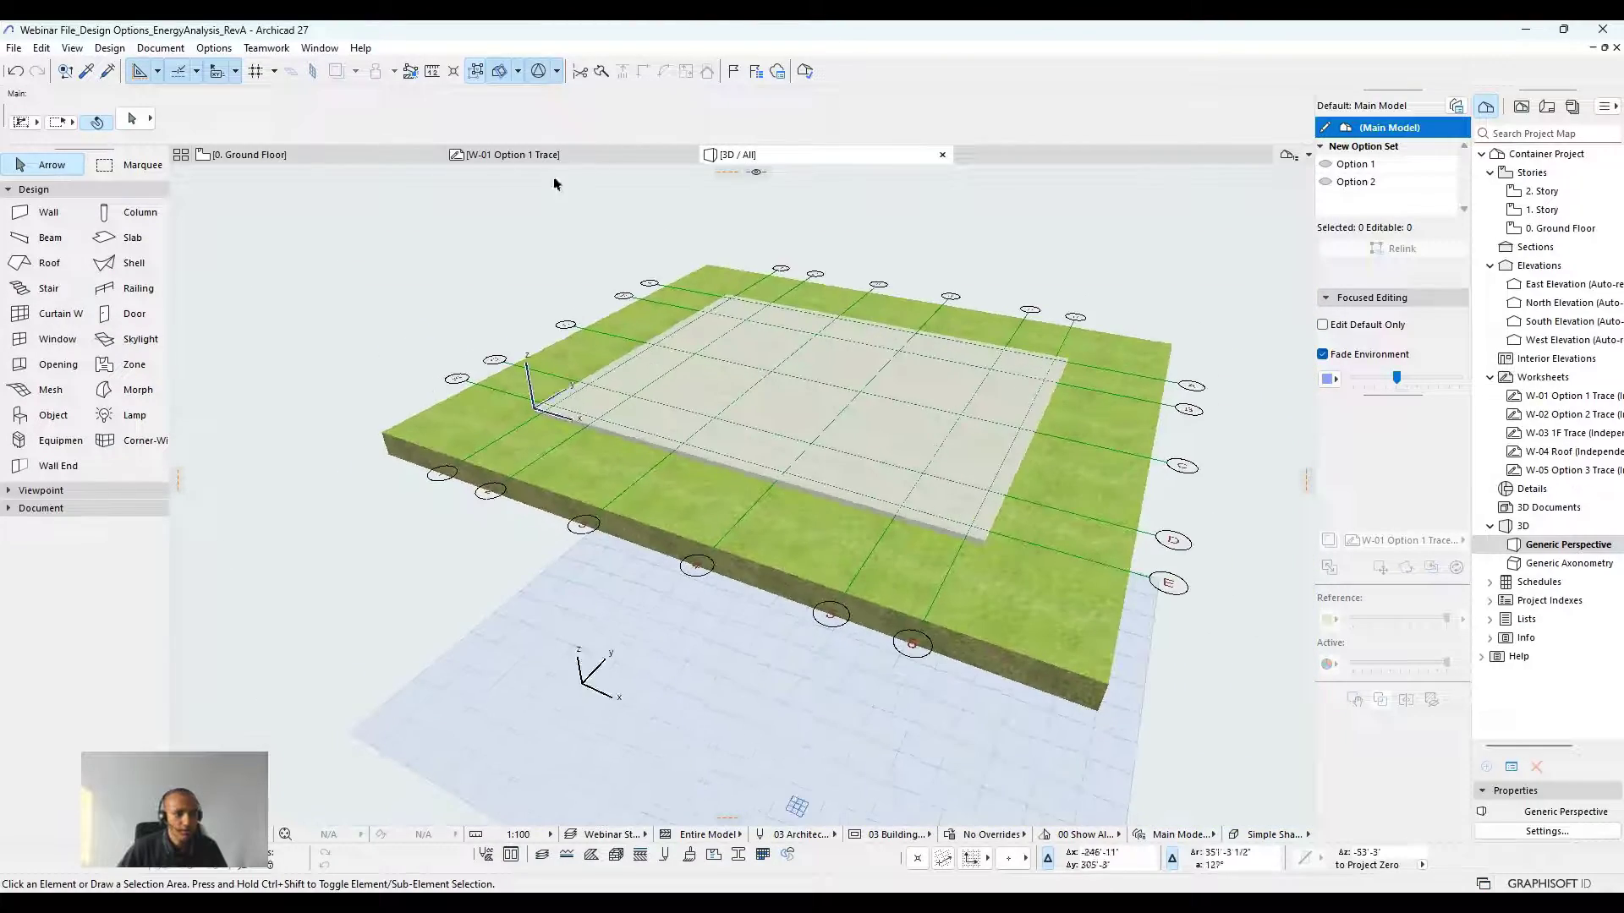
{"action": "left_click", "coordinate": [288, 159]}
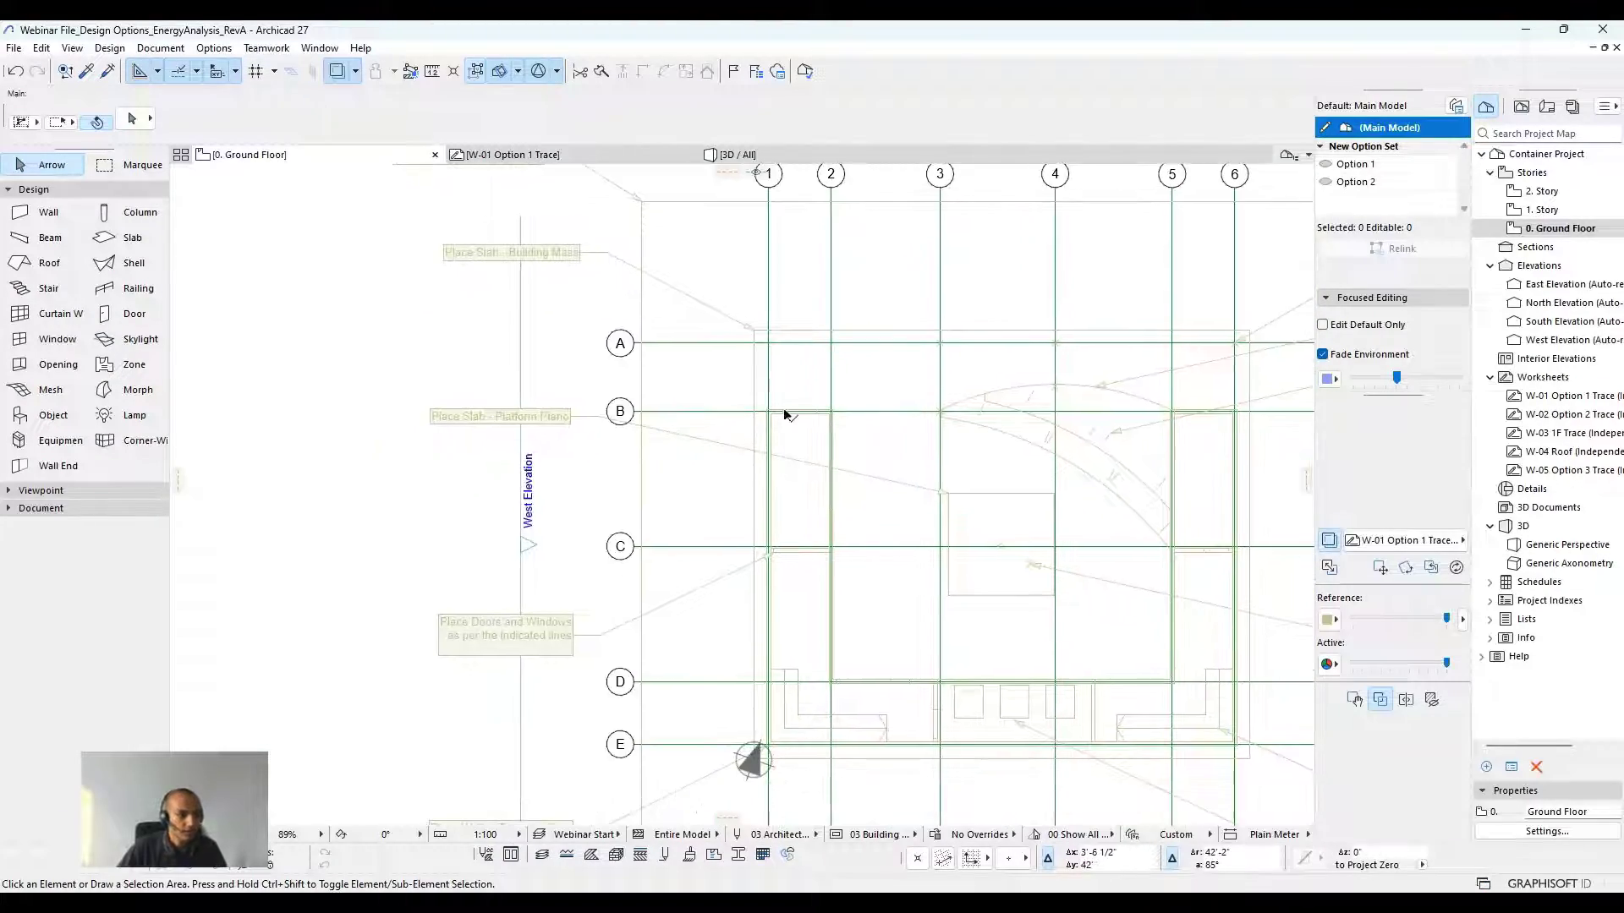
{"action": "middle_click_drag", "start_coordinate": [843, 468], "coordinate": [833, 457]}
{"action": "middle_click_drag", "start_coordinate": [938, 529], "coordinate": [829, 515]}
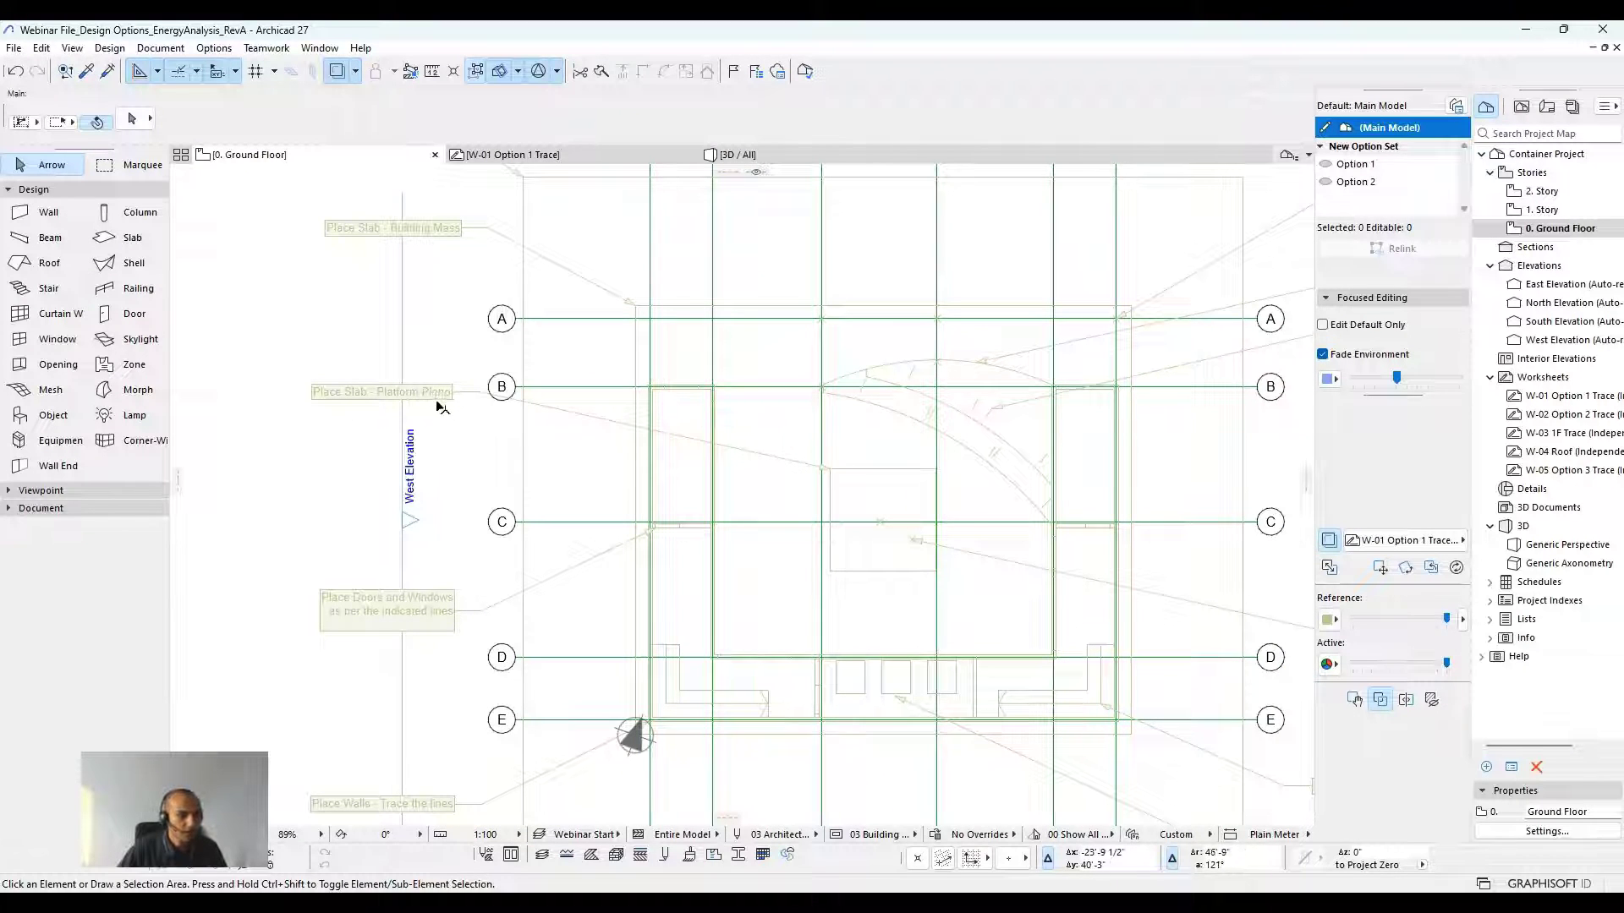
Place a rectangular slab over the traced Platform Piano outline using the timber platform favorite from Webinar001, and check it in 3D.
{"action": "left_click", "coordinate": [132, 239]}
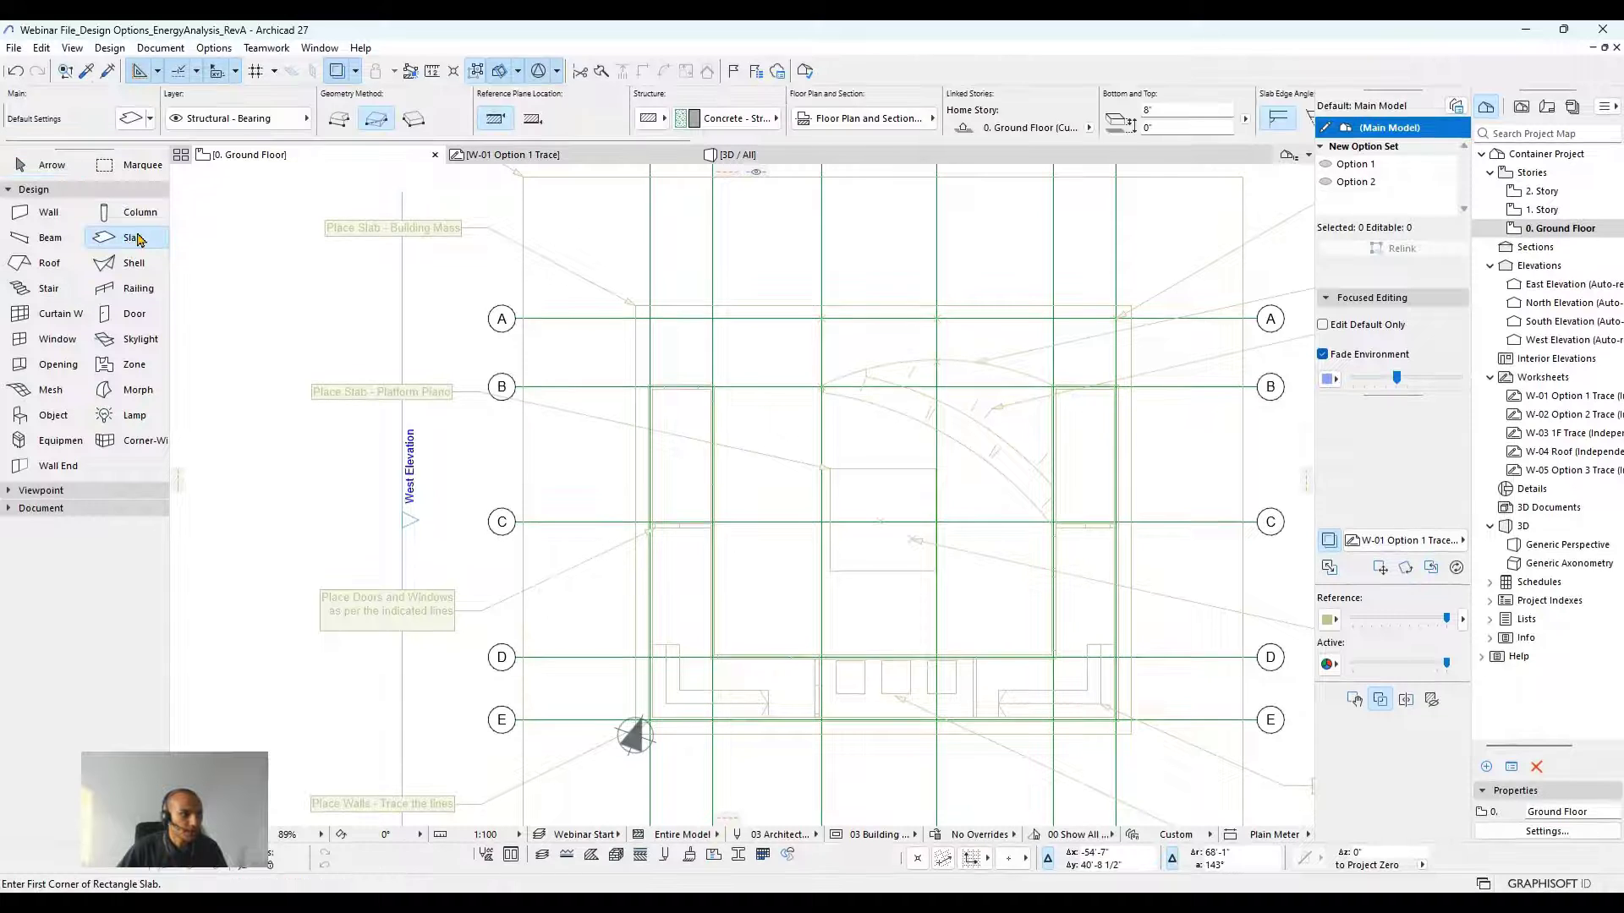
{"action": "left_click", "coordinate": [151, 122]}
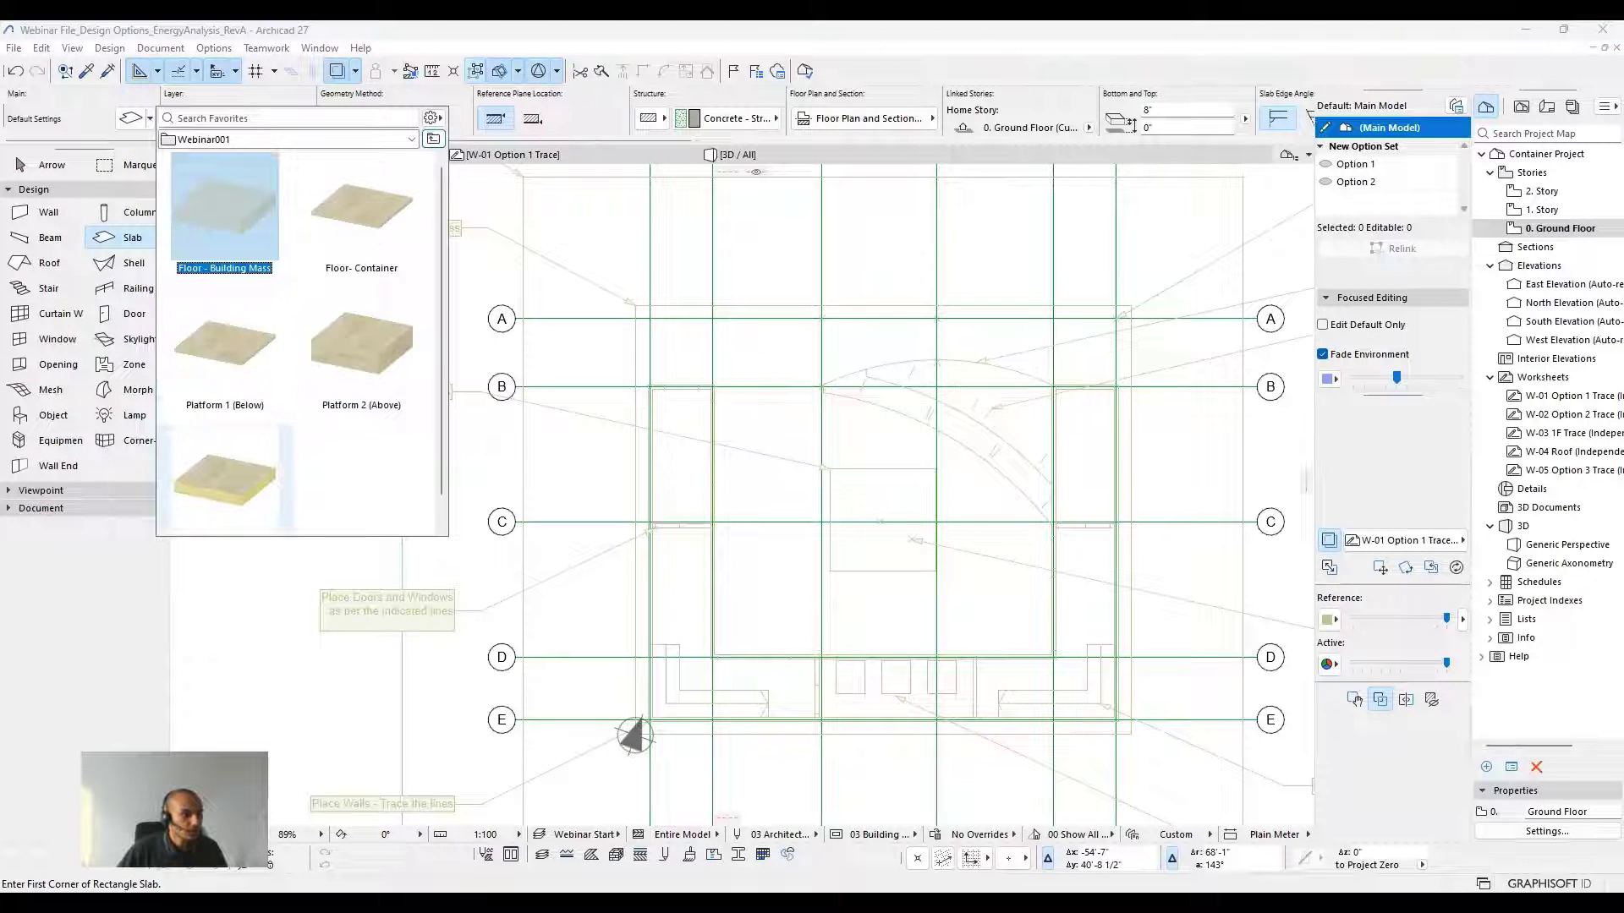
{"action": "scroll", "coordinate": [253, 422], "scroll_direction": "down", "scroll_amount": 1}
{"action": "double_click", "coordinate": [225, 461]}
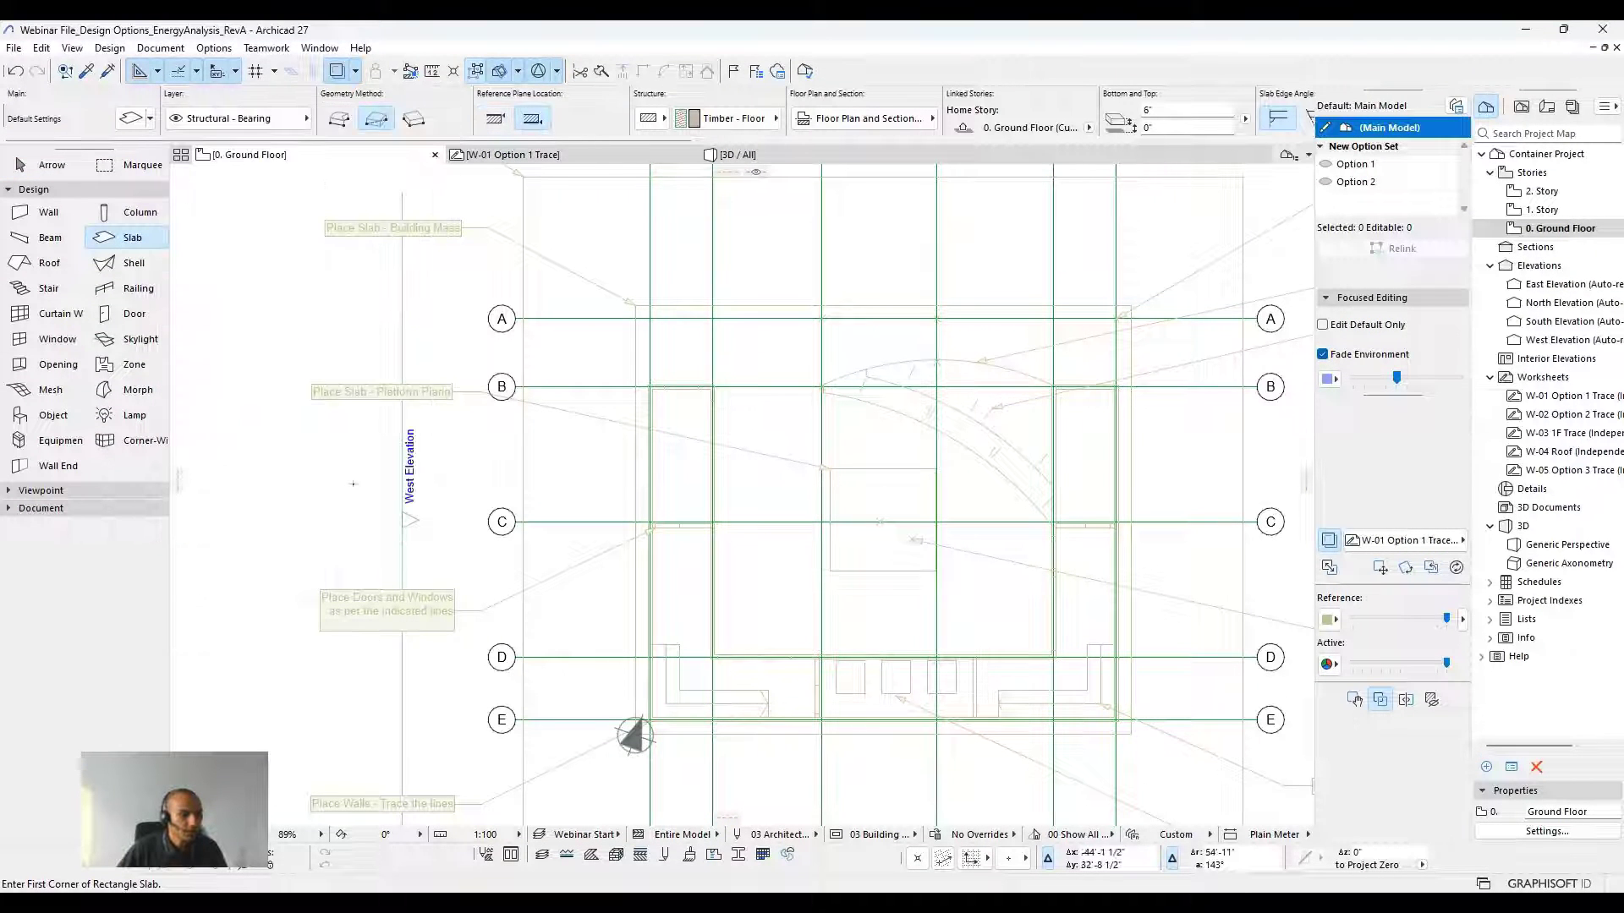
{"action": "scroll", "coordinate": [871, 481], "scroll_direction": "up", "scroll_amount": 5}
{"action": "left_click", "coordinate": [747, 445]}
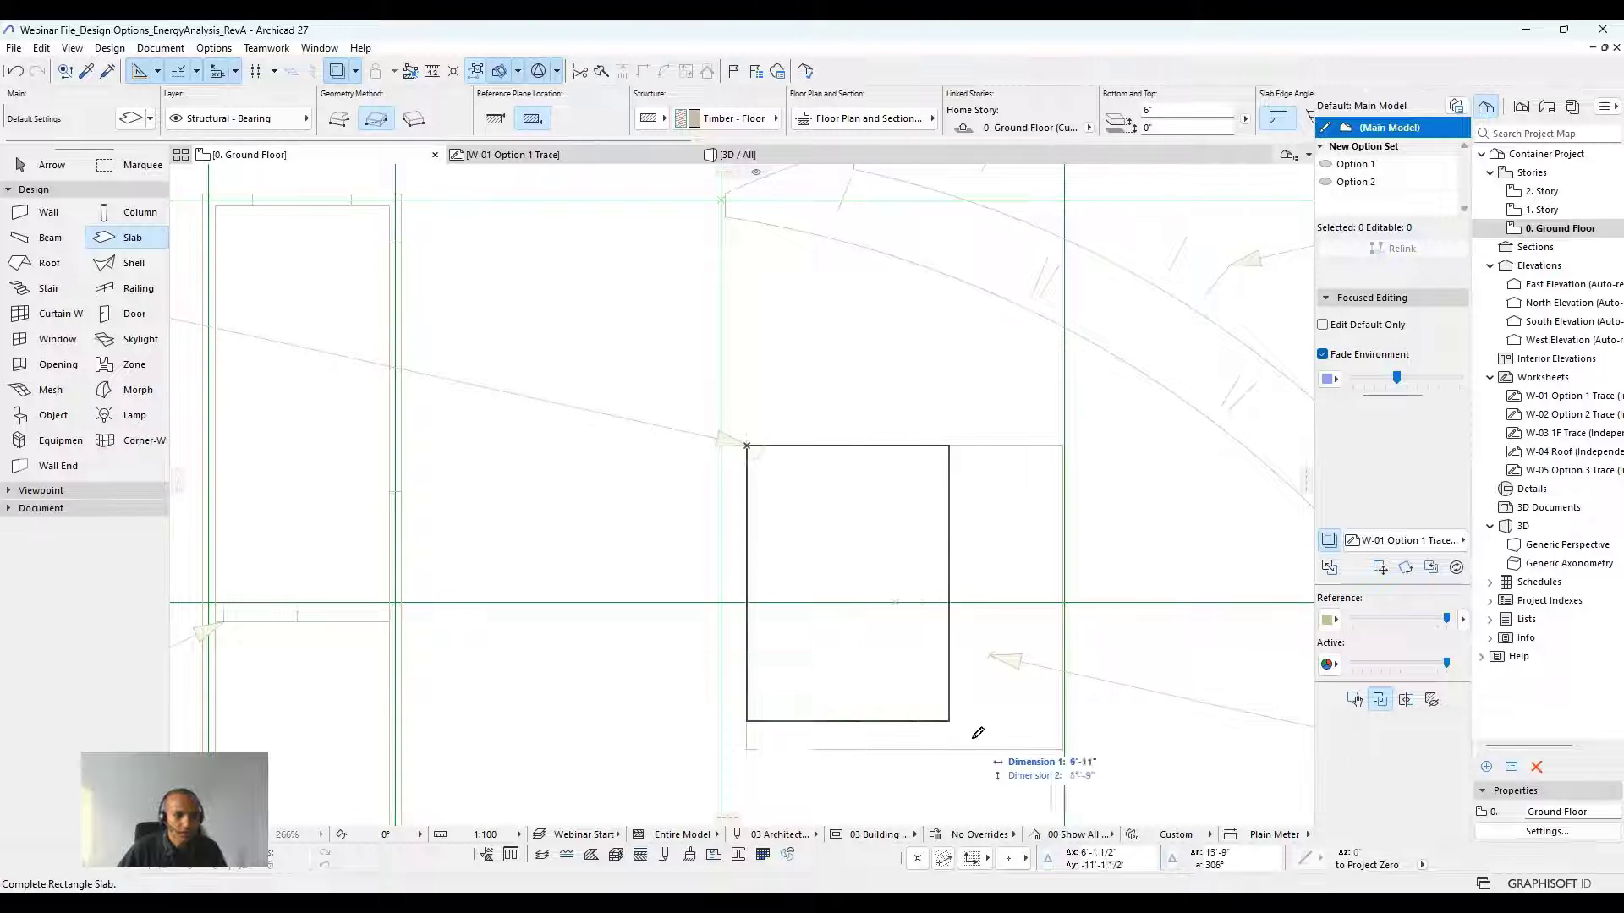
{"action": "left_click", "coordinate": [1062, 749]}
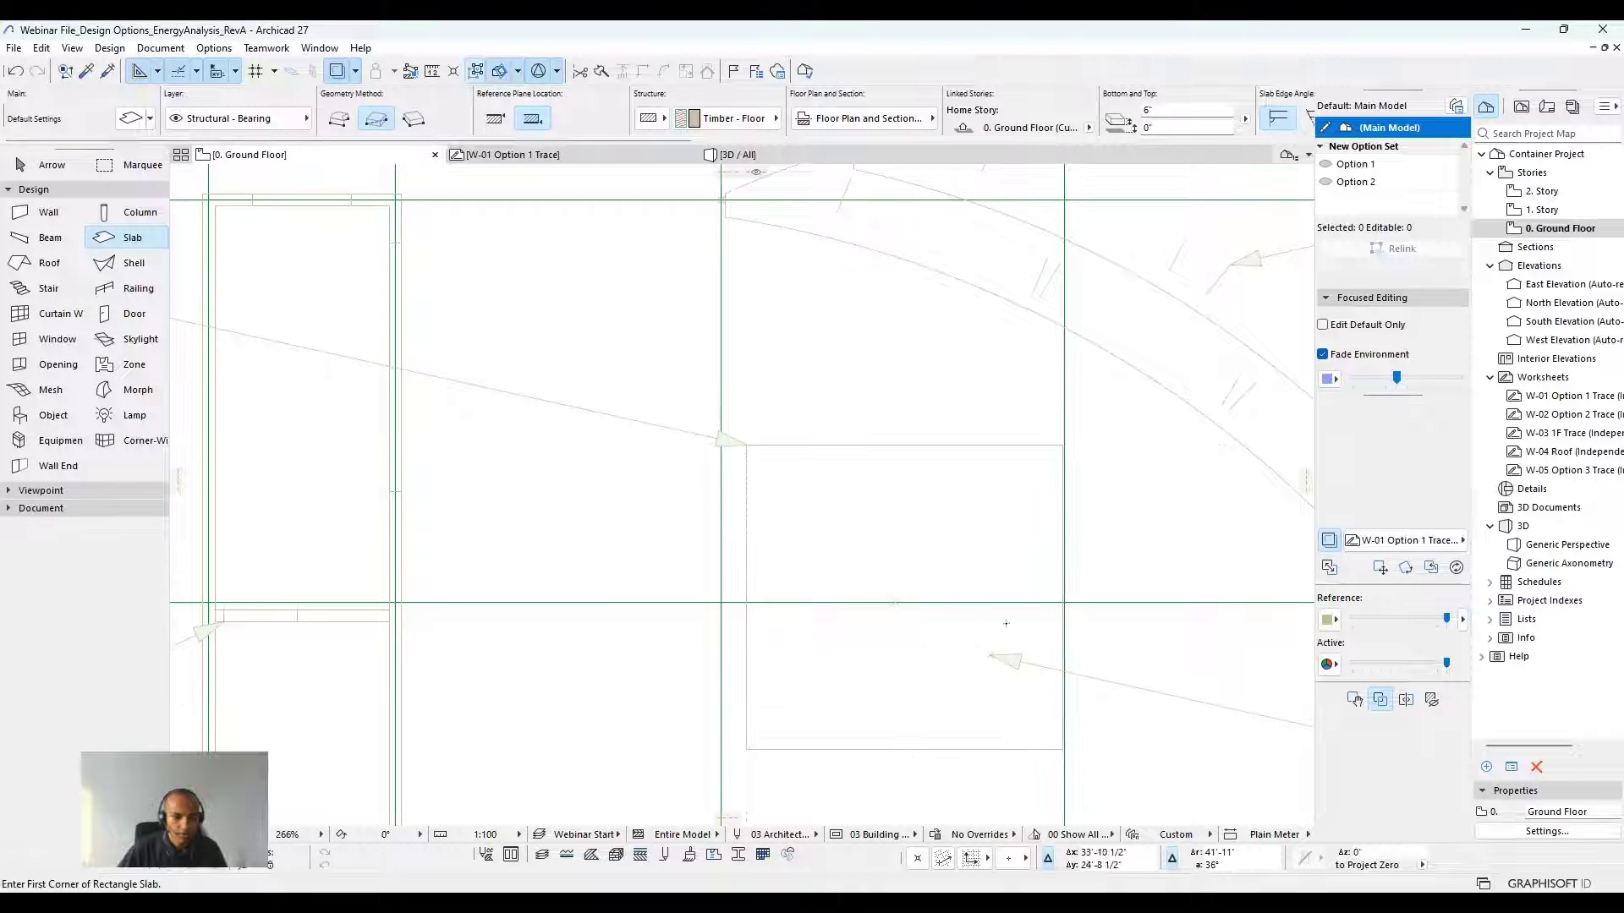
{"action": "middle_click_drag", "start_coordinate": [1006, 623], "coordinate": [938, 540]}
{"action": "key", "text": "Escape"}
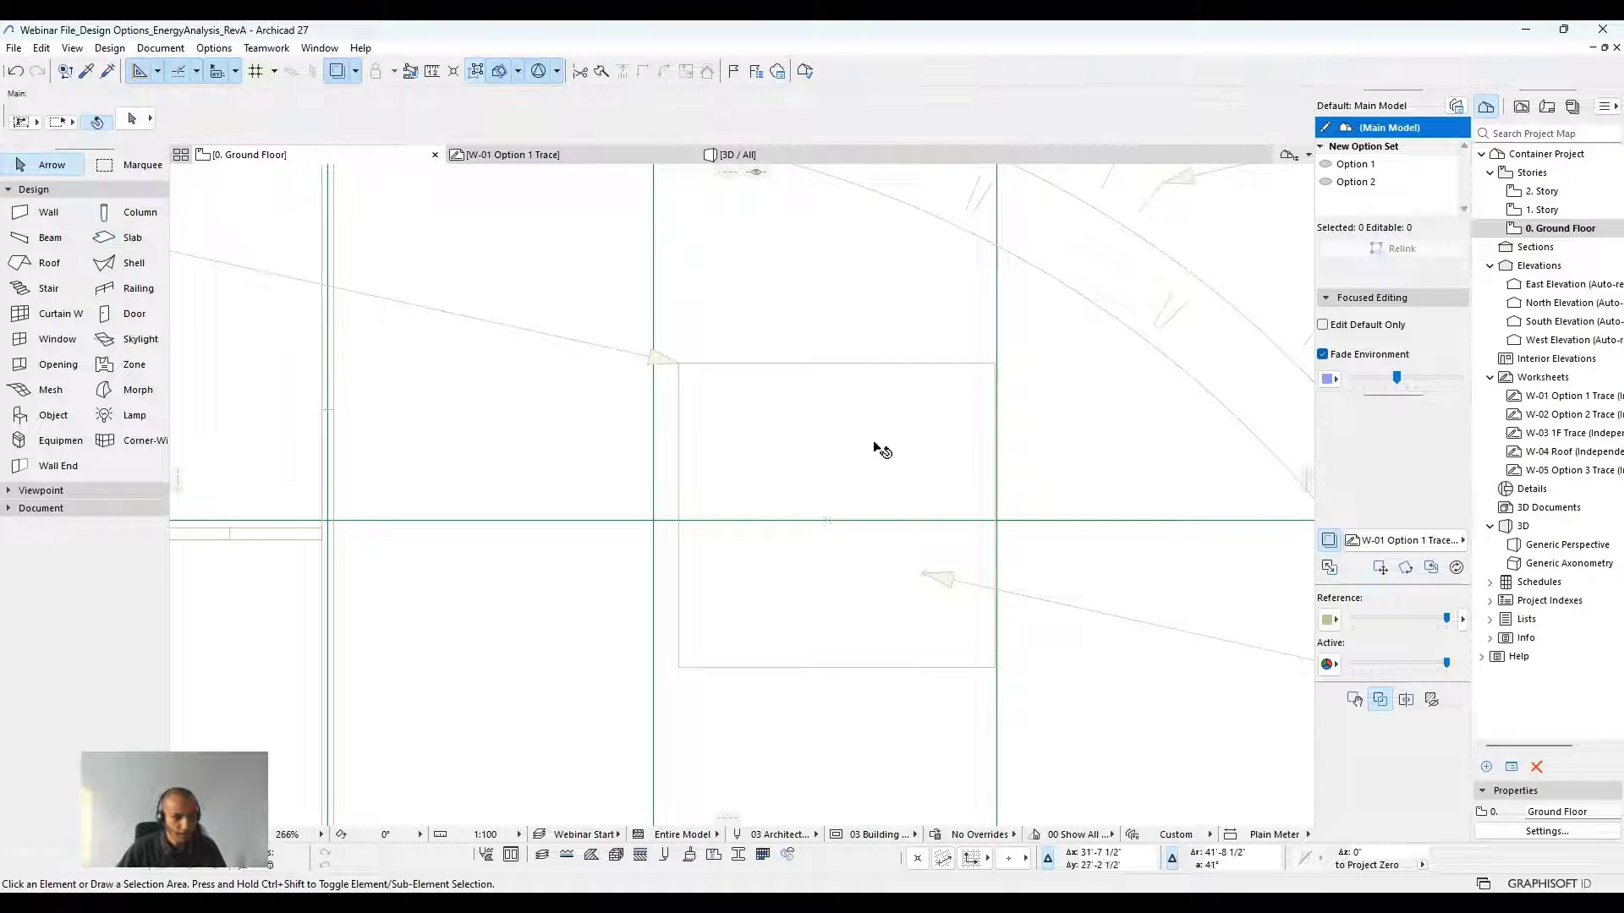
{"action": "left_click", "coordinate": [774, 151]}
{"action": "scroll", "coordinate": [917, 474], "scroll_direction": "up", "scroll_amount": 5}
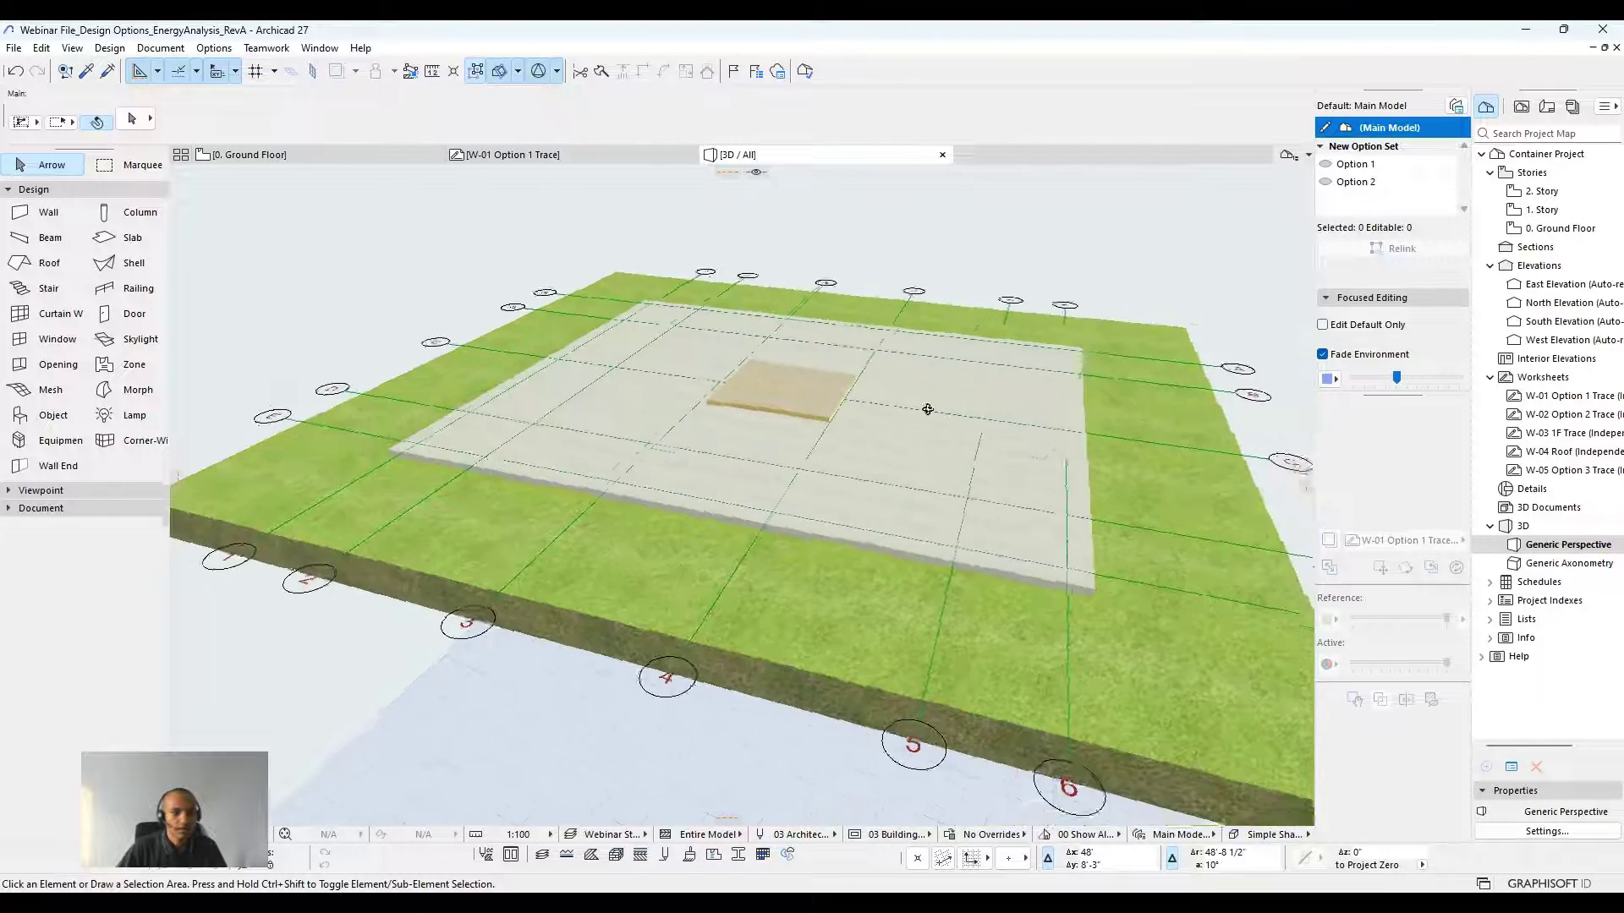
Return to the Ground Floor plan and apply the Wall- Container favorite from Webinar001 to the Wall tool.
{"action": "left_click", "coordinate": [291, 156]}
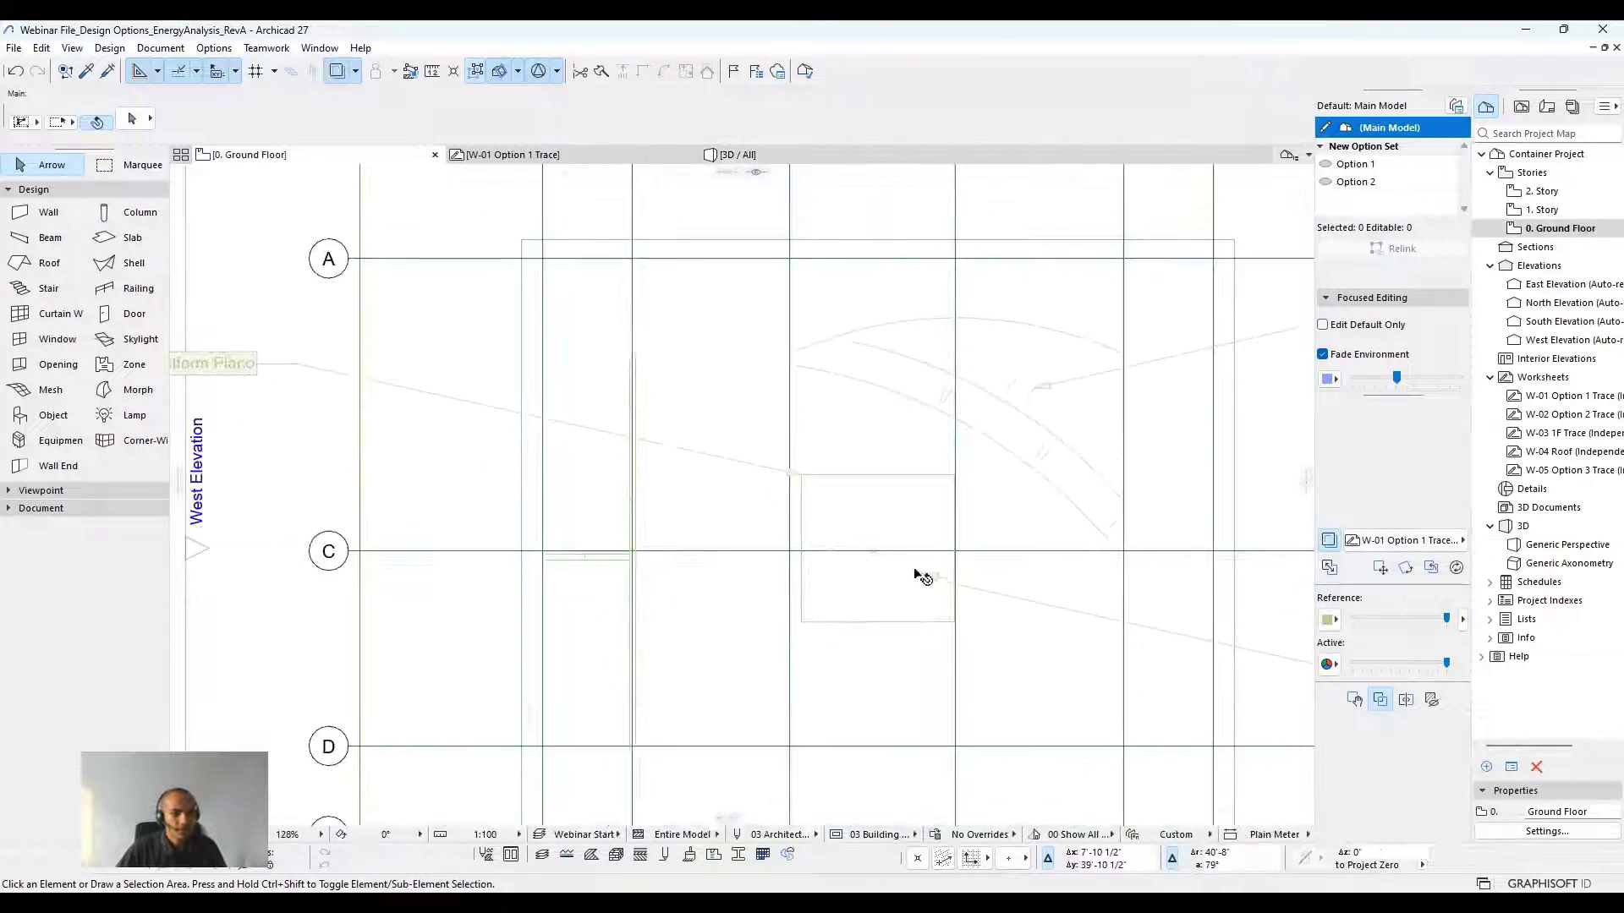
{"action": "scroll", "coordinate": [922, 578], "scroll_direction": "down", "scroll_amount": 3}
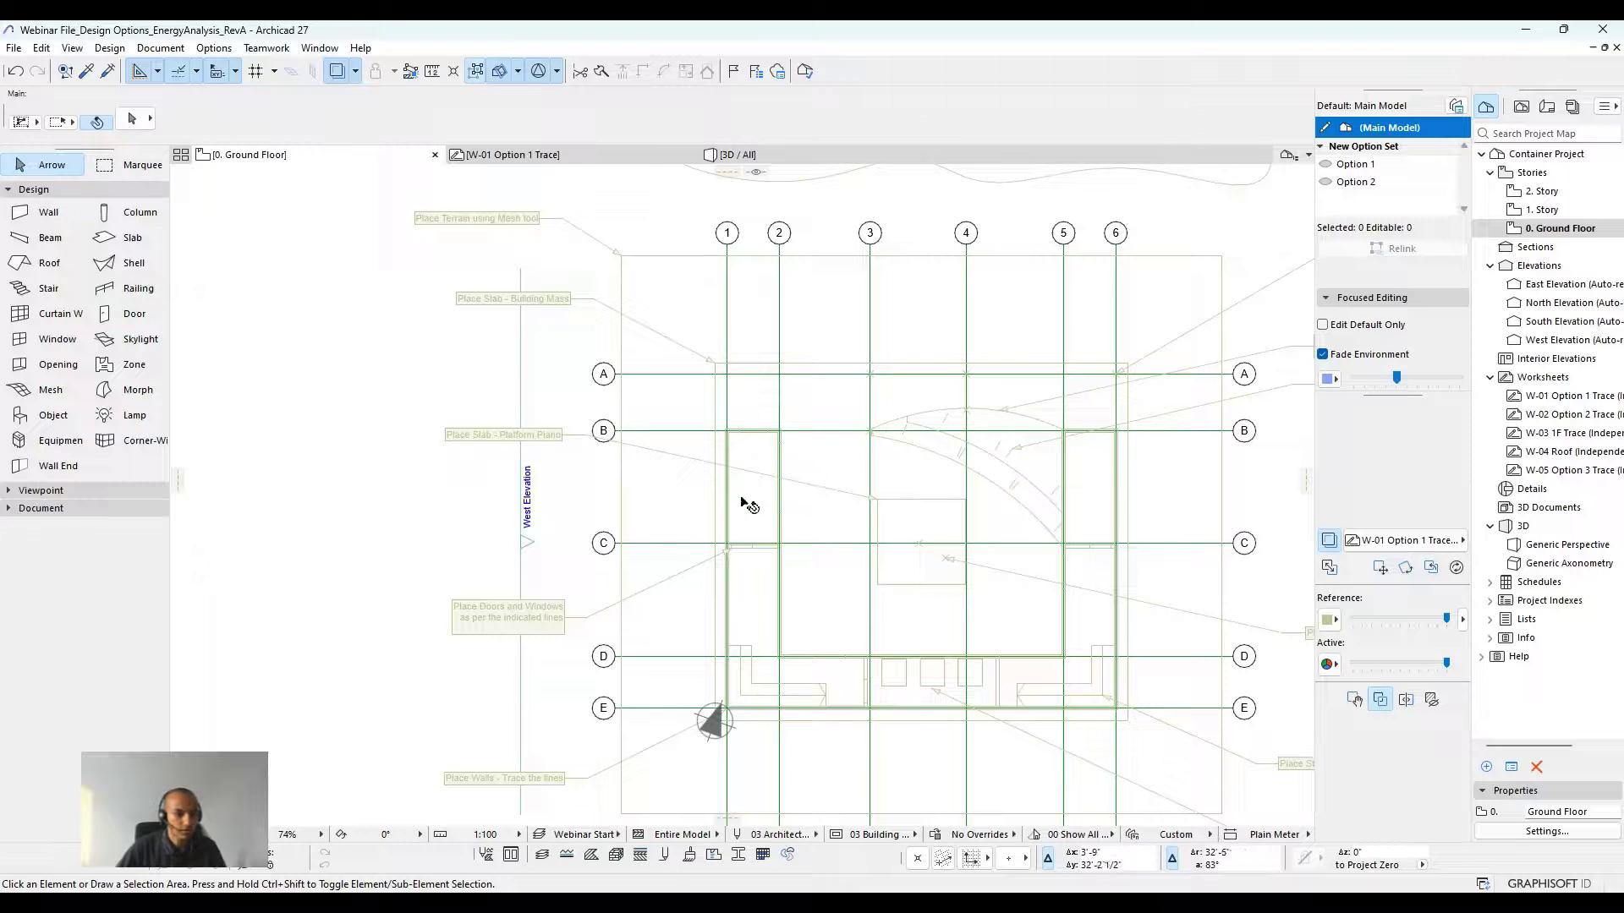
{"action": "scroll", "coordinate": [786, 459], "scroll_direction": "up", "scroll_amount": 8}
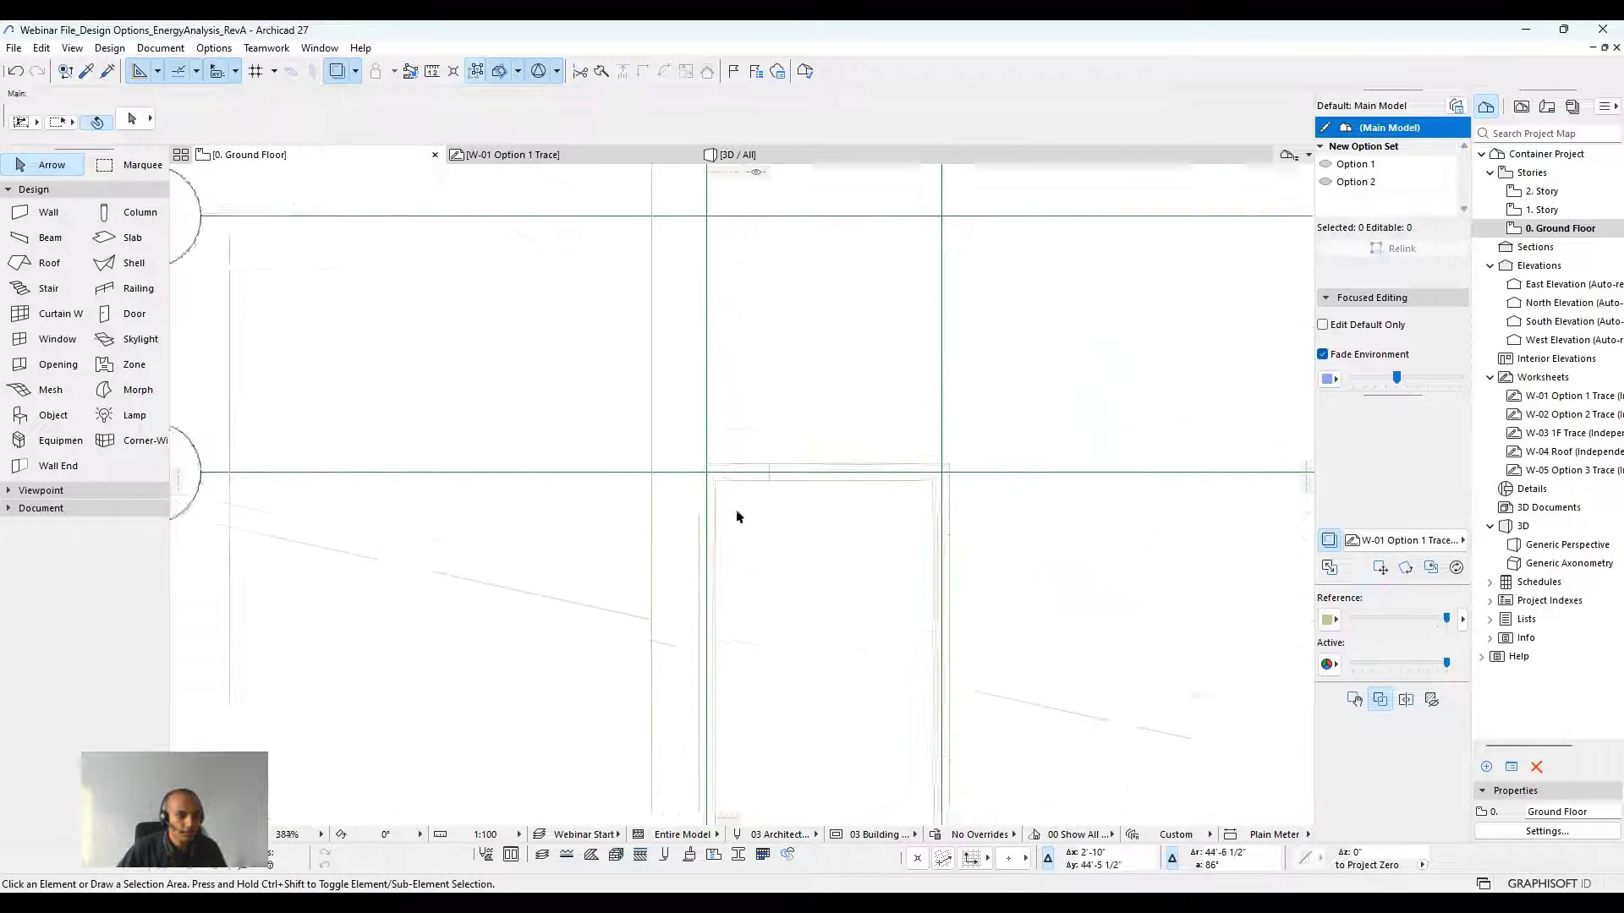
{"action": "scroll", "coordinate": [765, 450], "scroll_direction": "down", "scroll_amount": 4}
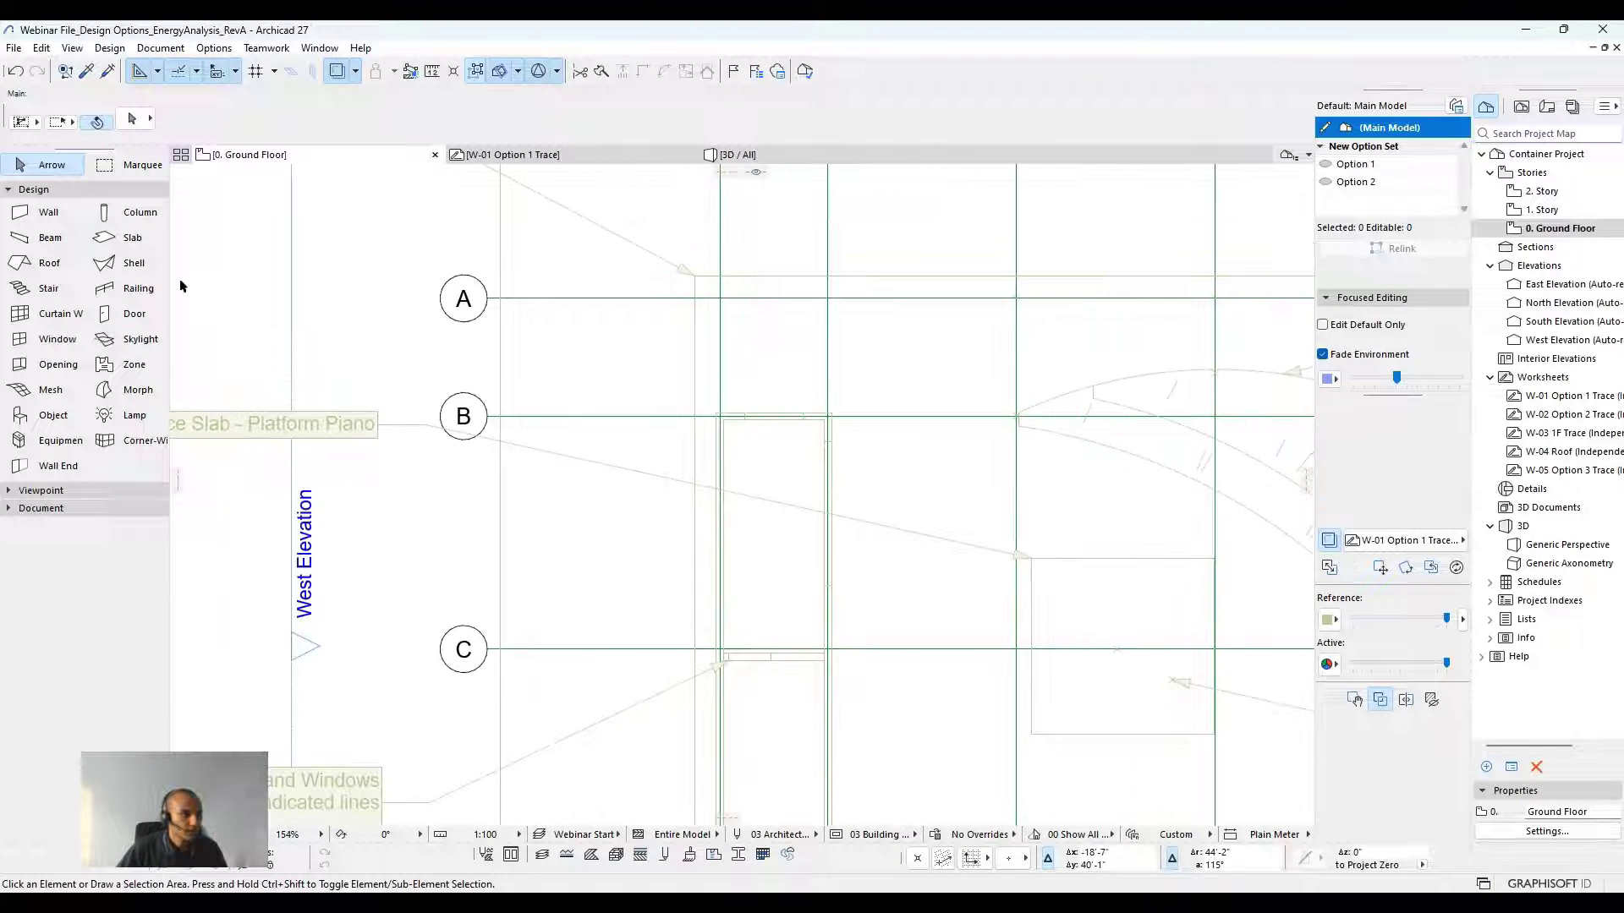
{"action": "left_click", "coordinate": [34, 225]}
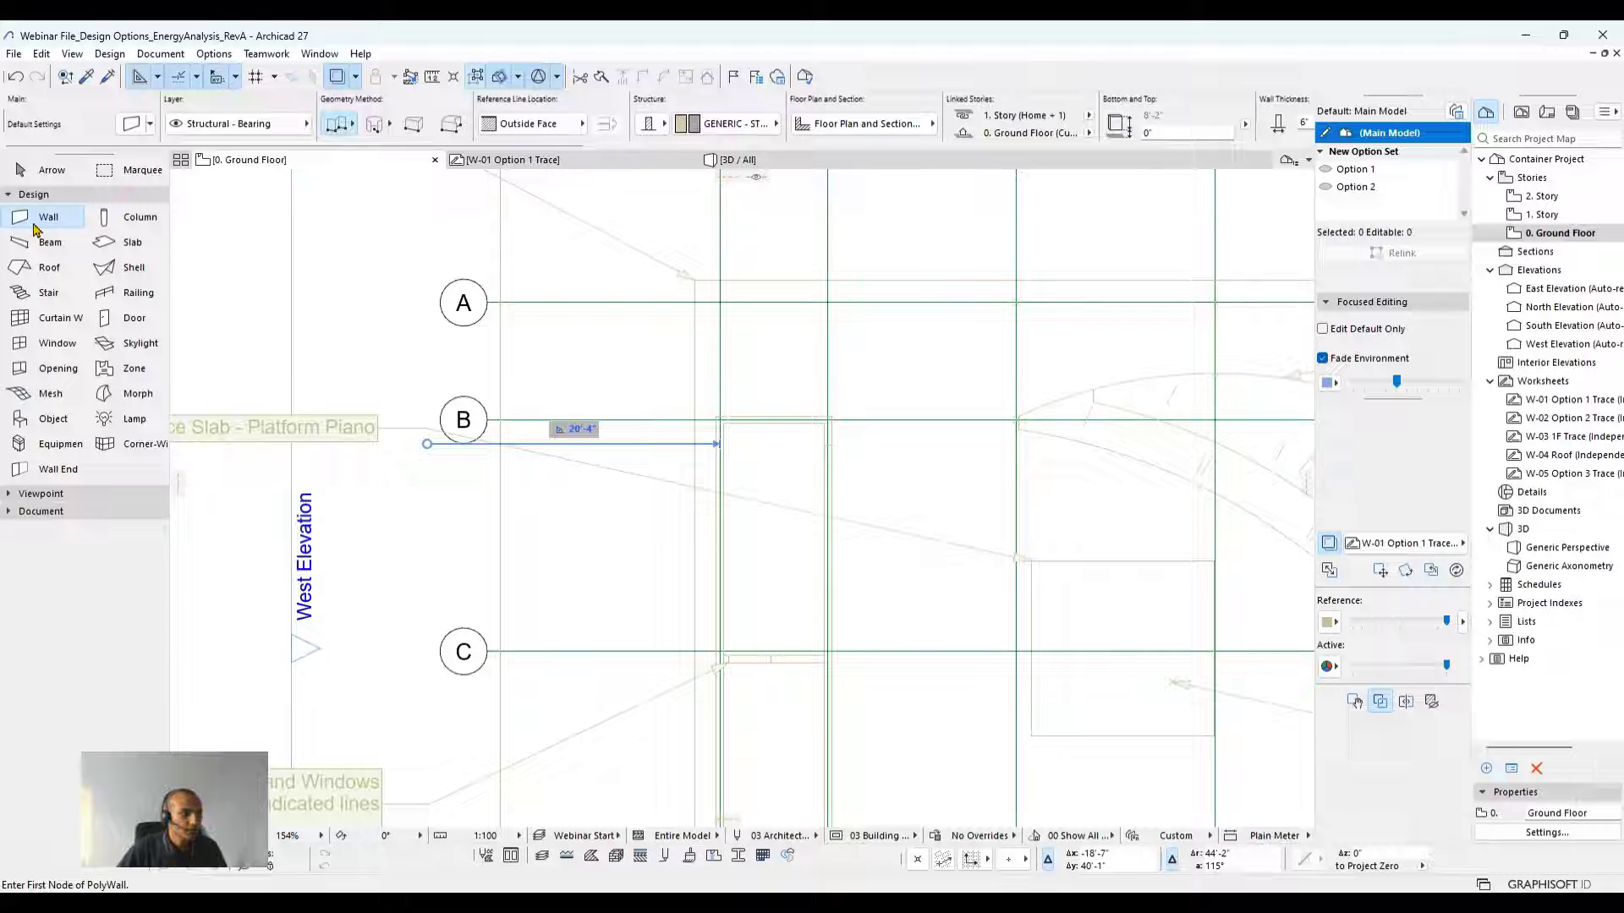
{"action": "left_click", "coordinate": [149, 127]}
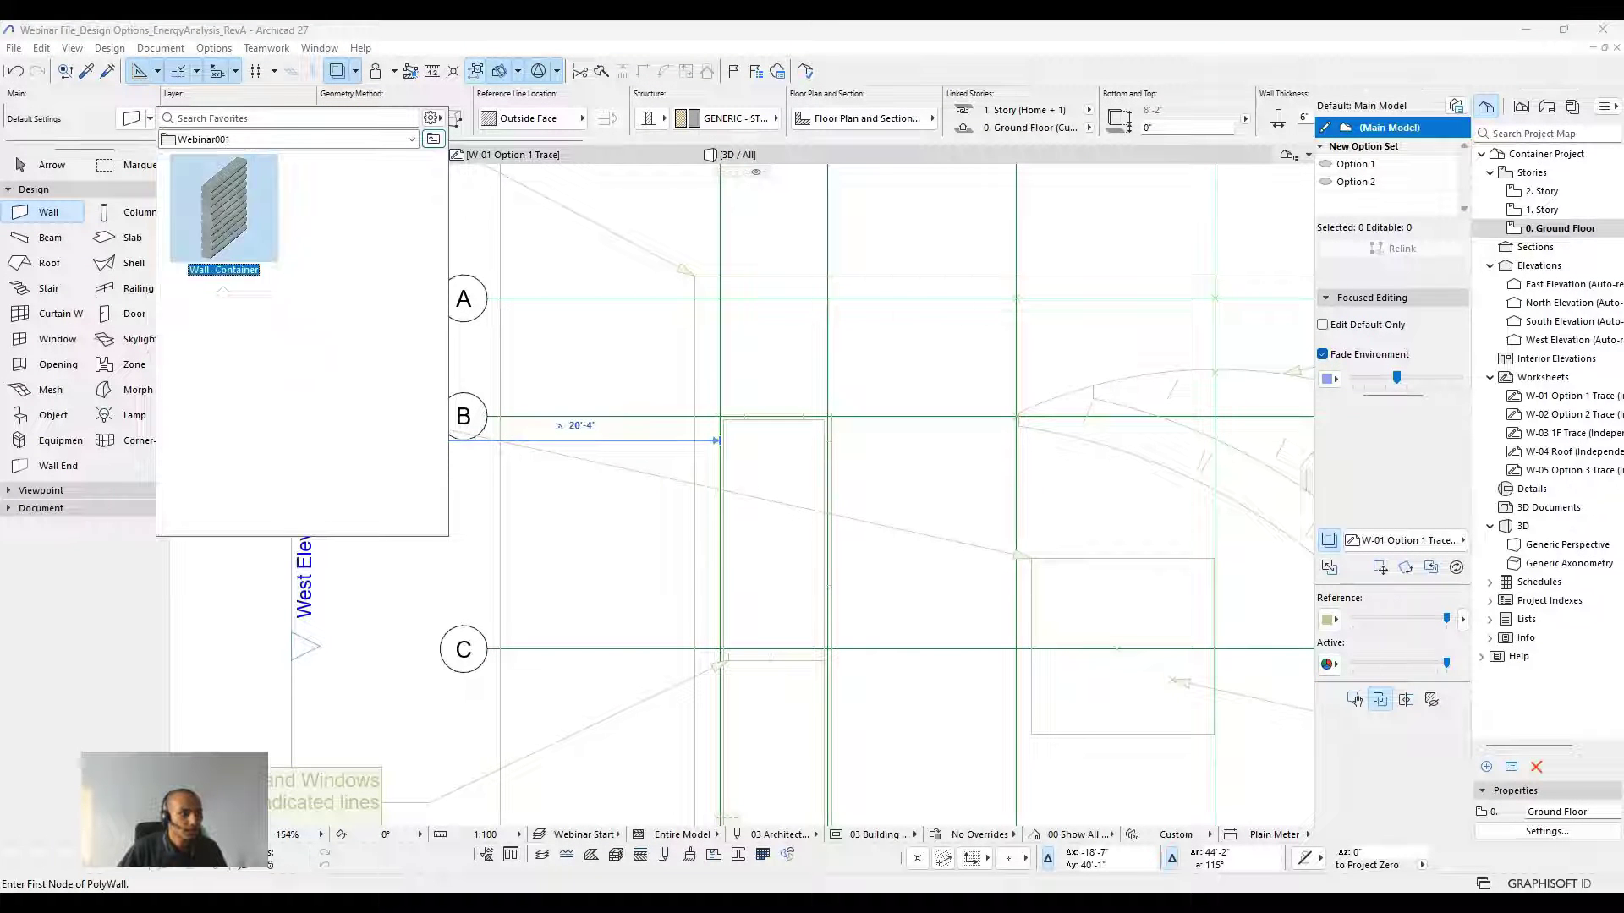
{"action": "double_click", "coordinate": [223, 222]}
Trace the outer container wall from the corner at grids B and 1 to grid E, and along E to grid 6.
{"action": "scroll", "coordinate": [719, 419], "scroll_direction": "up", "scroll_amount": 7}
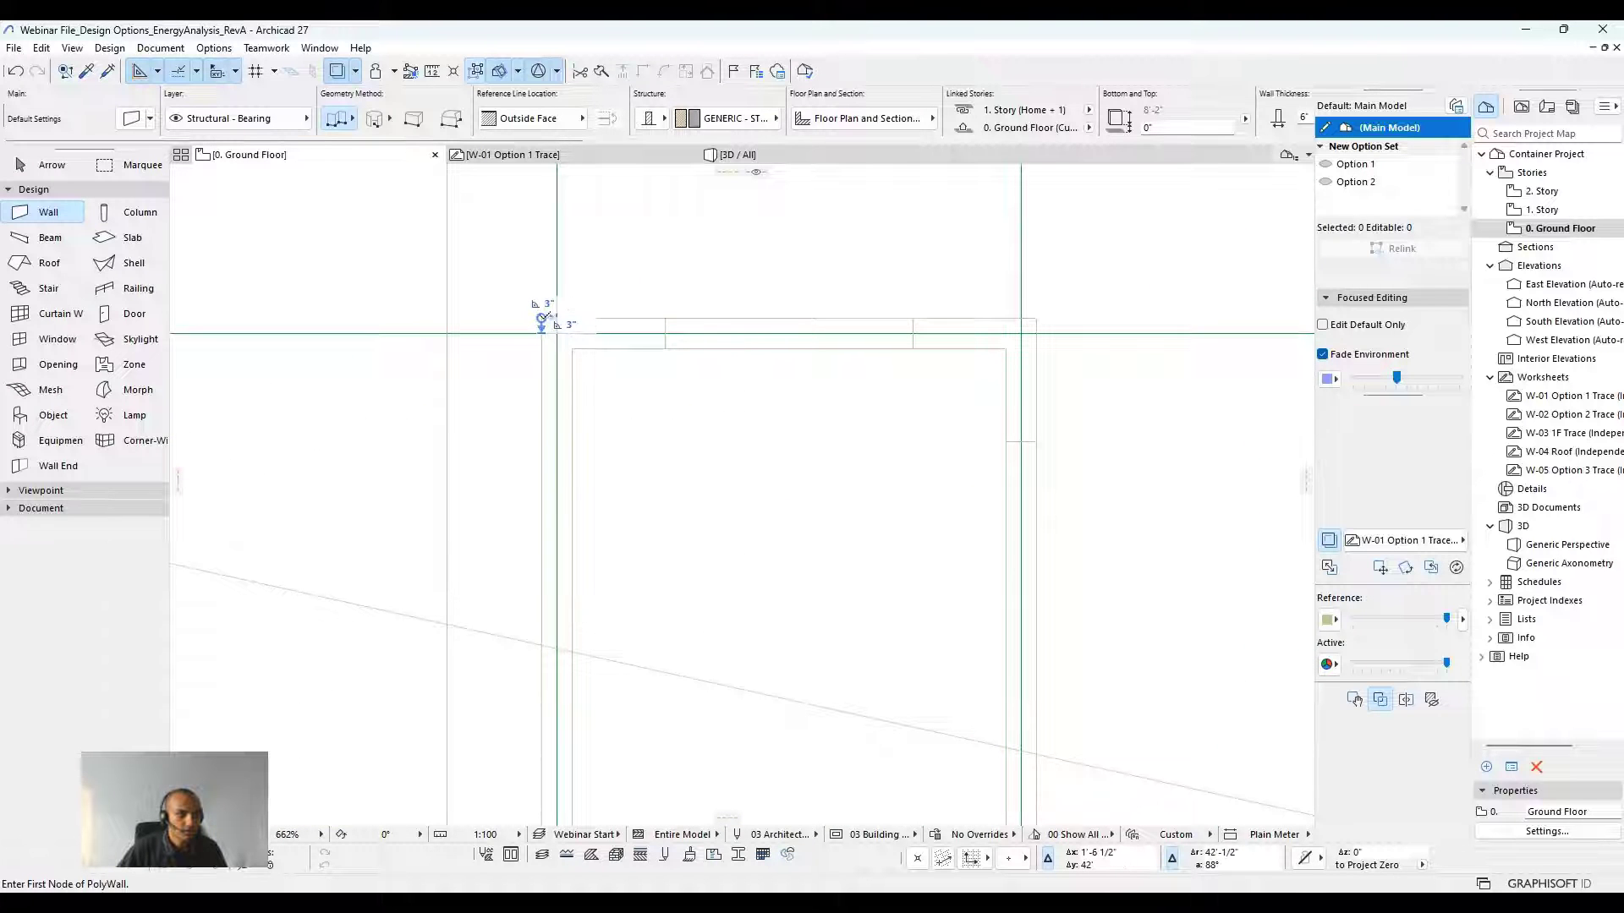
{"action": "left_click", "coordinate": [542, 321]}
{"action": "scroll", "coordinate": [548, 499], "scroll_direction": "down", "scroll_amount": 6}
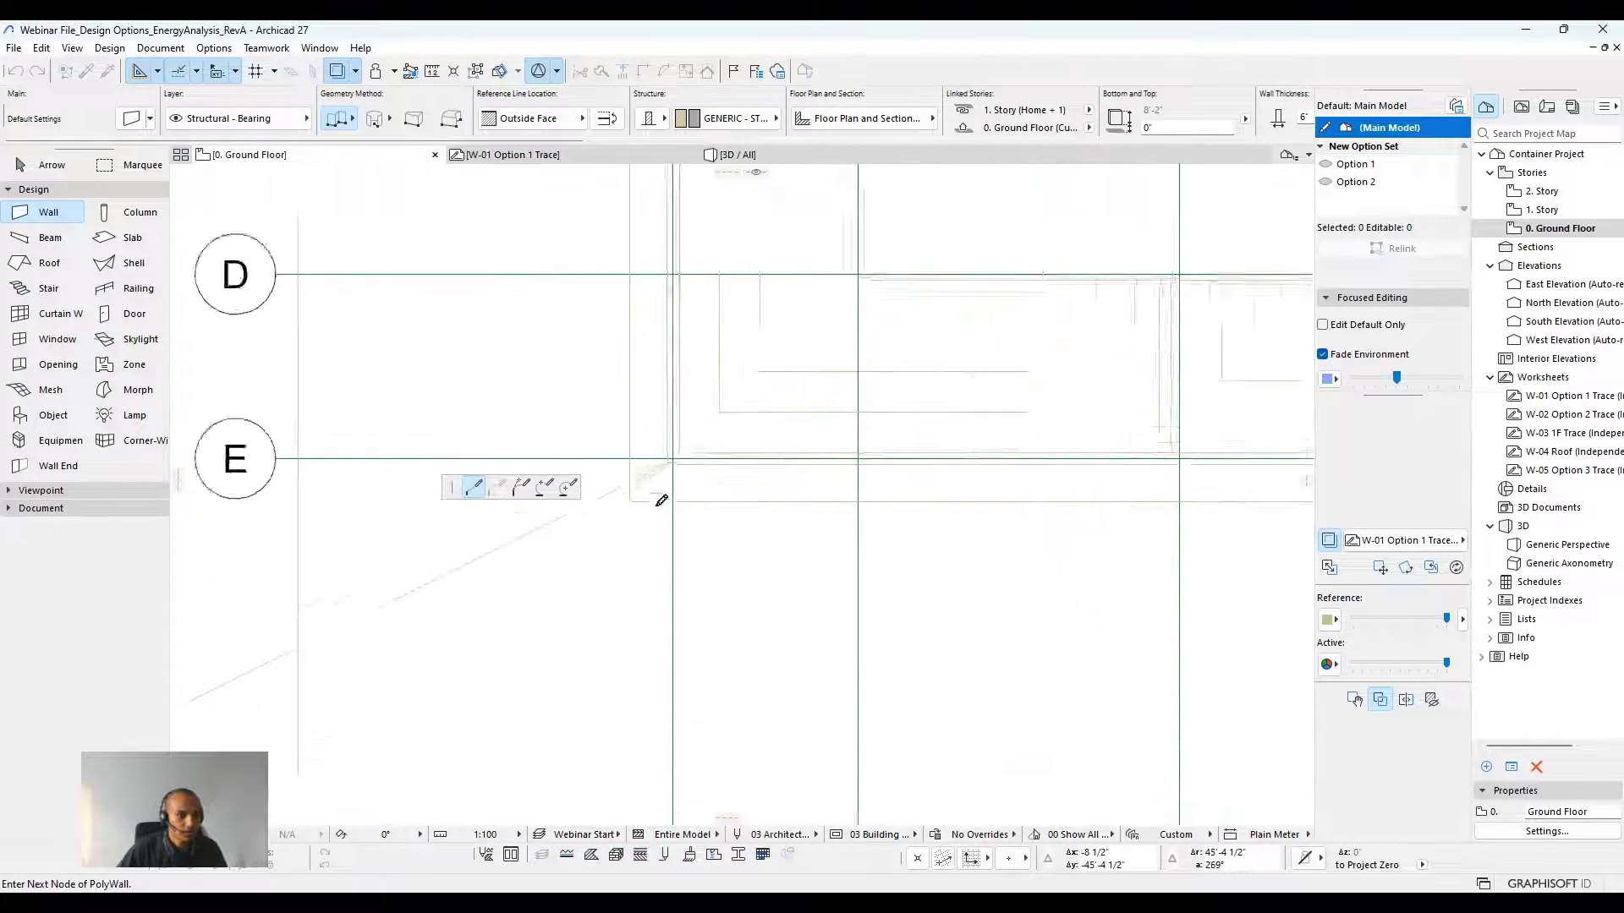
{"action": "scroll", "coordinate": [662, 501], "scroll_direction": "up", "scroll_amount": 3}
{"action": "left_click", "coordinate": [680, 446]}
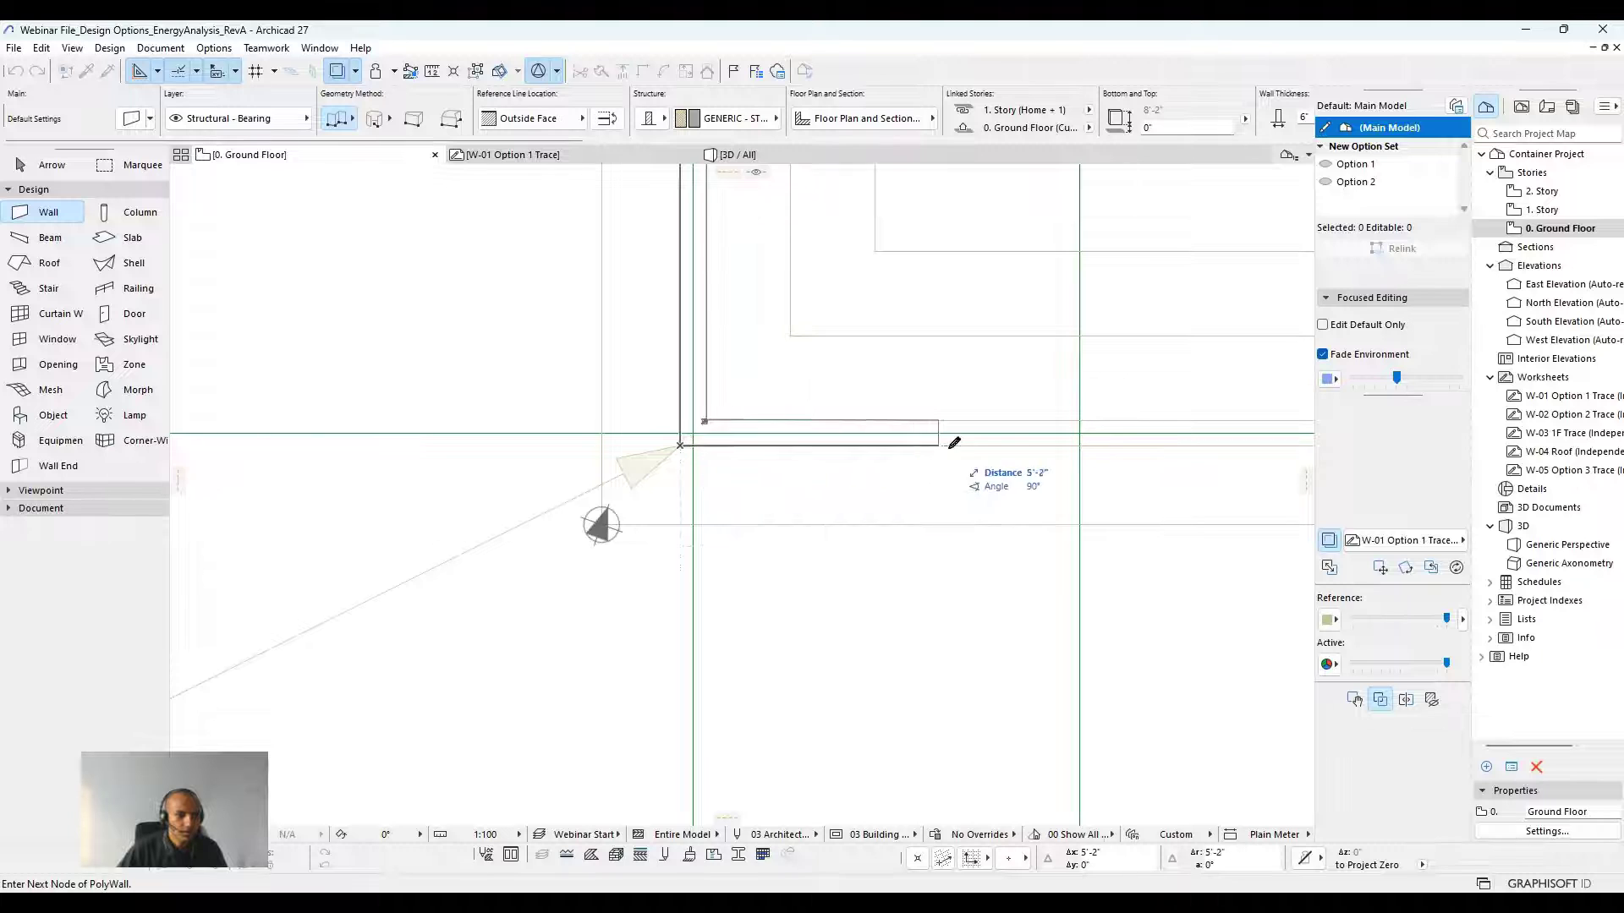
{"action": "scroll", "coordinate": [222, 454], "scroll_direction": "down", "scroll_amount": 6}
{"action": "middle_click_drag", "start_coordinate": [1039, 474], "coordinate": [741, 475]}
{"action": "scroll", "coordinate": [1042, 461], "scroll_direction": "up", "scroll_amount": 4}
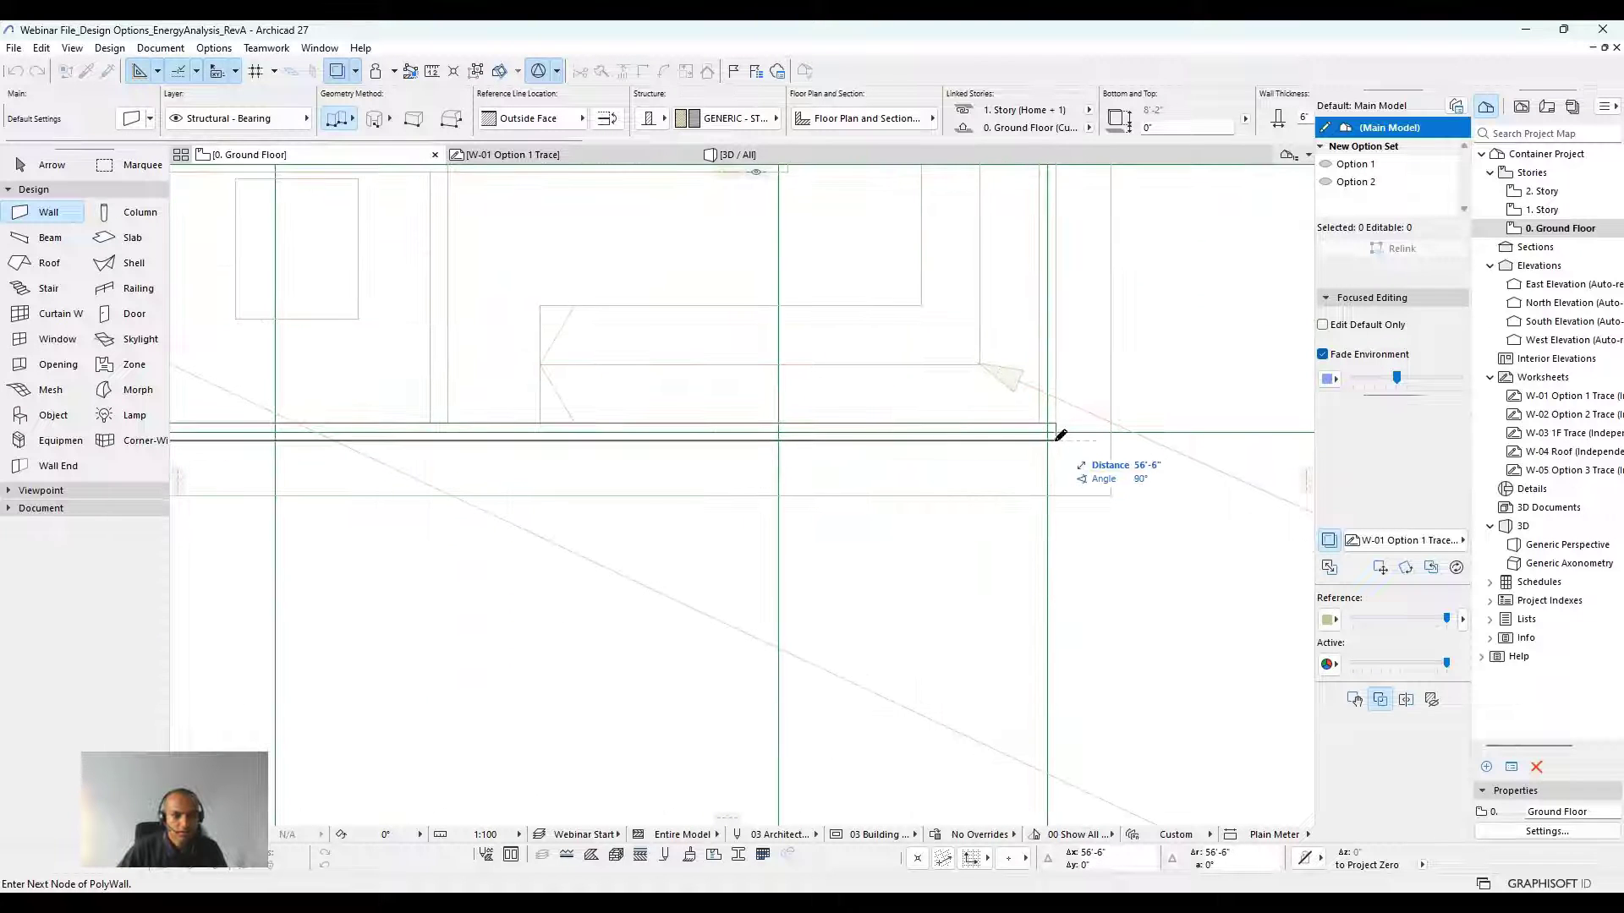
{"action": "left_click", "coordinate": [1058, 436]}
{"action": "middle_click_drag", "start_coordinate": [1061, 430], "coordinate": [1027, 565]}
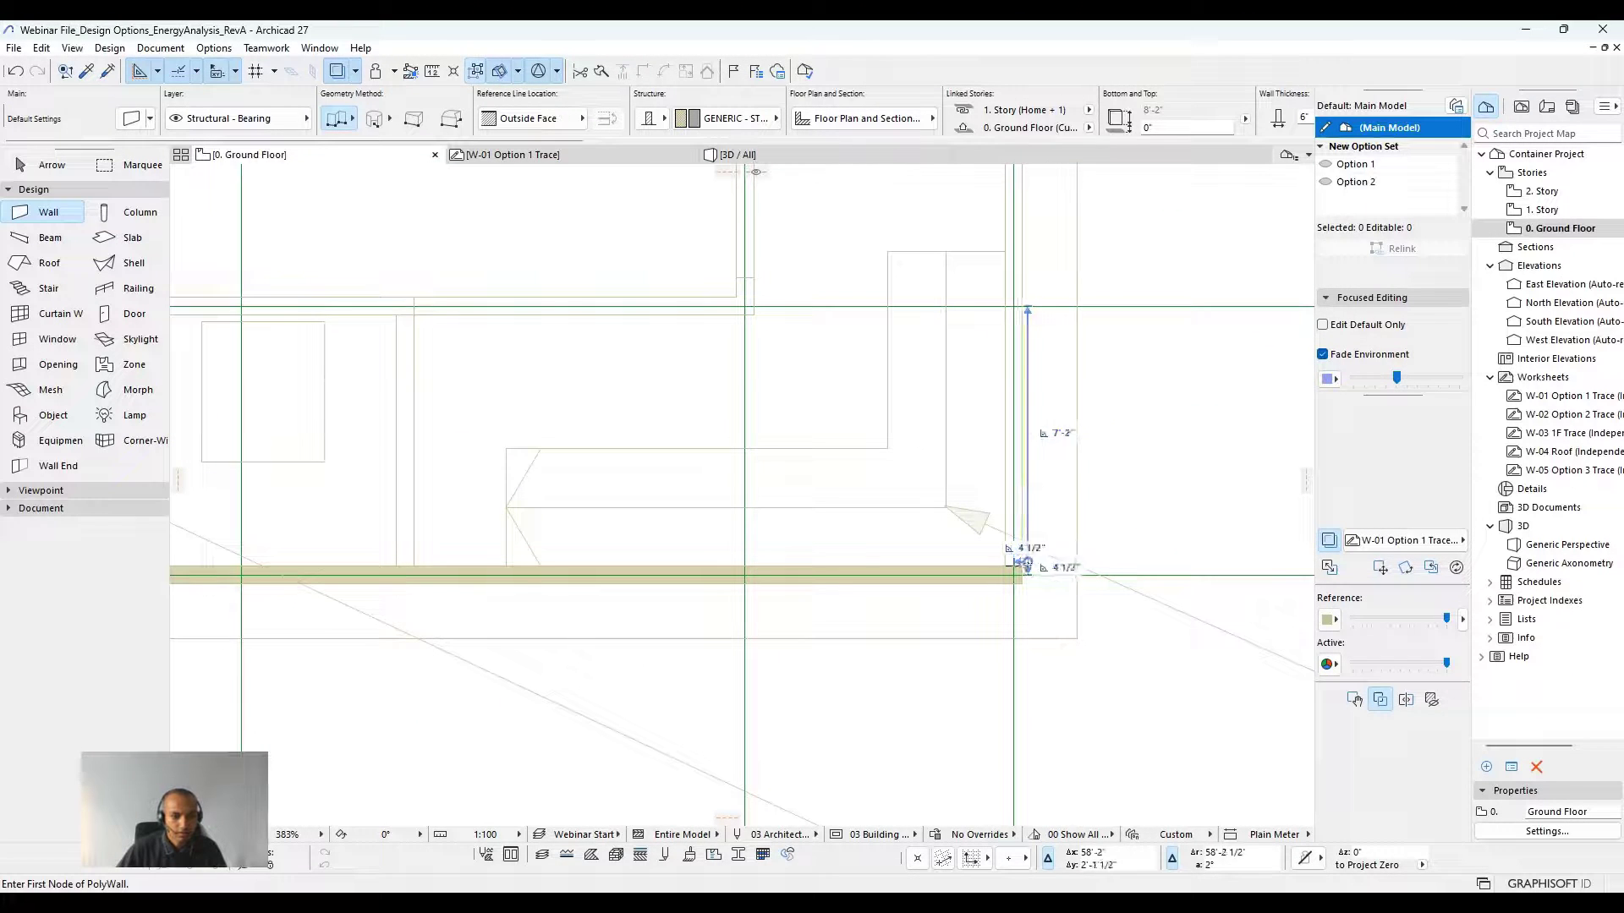
Continue the container wall along the traced outline up grid 6, across B and back around grids 5, D and 2.
{"action": "scroll", "coordinate": [1019, 473], "scroll_direction": "down", "scroll_amount": 4}
{"action": "middle_click_drag", "start_coordinate": [1028, 211], "coordinate": [1027, 556]}
{"action": "middle_click_drag", "start_coordinate": [1043, 389], "coordinate": [1040, 577]}
{"action": "scroll", "coordinate": [1025, 448], "scroll_direction": "up", "scroll_amount": 3}
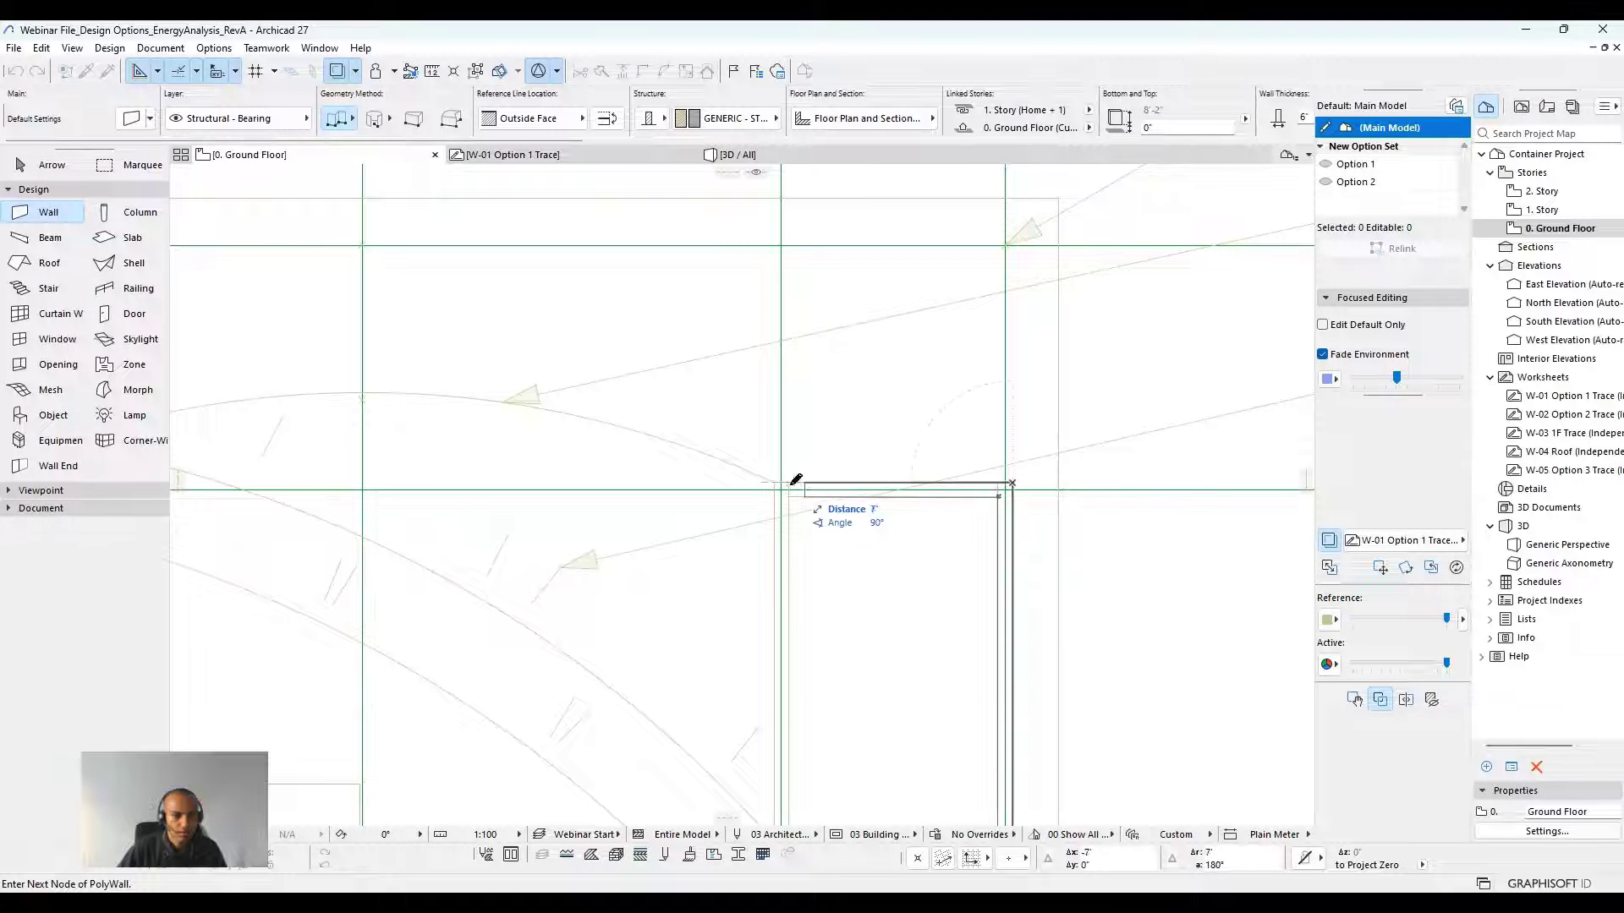
{"action": "scroll", "coordinate": [778, 514], "scroll_direction": "down", "scroll_amount": 4}
{"action": "left_click", "coordinate": [880, 657]}
{"action": "scroll", "coordinate": [837, 677], "scroll_direction": "up", "scroll_amount": 4}
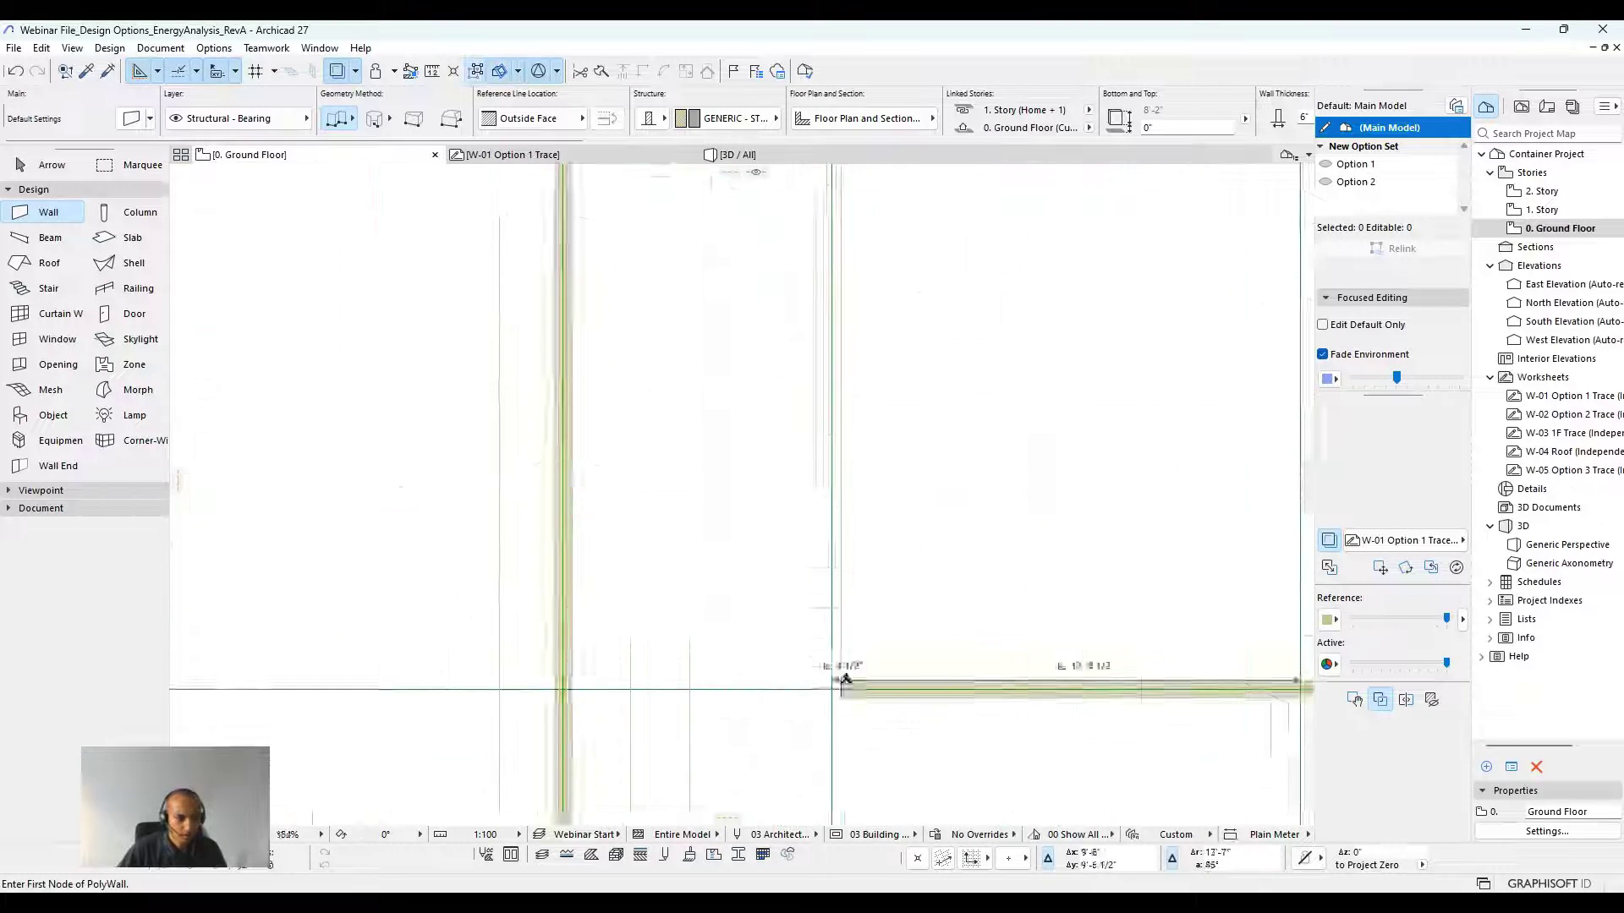
{"action": "left_click", "coordinate": [833, 680]}
{"action": "left_click", "coordinate": [1063, 583]}
{"action": "left_click", "coordinate": [751, 582]}
{"action": "key", "text": "Escape"}
Place the interior partition walls along the traced lines near grid C and between grids D and E.
{"action": "scroll", "coordinate": [965, 466], "scroll_direction": "down", "scroll_amount": 5}
{"action": "scroll", "coordinate": [1054, 502], "scroll_direction": "down", "scroll_amount": 2}
{"action": "left_click", "coordinate": [48, 211]}
{"action": "scroll", "coordinate": [668, 510], "scroll_direction": "up", "scroll_amount": 7}
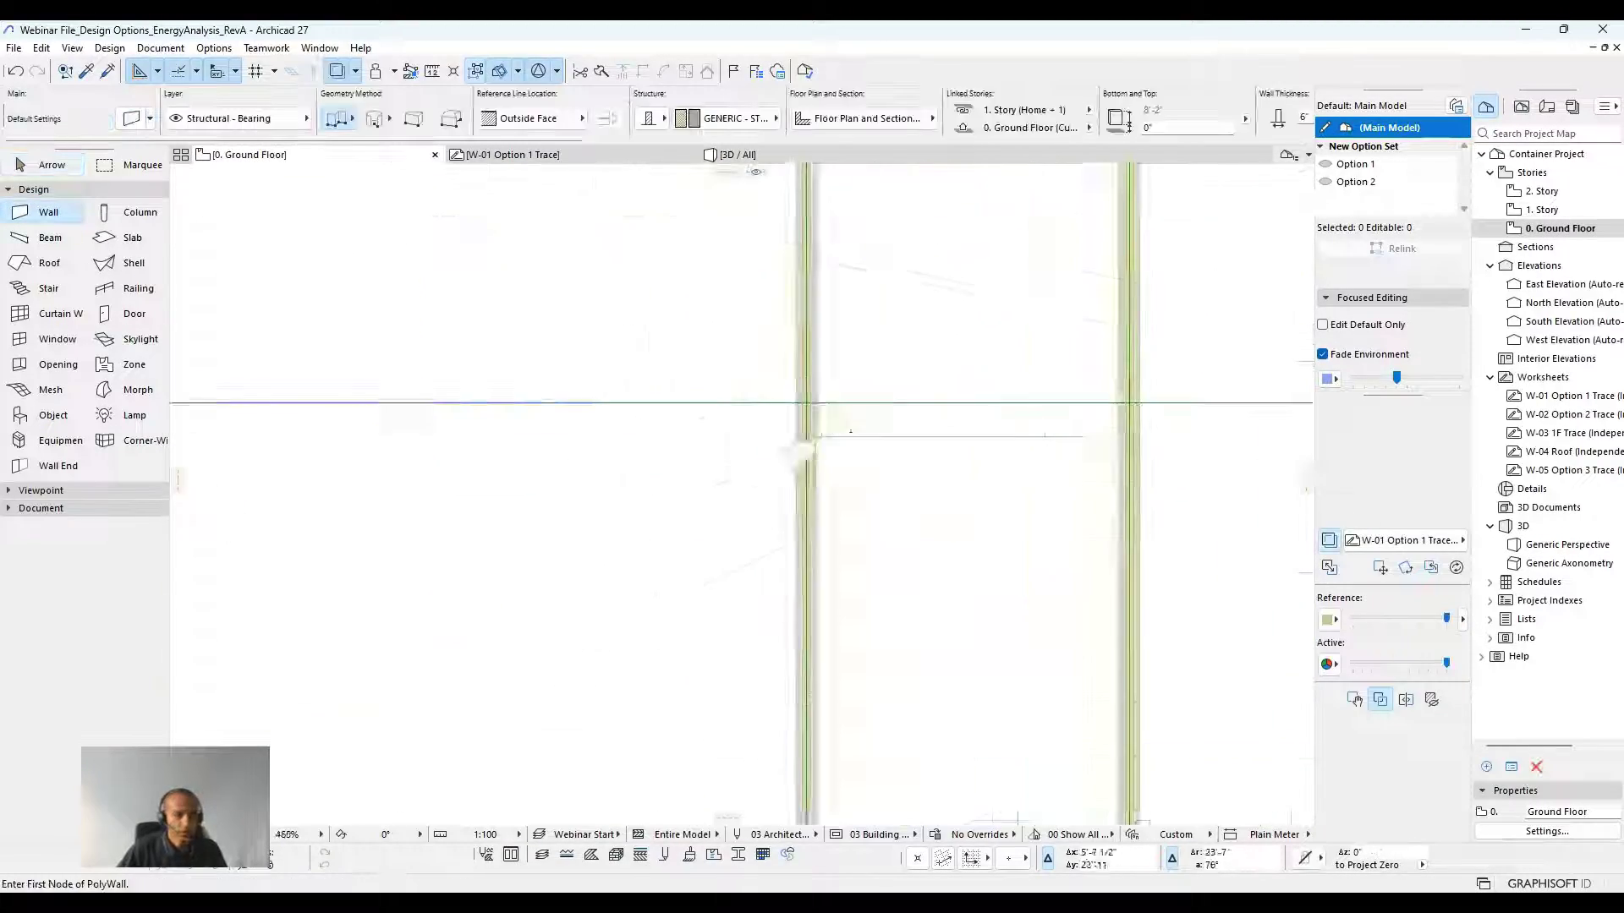
{"action": "left_click", "coordinate": [784, 435]}
{"action": "key", "text": "Escape"}
{"action": "scroll", "coordinate": [525, 435], "scroll_direction": "down", "scroll_amount": 5}
{"action": "left_click", "coordinate": [48, 211]}
{"action": "scroll", "coordinate": [732, 717], "scroll_direction": "up", "scroll_amount": 4}
{"action": "scroll", "coordinate": [905, 449], "scroll_direction": "down", "scroll_amount": 5}
{"action": "key", "text": "Escape"}
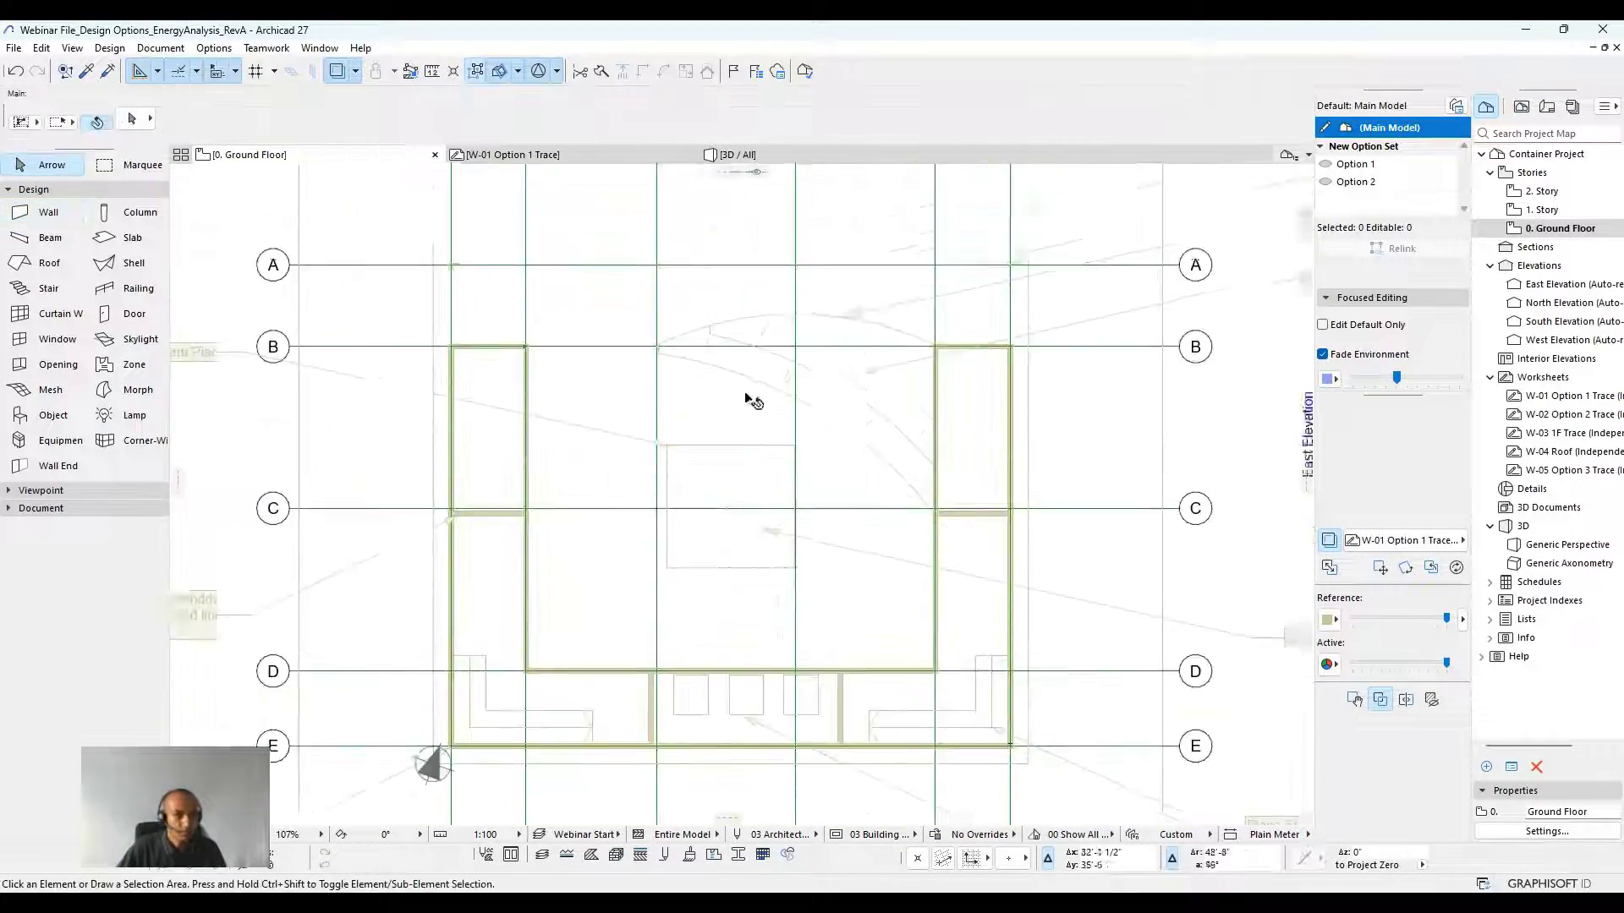
Outline a timber floor slab for the audience platform between grids 3 and 5 and grids B and C.
{"action": "scroll", "coordinate": [791, 364], "scroll_direction": "up", "scroll_amount": 3}
{"action": "left_click", "coordinate": [132, 237]}
{"action": "scroll", "coordinate": [541, 333], "scroll_direction": "up", "scroll_amount": 8}
{"action": "left_click", "coordinate": [460, 306]}
{"action": "left_click", "coordinate": [338, 118]}
{"action": "scroll", "coordinate": [463, 386], "scroll_direction": "down", "scroll_amount": 5}
{"action": "left_click", "coordinate": [1018, 754]}
{"action": "left_click", "coordinate": [1019, 336]}
{"action": "left_click", "coordinate": [336, 336]}
Reshape the audience platform slab's edges to follow the traced arcs between grids 3 and 5.
{"action": "left_click", "coordinate": [635, 533]}
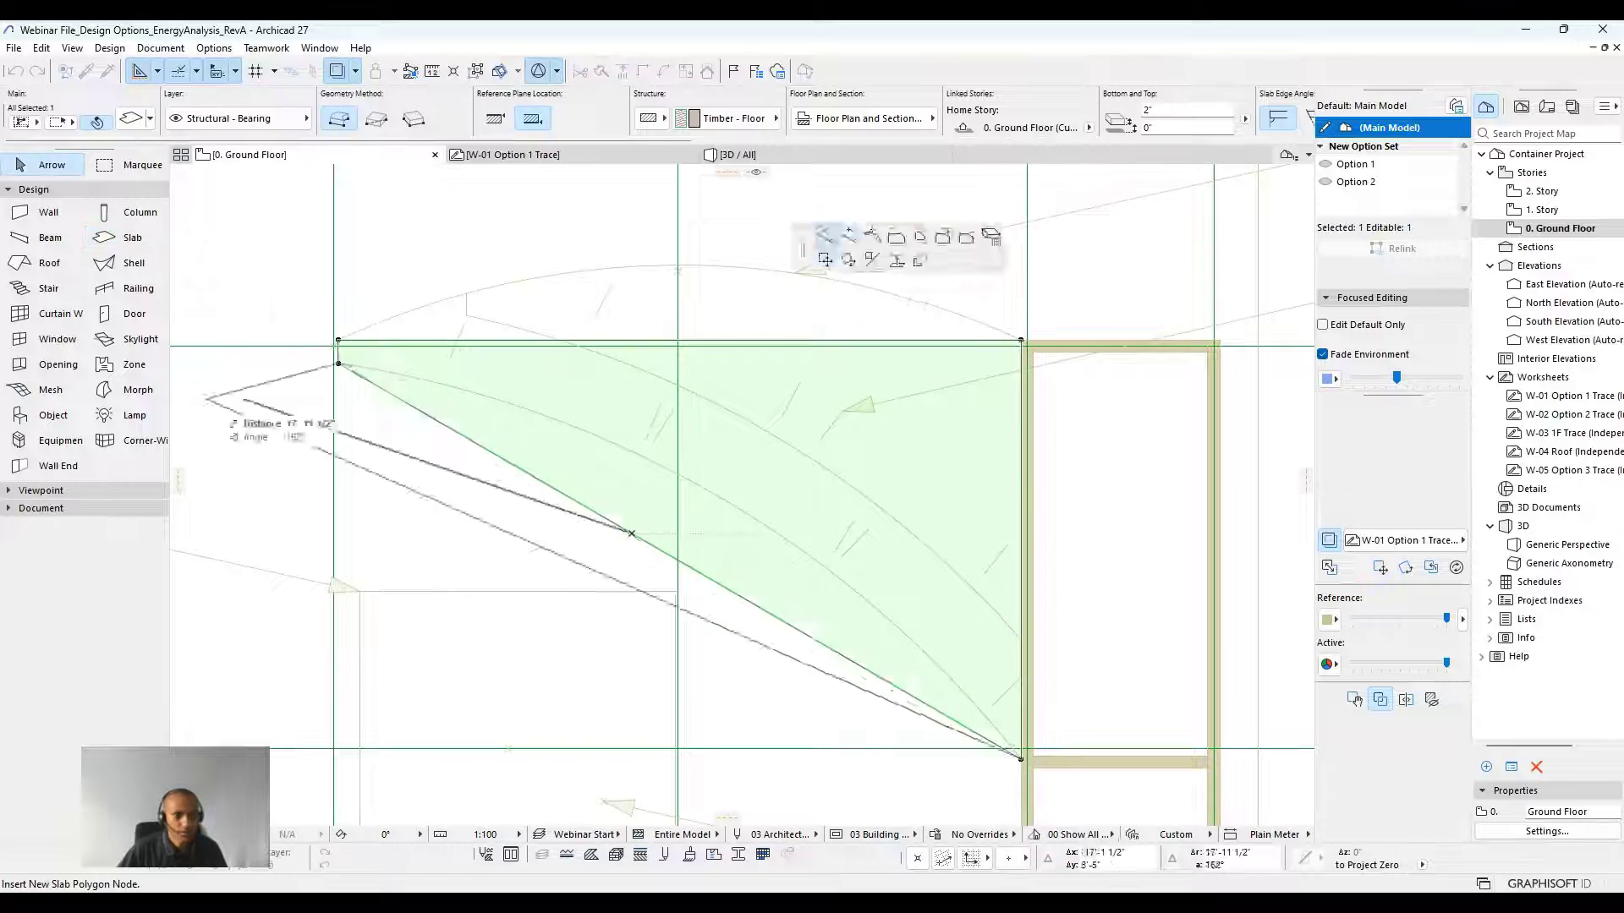
{"action": "scroll", "coordinate": [678, 398], "scroll_direction": "down", "scroll_amount": 3}
{"action": "left_click", "coordinate": [1079, 306]}
{"action": "left_click", "coordinate": [872, 236]}
{"action": "left_click", "coordinate": [734, 232]}
{"action": "left_click", "coordinate": [522, 260]}
{"action": "left_click", "coordinate": [931, 536]}
{"action": "key", "text": "Escape"}
{"action": "scroll", "coordinate": [931, 536], "scroll_direction": "down", "scroll_amount": 3}
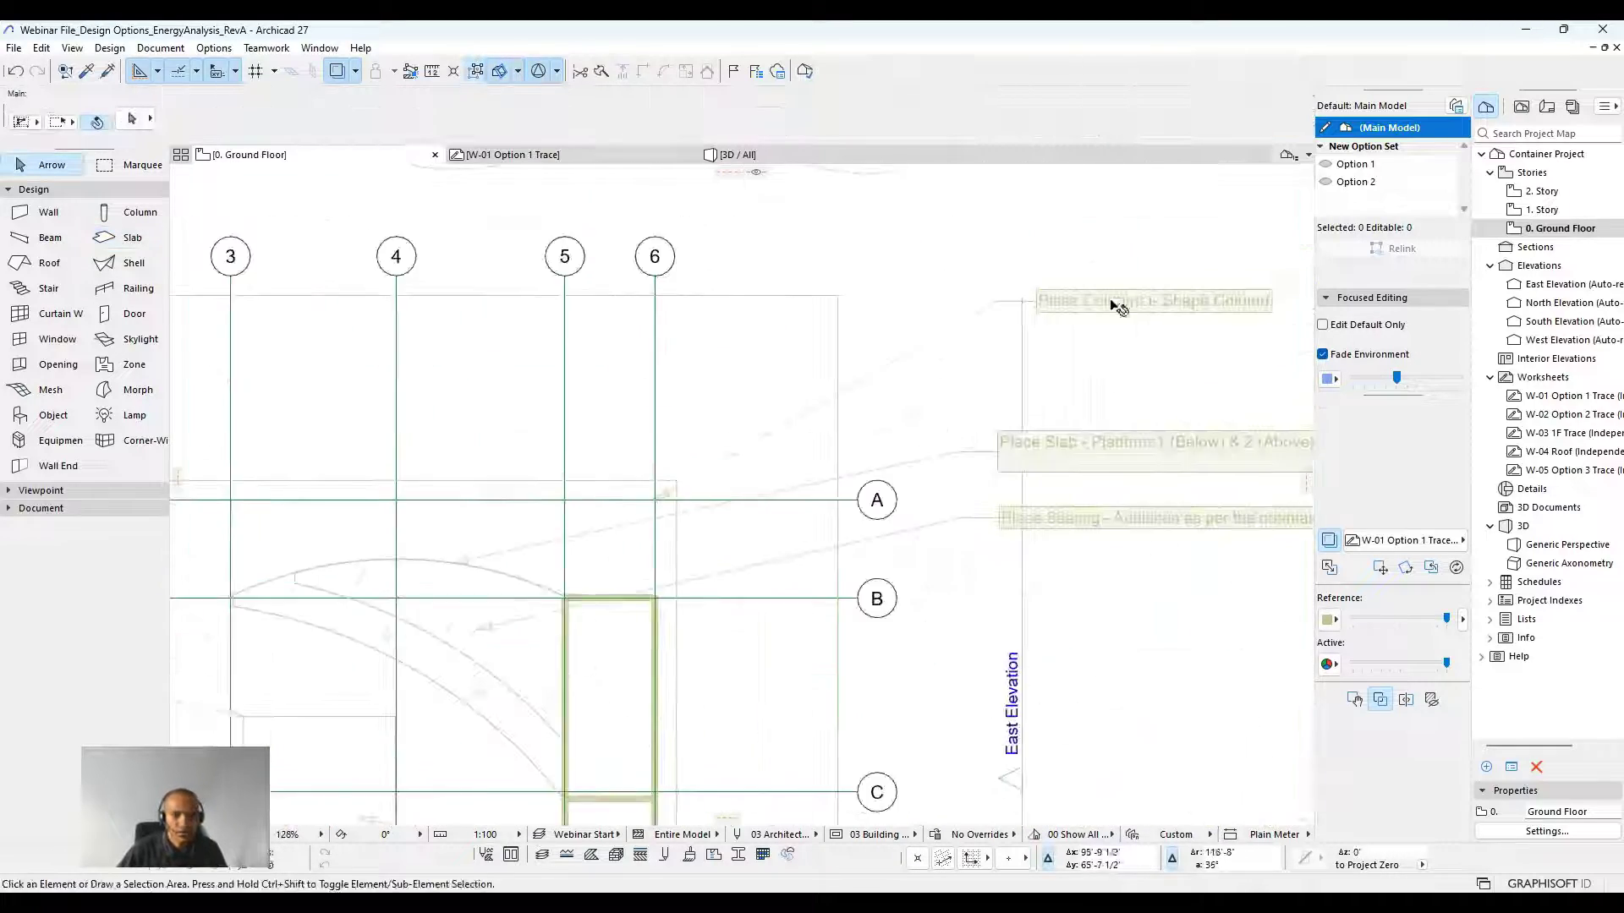
Place the I-shape columns at the traced markers along grids A and B and at the platform's arc.
{"action": "left_click", "coordinate": [139, 211]}
{"action": "scroll", "coordinate": [859, 398], "scroll_direction": "up", "scroll_amount": 8}
{"action": "scroll", "coordinate": [775, 569], "scroll_direction": "down", "scroll_amount": 8}
{"action": "scroll", "coordinate": [885, 465], "scroll_direction": "up", "scroll_amount": 5}
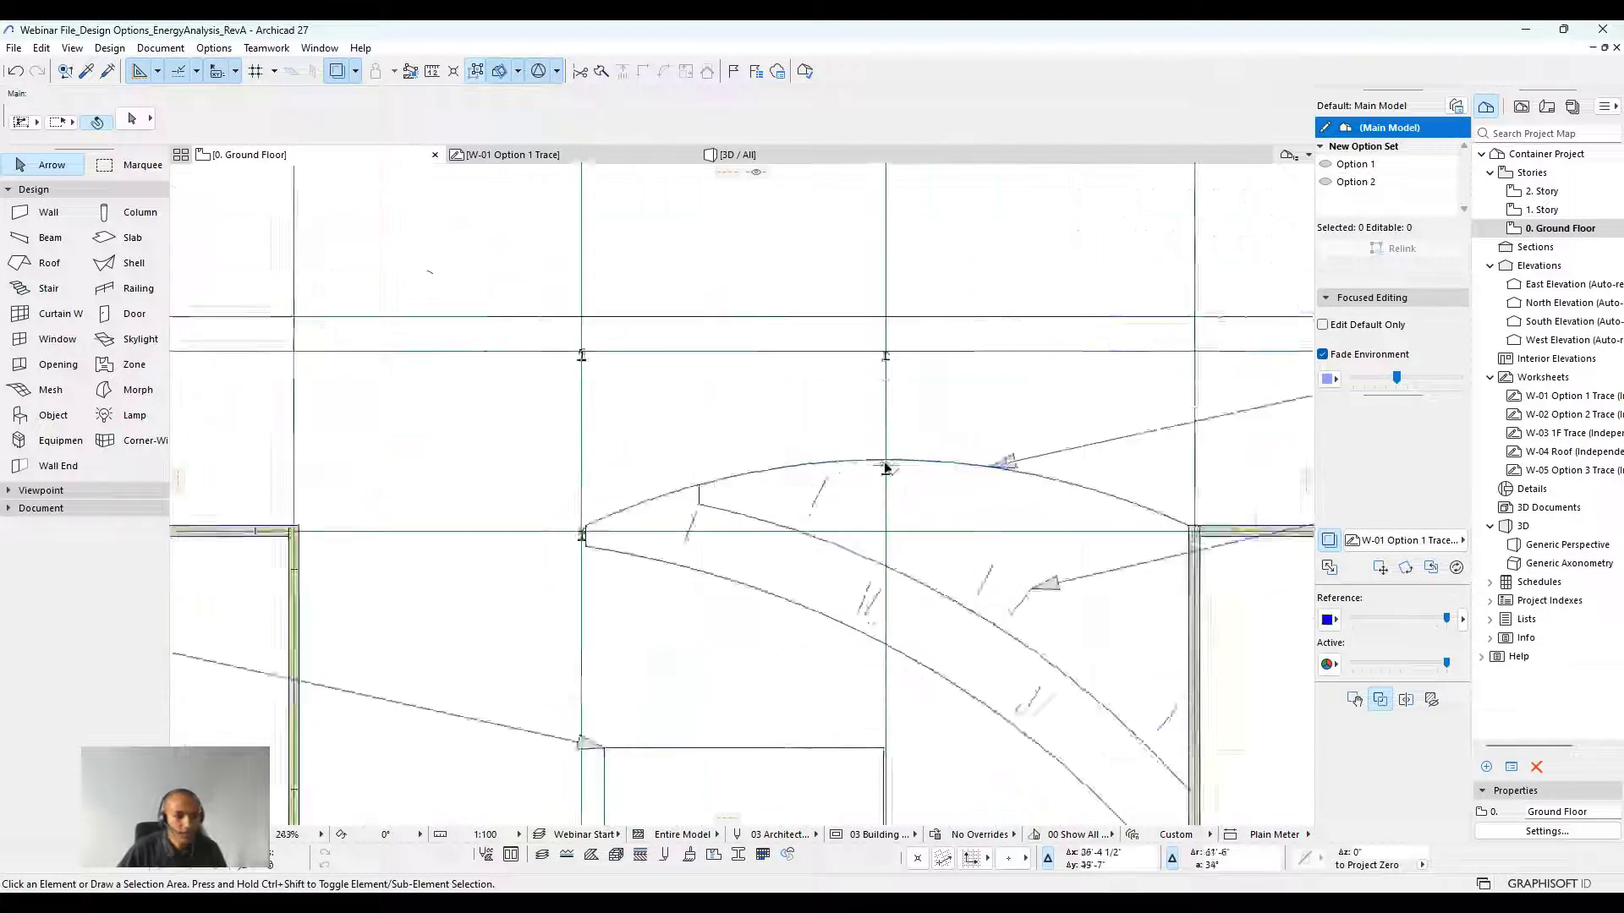
Place the Piano 27 object at the center of the piano platform and adjust the Interior layer in the layer settings.
{"action": "left_click", "coordinate": [53, 414]}
{"action": "left_click", "coordinate": [131, 118]}
{"action": "scroll", "coordinate": [770, 471], "scroll_direction": "up", "scroll_amount": 4}
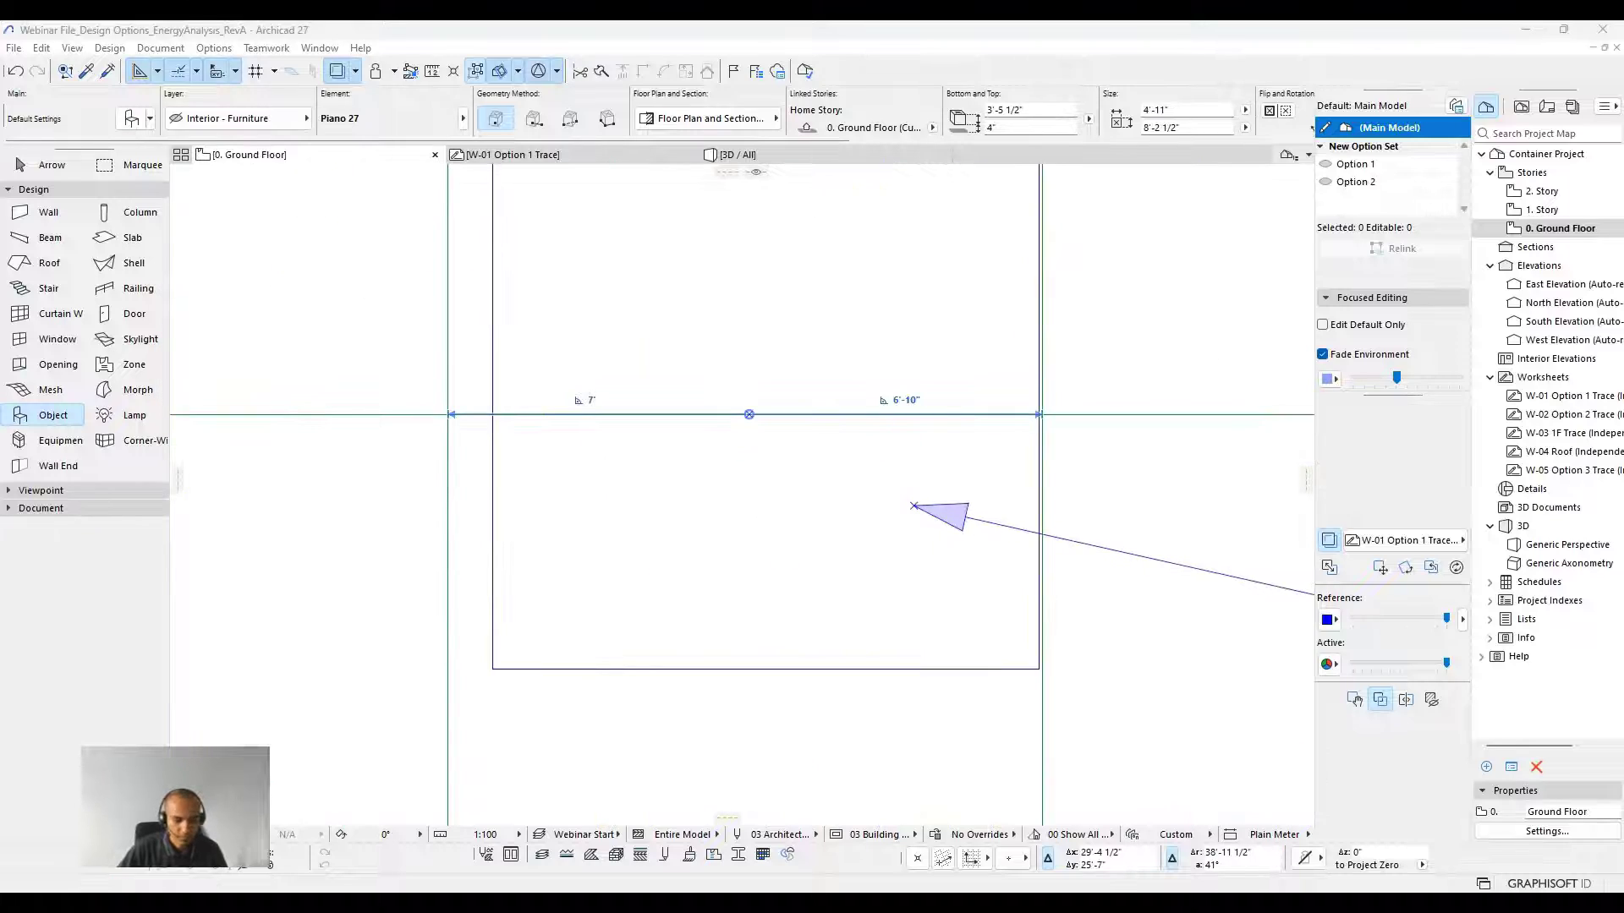
{"action": "left_click", "coordinate": [749, 415]}
{"action": "key", "text": "Escape"}
{"action": "key", "text": "ctrl+l"}
{"action": "type", "text": "inter"}
{"action": "left_click", "coordinate": [762, 307]}
{"action": "left_click", "coordinate": [1117, 587]}
Add the piano's seat beside the piano using an object favorite.
{"action": "left_click", "coordinate": [53, 414]}
{"action": "left_click", "coordinate": [149, 118]}
{"action": "left_click", "coordinate": [236, 355]}
{"action": "scroll", "coordinate": [837, 558], "scroll_direction": "down", "scroll_amount": 6}
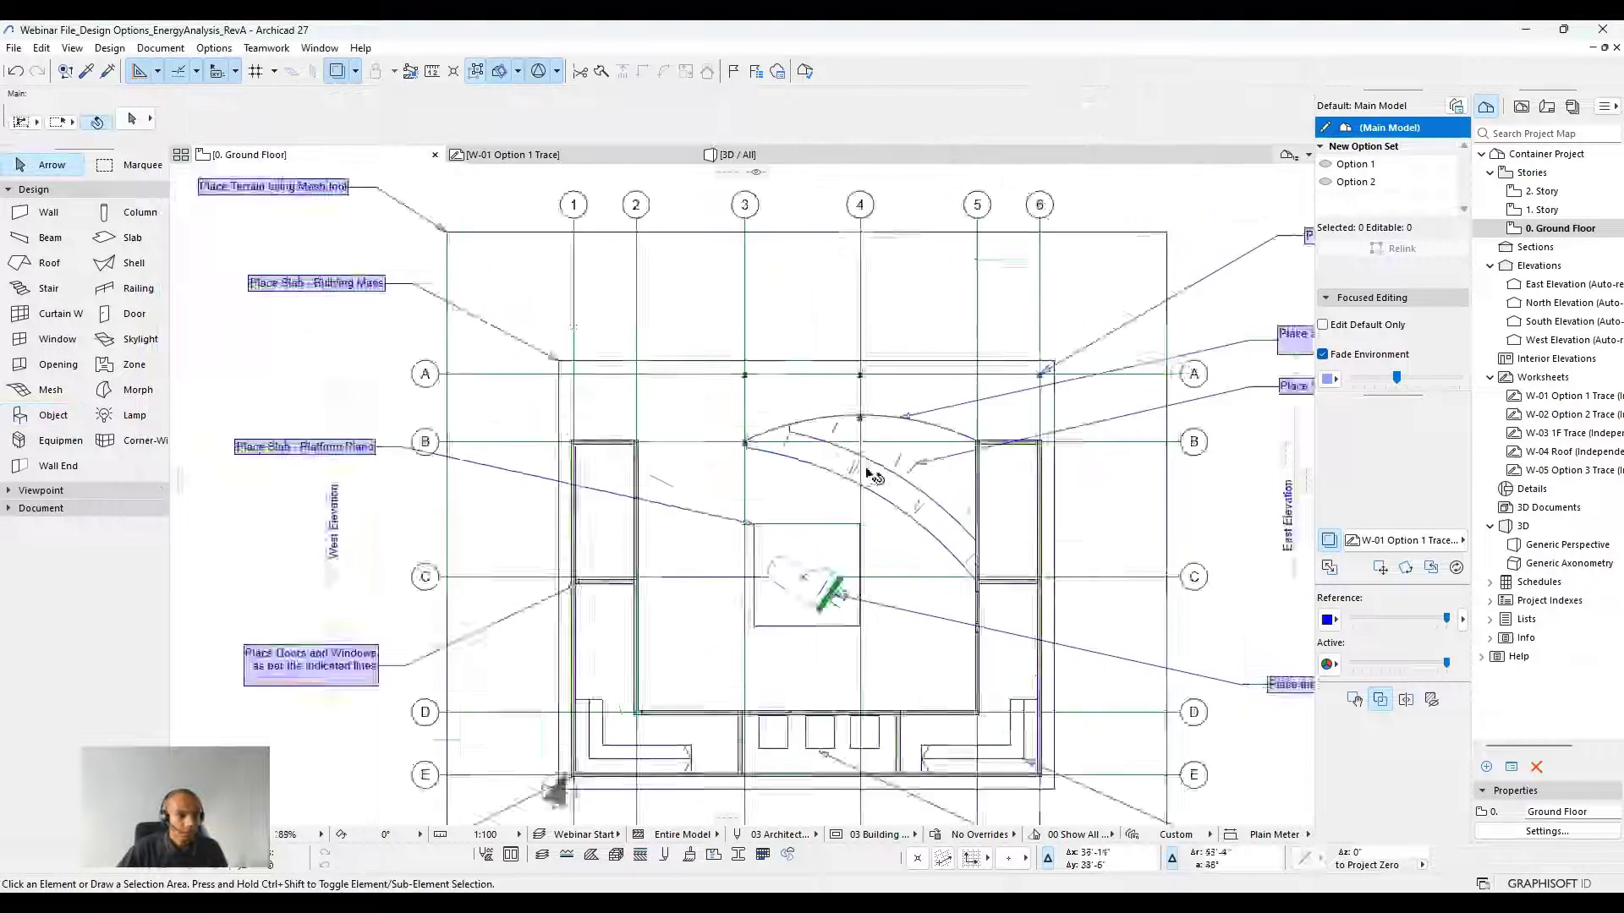
Place the four-seat audience row from the object favorites and distribute copies along the curved platform.
{"action": "scroll", "coordinate": [972, 461], "scroll_direction": "up", "scroll_amount": 3}
{"action": "left_click", "coordinate": [150, 119]}
{"action": "left_click", "coordinate": [367, 355]}
{"action": "left_click", "coordinate": [681, 419]}
{"action": "key", "text": "ctrl+d"}
{"action": "middle_click_drag", "start_coordinate": [801, 484], "coordinate": [927, 420]}
{"action": "left_click", "coordinate": [793, 450]}
{"action": "left_click", "coordinate": [808, 502]}
{"action": "left_click", "coordinate": [1030, 649]}
Rotate and align an audience seating row with the platform's traced curve.
{"action": "scroll", "coordinate": [554, 373], "scroll_direction": "up", "scroll_amount": 3}
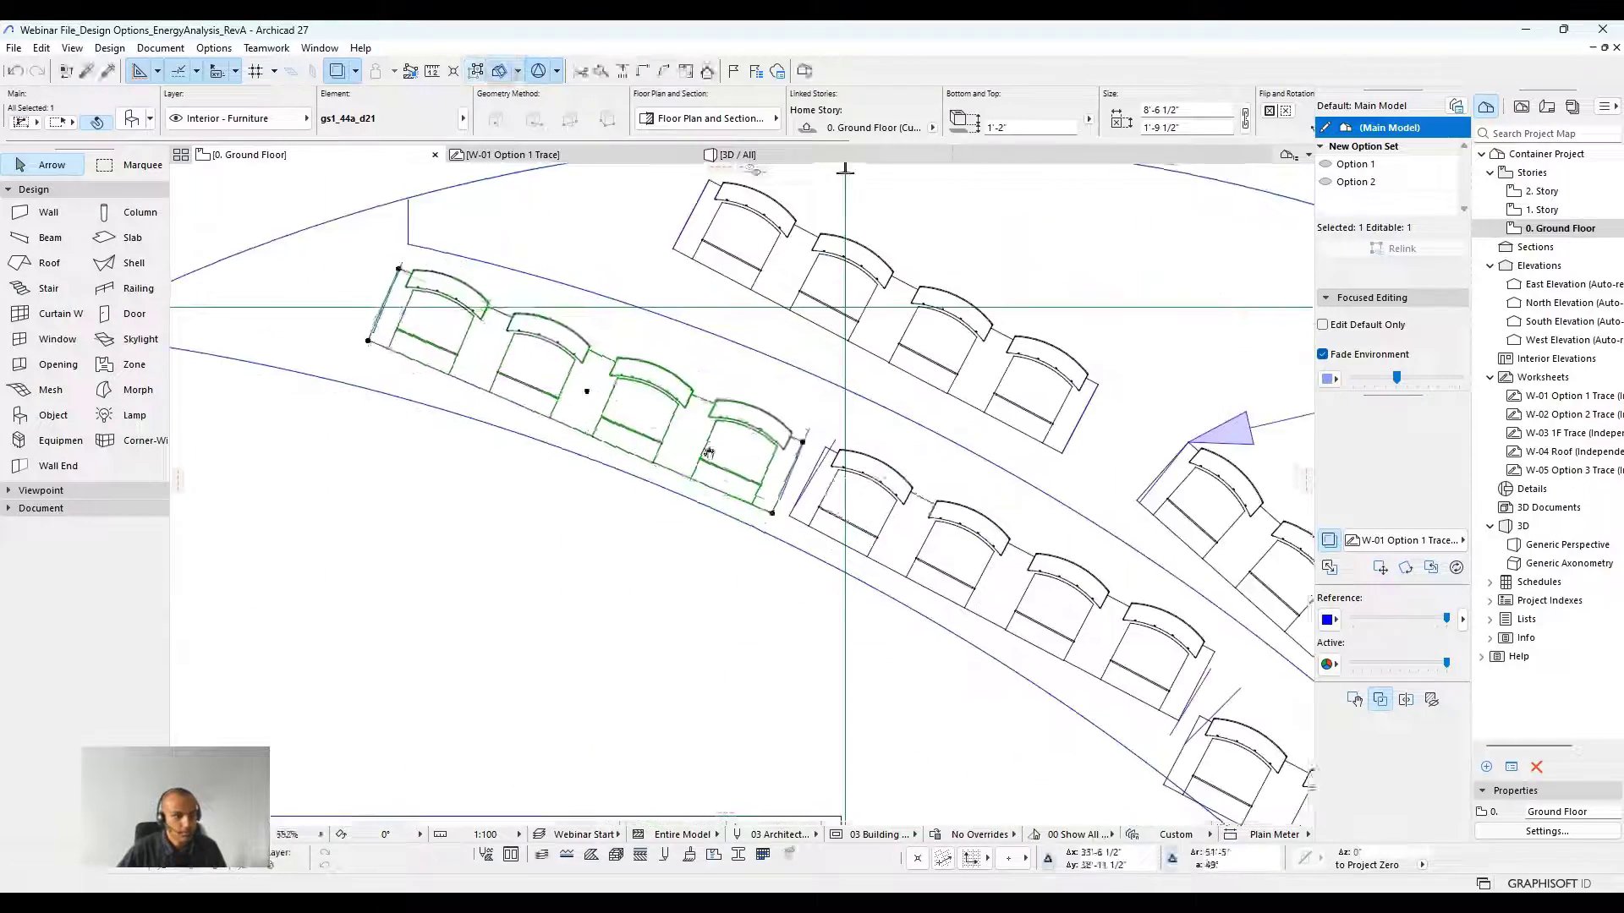
{"action": "left_click", "coordinate": [1007, 555]}
{"action": "key", "text": "ctrl+e"}
{"action": "middle_click_drag", "start_coordinate": [1040, 596], "coordinate": [641, 352]}
Start outlining the timber floor slab on the 1. Story plan over the W-03 1F Trace reference.
{"action": "scroll", "coordinate": [642, 351], "scroll_direction": "down", "scroll_amount": 8}
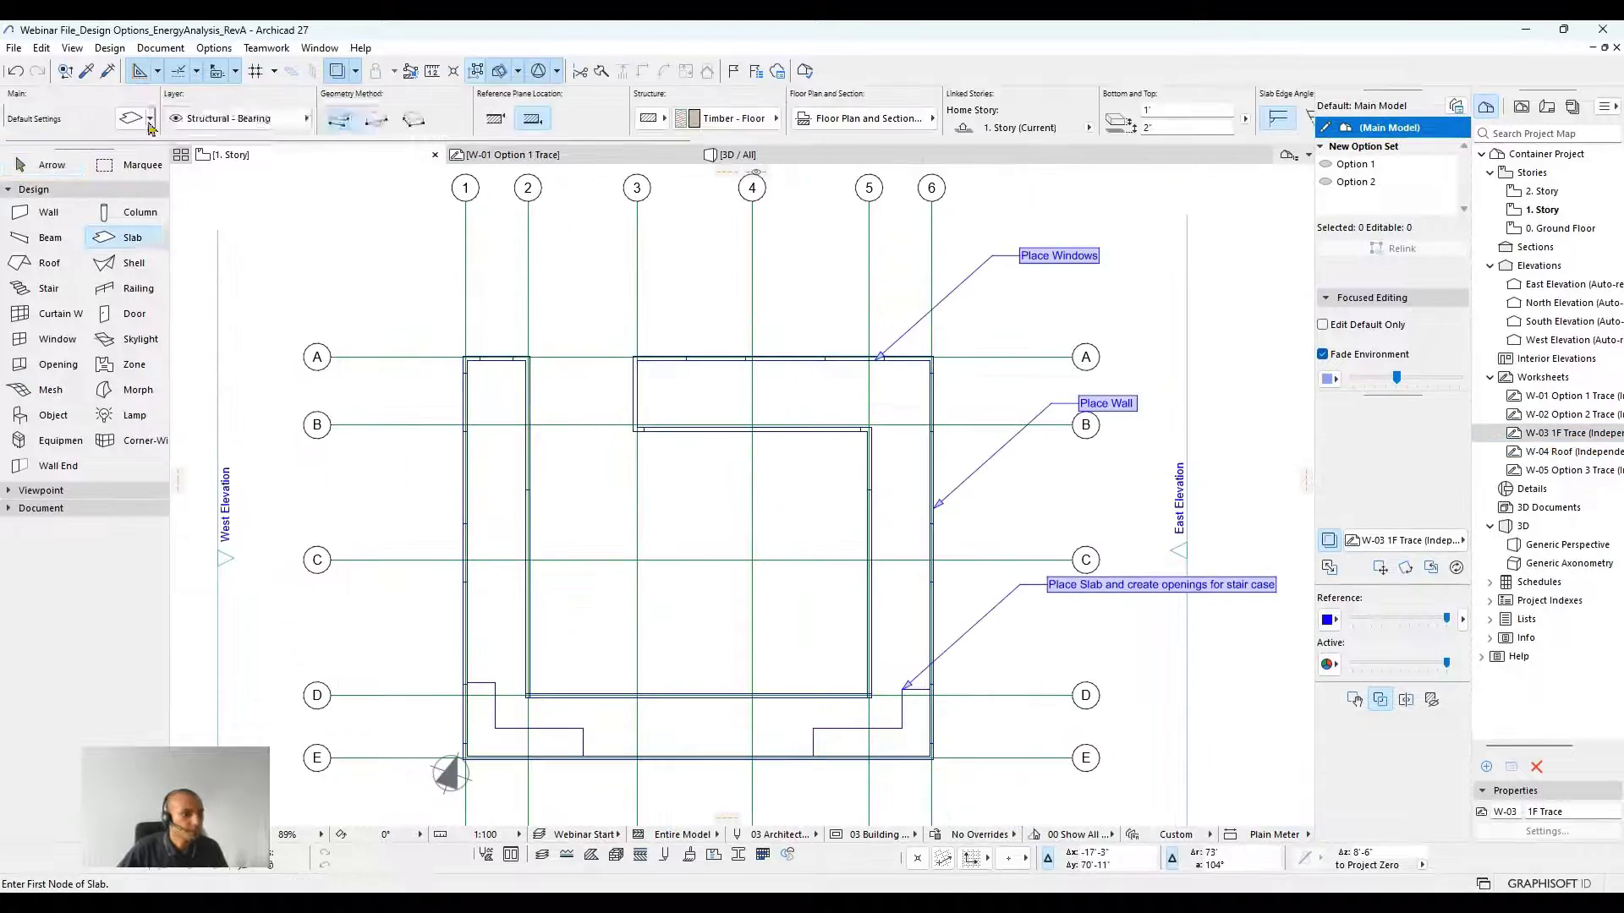
{"action": "scroll", "coordinate": [442, 772], "scroll_direction": "up", "scroll_amount": 5}
{"action": "left_click", "coordinate": [630, 227]}
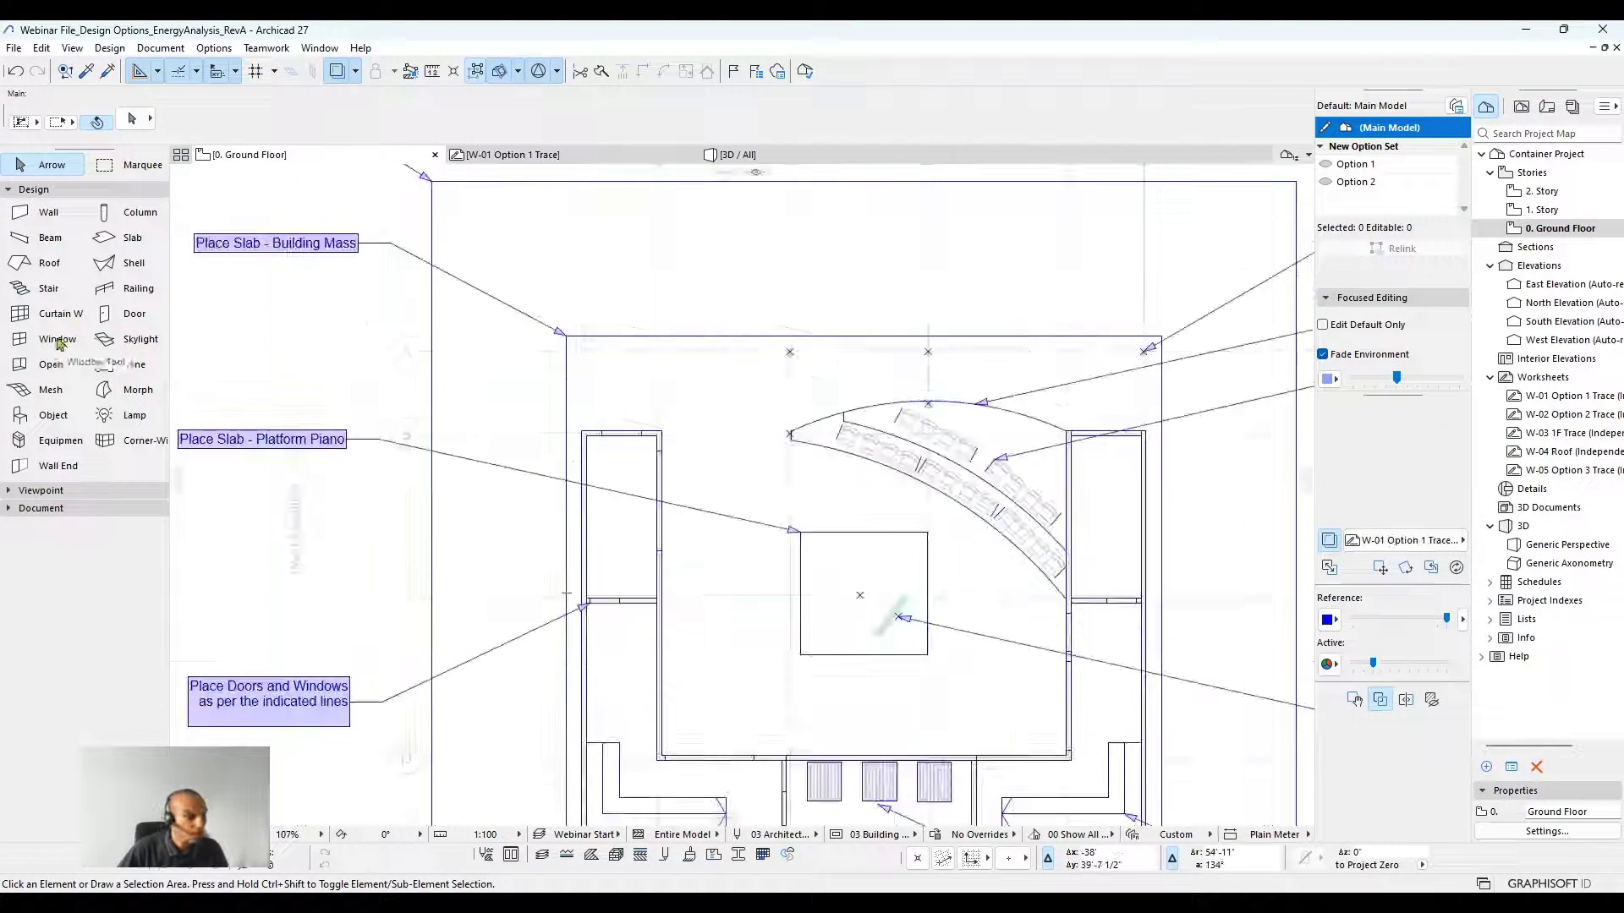
Apply the Window- Cafe/Counter favorite to the Window tool on the Ground Floor plan.
{"action": "left_click", "coordinate": [57, 339]}
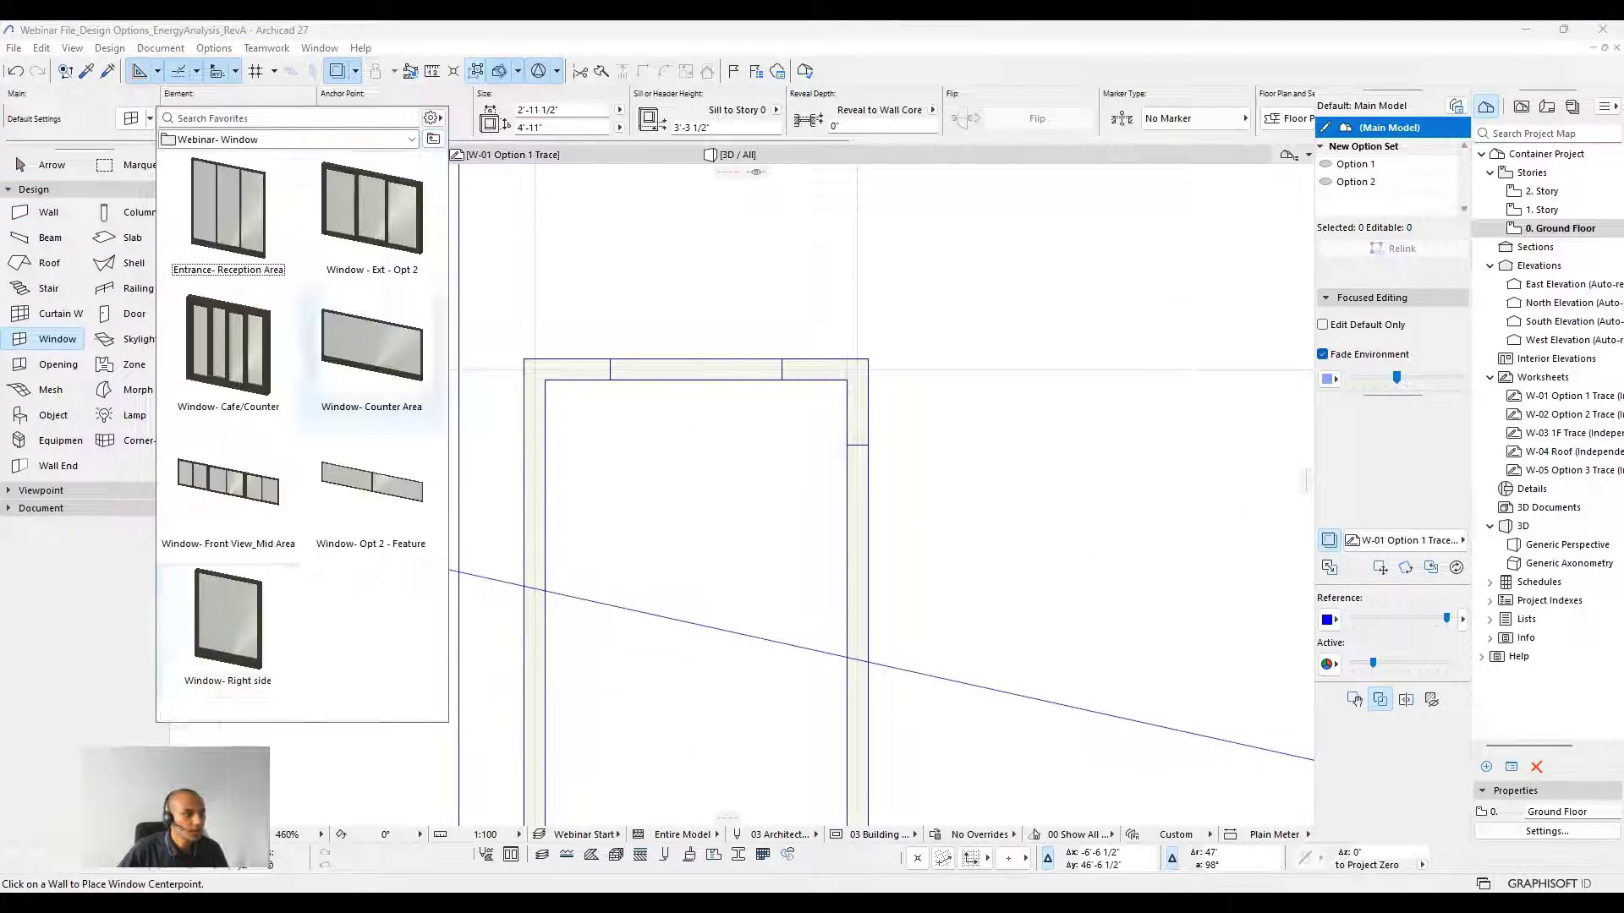
{"action": "left_click", "coordinate": [253, 328]}
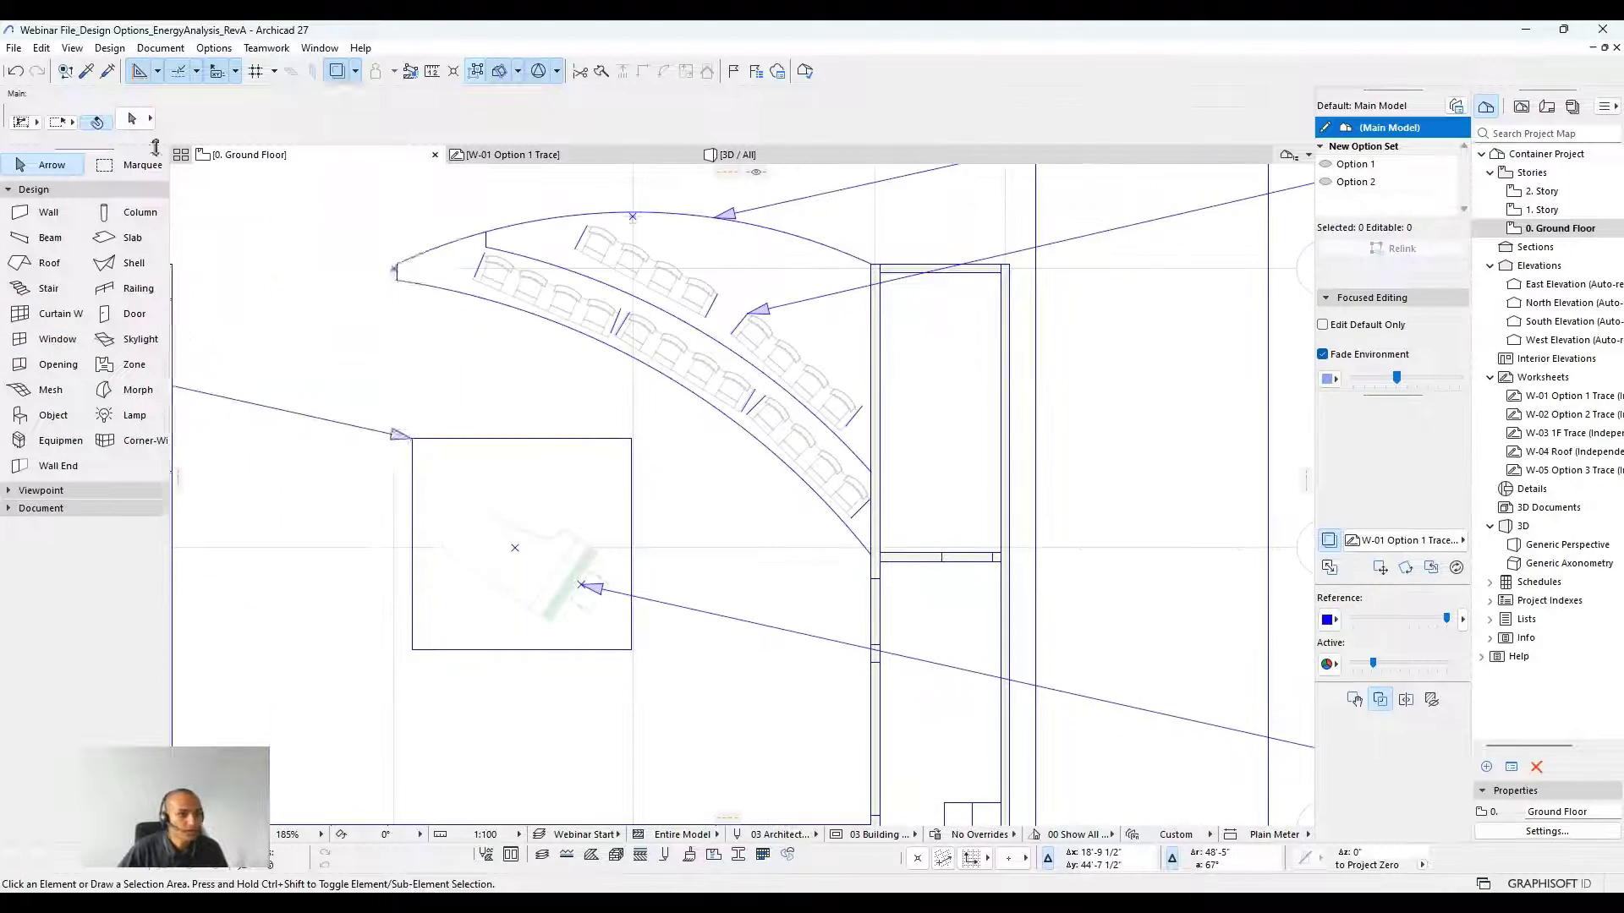
Place doors at the traced openings in the Ground Floor walls, including the partition between grids 5 and 6.
{"action": "scroll", "coordinate": [819, 507], "scroll_direction": "up", "scroll_amount": 6}
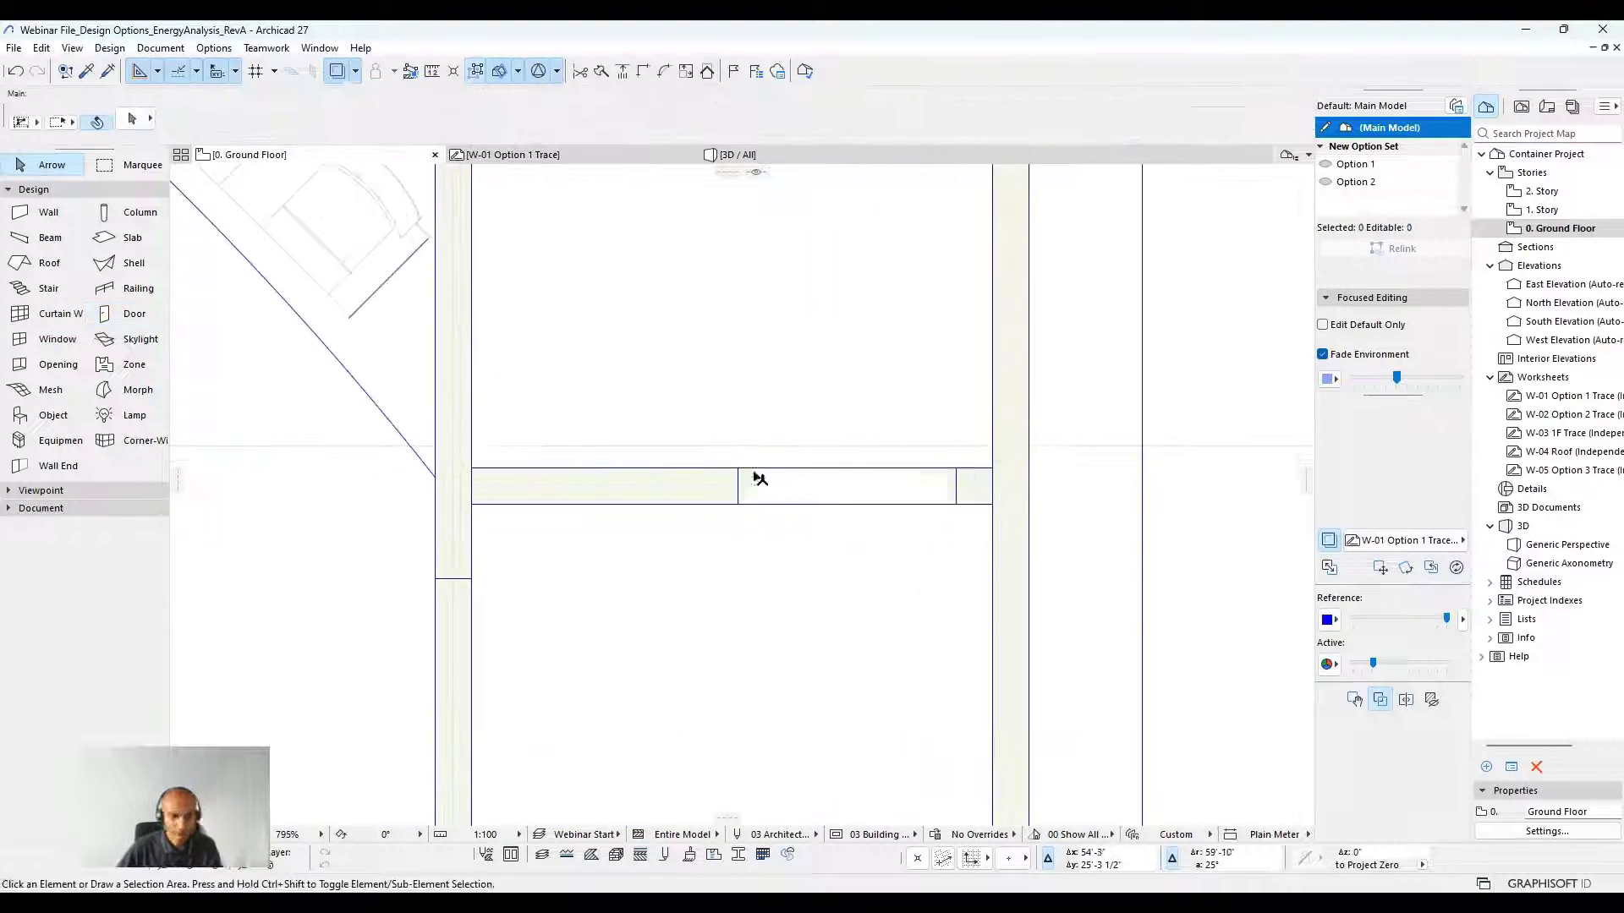
{"action": "left_click", "coordinate": [134, 313]}
{"action": "left_click", "coordinate": [845, 515]}
{"action": "scroll", "coordinate": [845, 515], "scroll_direction": "down", "scroll_amount": 6}
{"action": "left_click", "coordinate": [134, 313]}
{"action": "scroll", "coordinate": [550, 515], "scroll_direction": "up", "scroll_amount": 5}
{"action": "left_click", "coordinate": [551, 515]}
{"action": "left_click", "coordinate": [753, 515]}
{"action": "scroll", "coordinate": [753, 515], "scroll_direction": "down", "scroll_amount": 6}
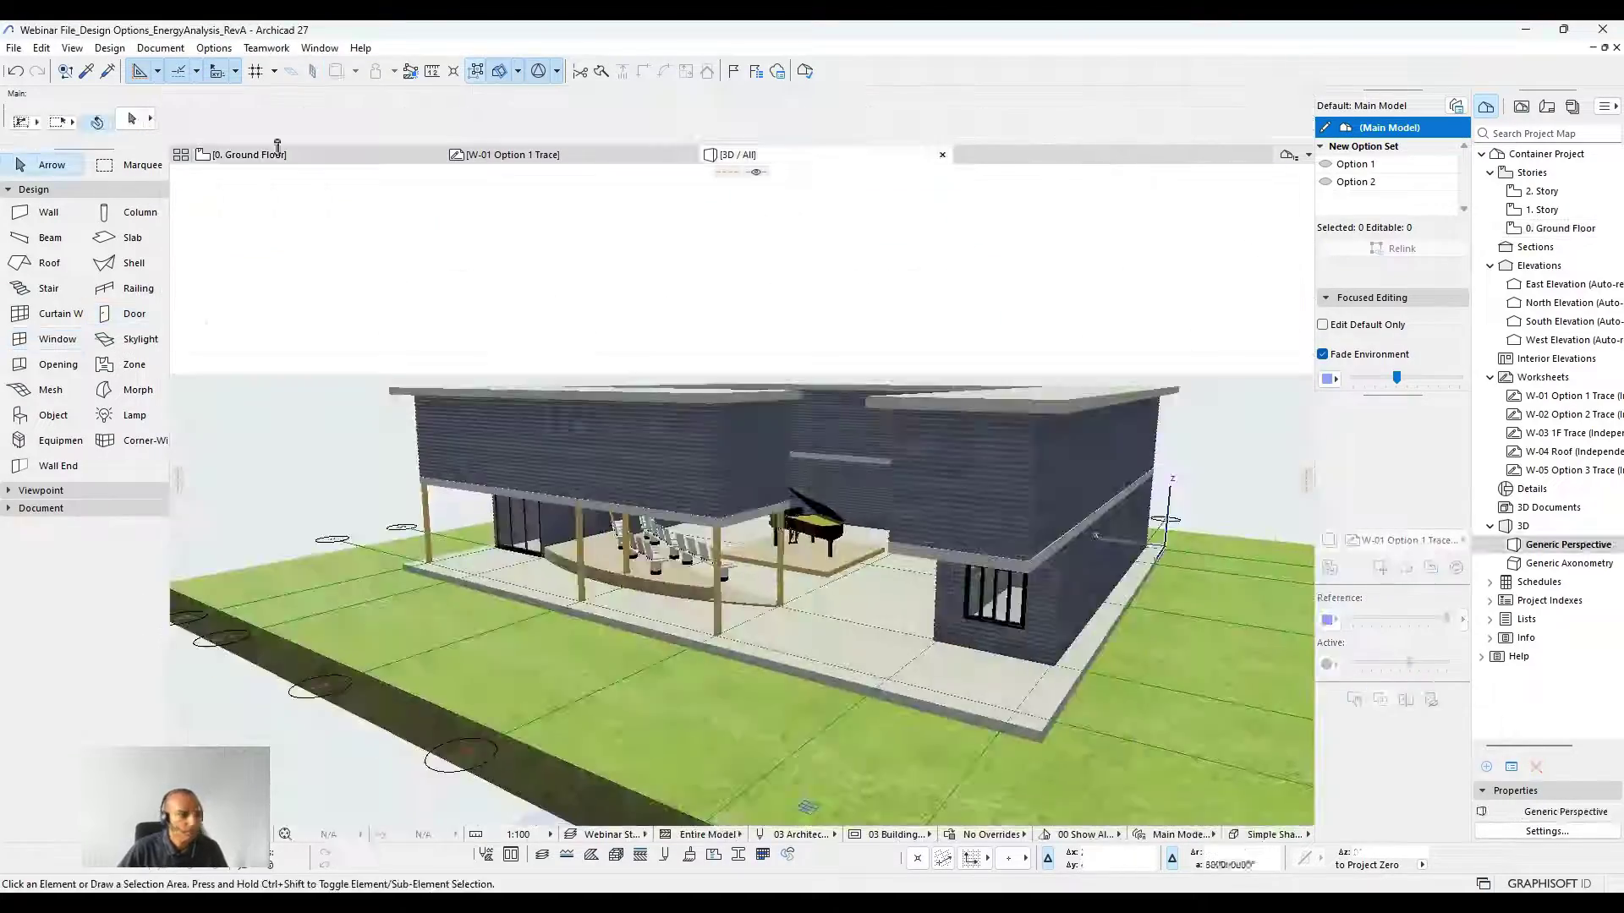
Inspect the modeled building from several angles in 3D.
{"action": "mouse_move", "coordinate": [592, 381]}
{"action": "middle_mouse_down", "text": "shift"}
{"action": "mouse_move", "coordinate": [779, 417]}
{"action": "mouse_move", "coordinate": [652, 465]}
{"action": "mouse_move", "coordinate": [580, 355]}
{"action": "middle_mouse_up", "text": "shift"}
{"action": "scroll", "coordinate": [779, 417], "scroll_direction": "up", "scroll_amount": 4}
{"action": "left_click", "coordinate": [580, 355]}
{"action": "left_click", "coordinate": [507, 290]}
{"action": "middle_click_drag", "start_coordinate": [507, 290], "coordinate": [686, 447], "text": "shift"}
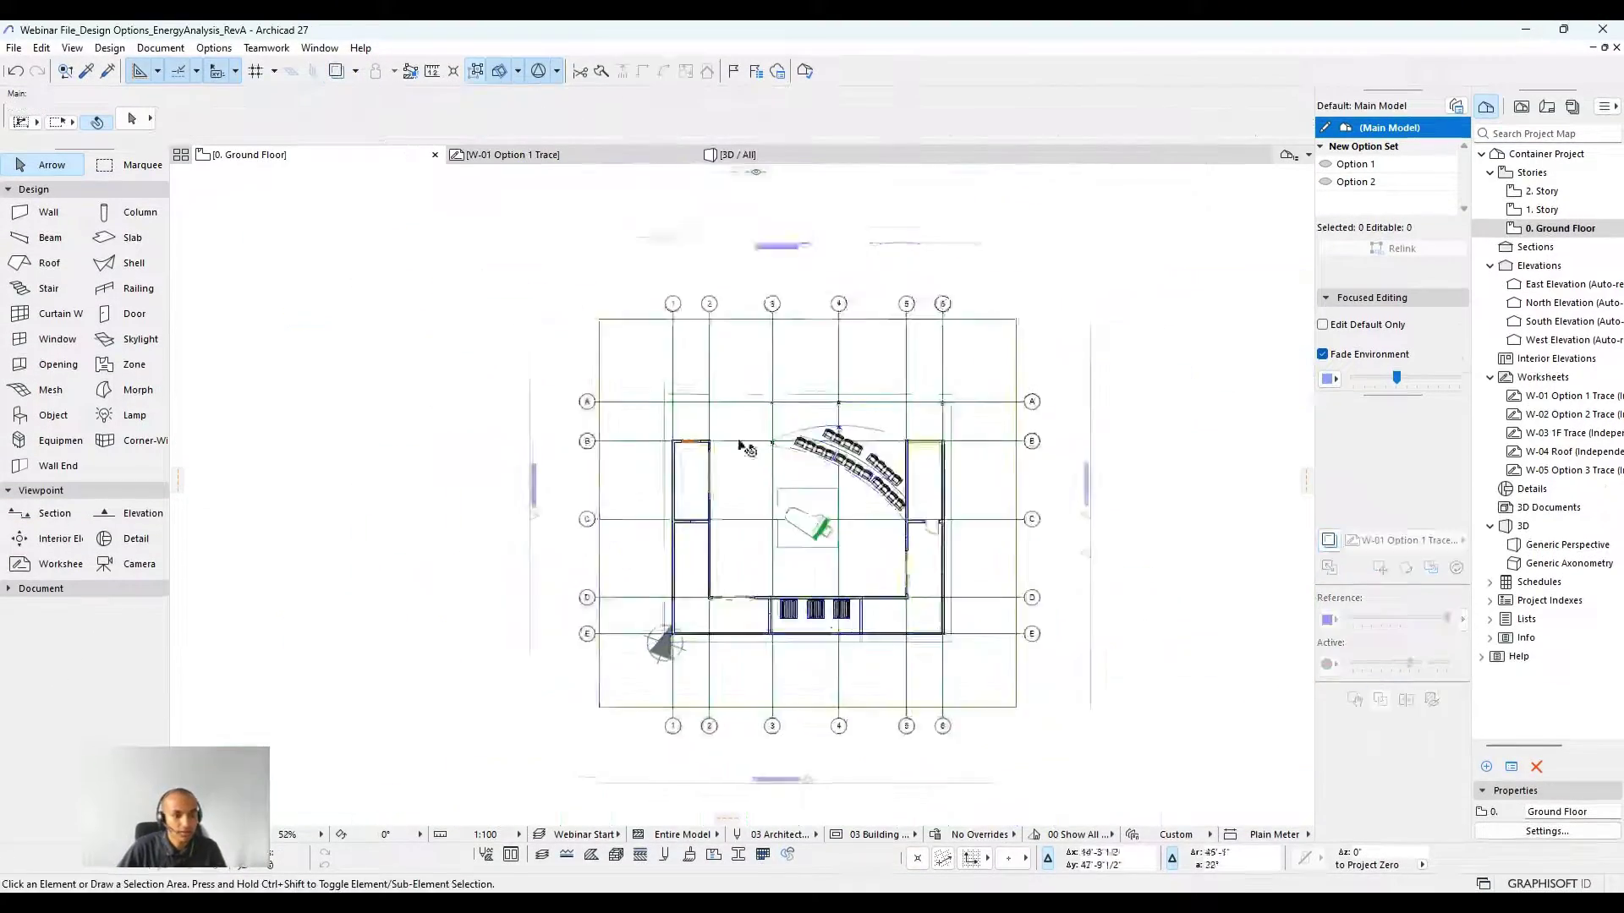
Display the trace reference on the Ground Floor plan and switch it to the W-02 Option 2 Trace worksheet.
{"action": "scroll", "coordinate": [740, 444], "scroll_direction": "up", "scroll_amount": 2}
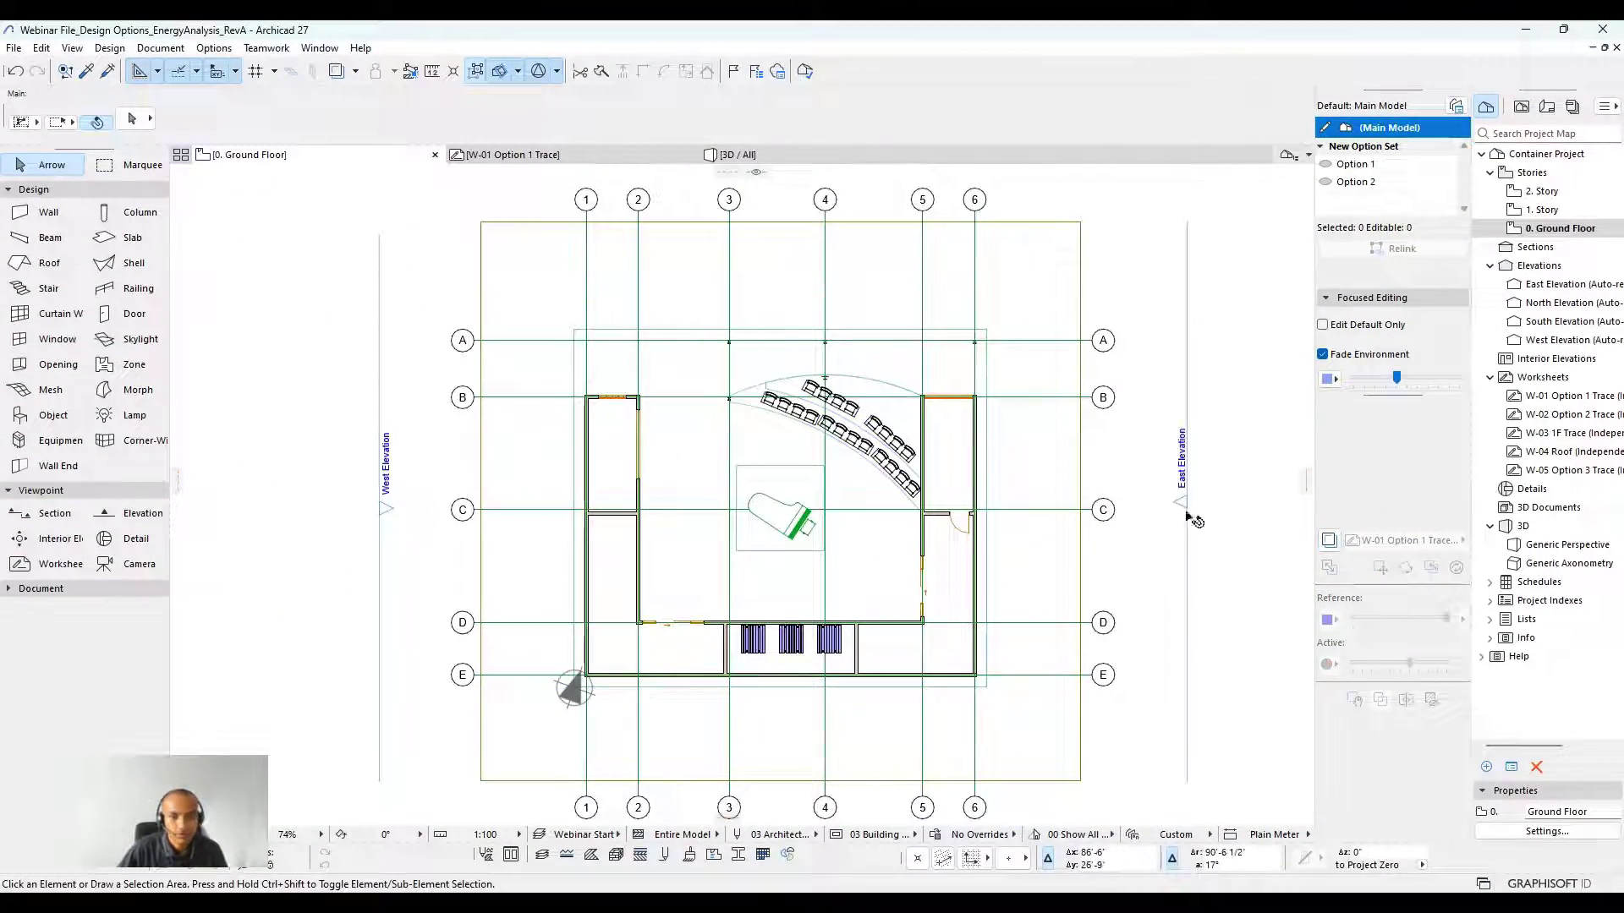
{"action": "left_click", "coordinate": [1329, 540]}
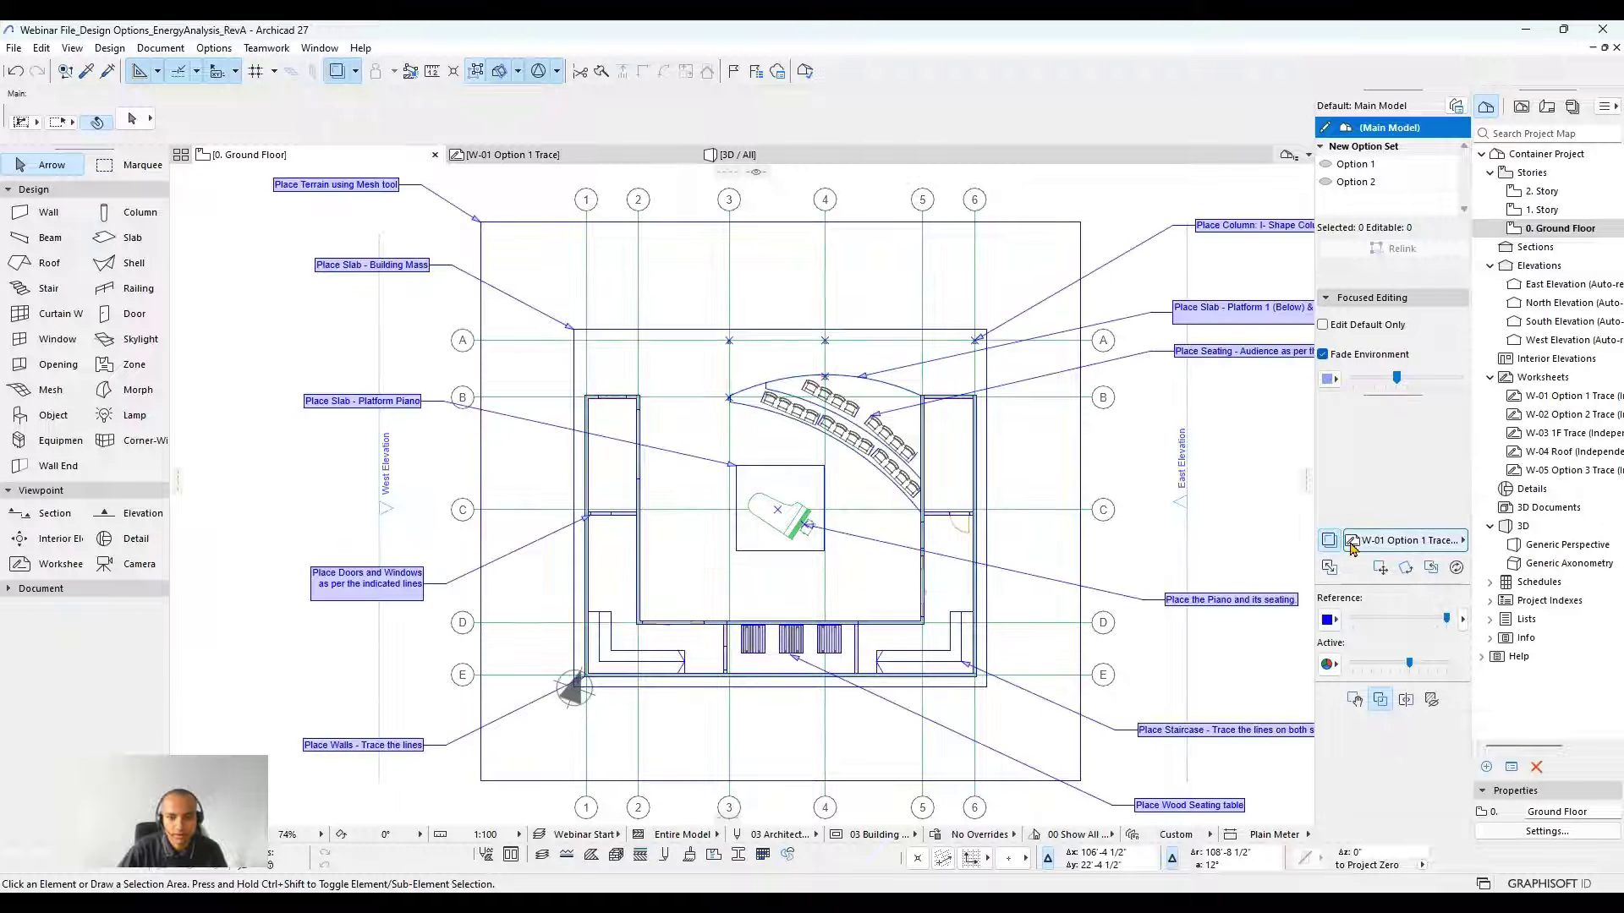
{"action": "left_click", "coordinate": [1370, 541]}
{"action": "left_click", "coordinate": [1262, 629]}
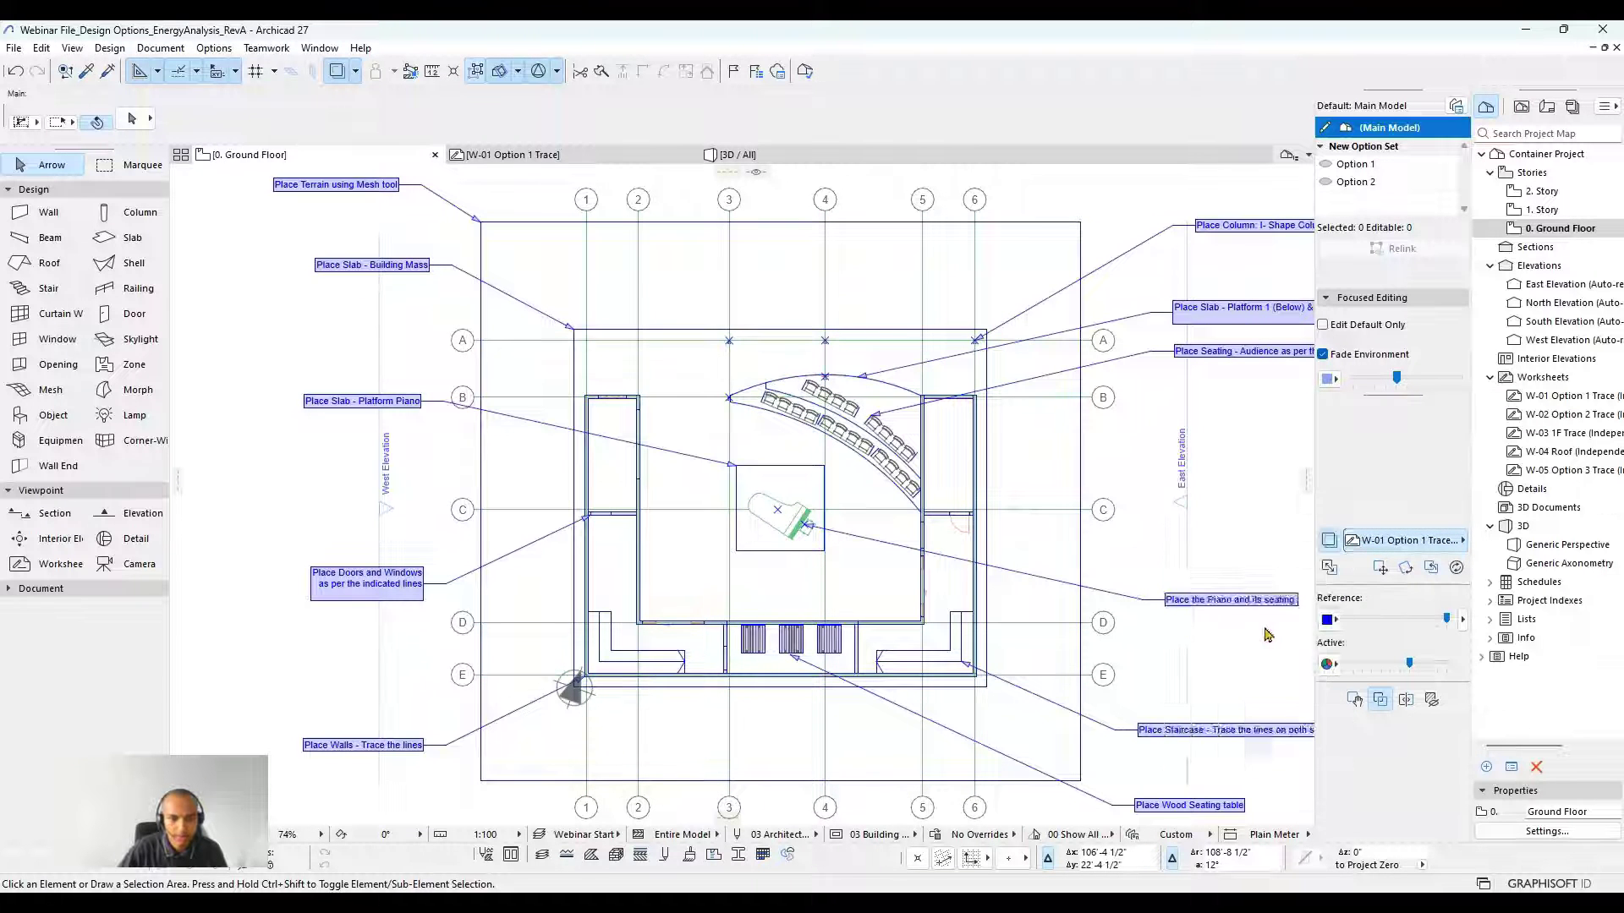
{"action": "scroll", "coordinate": [729, 347], "scroll_direction": "up", "scroll_amount": 5}
{"action": "middle_click_drag", "start_coordinate": [842, 349], "coordinate": [618, 353]}
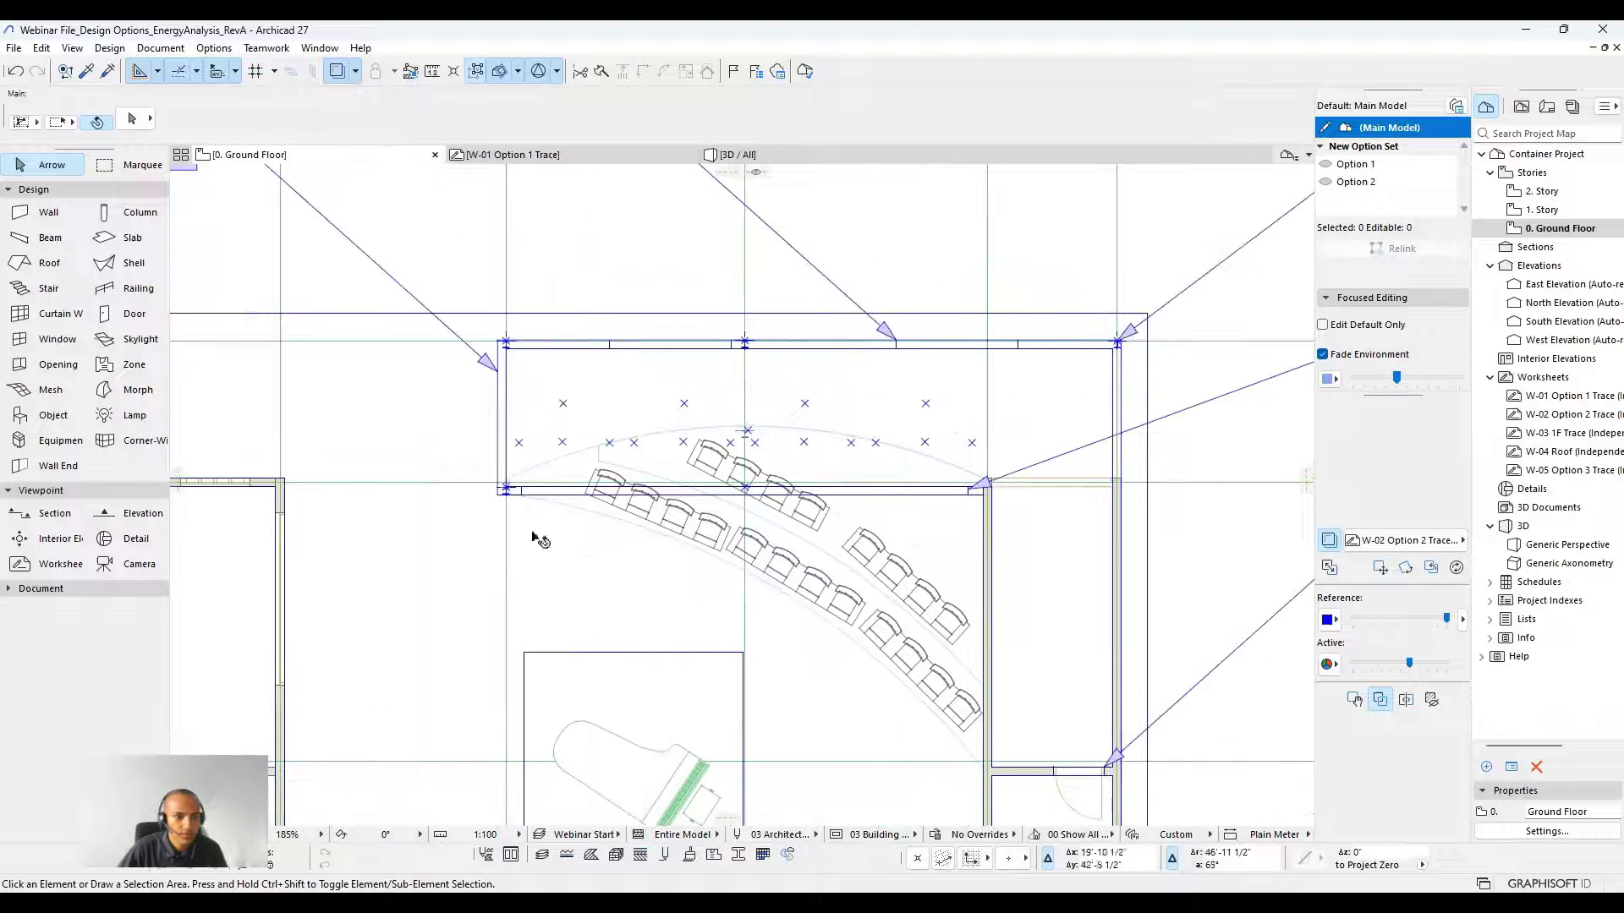
Turn off the trace reference and review the Main Model on the Ground Floor plan.
{"action": "left_click", "coordinate": [1327, 540]}
{"action": "scroll", "coordinate": [924, 493], "scroll_direction": "down", "scroll_amount": 3}
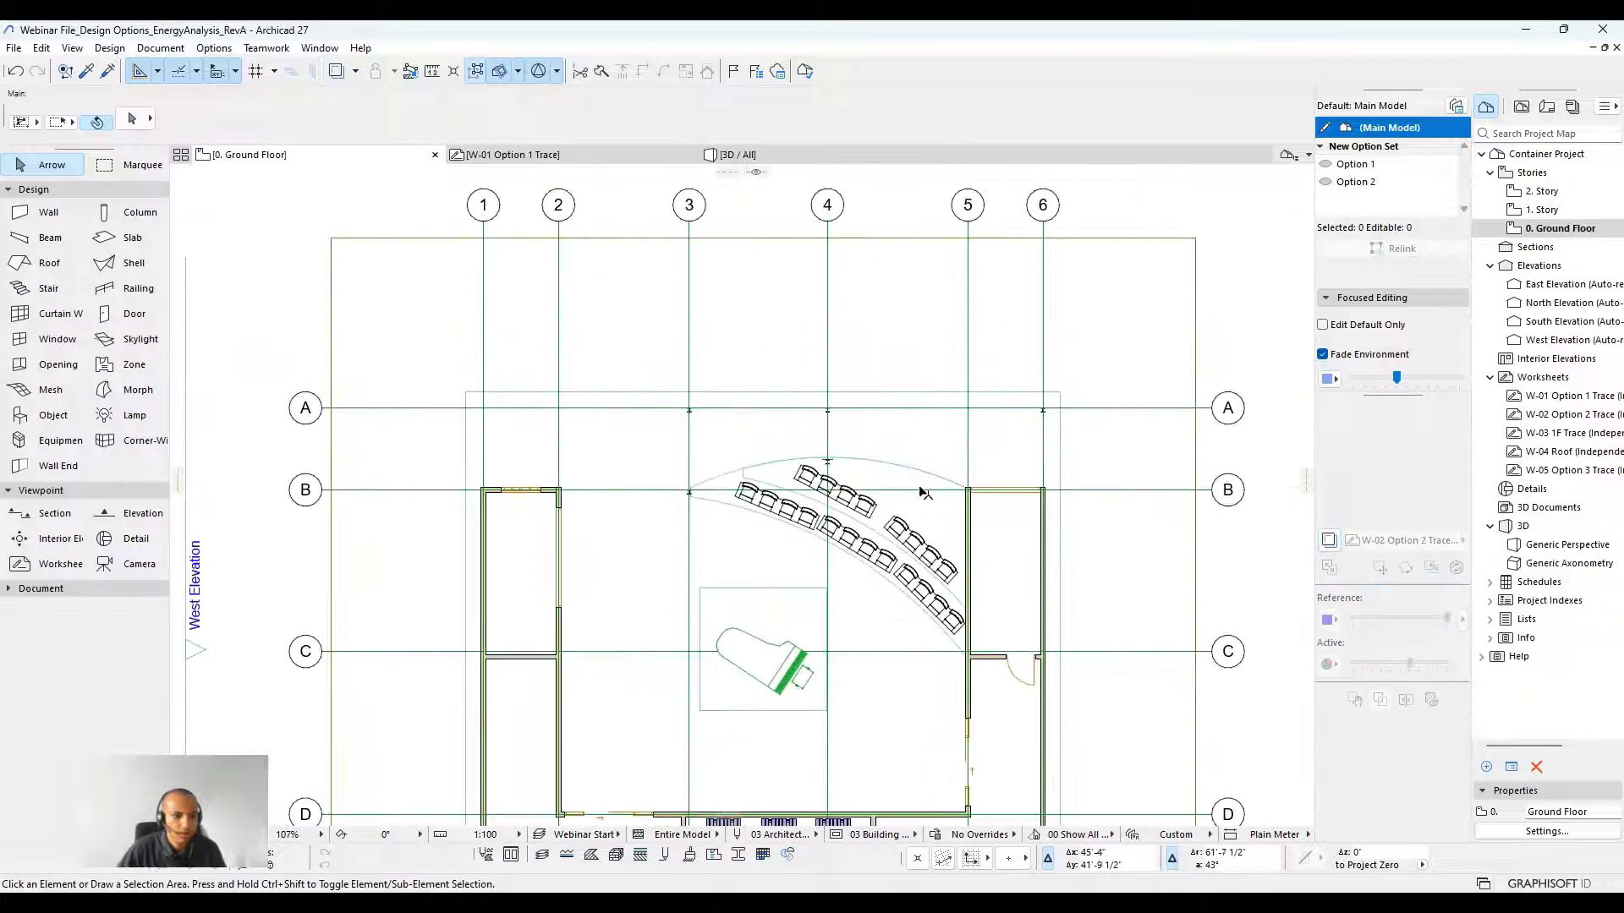
{"action": "middle_click_drag", "start_coordinate": [910, 490], "coordinate": [916, 429]}
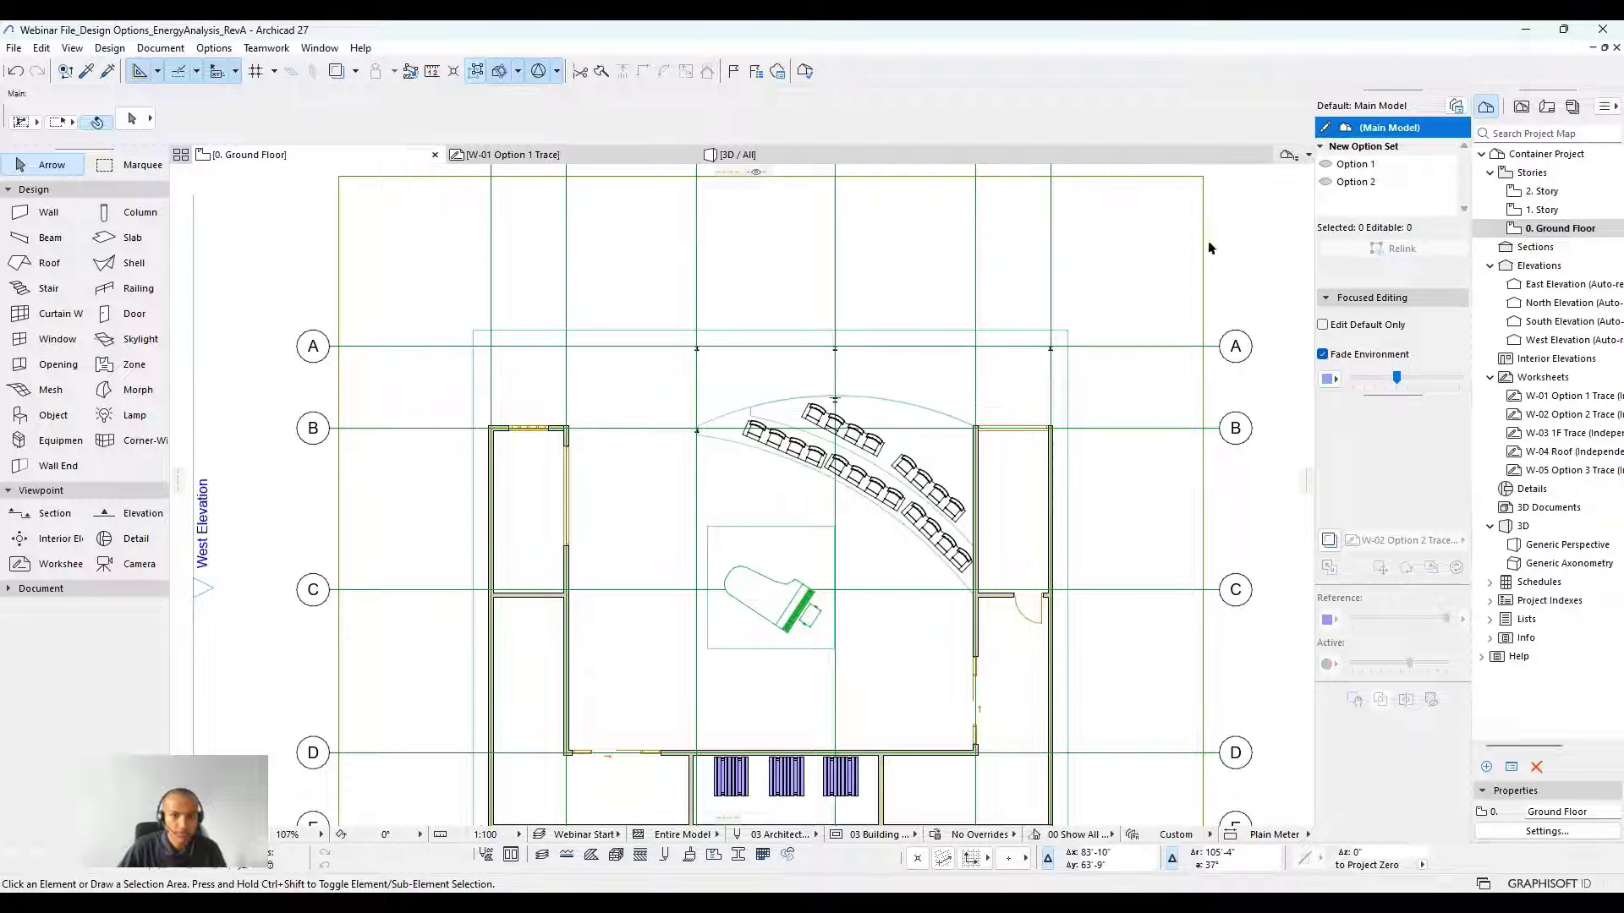
{"action": "middle_click_drag", "start_coordinate": [1233, 345], "coordinate": [1273, 289]}
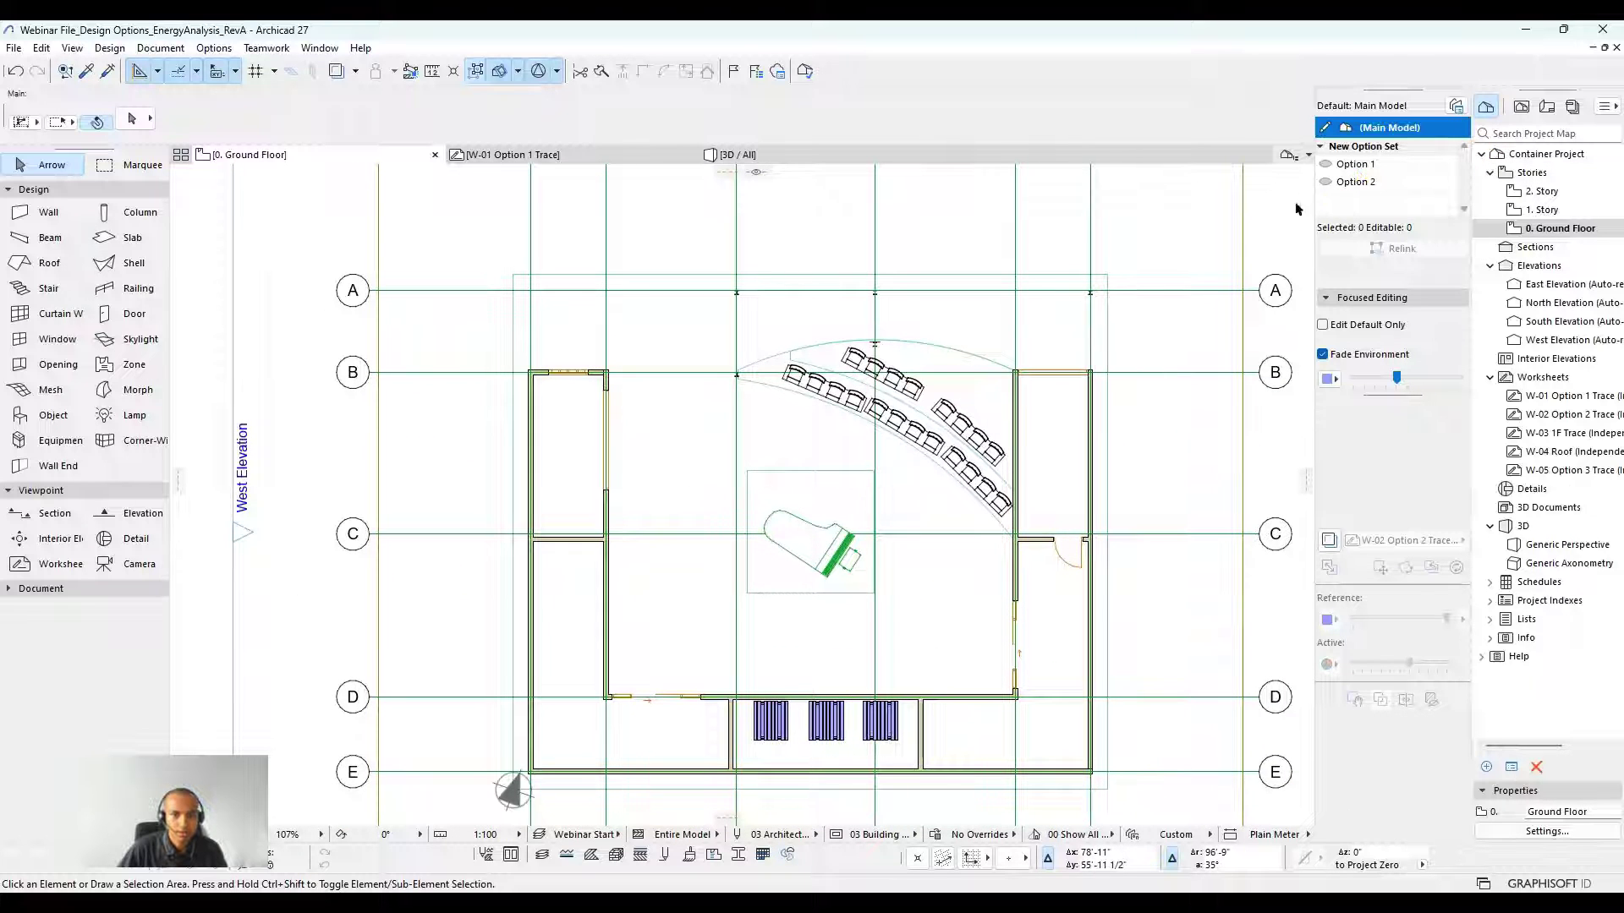
Relink the isolated column between grids A and B, beneath the curved slab's apex, to Option 1.
{"action": "scroll", "coordinate": [1086, 332], "scroll_direction": "up", "scroll_amount": 3}
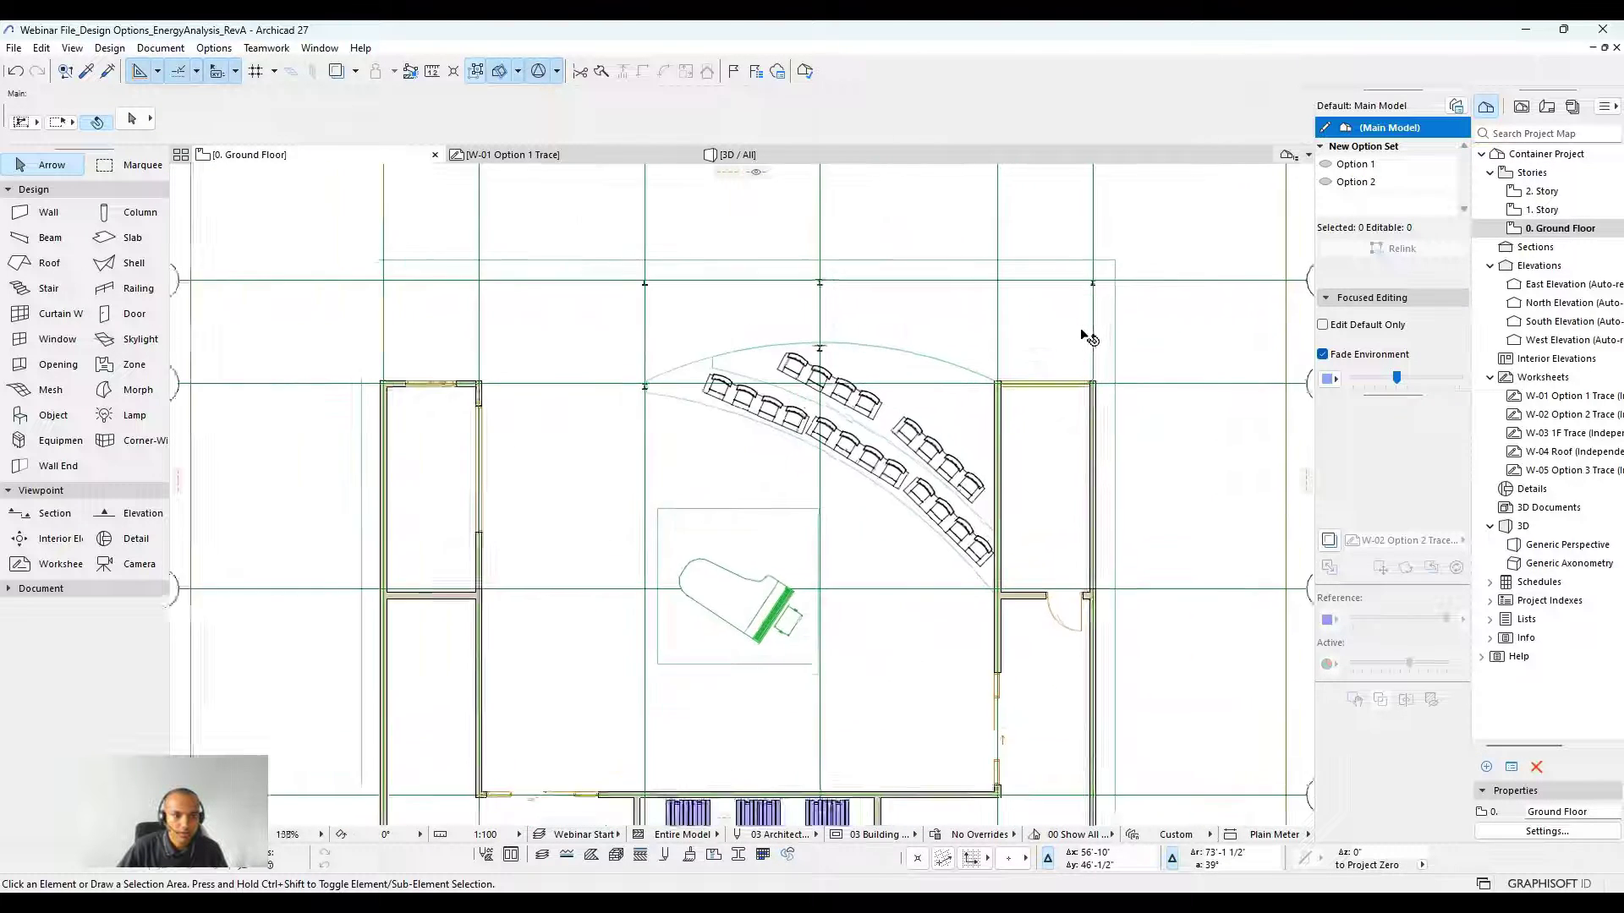
{"action": "left_click", "coordinate": [1356, 165]}
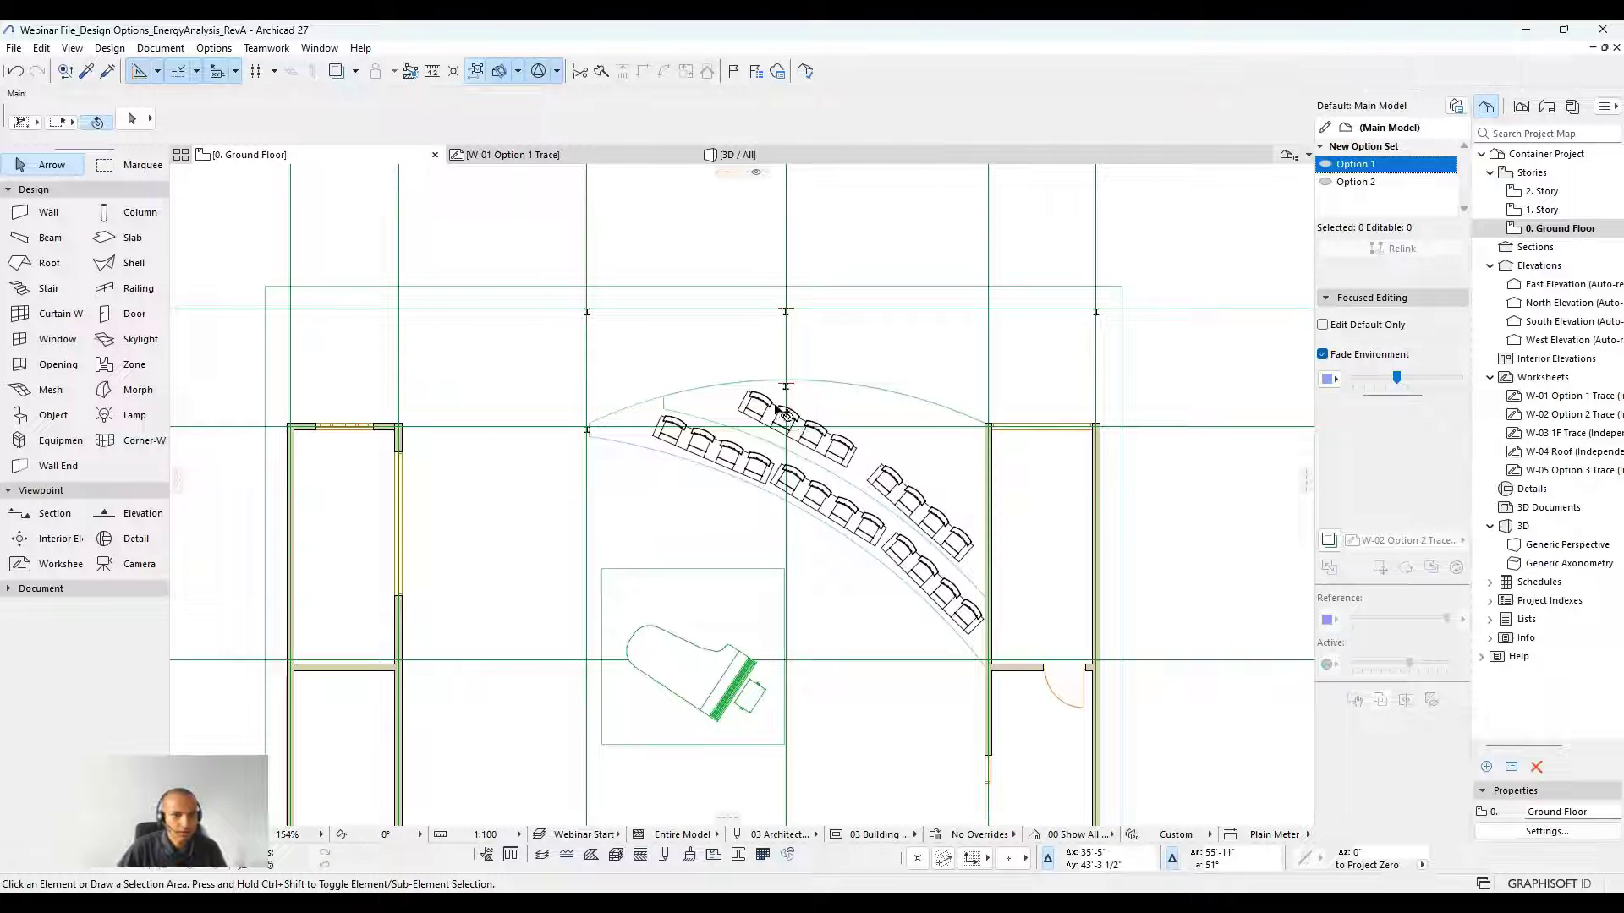
{"action": "scroll", "coordinate": [785, 414], "scroll_direction": "up", "scroll_amount": 5}
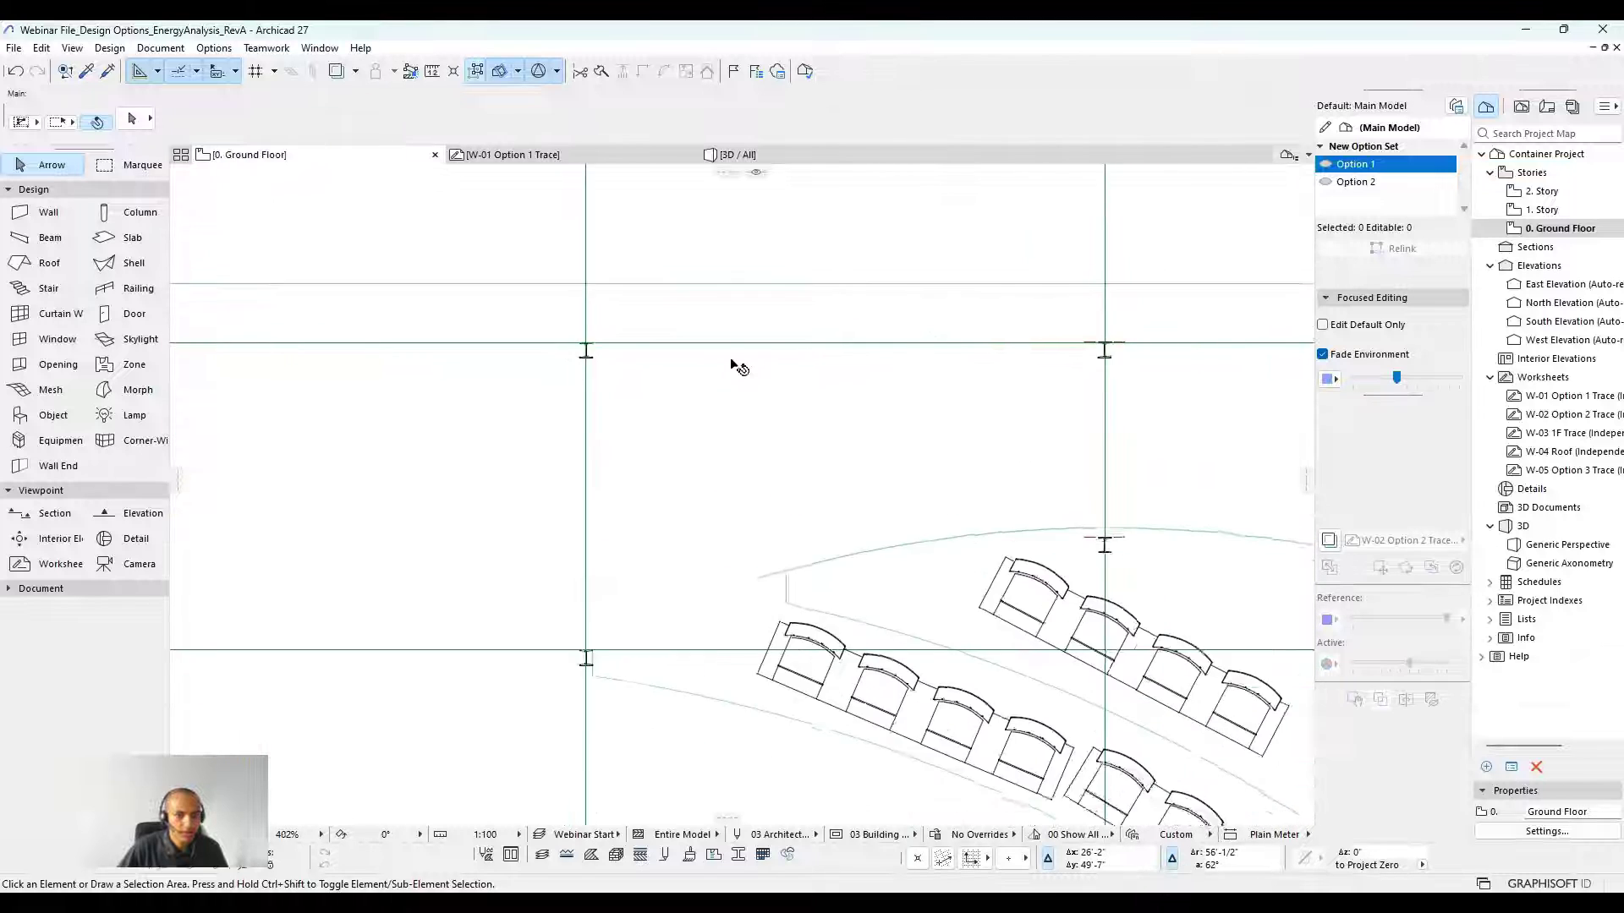
{"action": "scroll", "coordinate": [731, 364], "scroll_direction": "down", "scroll_amount": 3}
{"action": "scroll", "coordinate": [916, 481], "scroll_direction": "up", "scroll_amount": 4}
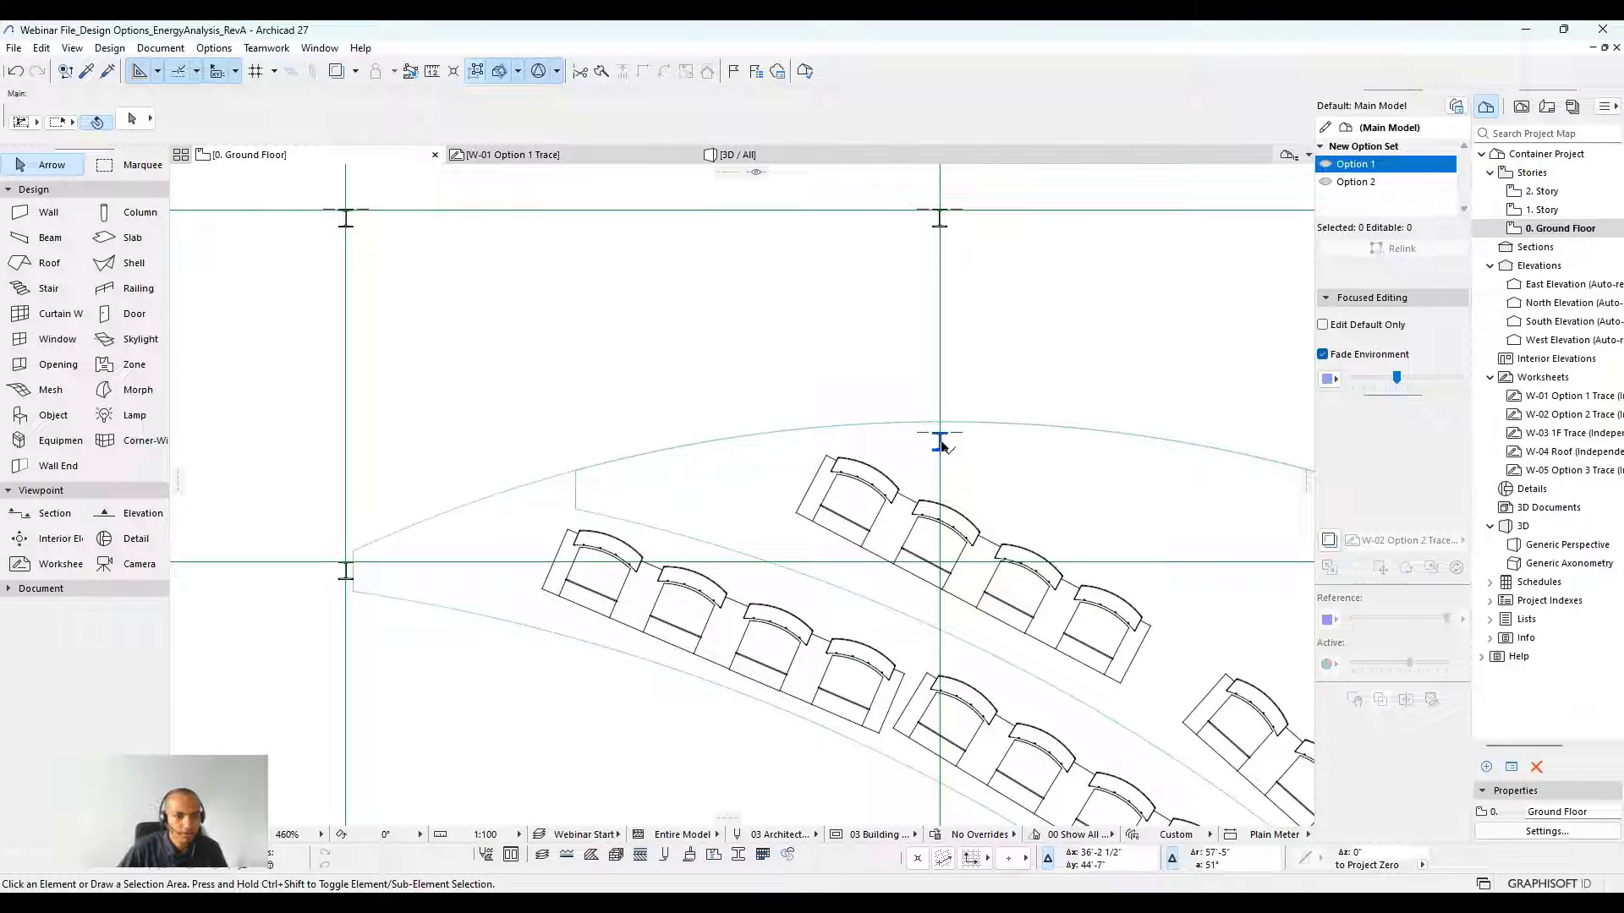
{"action": "left_click", "coordinate": [941, 446]}
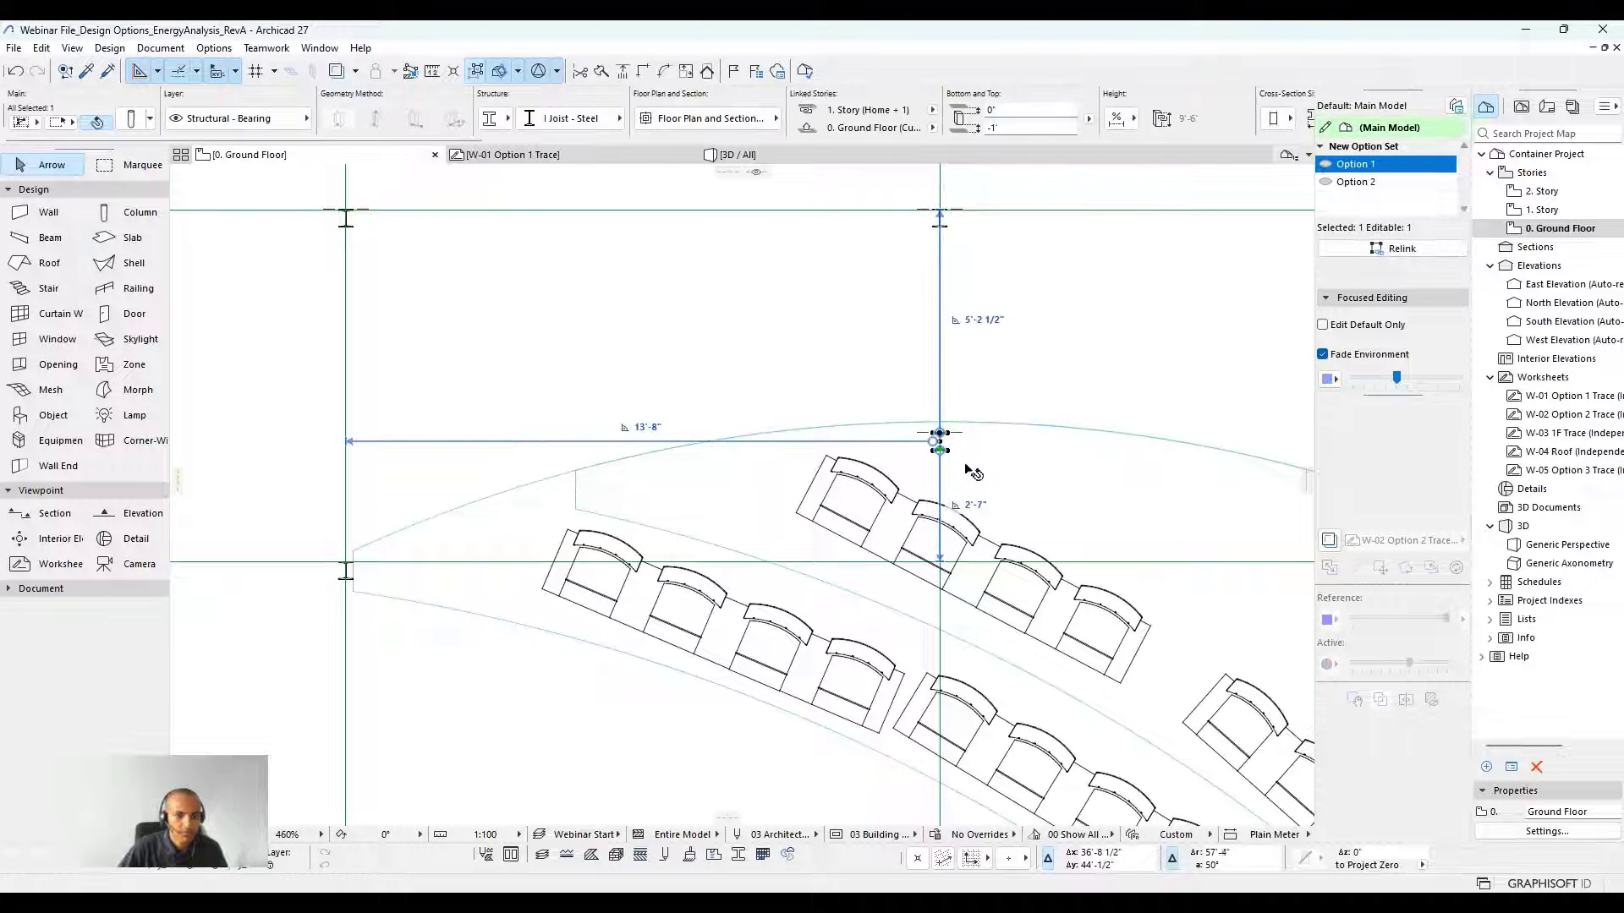
{"action": "left_click", "coordinate": [977, 468]}
{"action": "middle_click_drag", "start_coordinate": [978, 469], "coordinate": [943, 432]}
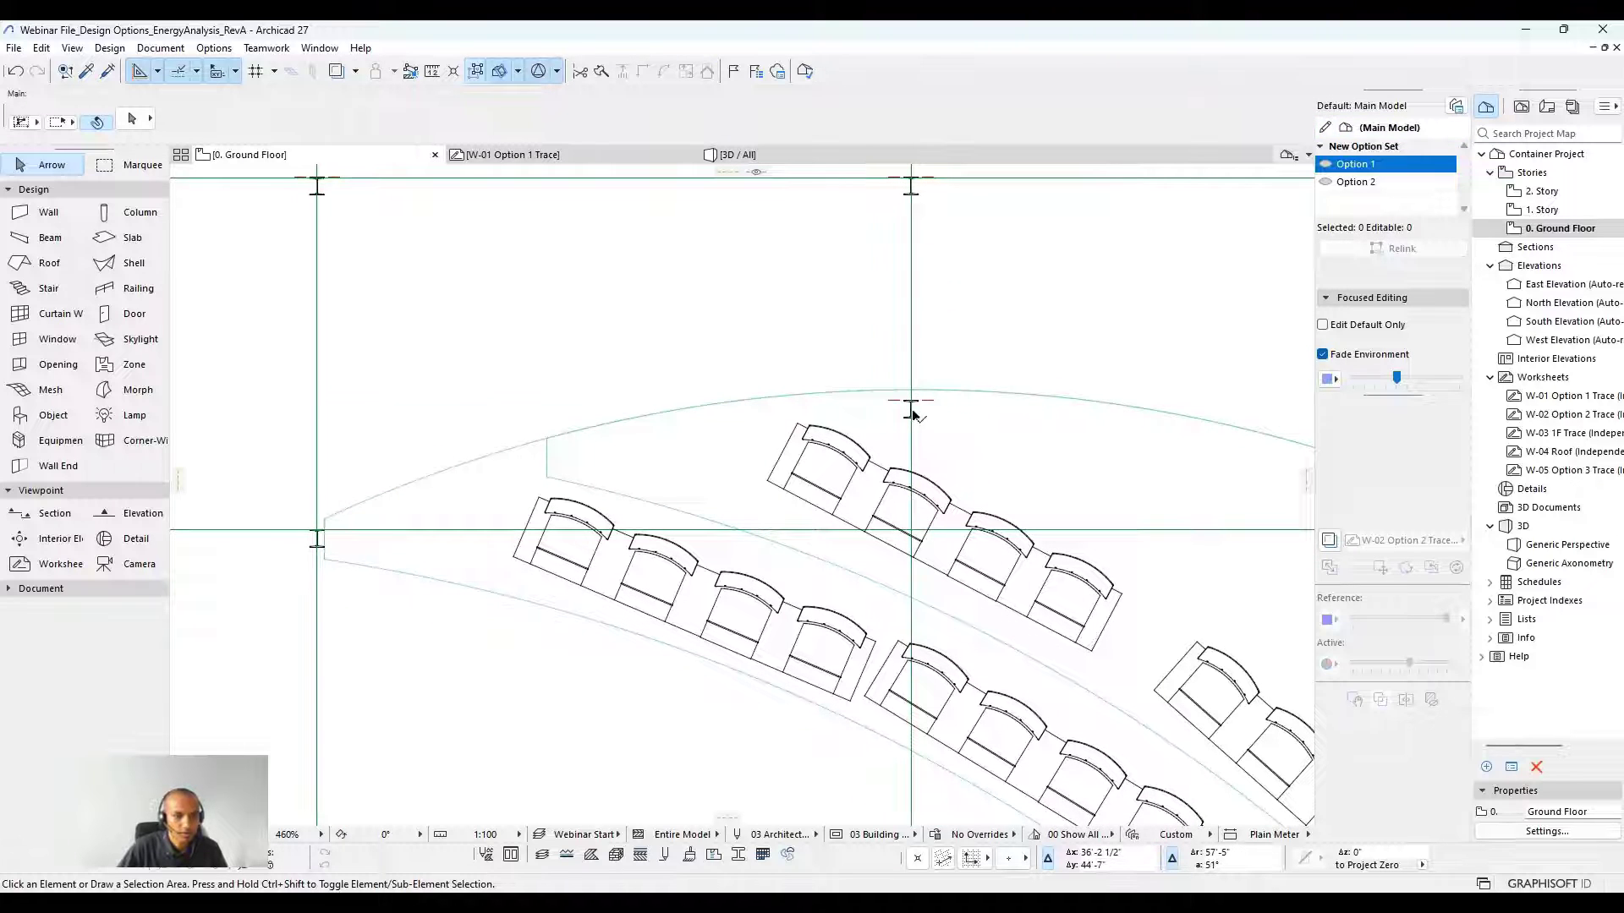
{"action": "left_click", "coordinate": [912, 411]}
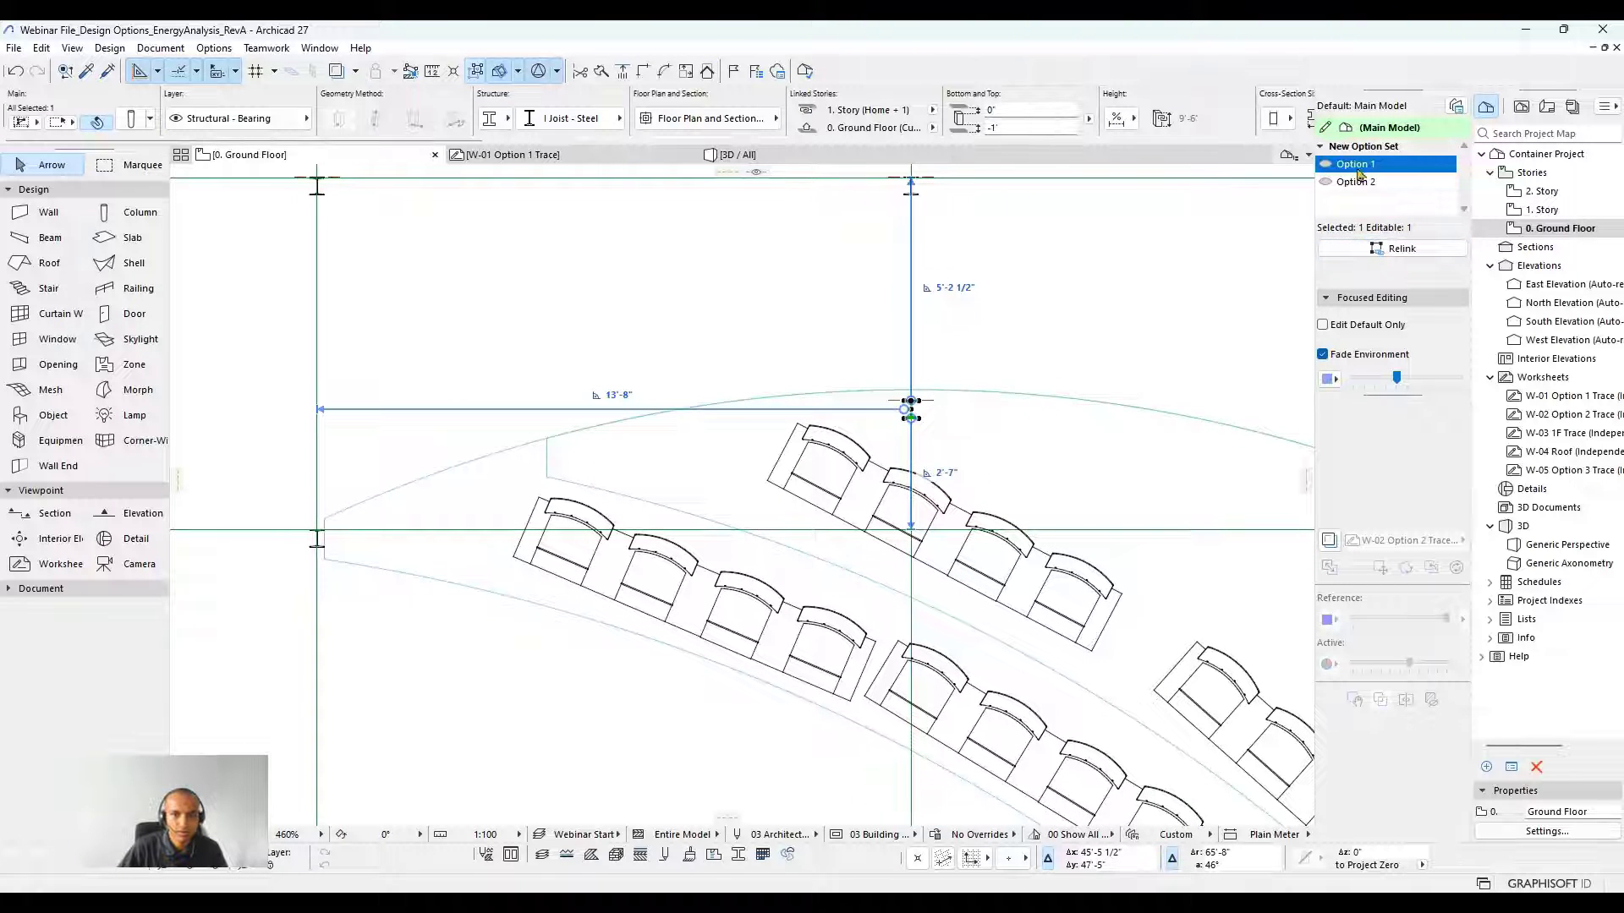
{"action": "left_click", "coordinate": [874, 499]}
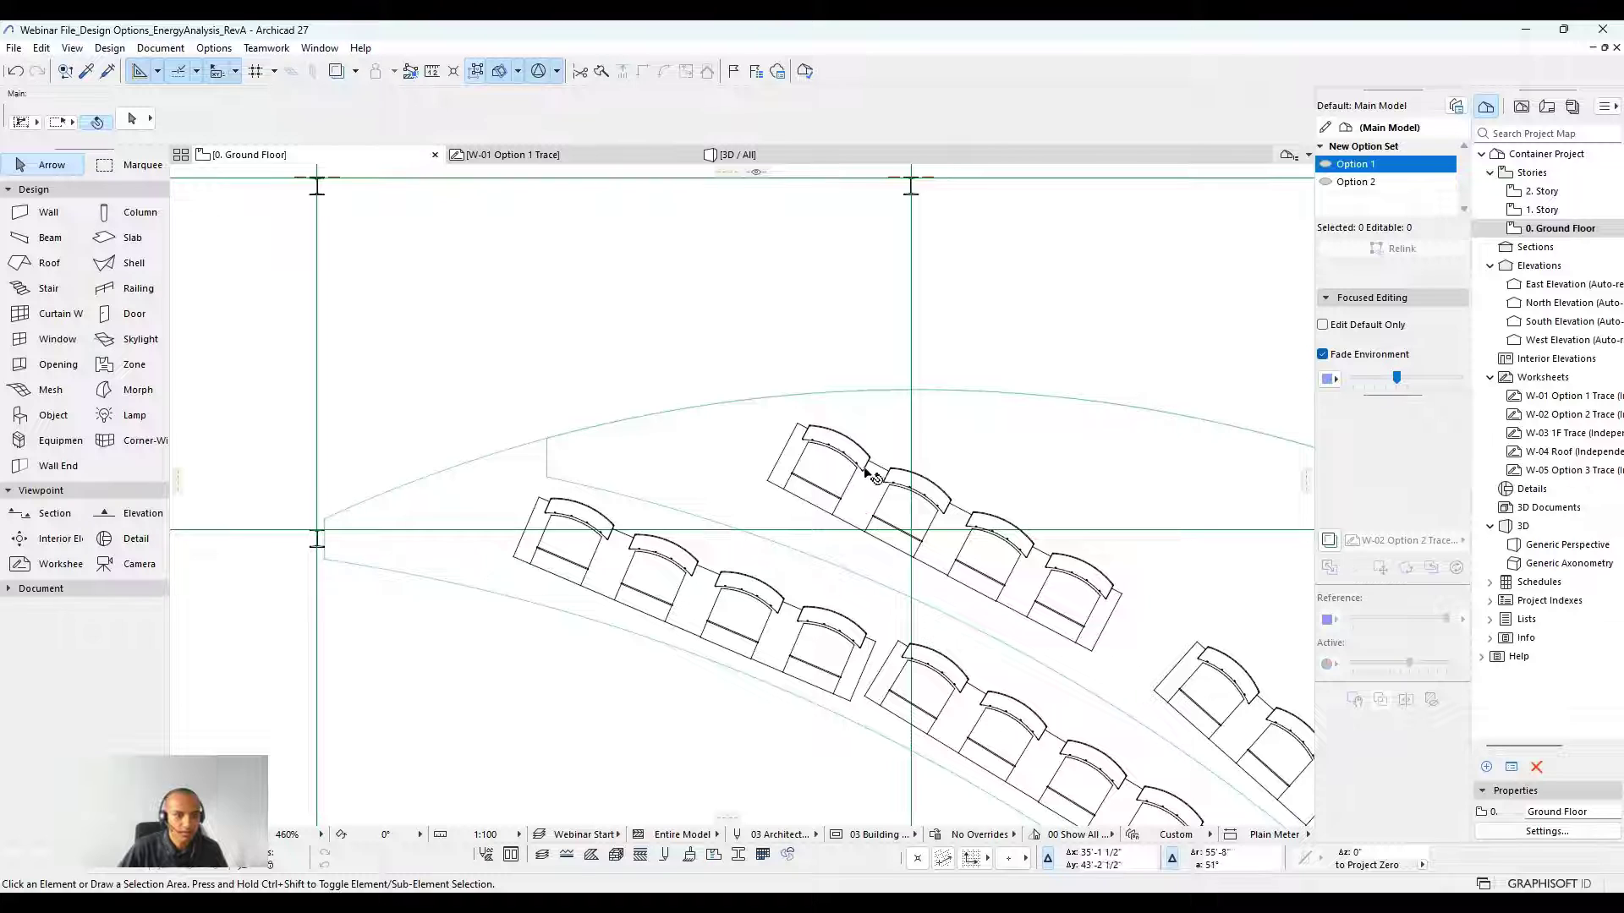
Relink the two curved slabs and four of the five seat rows between grids B and C to Option 1.
{"action": "left_click", "coordinate": [810, 433]}
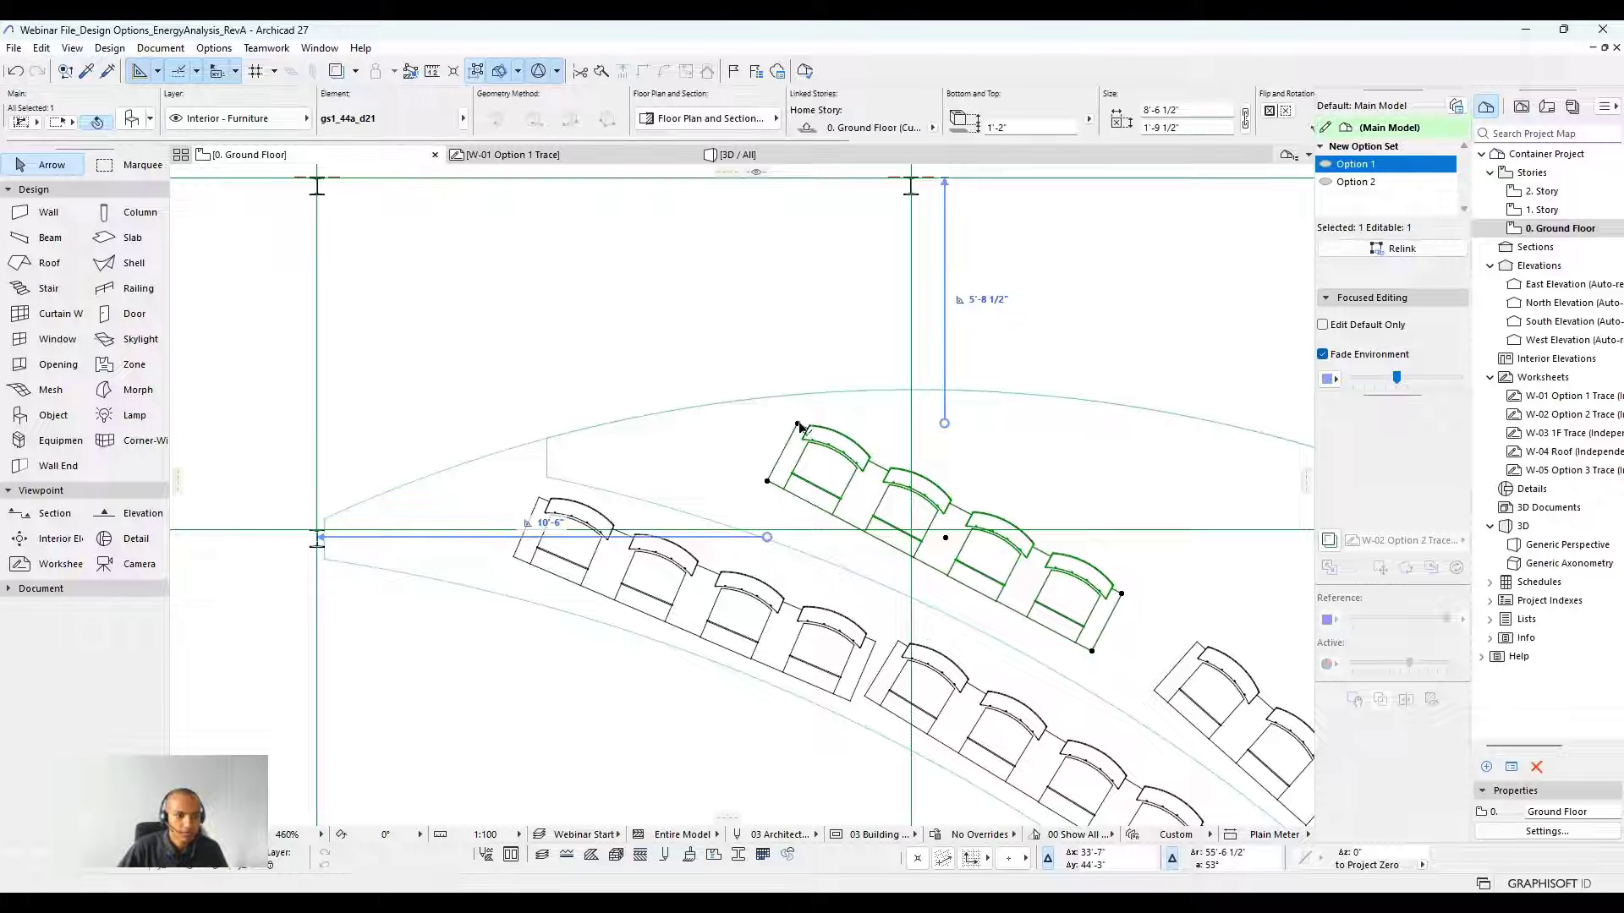
{"action": "left_click", "coordinate": [1391, 248]}
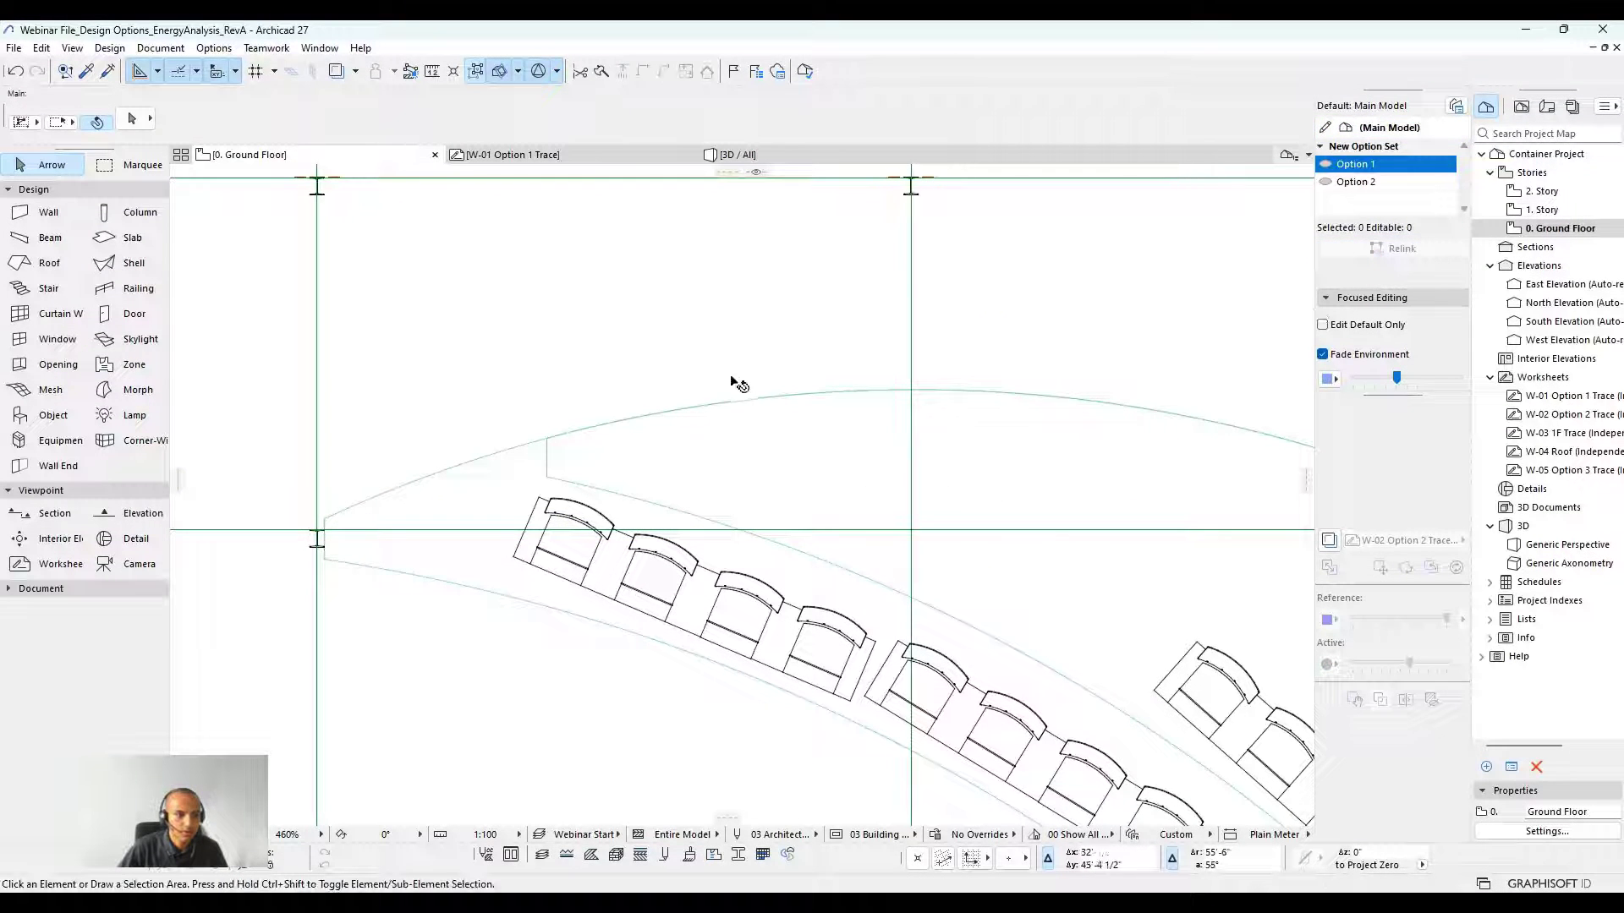
{"action": "left_click", "coordinate": [751, 413]}
{"action": "left_click", "coordinate": [506, 488], "text": "shift"}
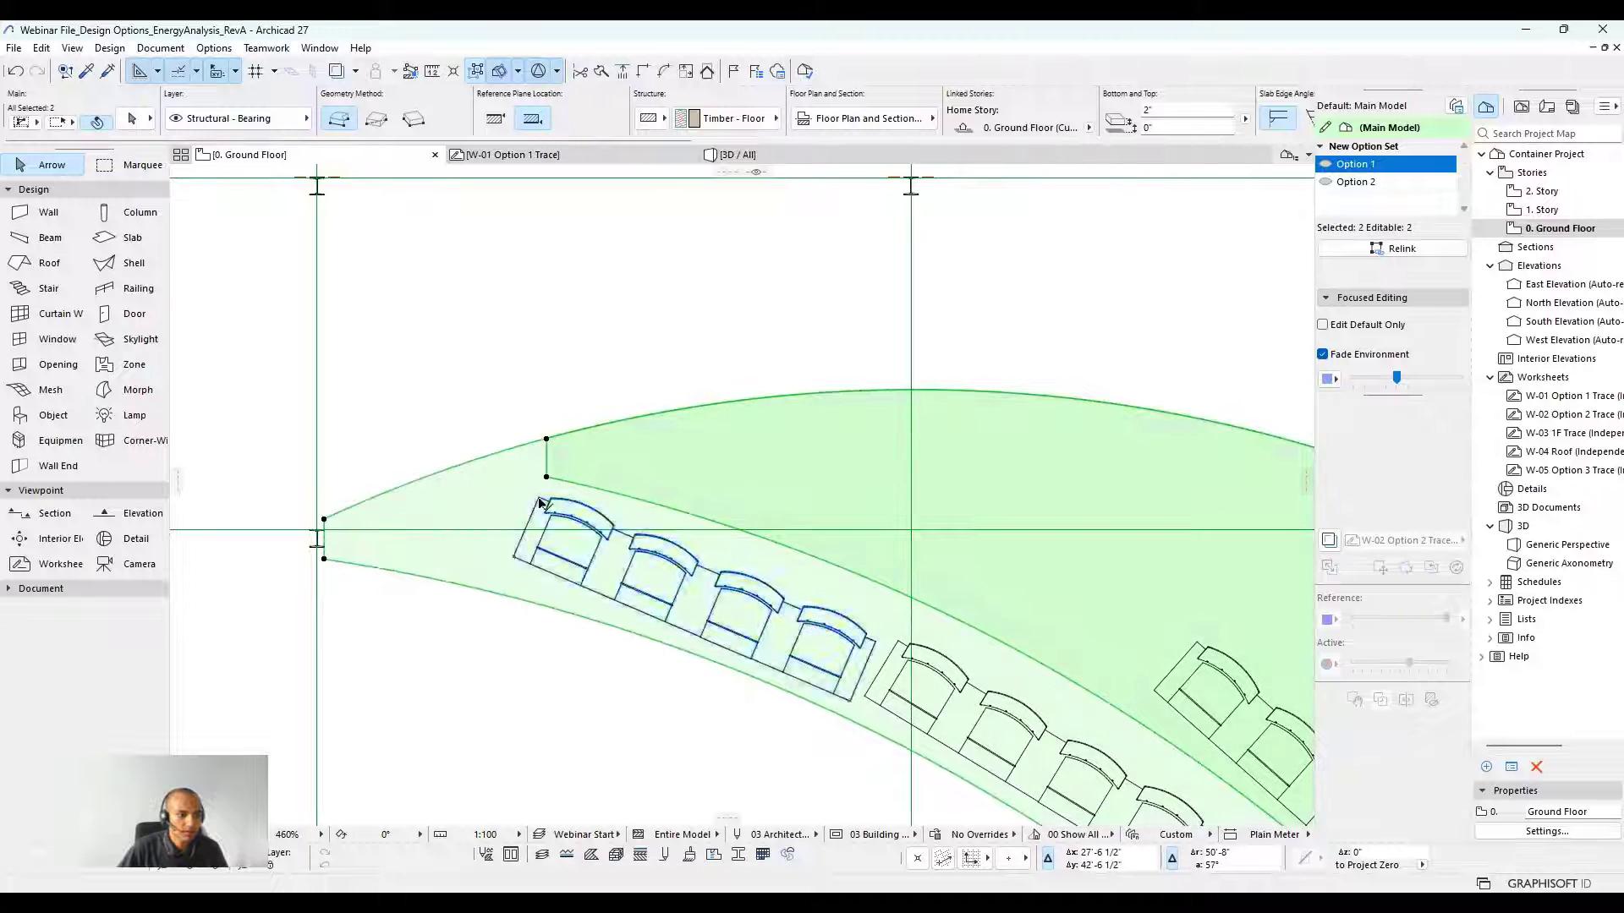
{"action": "left_click", "coordinate": [541, 517], "text": "shift"}
{"action": "left_click", "coordinate": [940, 647], "text": "shift"}
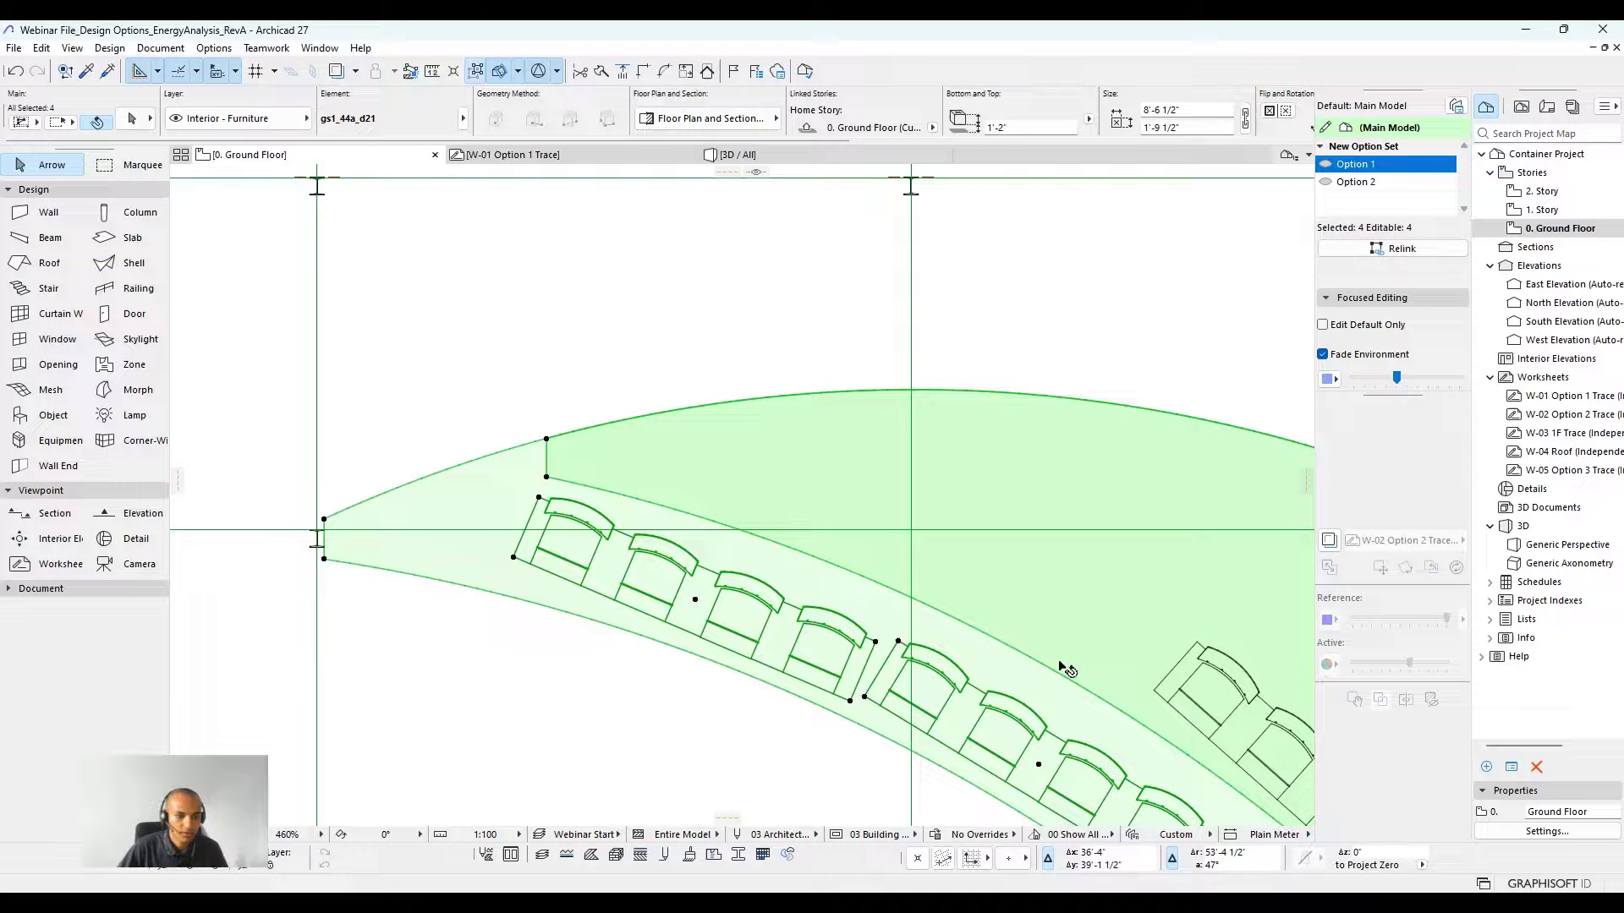
{"action": "left_click", "coordinate": [1215, 653], "text": "shift"}
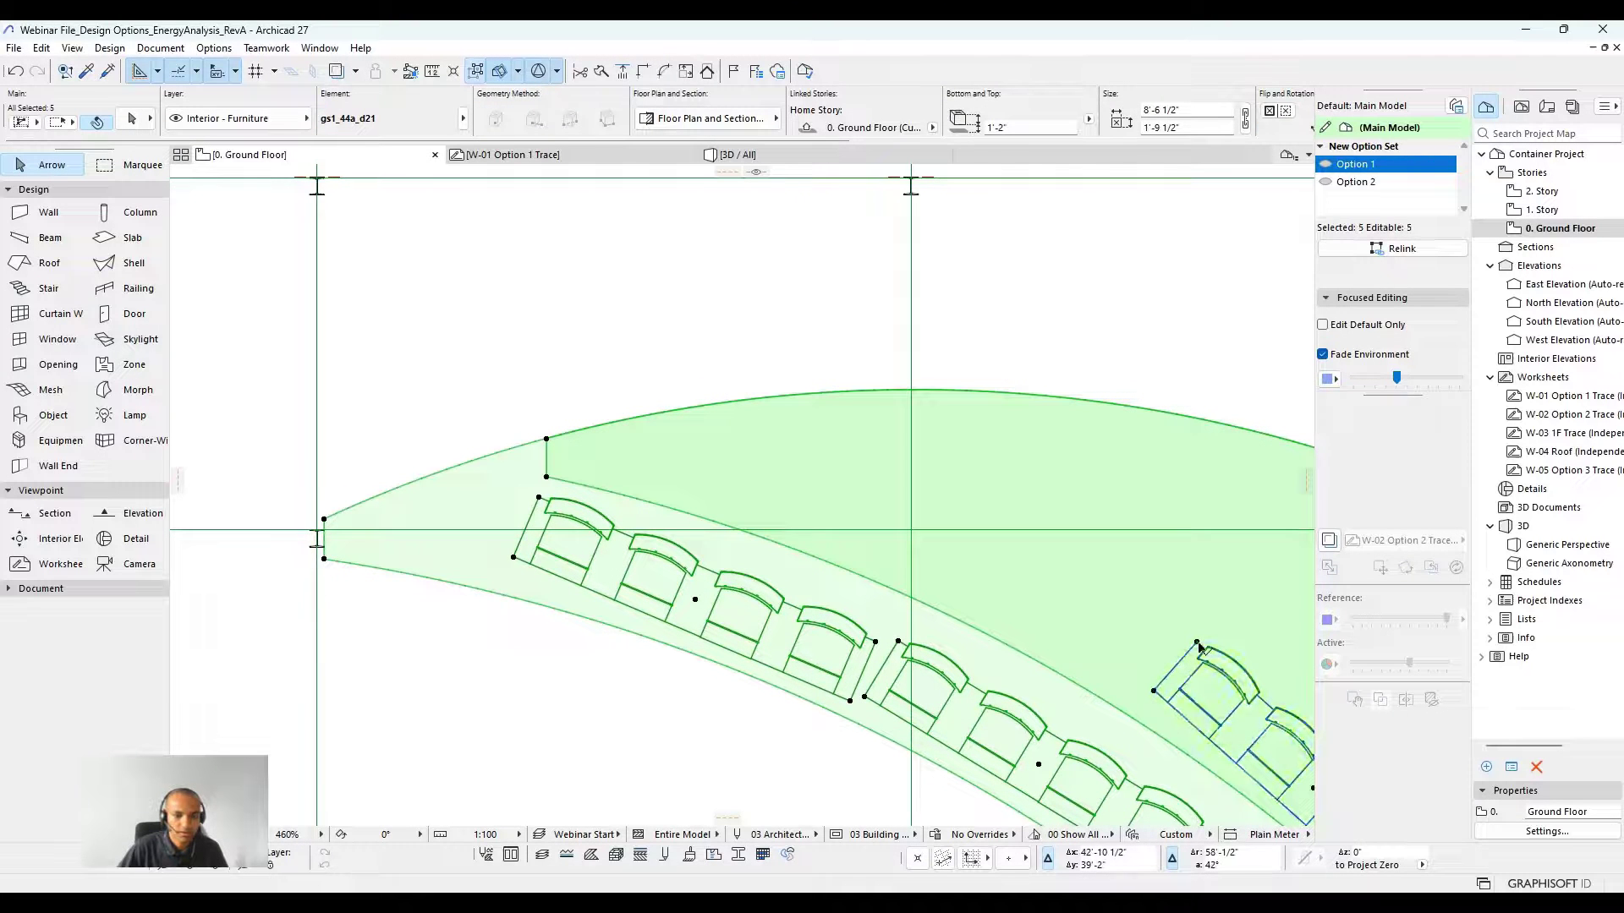
{"action": "left_click", "coordinate": [1374, 248]}
Relink the last remaining seat row beside the east wing to Option 1.
{"action": "scroll", "coordinate": [977, 390], "scroll_direction": "down", "scroll_amount": 3}
{"action": "middle_click_drag", "start_coordinate": [1104, 395], "coordinate": [964, 395]}
{"action": "middle_click_drag", "start_coordinate": [1056, 418], "coordinate": [956, 407]}
{"action": "middle_click_drag", "start_coordinate": [605, 326], "coordinate": [690, 341]}
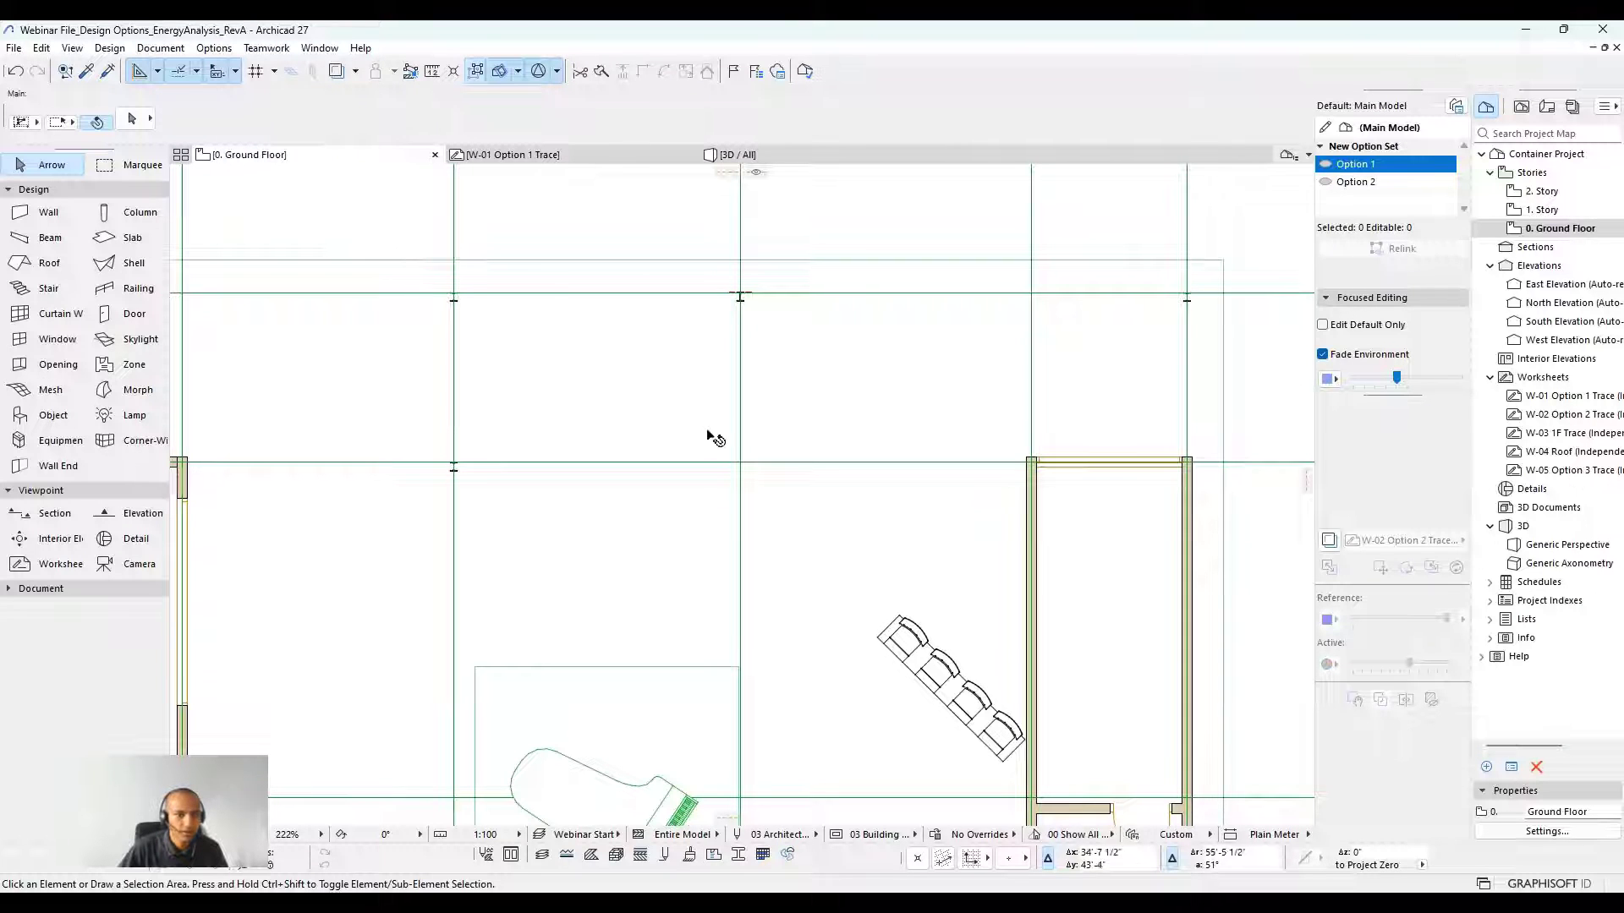
{"action": "middle_click_drag", "start_coordinate": [708, 391], "coordinate": [749, 420]}
{"action": "middle_click_drag", "start_coordinate": [936, 623], "coordinate": [901, 554]}
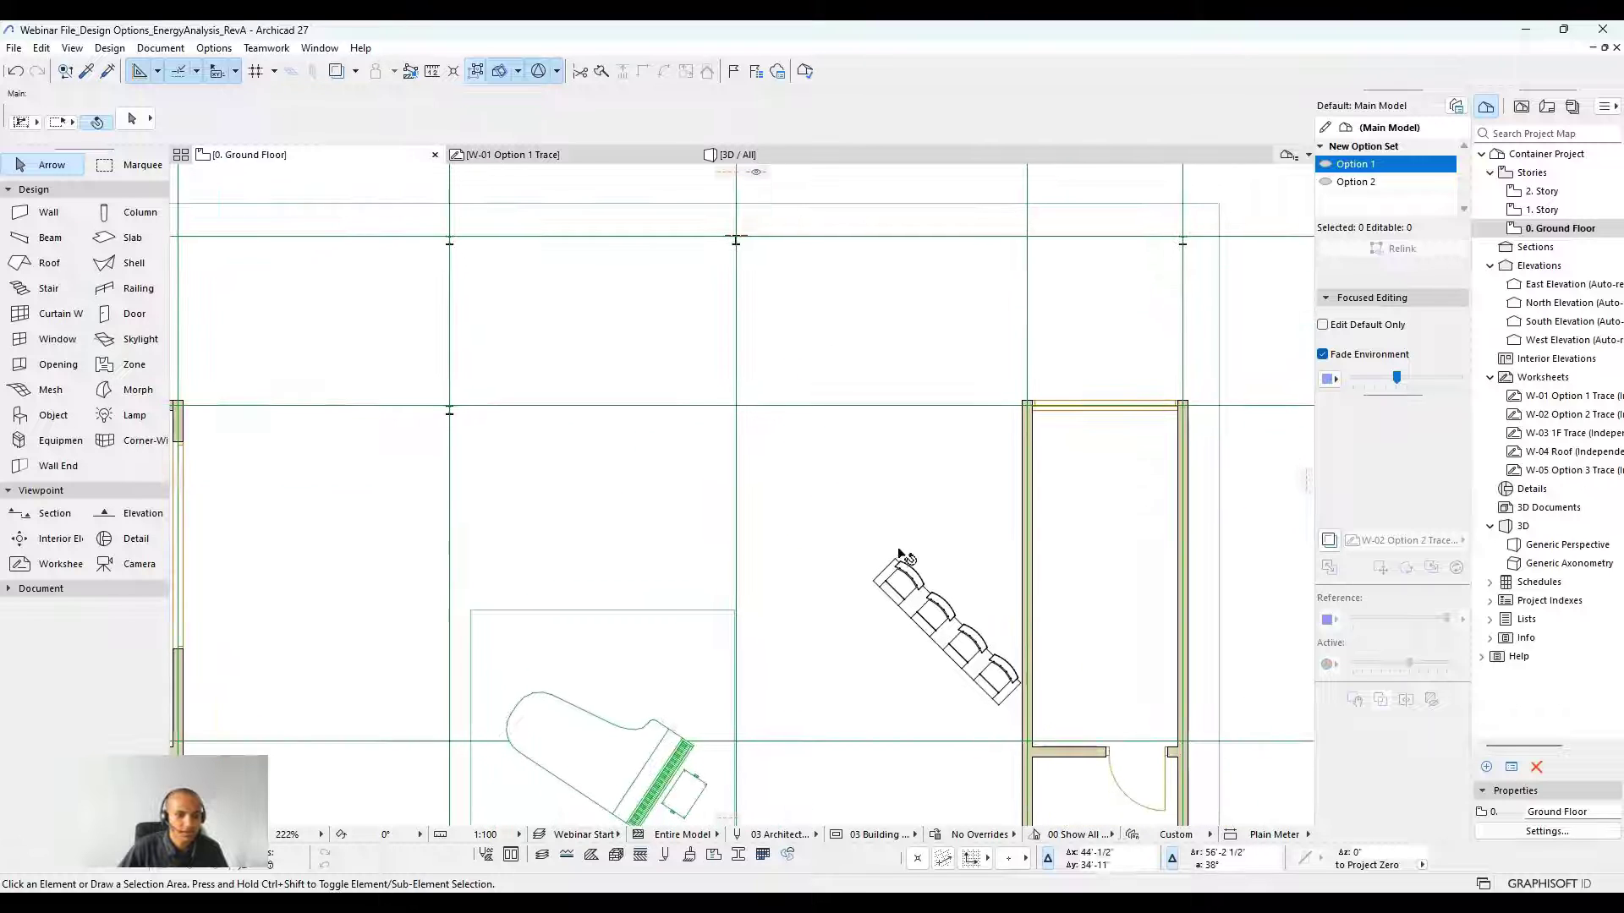
{"action": "left_click", "coordinate": [897, 565]}
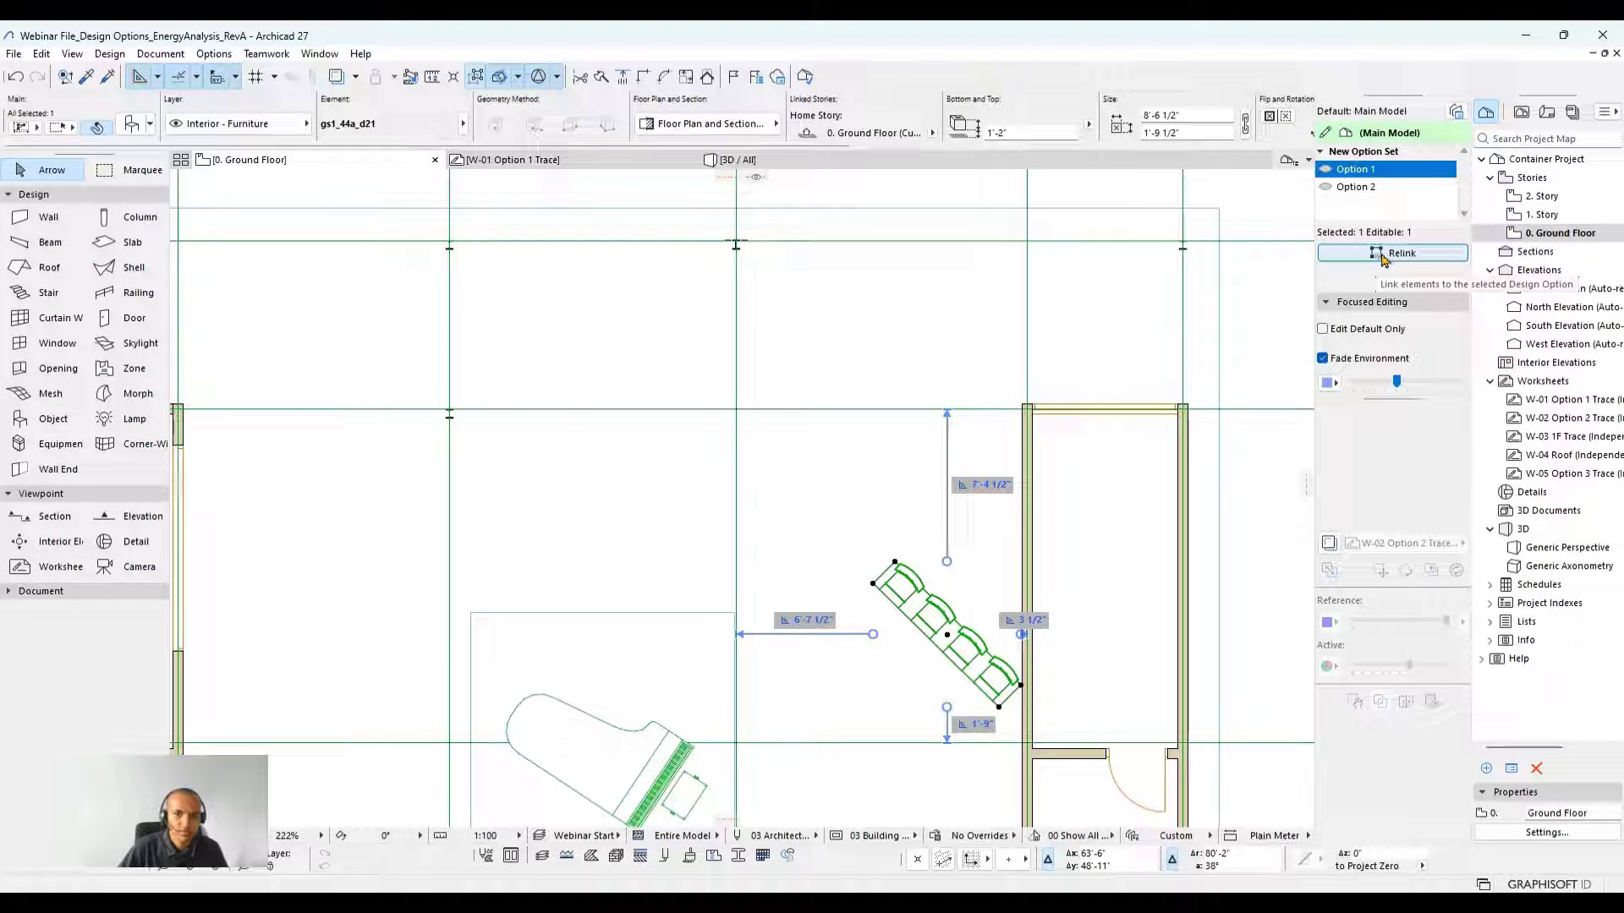
{"action": "left_click", "coordinate": [1387, 254]}
Check the remaining columns along grids A and B around the cleared seating area.
{"action": "scroll", "coordinate": [989, 406], "scroll_direction": "up", "scroll_amount": 2}
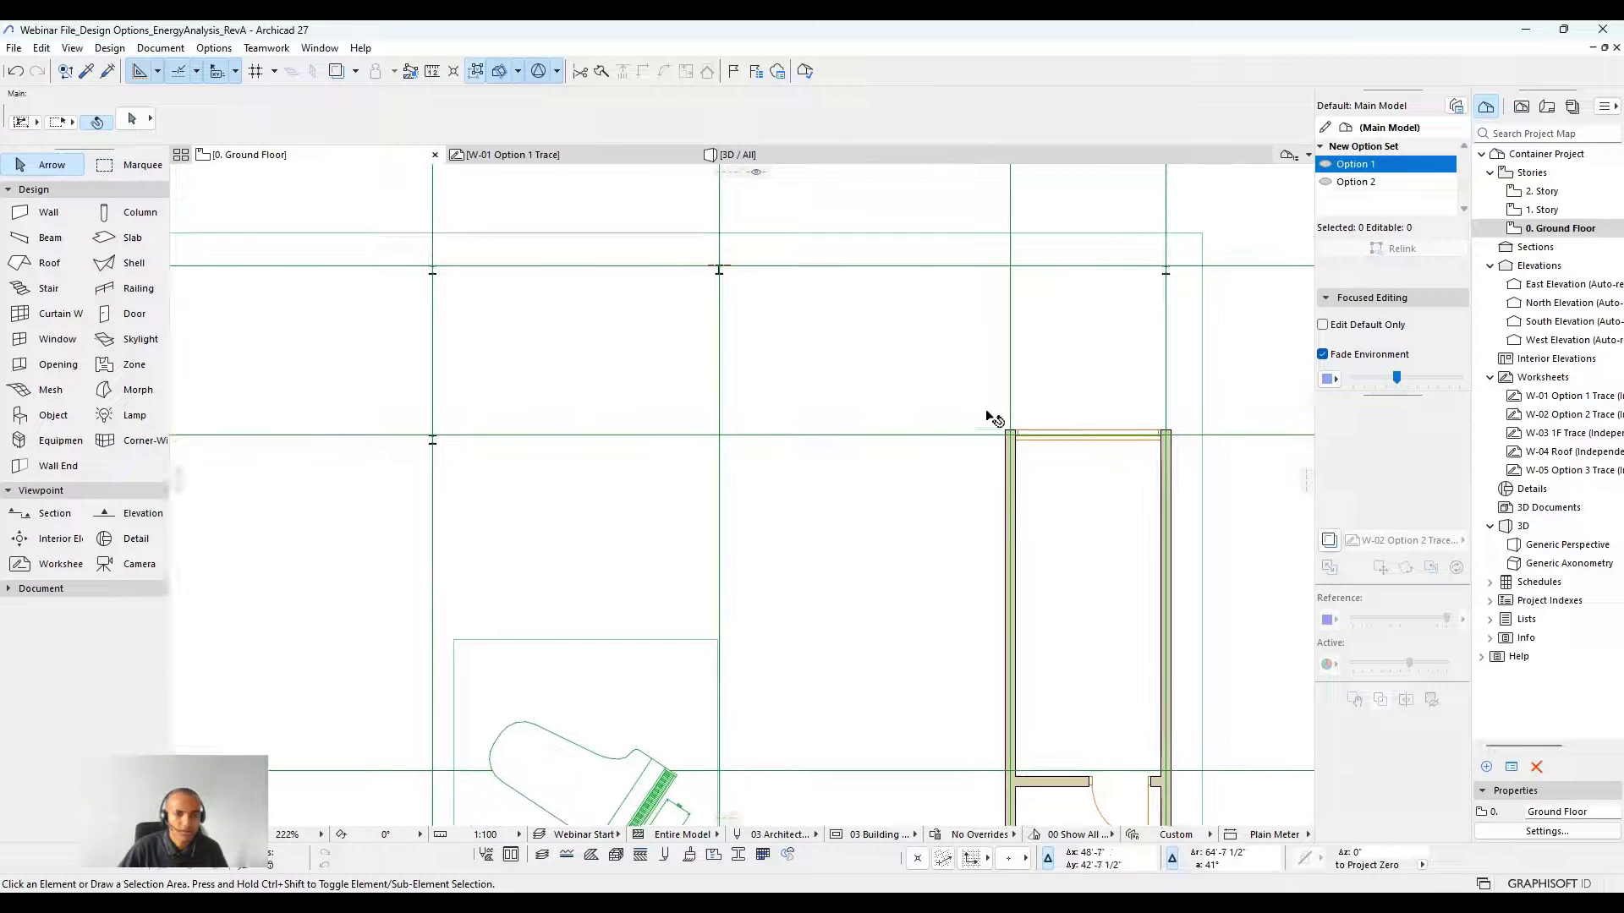
{"action": "scroll", "coordinate": [939, 349], "scroll_direction": "down", "scroll_amount": 2}
{"action": "middle_click_drag", "start_coordinate": [938, 348], "coordinate": [1104, 275]}
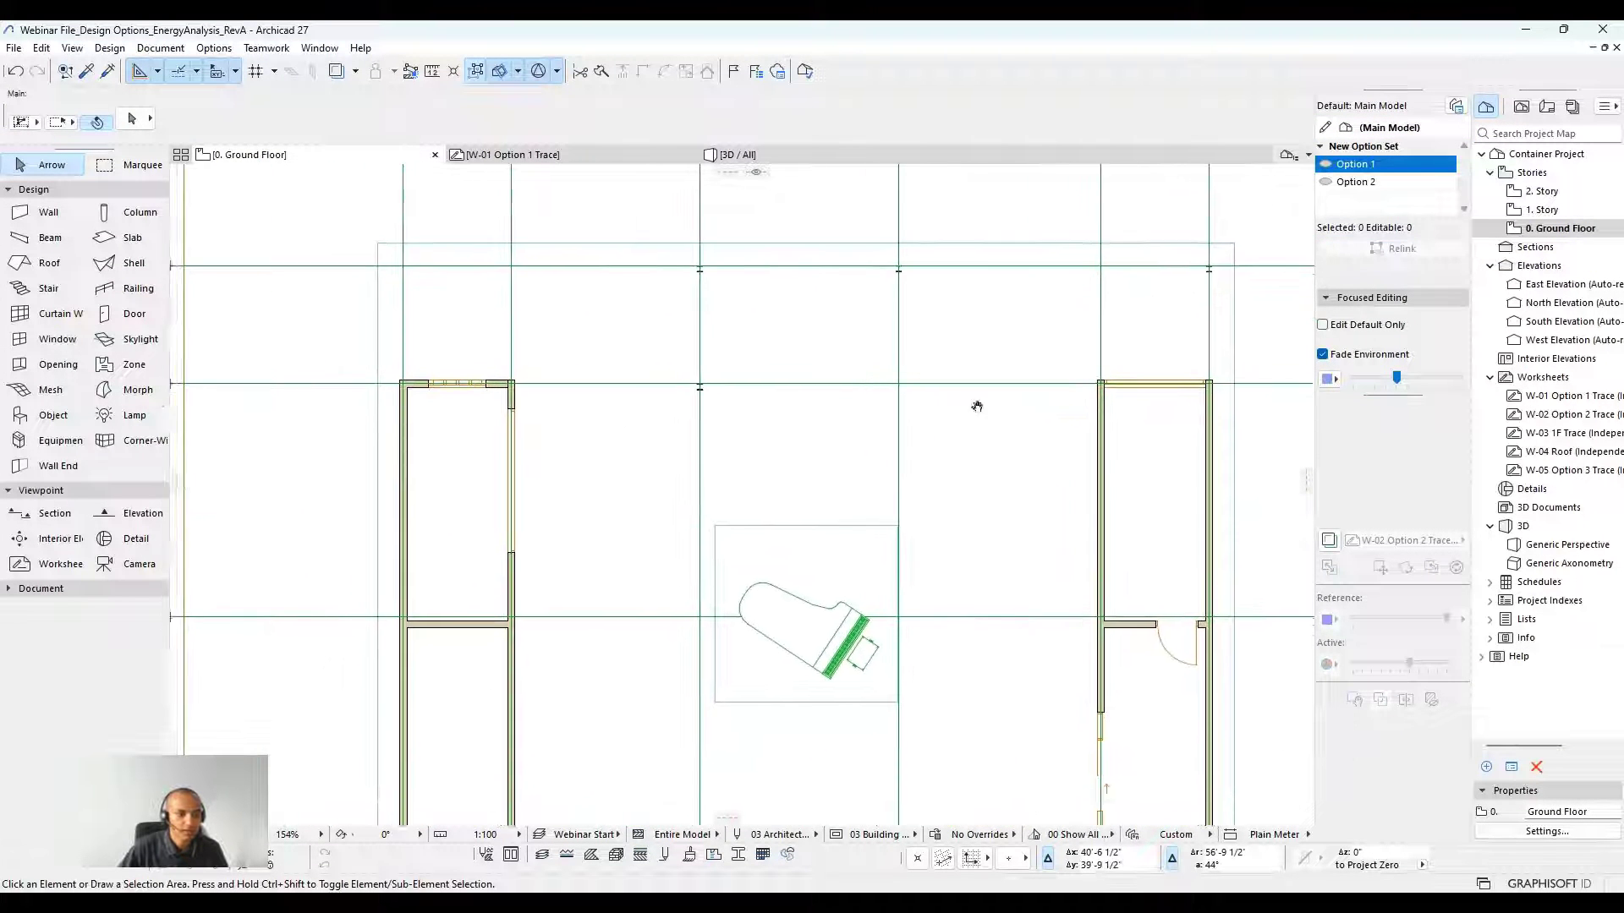
{"action": "middle_click_drag", "start_coordinate": [975, 406], "coordinate": [1036, 486]}
{"action": "scroll", "coordinate": [797, 460], "scroll_direction": "up", "scroll_amount": 3}
{"action": "scroll", "coordinate": [799, 464], "scroll_direction": "up", "scroll_amount": 1}
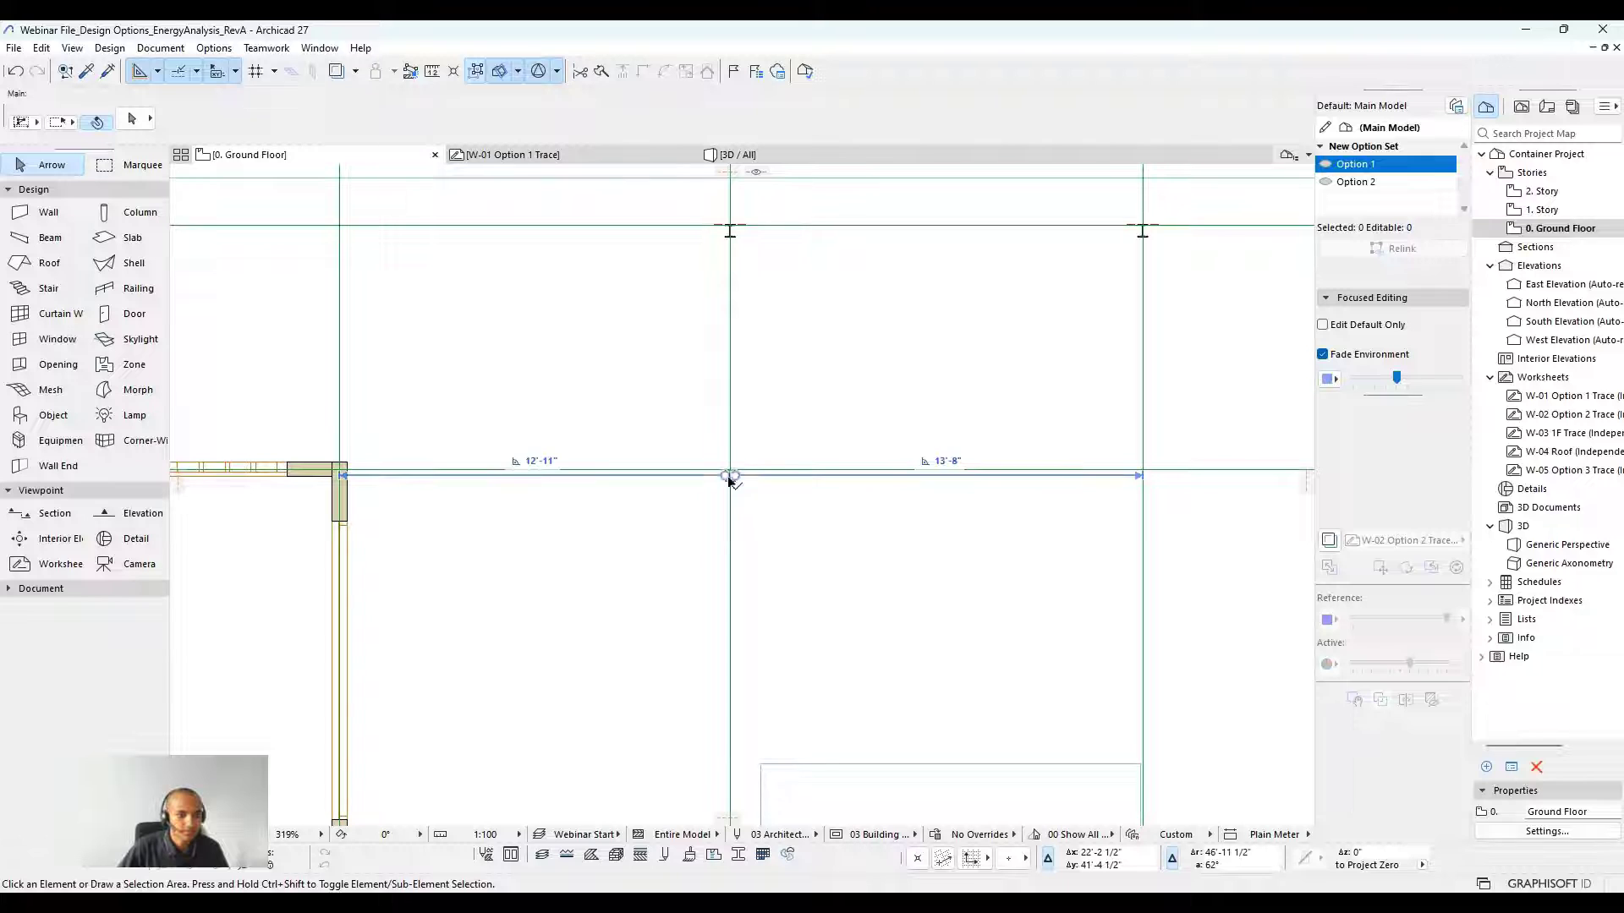
{"action": "left_click", "coordinate": [730, 477]}
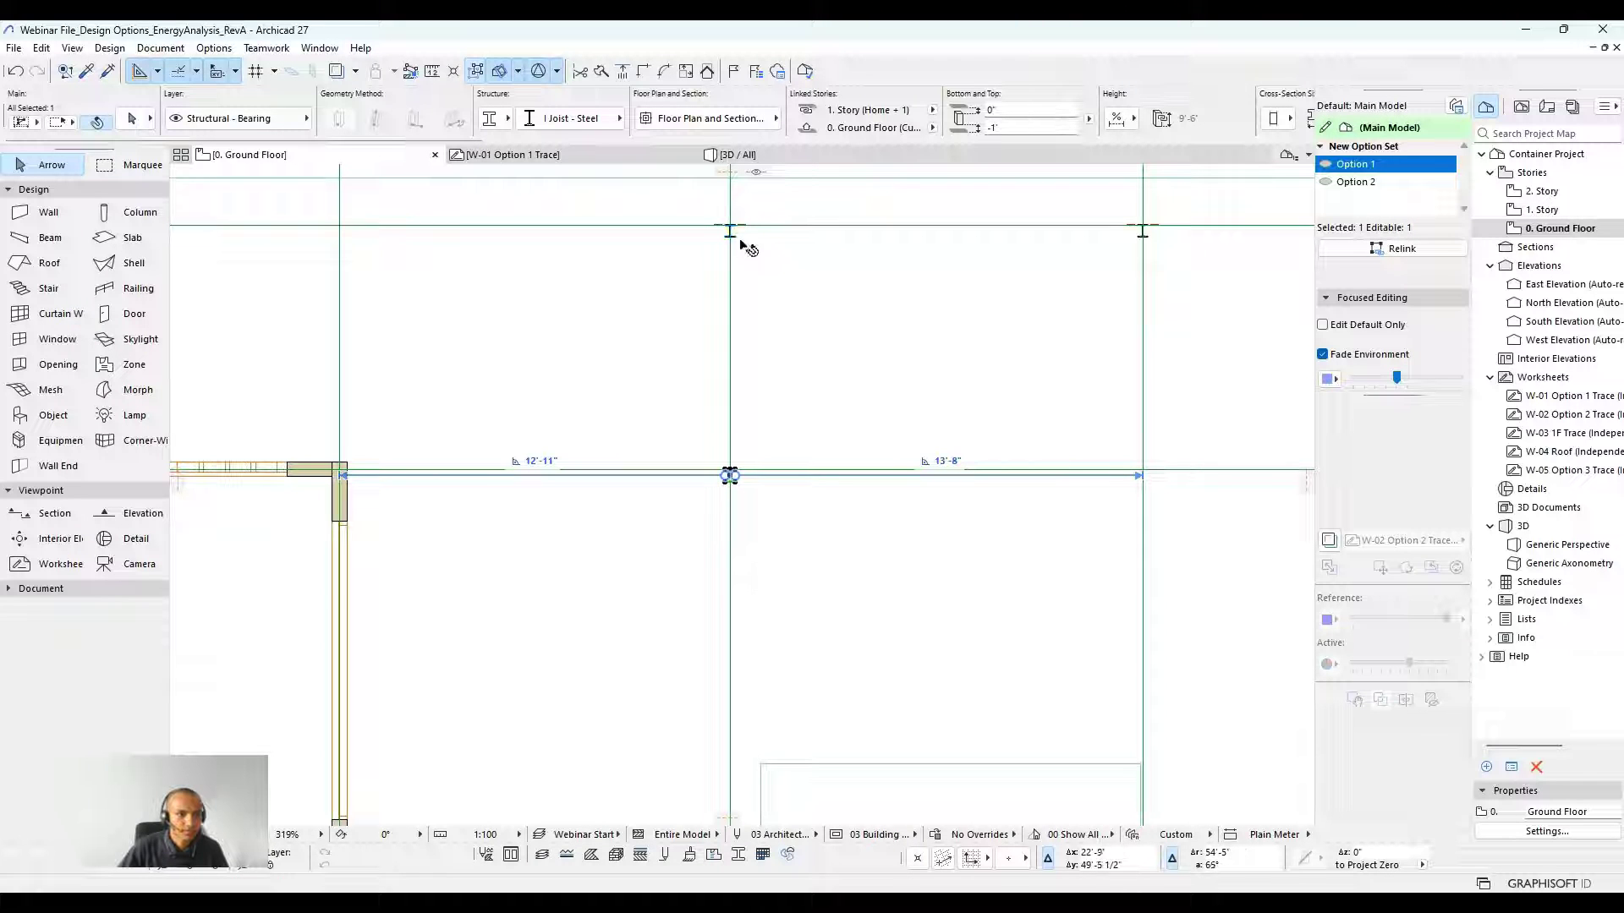
{"action": "left_click", "coordinate": [729, 233], "text": "shift"}
{"action": "middle_click_drag", "start_coordinate": [1145, 245], "coordinate": [1015, 323]}
{"action": "left_click", "coordinate": [799, 347]}
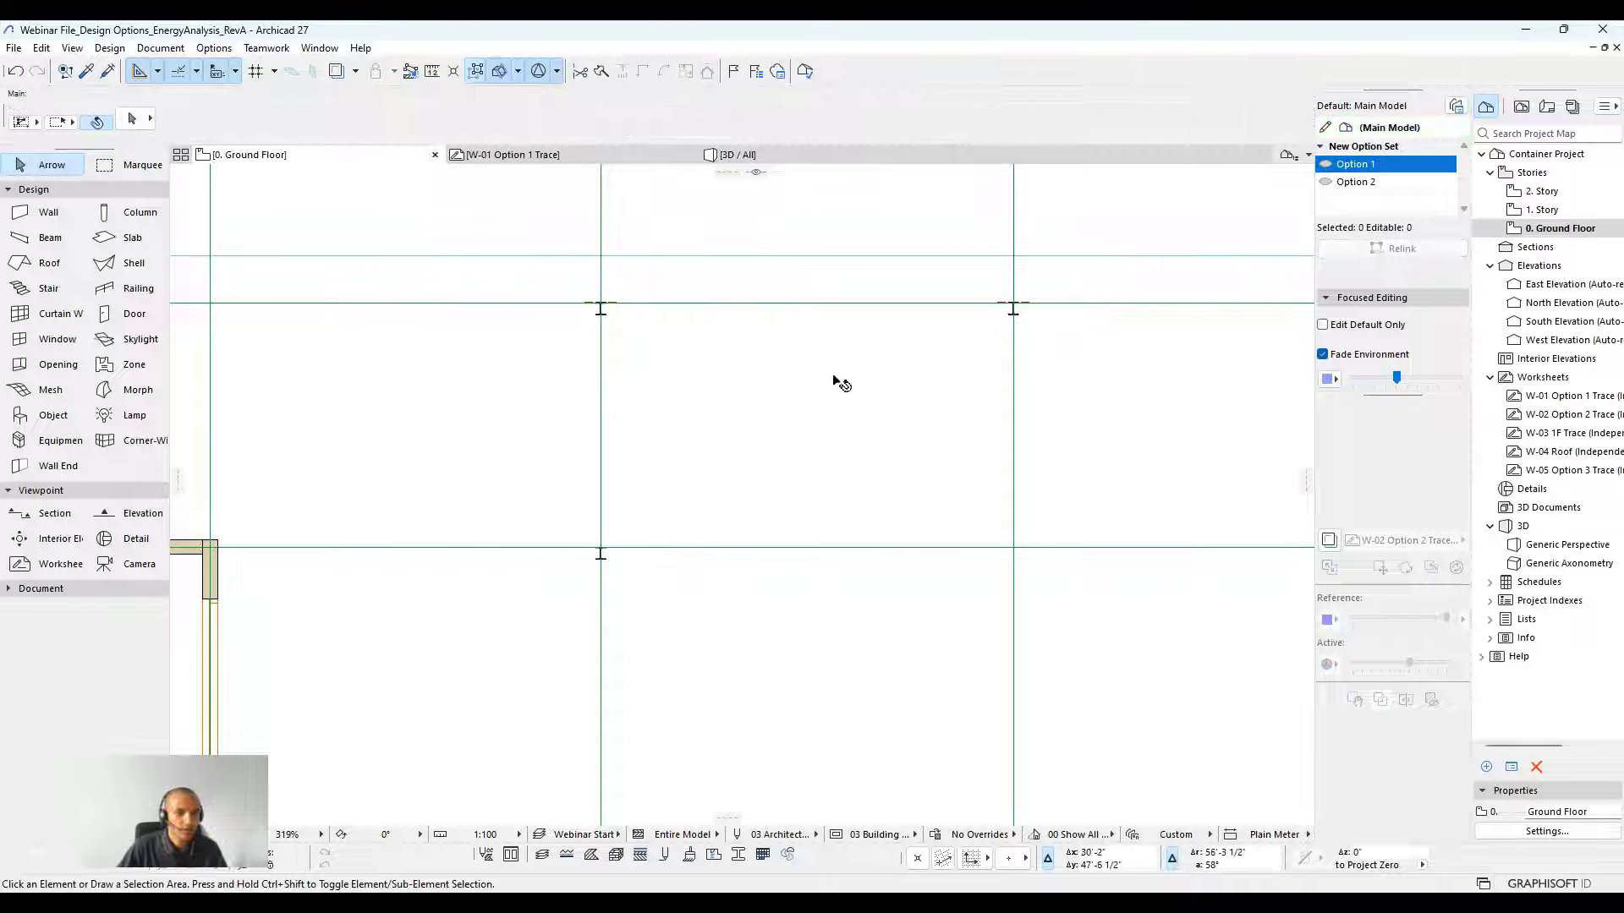
{"action": "scroll", "coordinate": [833, 381], "scroll_direction": "down", "scroll_amount": 2}
{"action": "scroll", "coordinate": [1018, 290], "scroll_direction": "down", "scroll_amount": 2}
{"action": "scroll", "coordinate": [1217, 325], "scroll_direction": "down", "scroll_amount": 1}
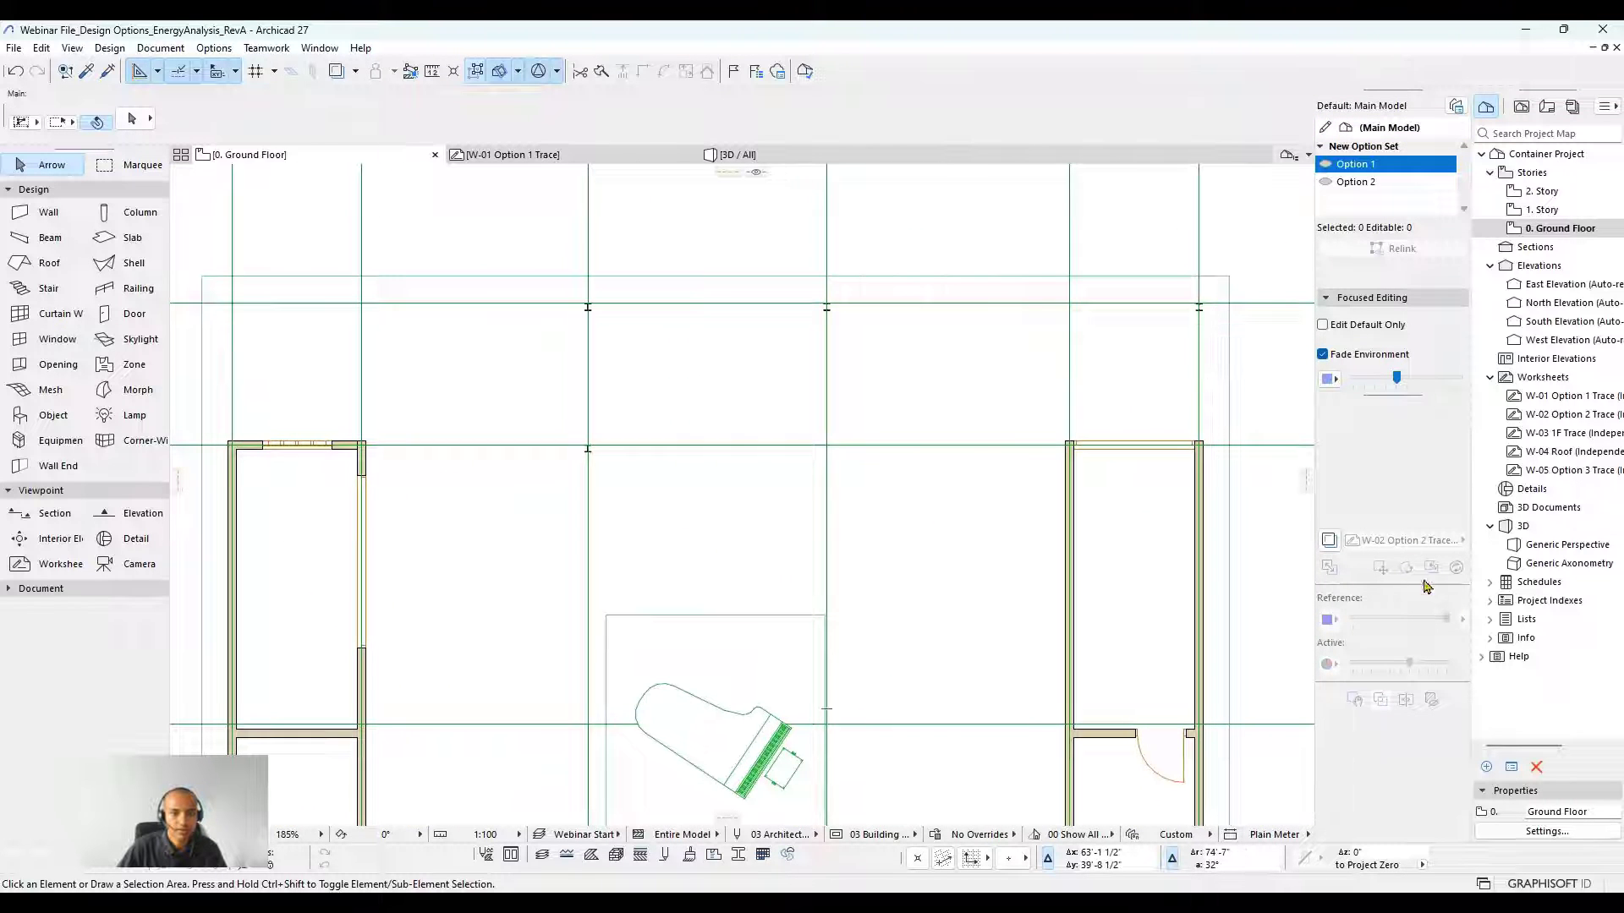
Show the W-02 Option 2 Trace reference and compare its columns, walls and annotated openings with the Ground Floor plan.
{"action": "left_click", "coordinate": [1330, 542]}
{"action": "scroll", "coordinate": [592, 283], "scroll_direction": "up", "scroll_amount": 6}
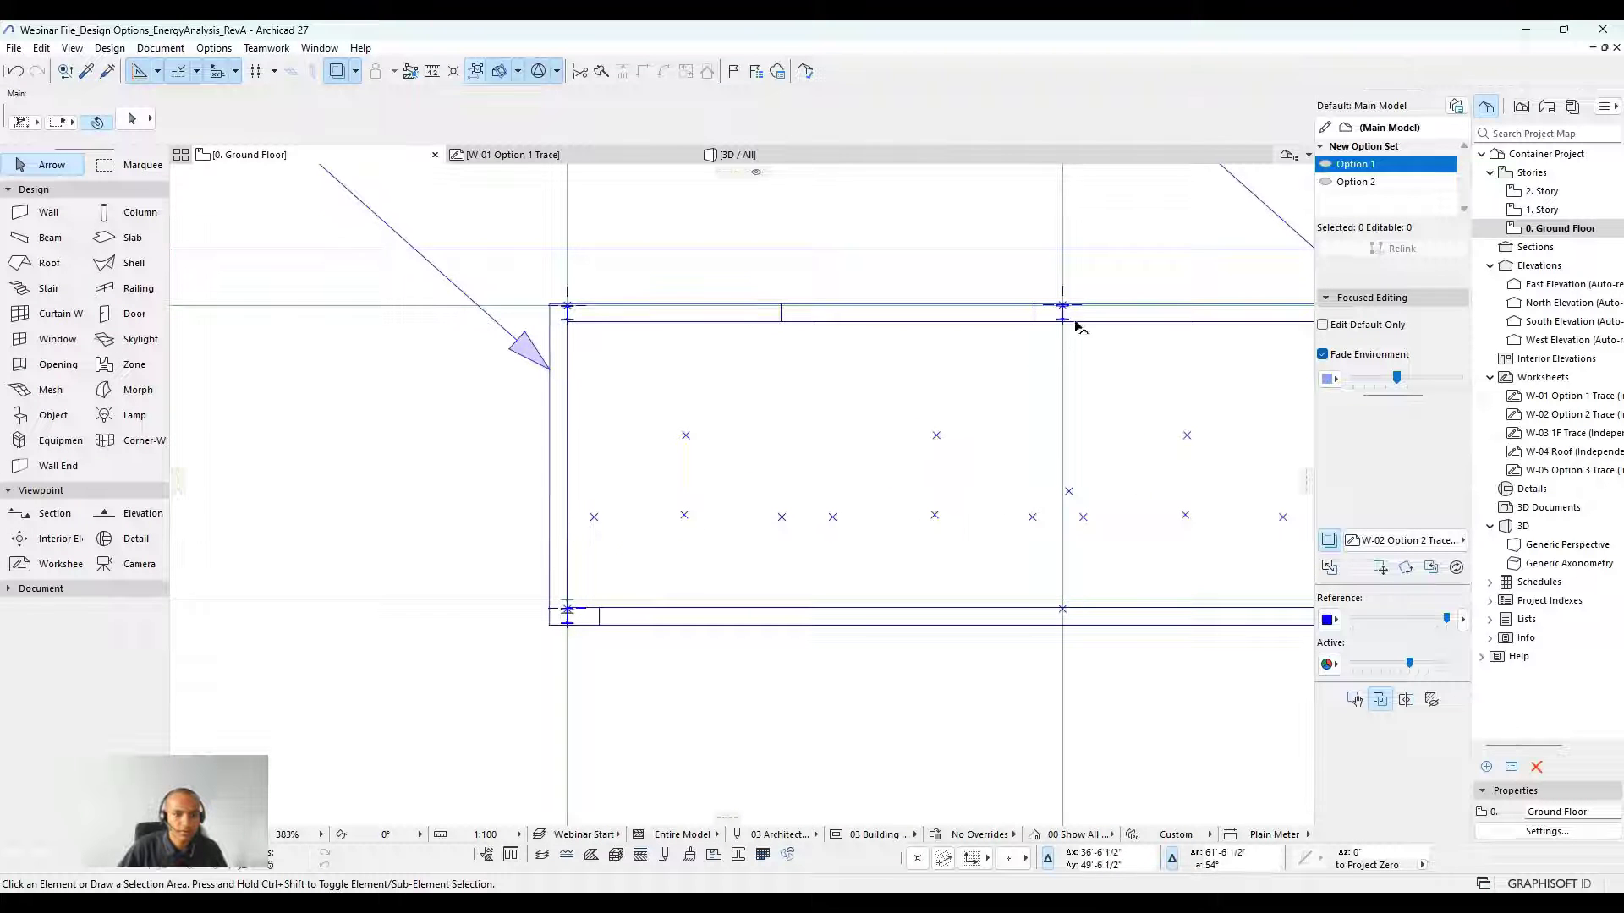
{"action": "scroll", "coordinate": [1077, 326], "scroll_direction": "down", "scroll_amount": 2}
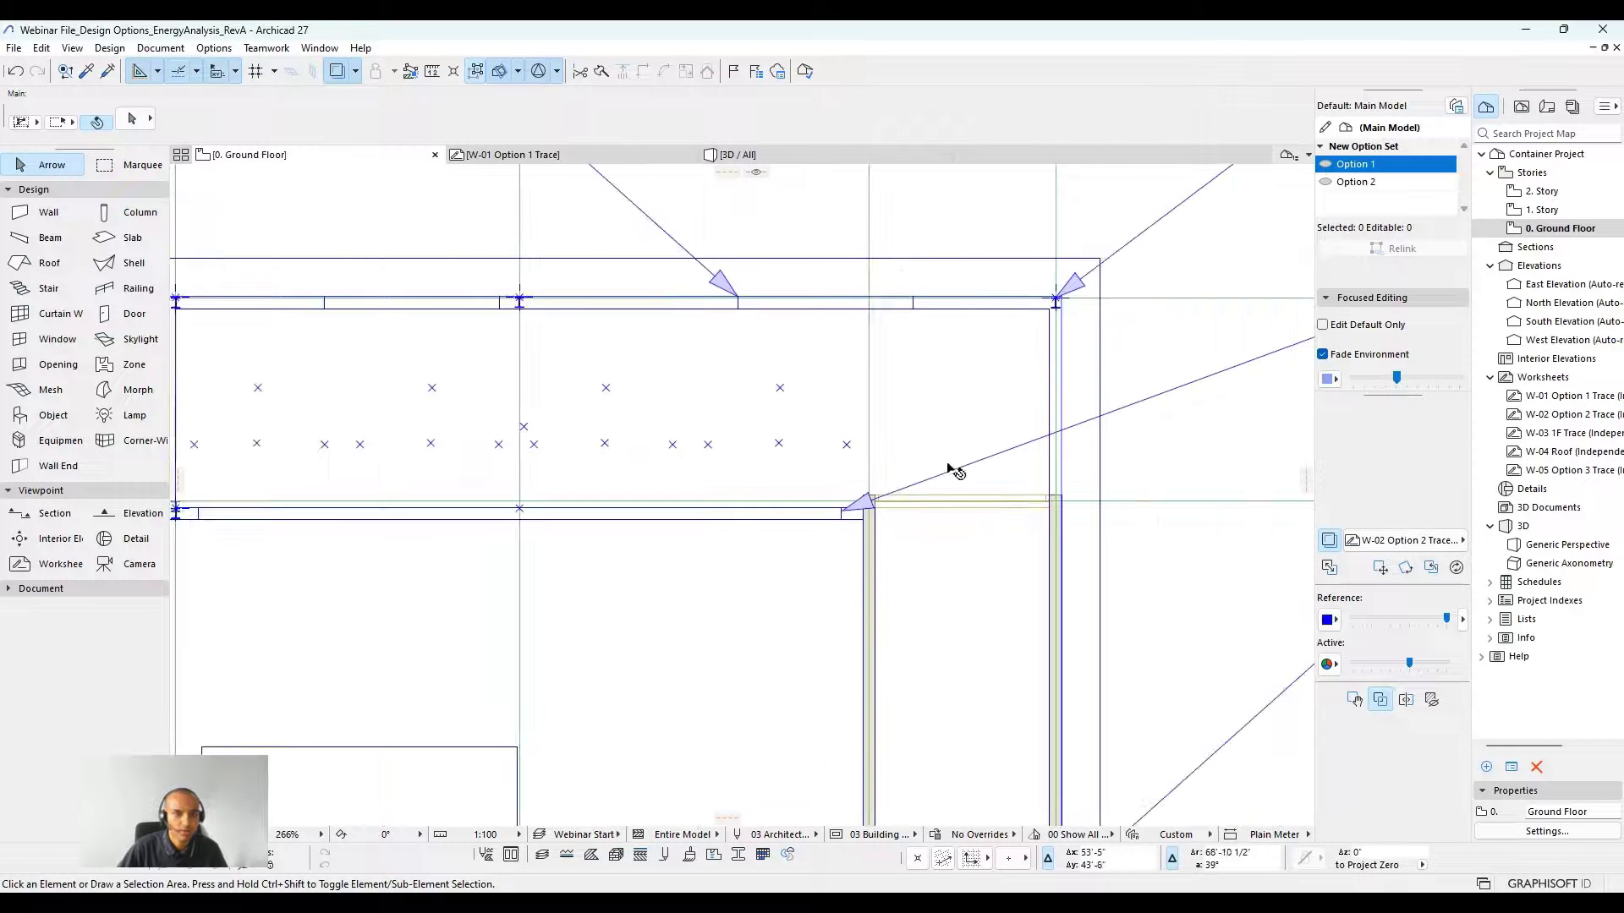
{"action": "middle_click_drag", "start_coordinate": [951, 468], "coordinate": [1058, 507]}
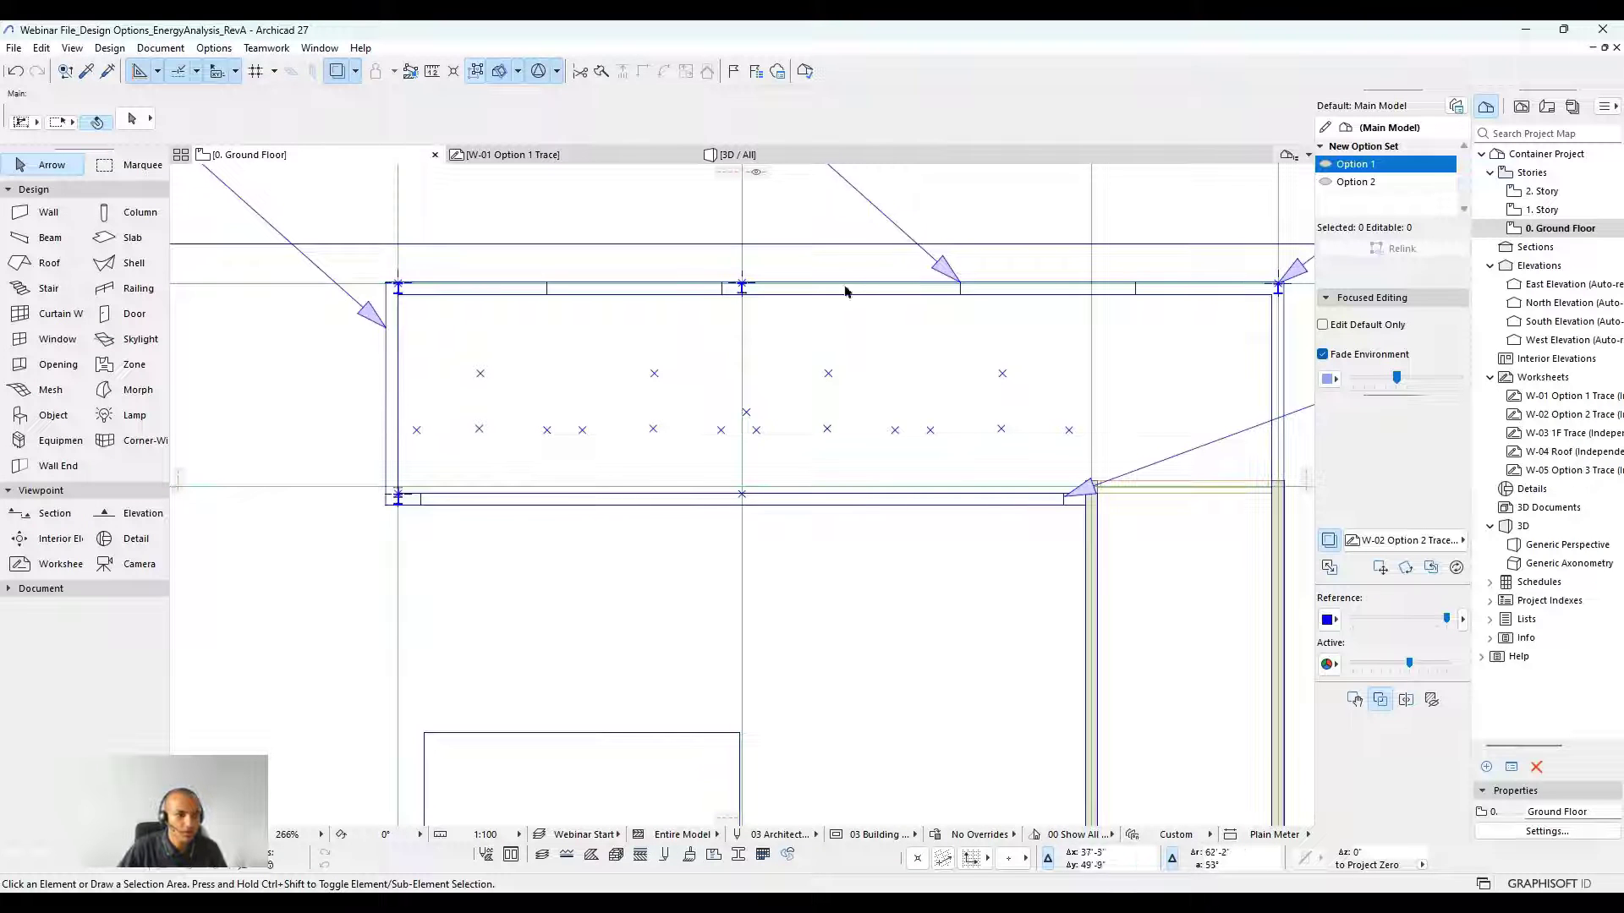
{"action": "middle_click_drag", "start_coordinate": [1246, 457], "coordinate": [1236, 466]}
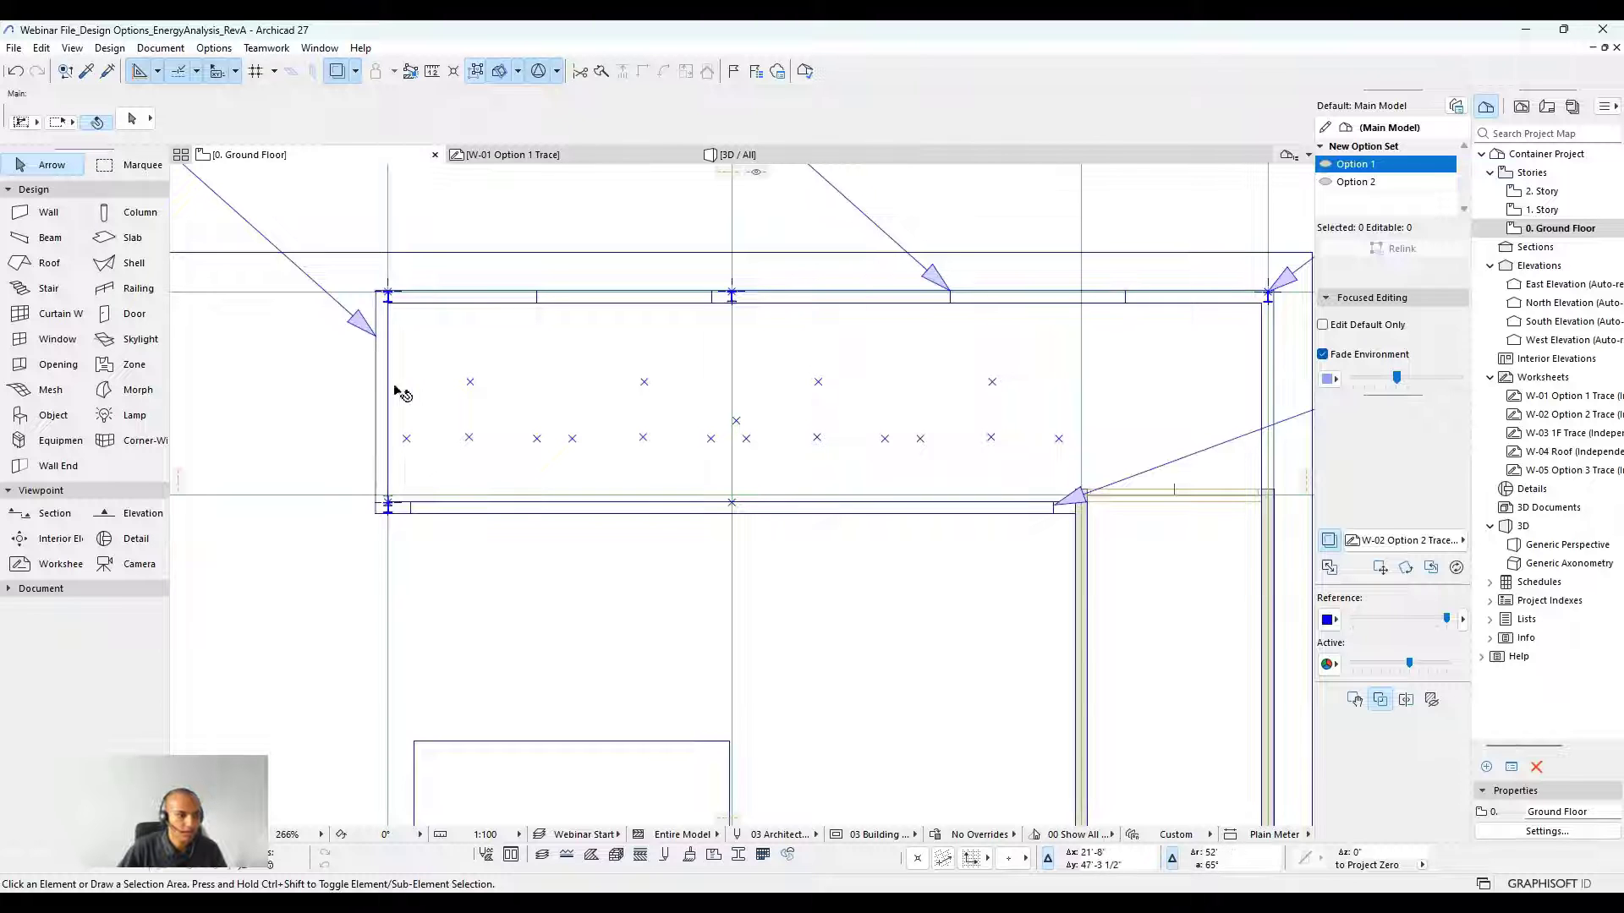
{"action": "scroll", "coordinate": [667, 413], "scroll_direction": "down", "scroll_amount": 5}
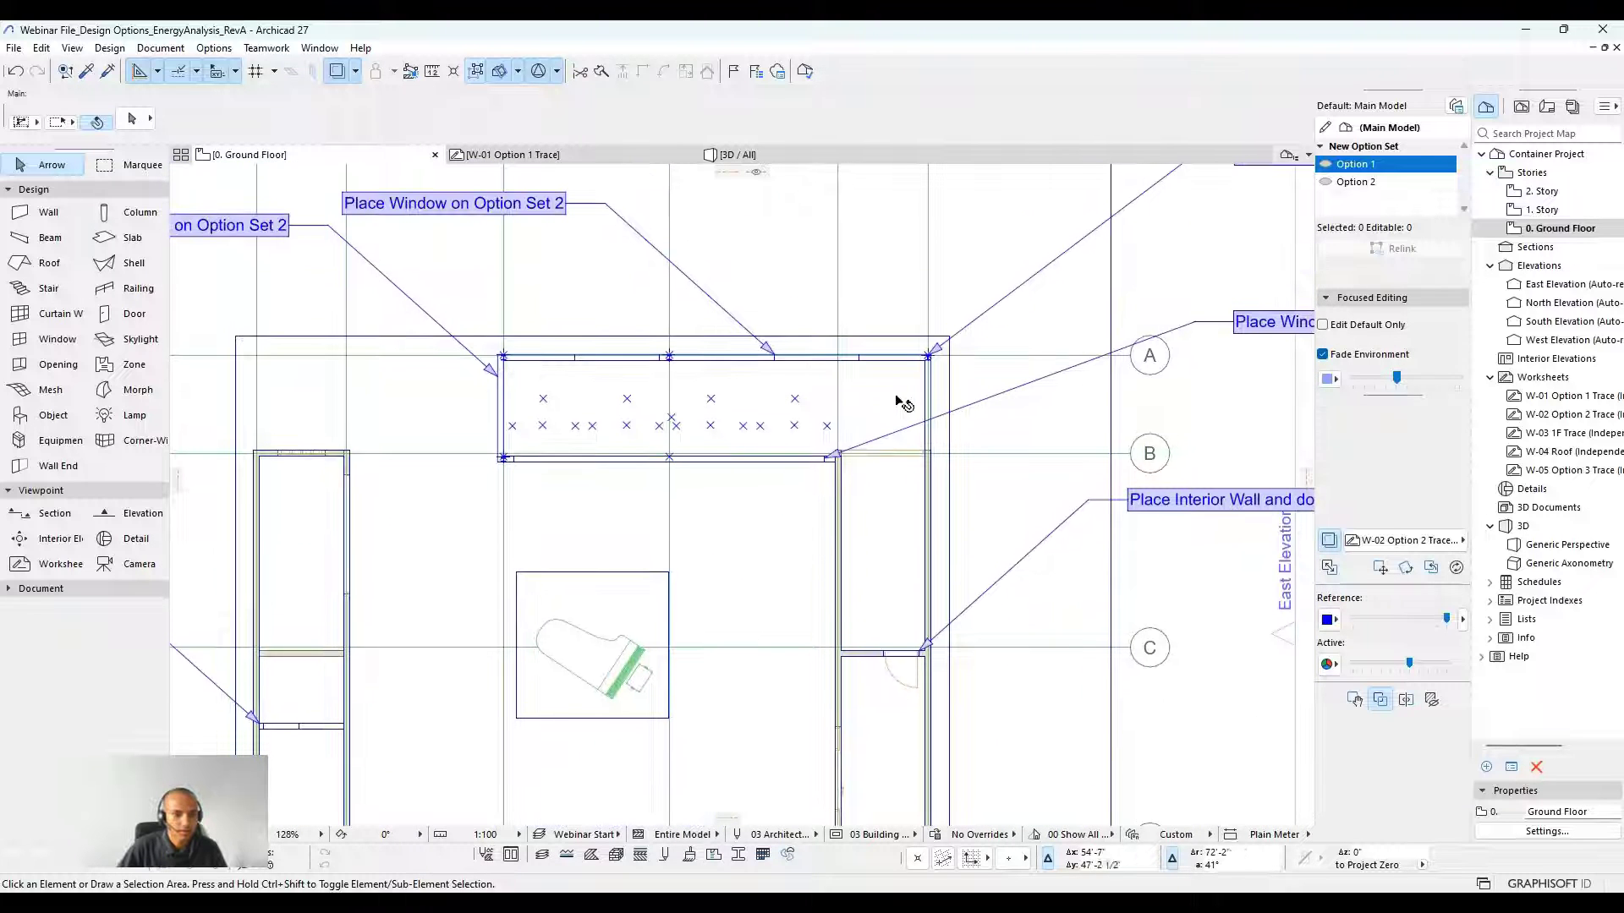
{"action": "scroll", "coordinate": [829, 476], "scroll_direction": "up", "scroll_amount": 3}
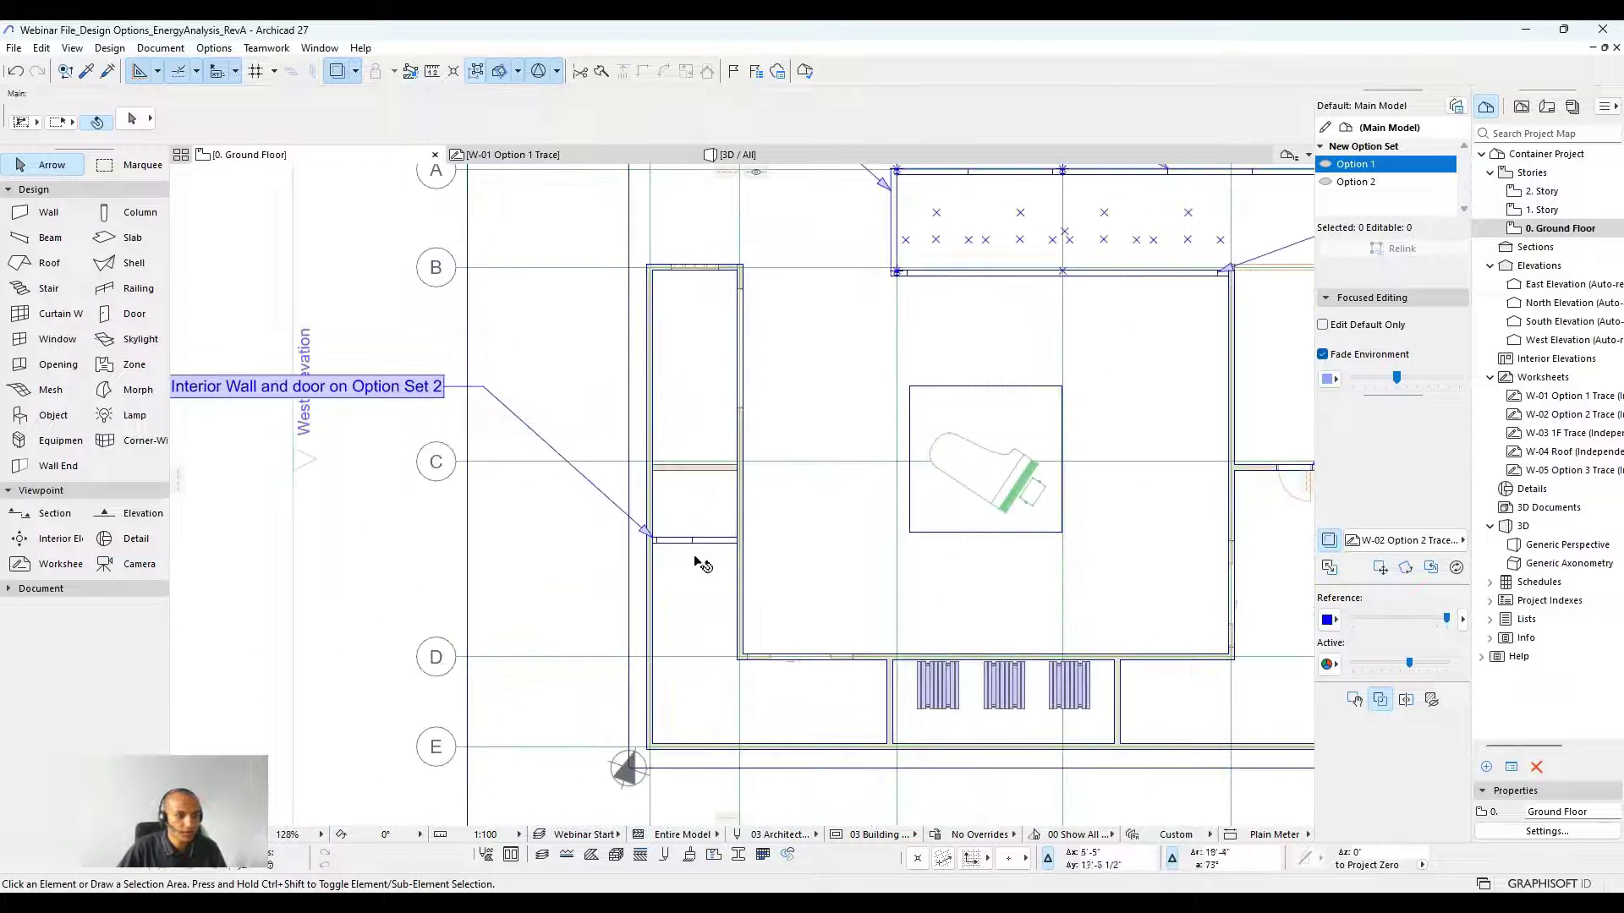
{"action": "scroll", "coordinate": [698, 559], "scroll_direction": "up", "scroll_amount": 2}
{"action": "middle_click_drag", "start_coordinate": [694, 558], "coordinate": [863, 516]}
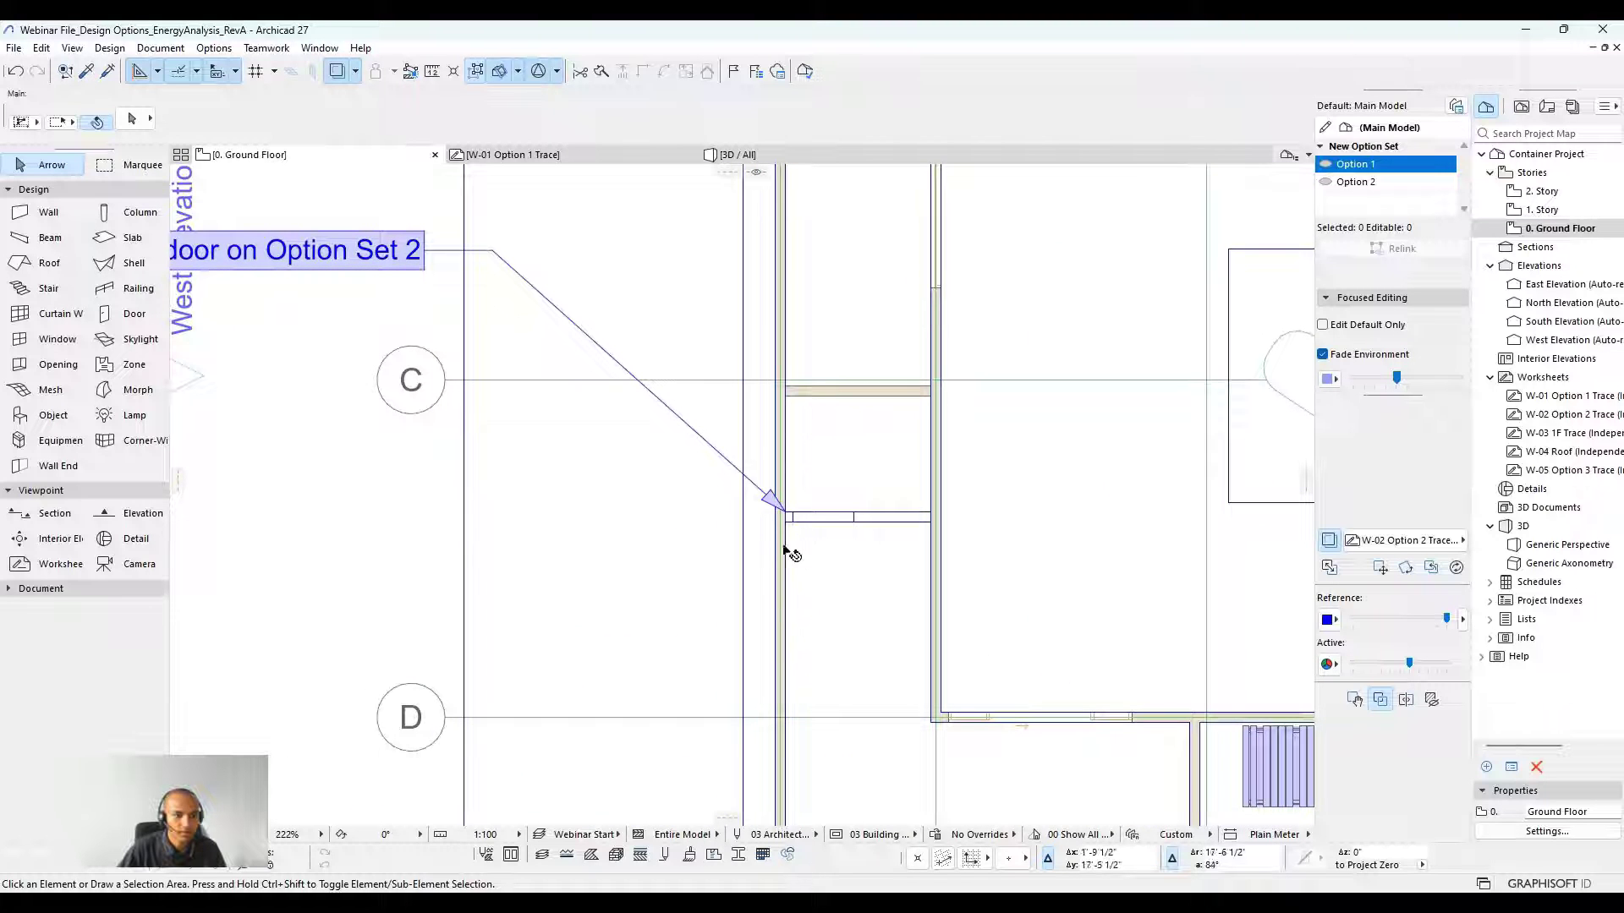
{"action": "scroll", "coordinate": [846, 533], "scroll_direction": "down", "scroll_amount": 2}
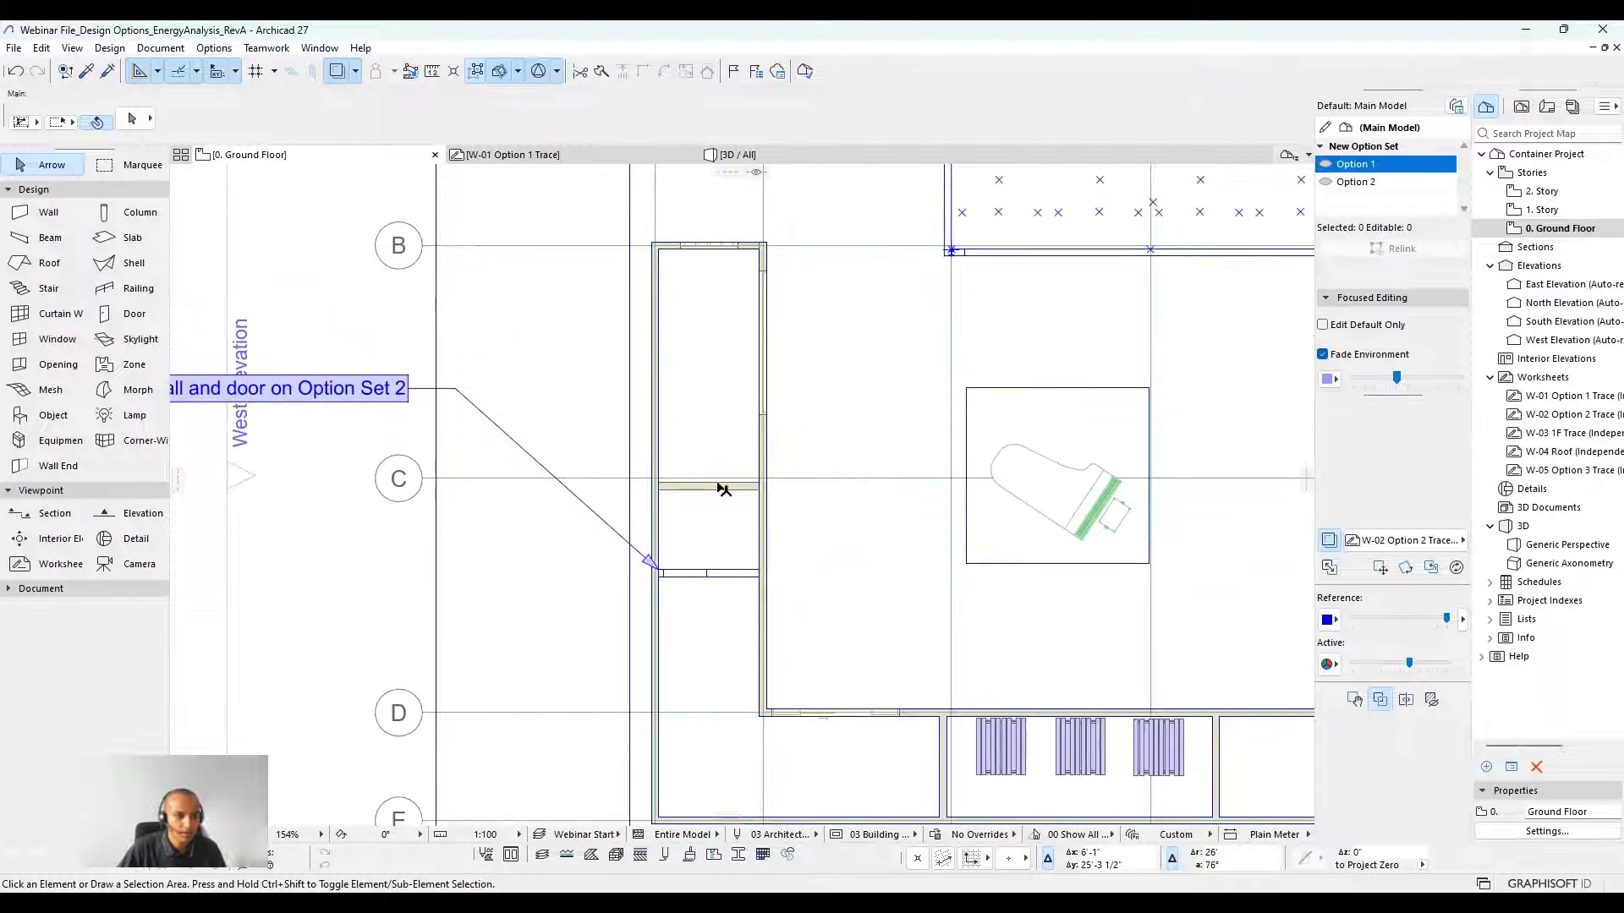
Relink the west wing's partition wall at grid C to Option 1.
{"action": "left_click", "coordinate": [863, 391]}
{"action": "key", "text": "Escape"}
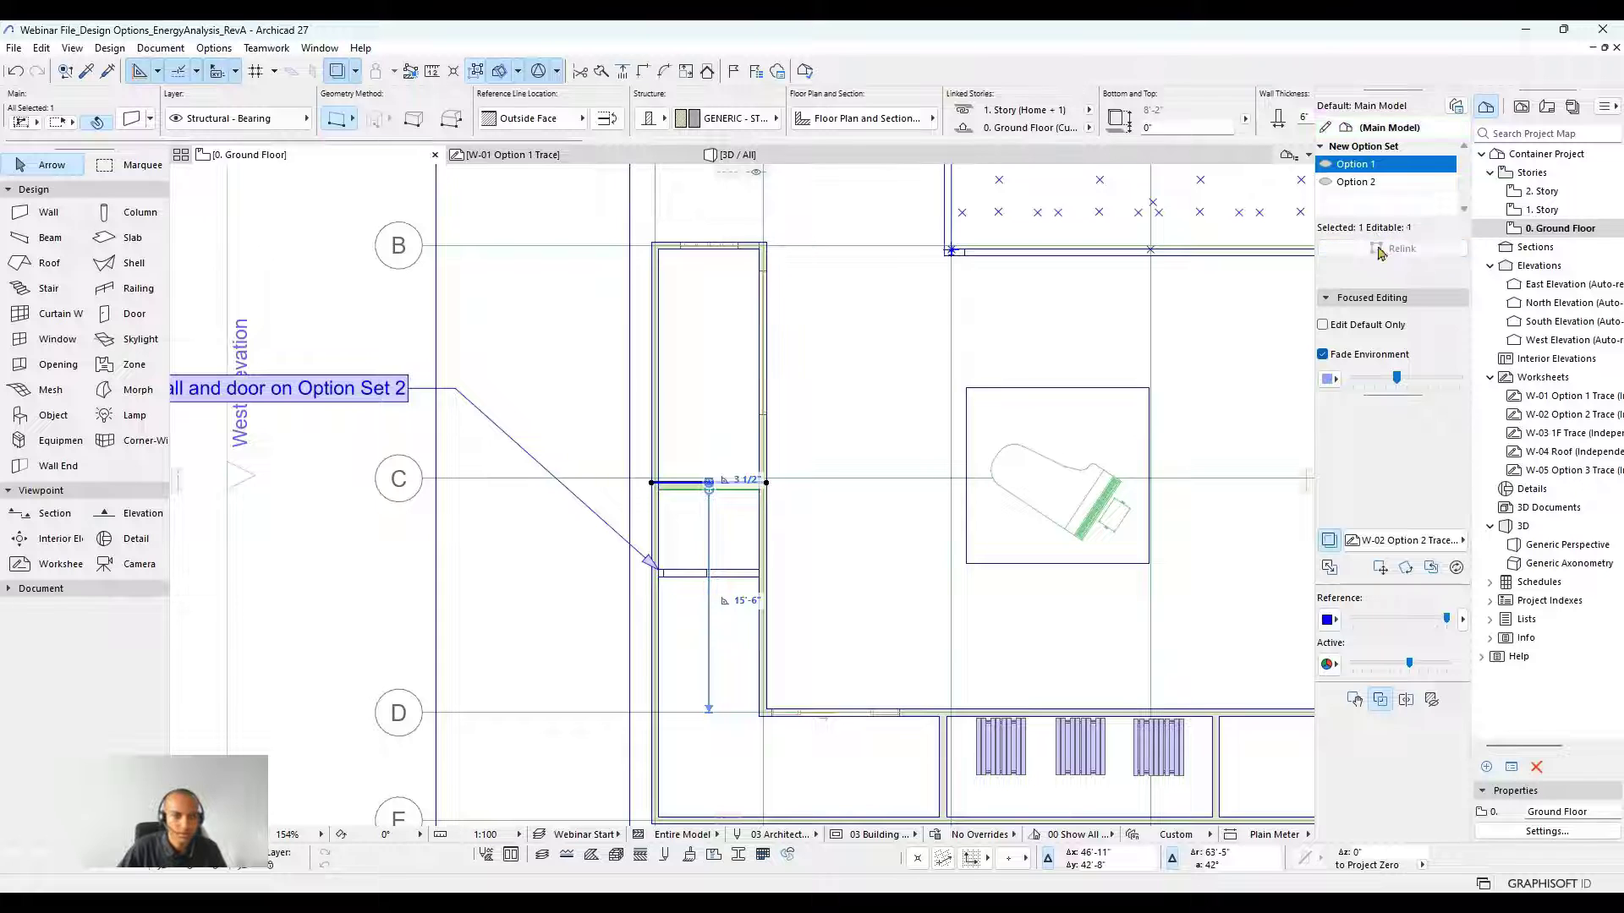
{"action": "scroll", "coordinate": [901, 451], "scroll_direction": "down", "scroll_amount": 4}
{"action": "scroll", "coordinate": [902, 454], "scroll_direction": "up", "scroll_amount": 5}
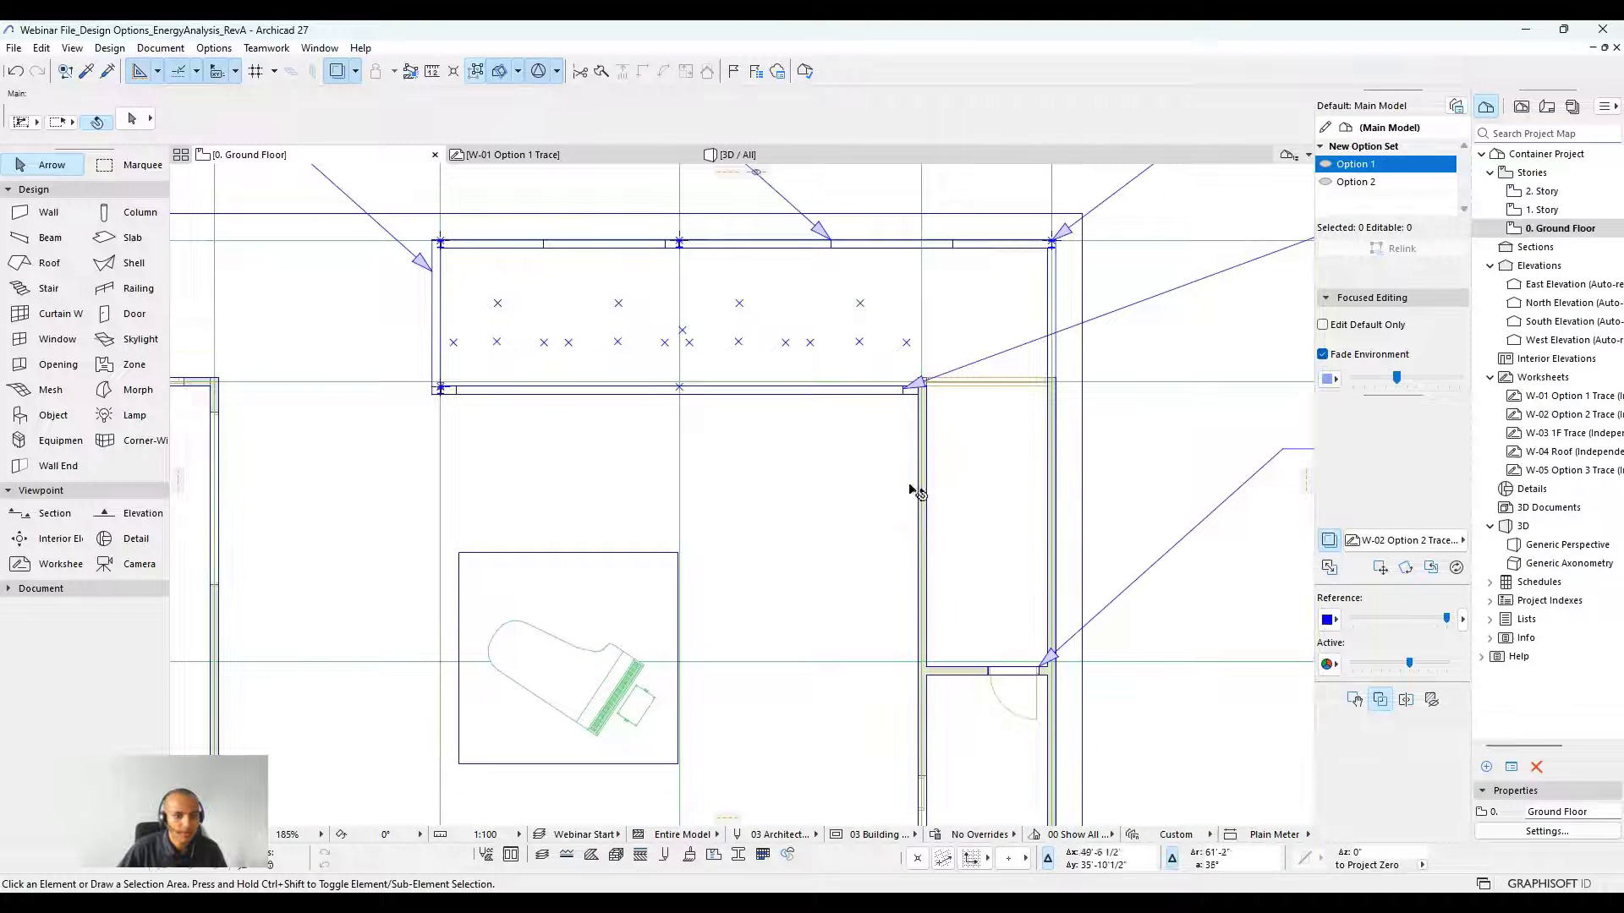
{"action": "middle_click_drag", "start_coordinate": [914, 486], "coordinate": [919, 505]}
Relink the east wing's end wall along grid B to Option 1, checking the plan without the trace reference.
{"action": "left_click", "coordinate": [1329, 539]}
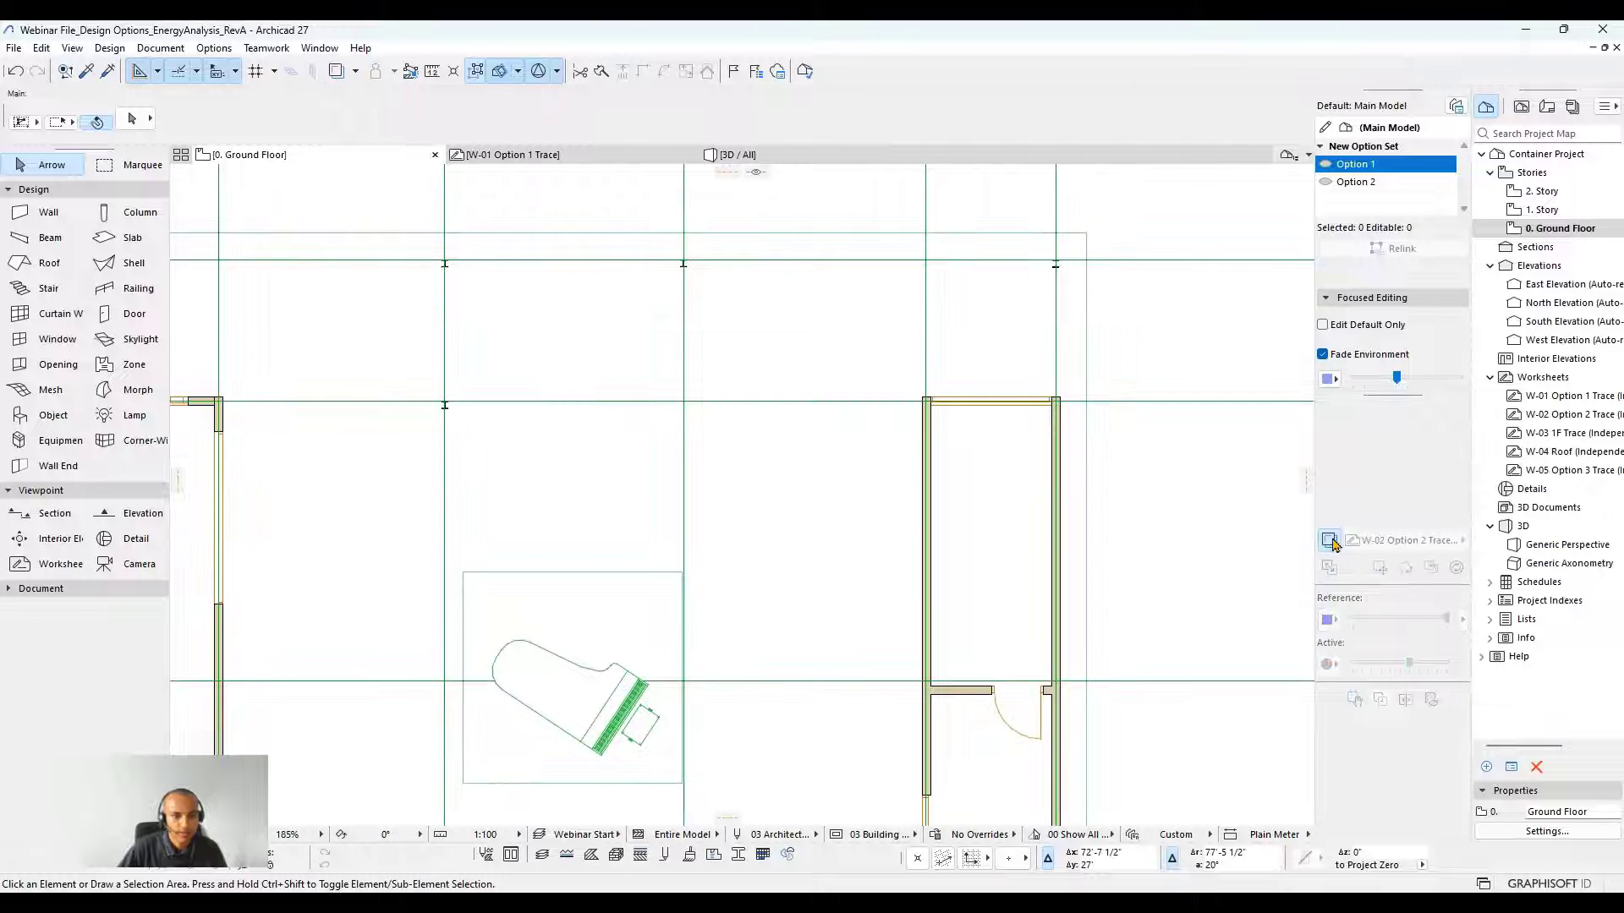
{"action": "left_click", "coordinate": [1330, 541]}
{"action": "scroll", "coordinate": [993, 467], "scroll_direction": "up", "scroll_amount": 4}
{"action": "left_click", "coordinate": [1019, 466]}
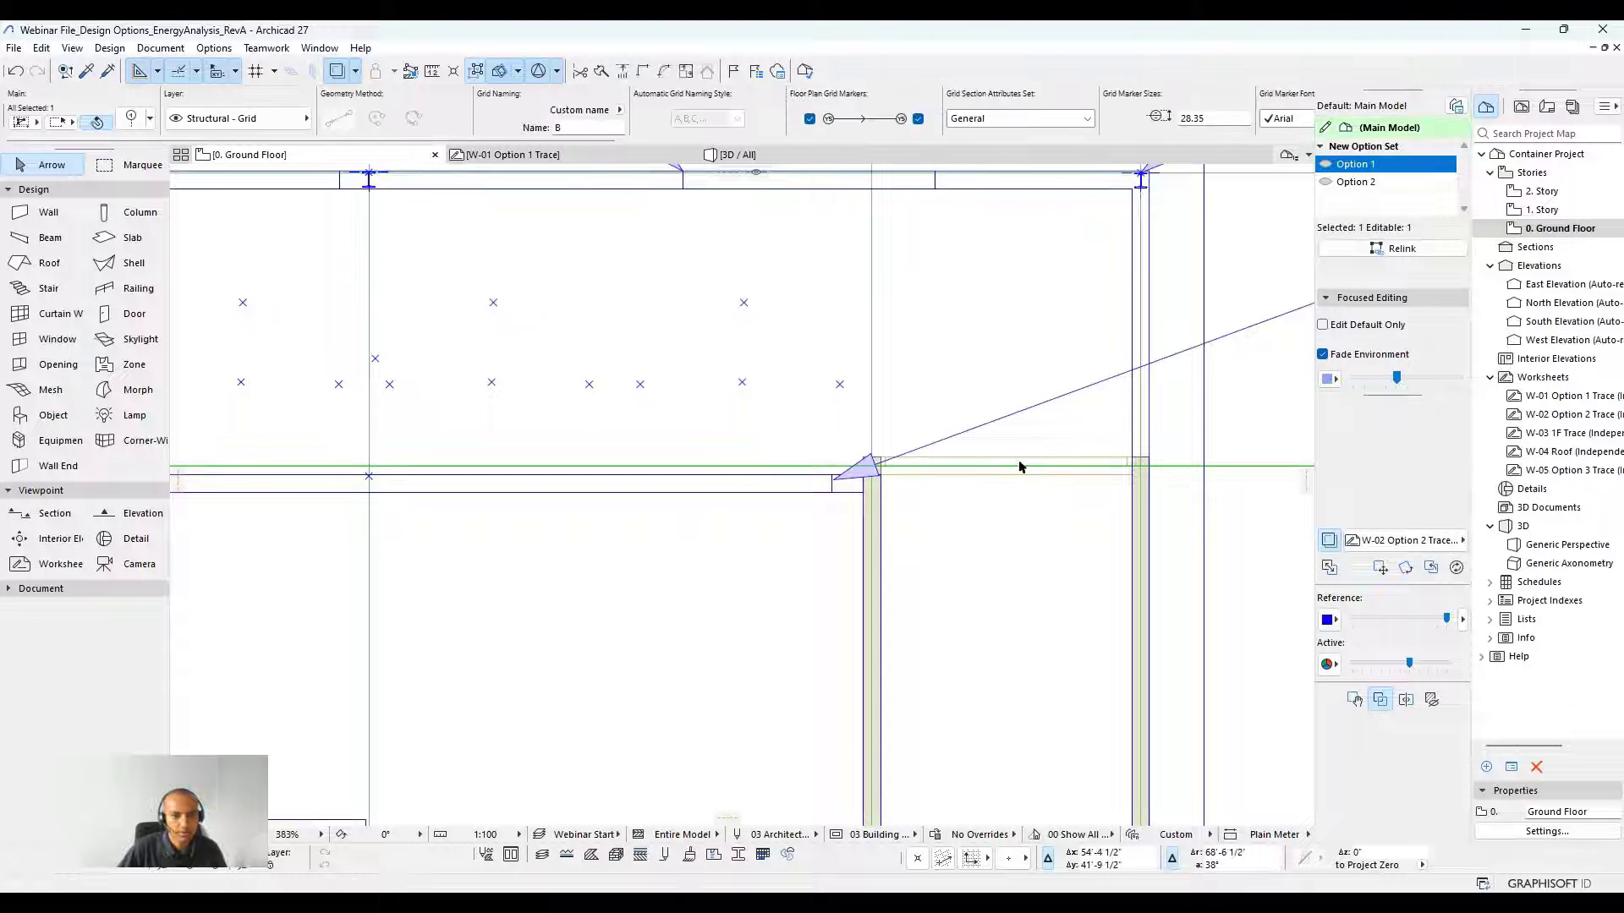
{"action": "left_click", "coordinate": [1020, 461]}
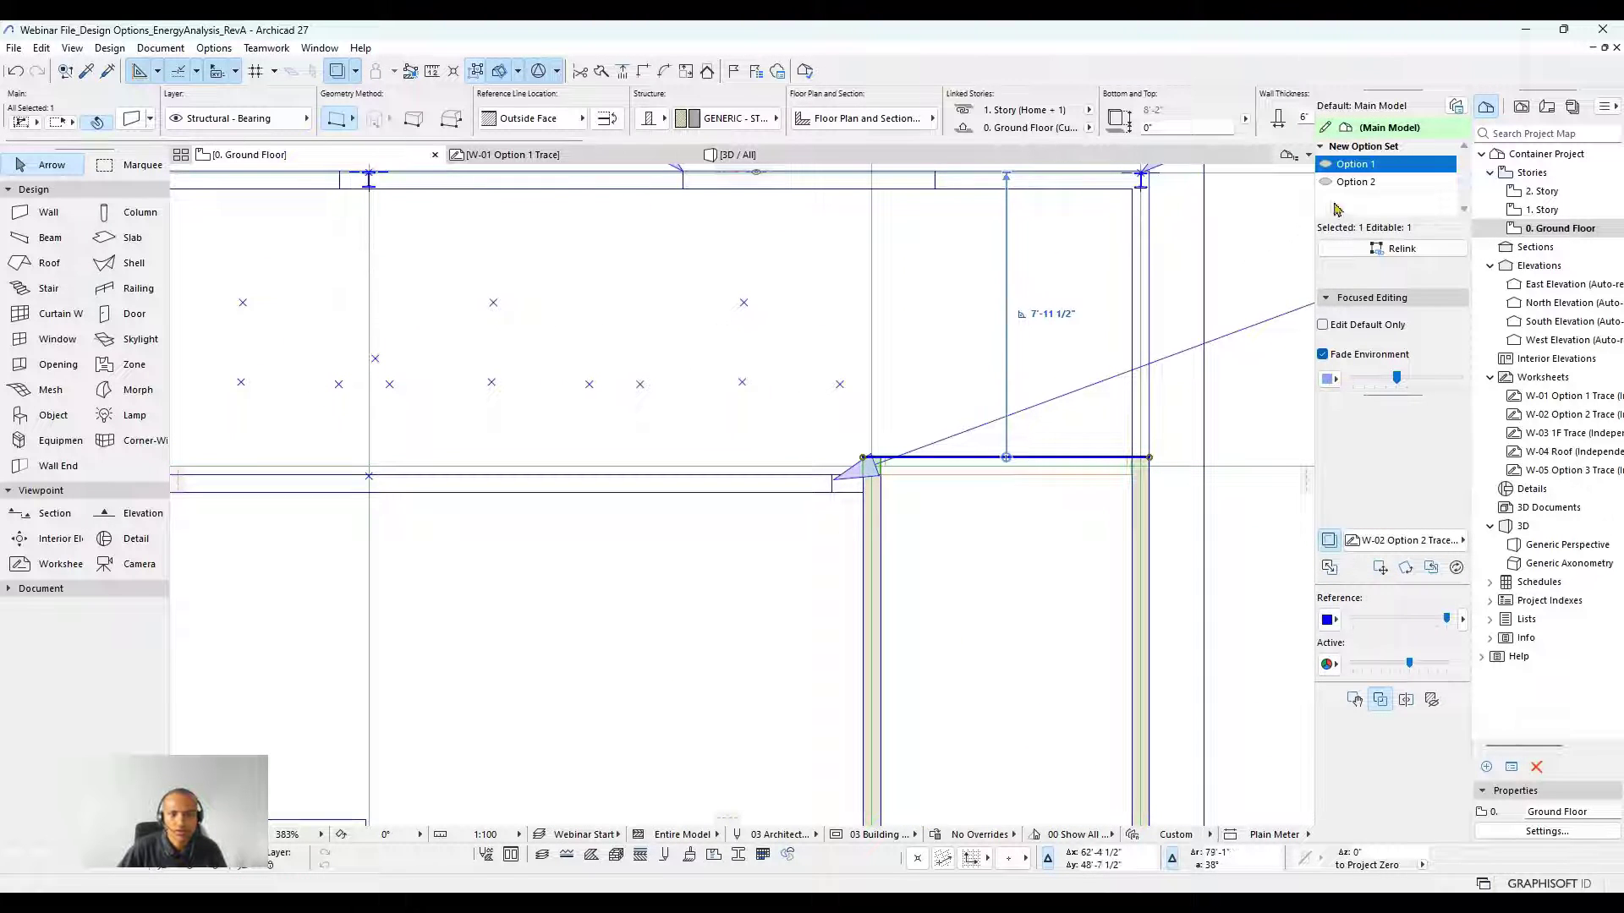
{"action": "left_click", "coordinate": [971, 508]}
Review the W-02 Option 2 Trace layout between grids A and B and select Option 2 in the New Option Set.
{"action": "scroll", "coordinate": [971, 507], "scroll_direction": "down", "scroll_amount": 5}
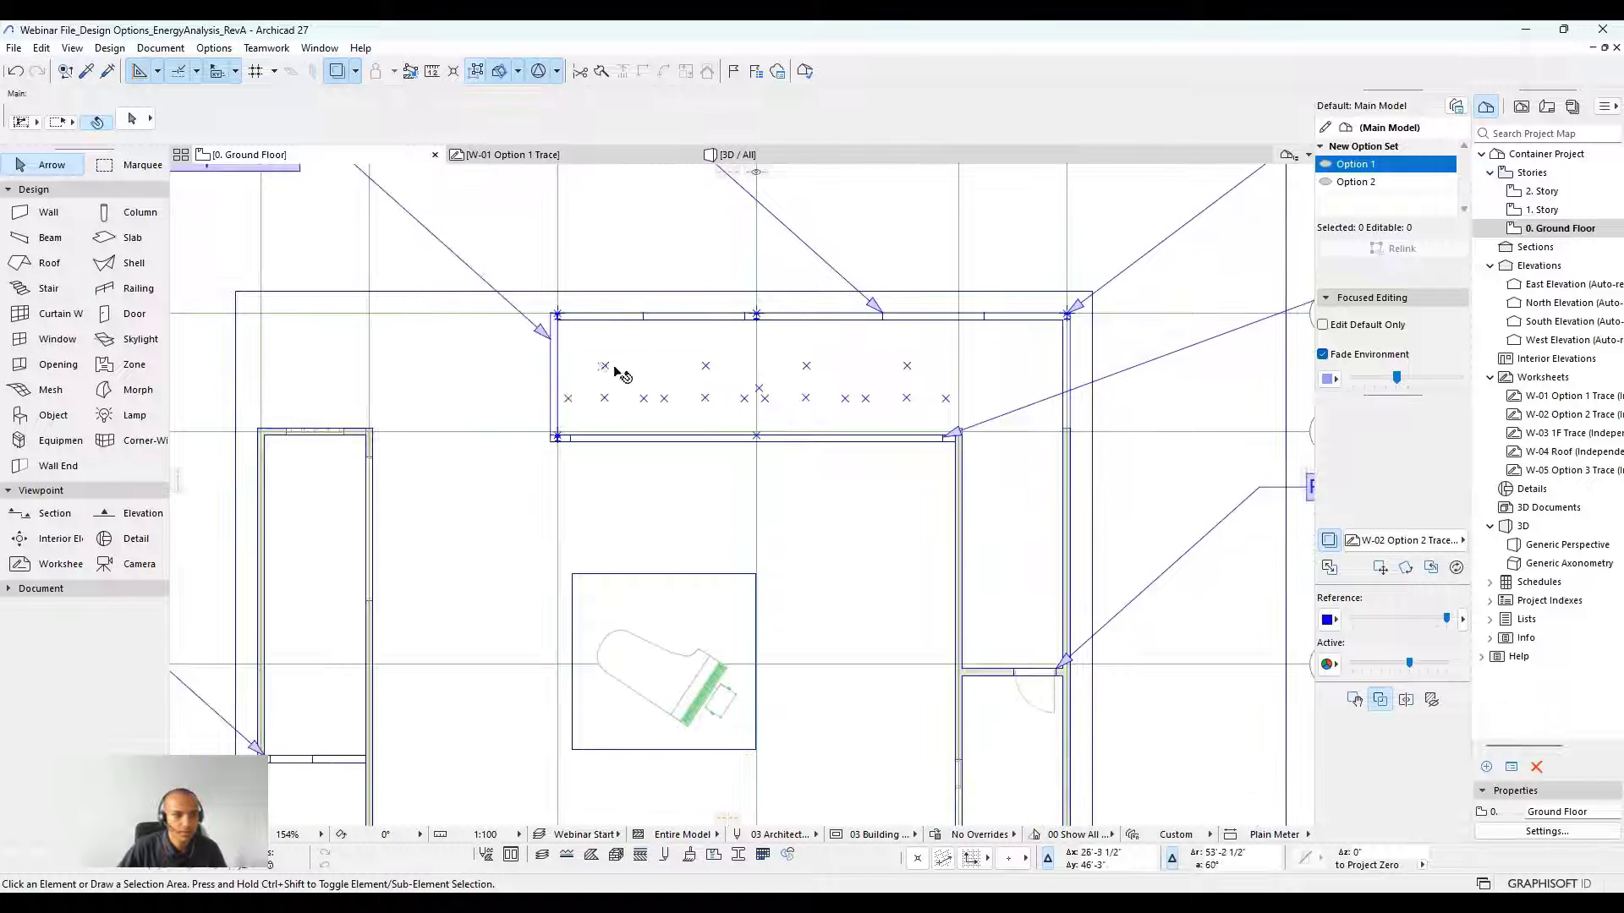
{"action": "middle_click_drag", "start_coordinate": [727, 406], "coordinate": [821, 386]}
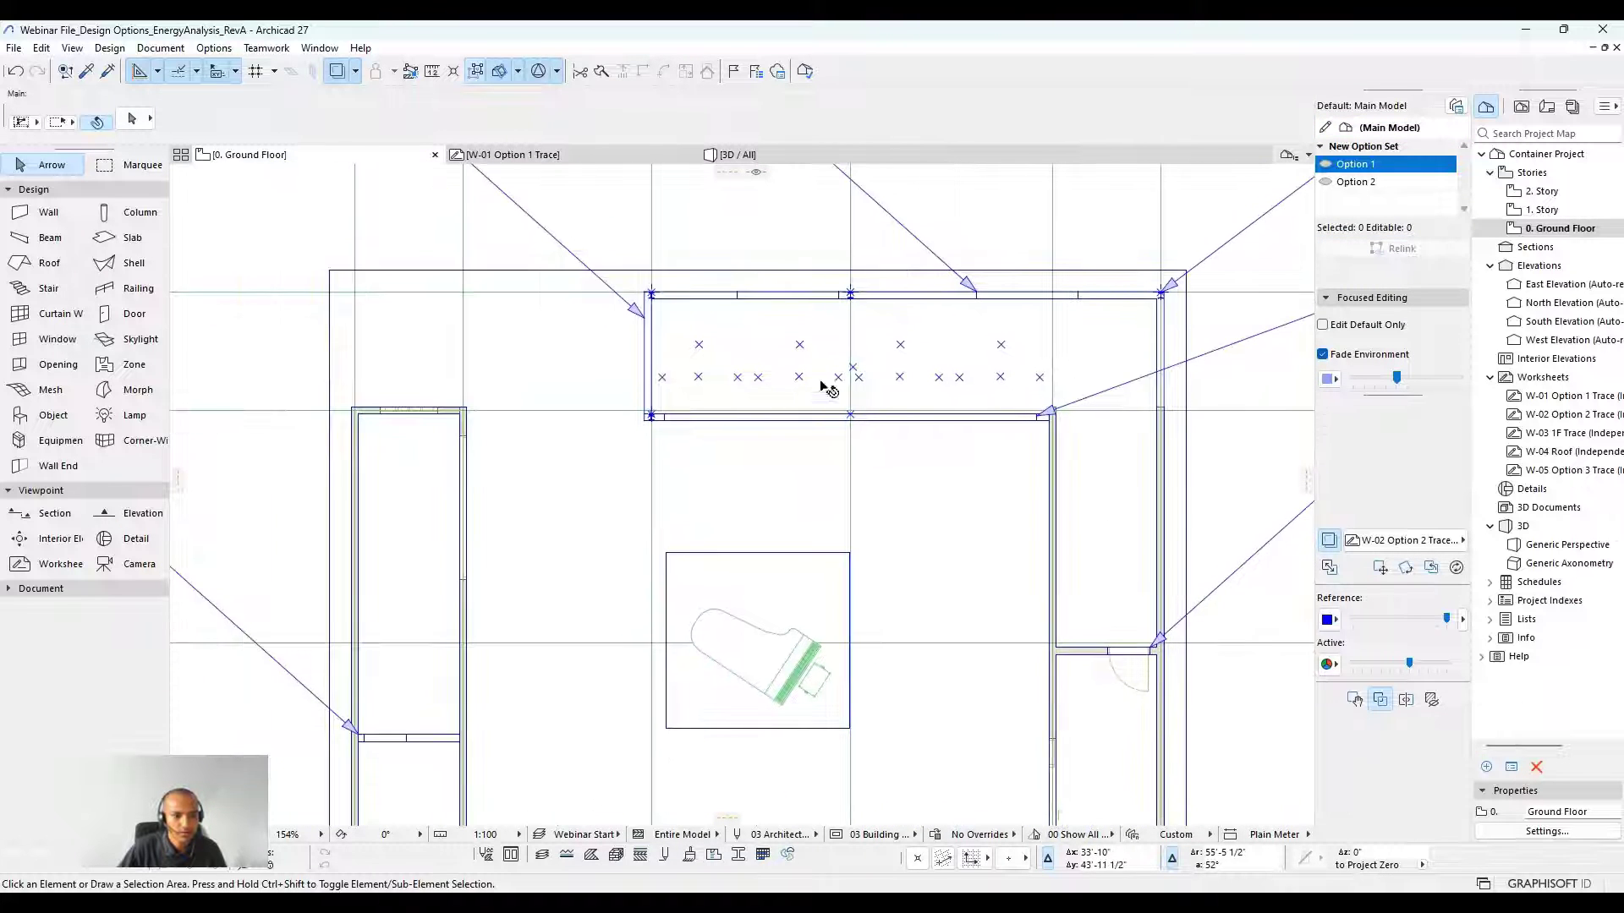
{"action": "scroll", "coordinate": [898, 454], "scroll_direction": "down", "scroll_amount": 1}
{"action": "middle_click_drag", "start_coordinate": [898, 454], "coordinate": [901, 375]}
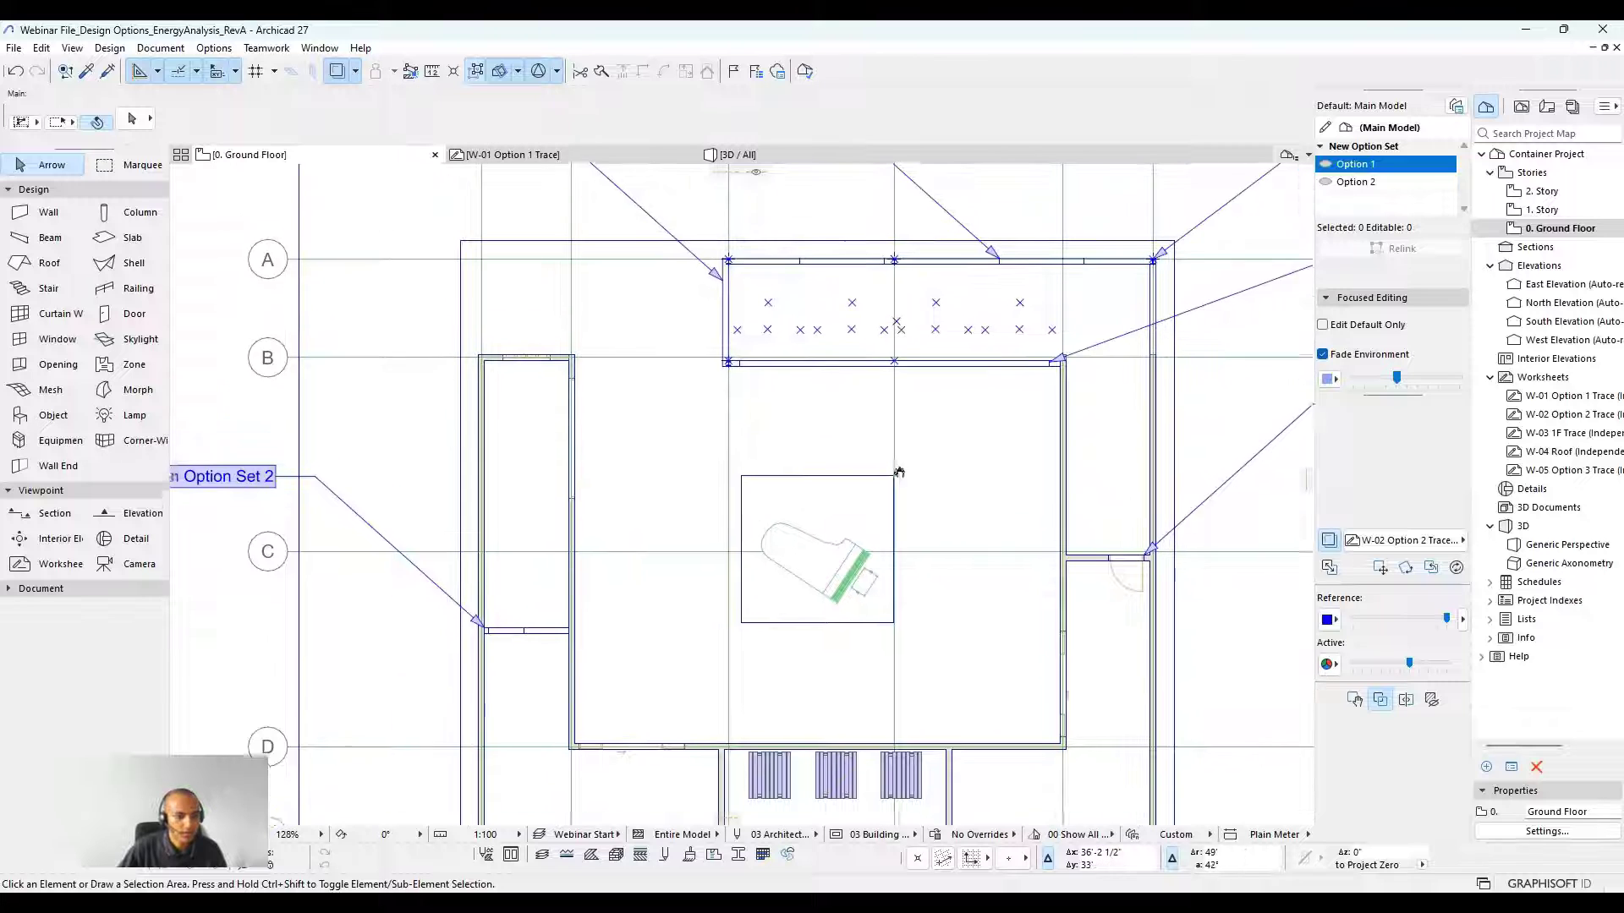
{"action": "scroll", "coordinate": [899, 471], "scroll_direction": "up", "scroll_amount": 5}
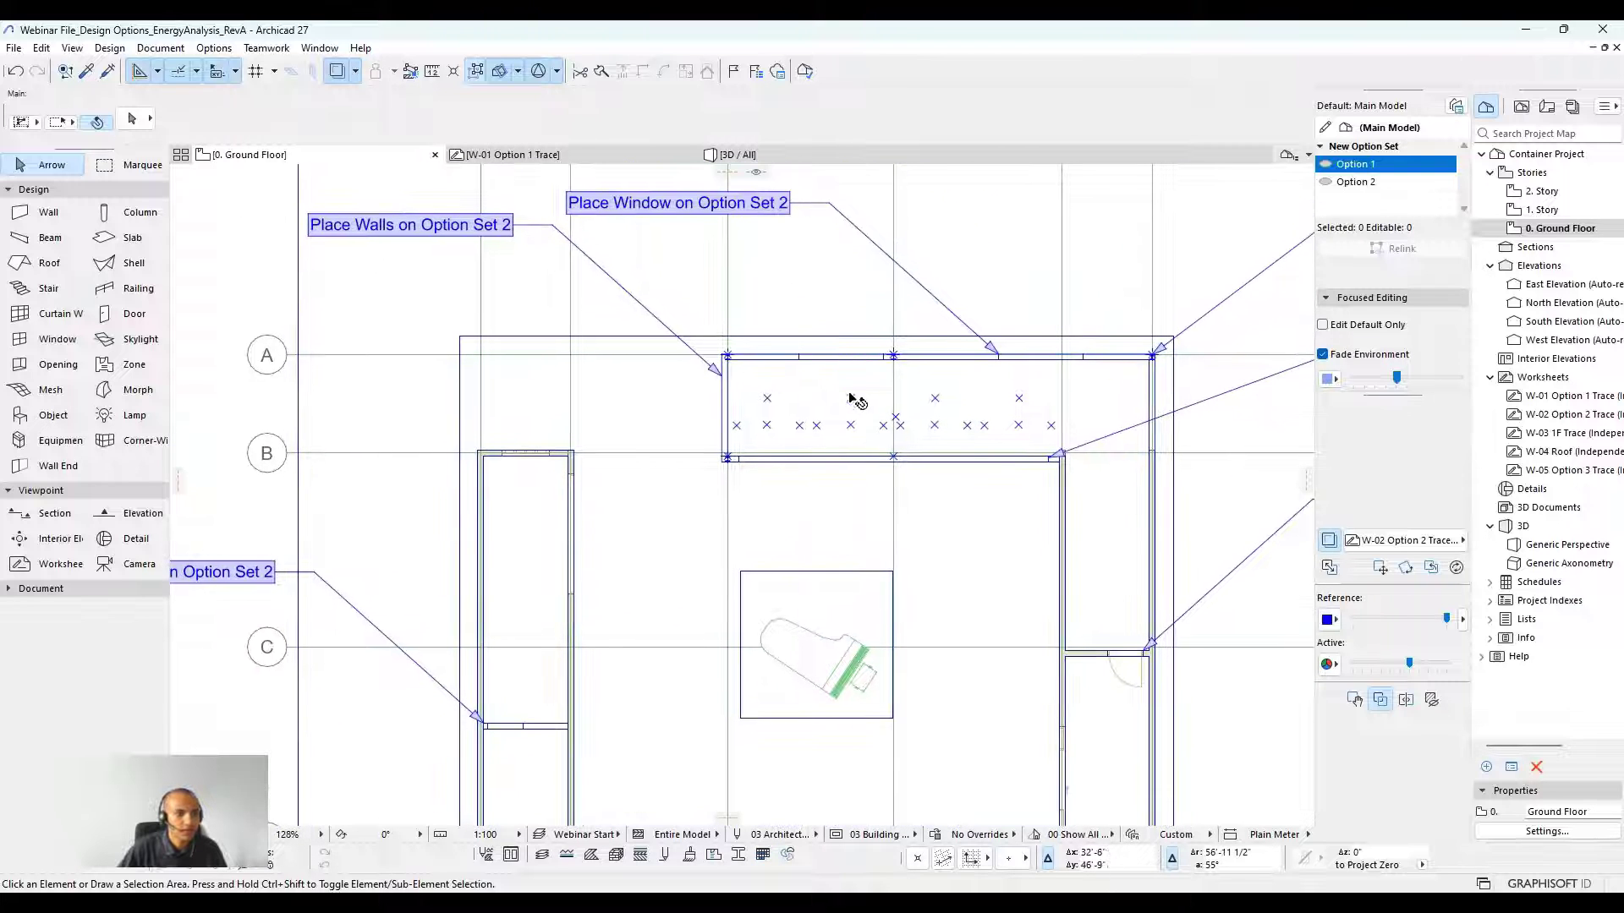
{"action": "scroll", "coordinate": [848, 396], "scroll_direction": "up", "scroll_amount": 5}
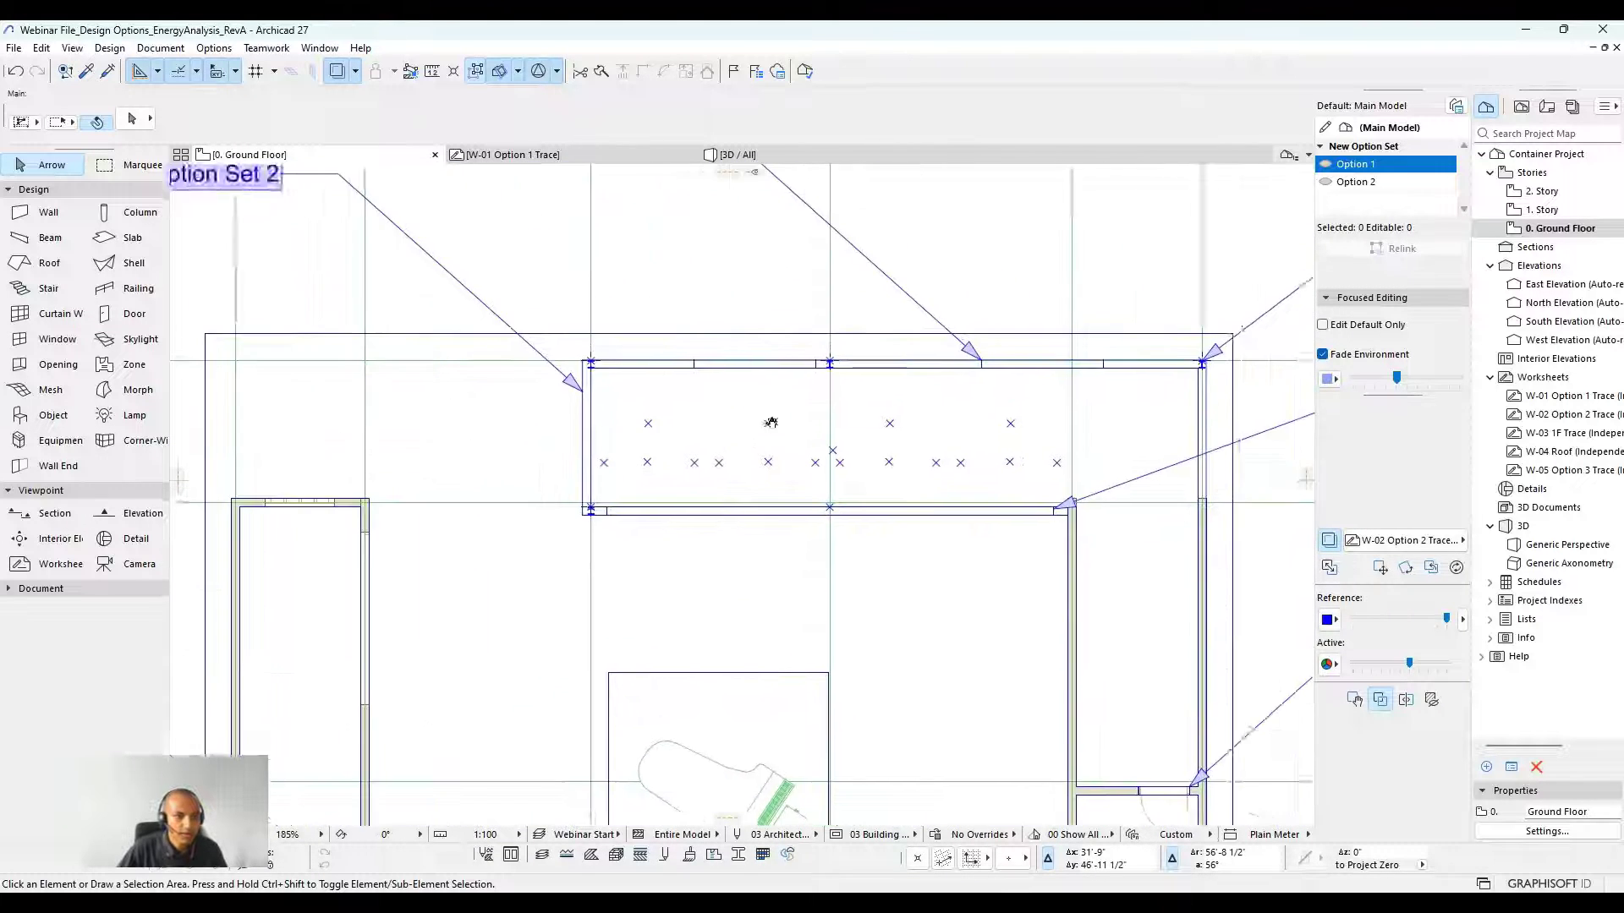
{"action": "left_click", "coordinate": [1357, 184]}
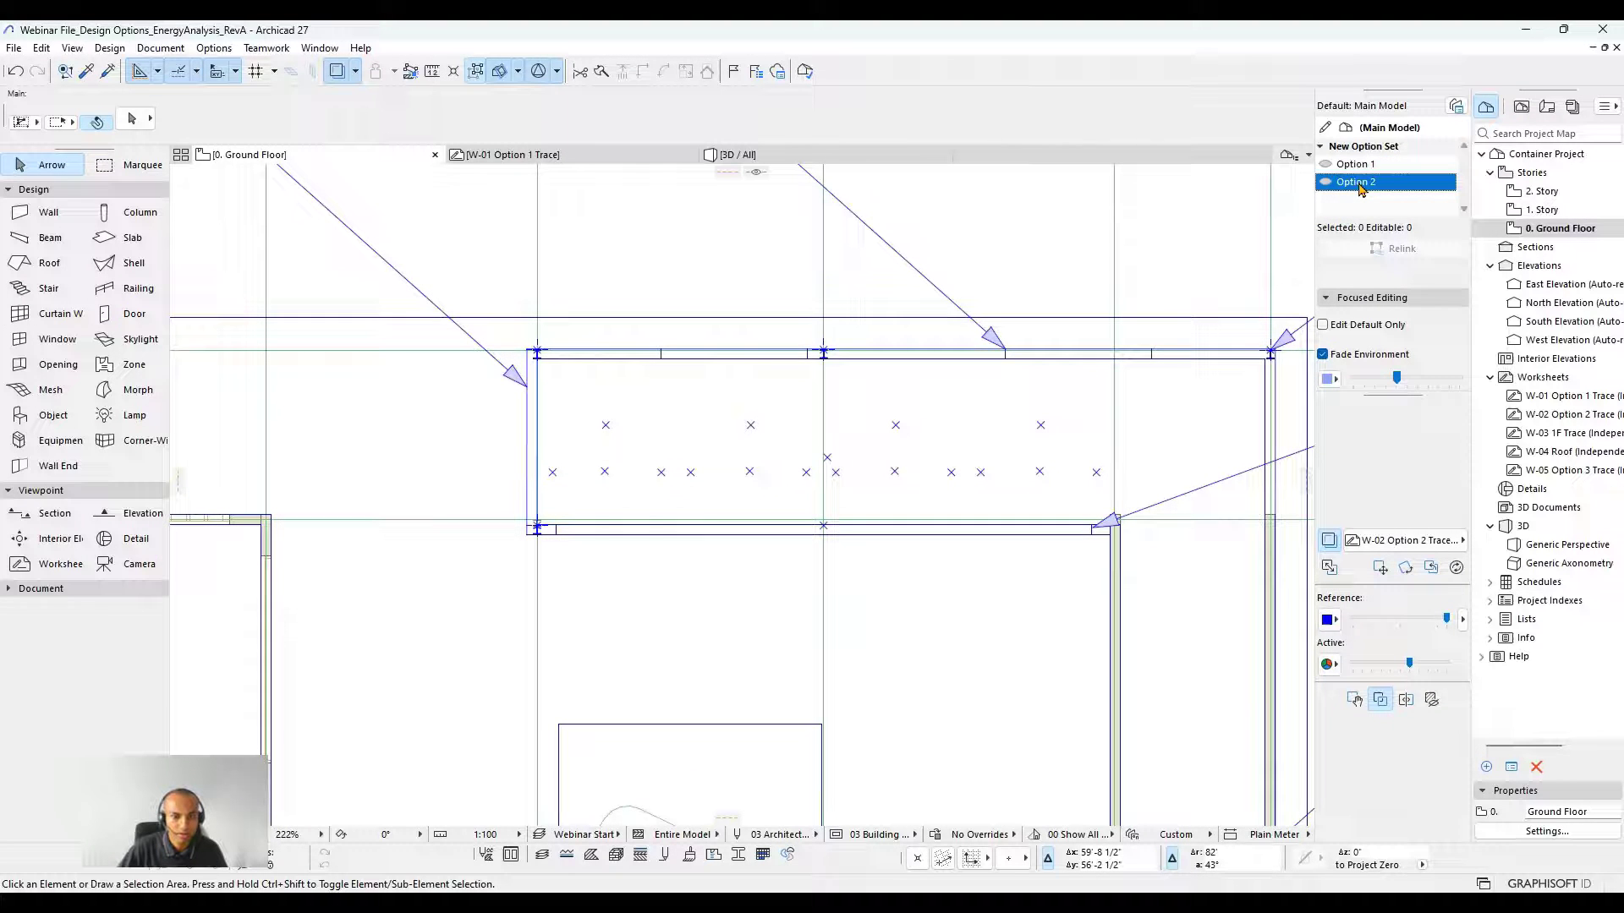
{"action": "middle_click_drag", "start_coordinate": [962, 396], "coordinate": [951, 392]}
{"action": "middle_click_drag", "start_coordinate": [1079, 433], "coordinate": [1059, 441]}
{"action": "middle_click_drag", "start_coordinate": [840, 421], "coordinate": [810, 420]}
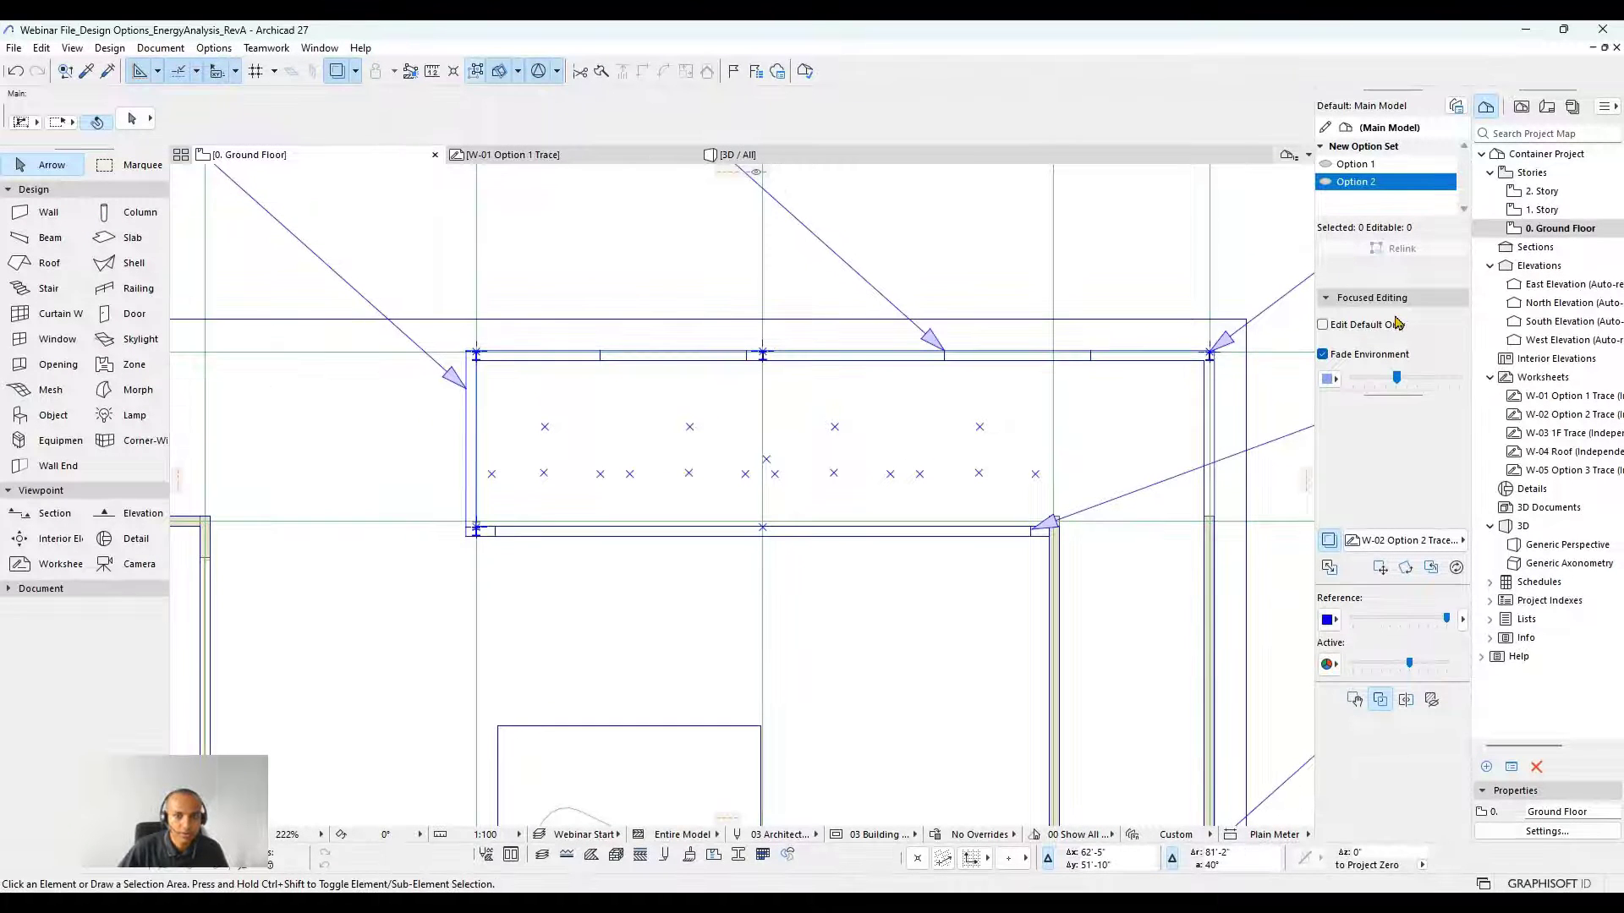
Draw the Option 2 extension's west wall between grids A and B and its south wall along grid B over the trace.
{"action": "left_click", "coordinate": [47, 213]}
{"action": "left_click", "coordinate": [151, 121]}
{"action": "double_click", "coordinate": [211, 216]}
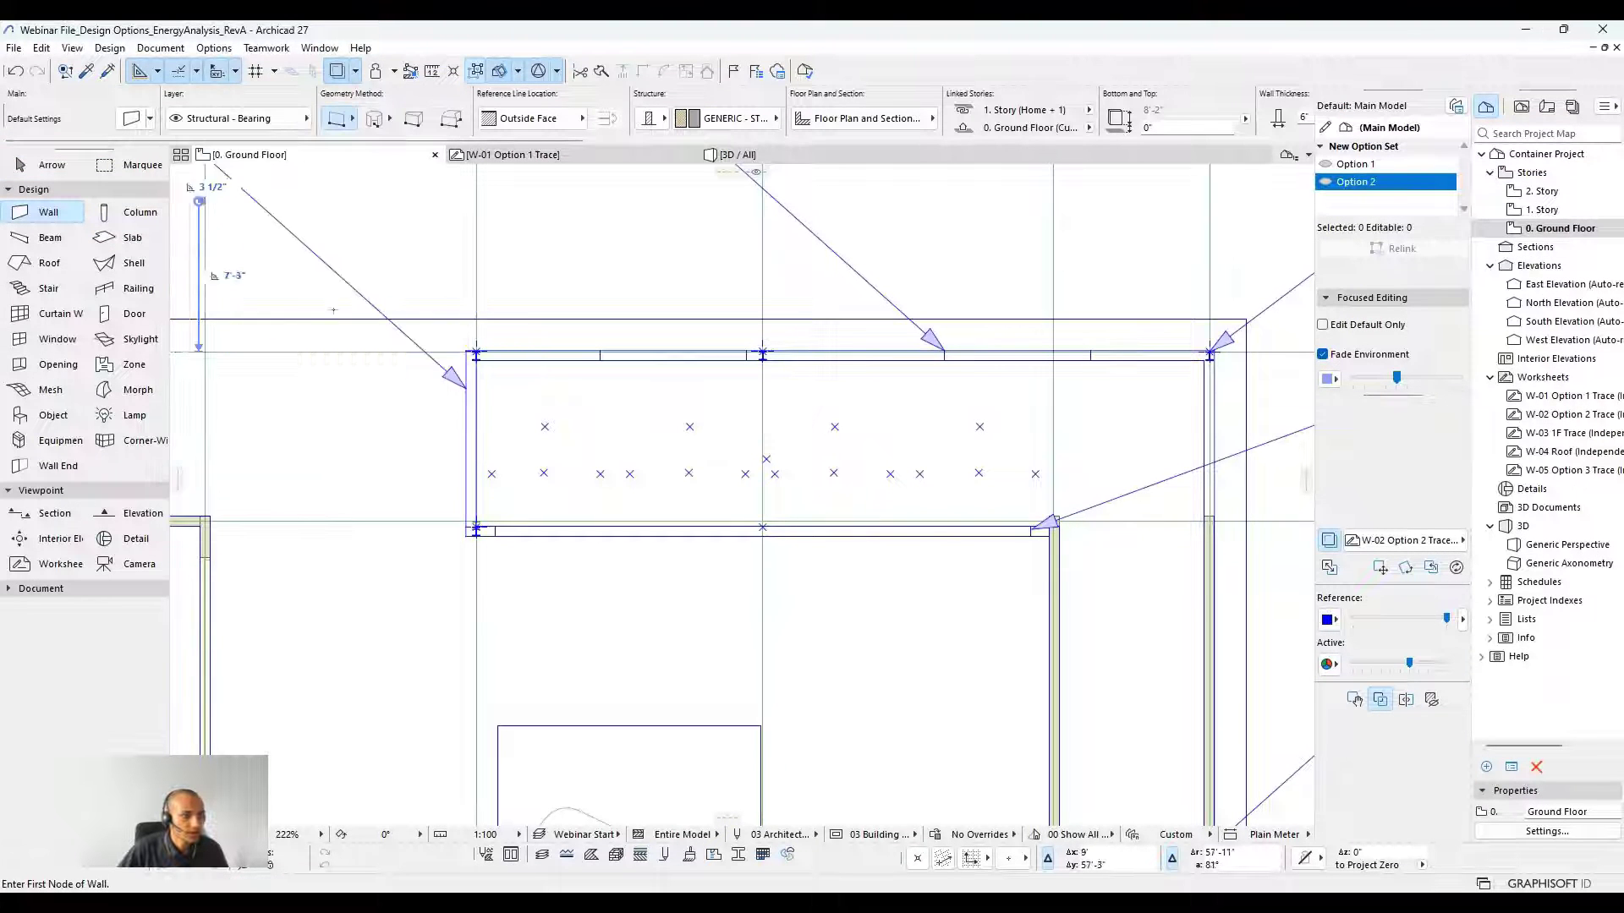
{"action": "scroll", "coordinate": [423, 324], "scroll_direction": "up", "scroll_amount": 5}
{"action": "scroll", "coordinate": [604, 443], "scroll_direction": "up", "scroll_amount": 2}
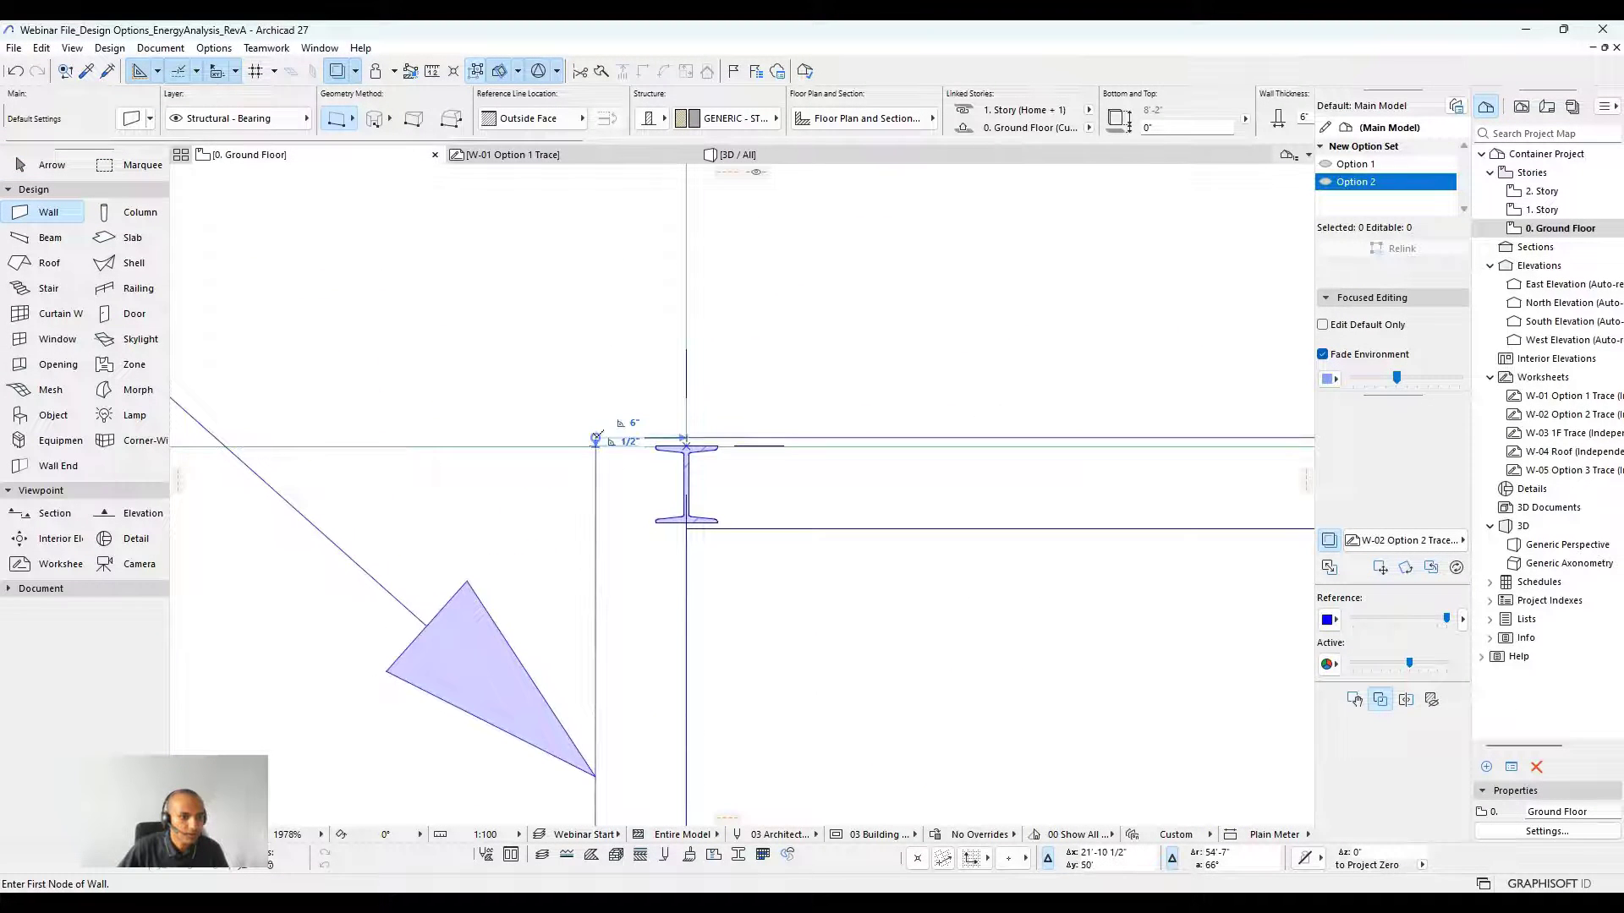
{"action": "left_click", "coordinate": [597, 444]}
{"action": "scroll", "coordinate": [664, 439], "scroll_direction": "down", "scroll_amount": 4}
{"action": "middle_click_drag", "start_coordinate": [656, 615], "coordinate": [675, 455]}
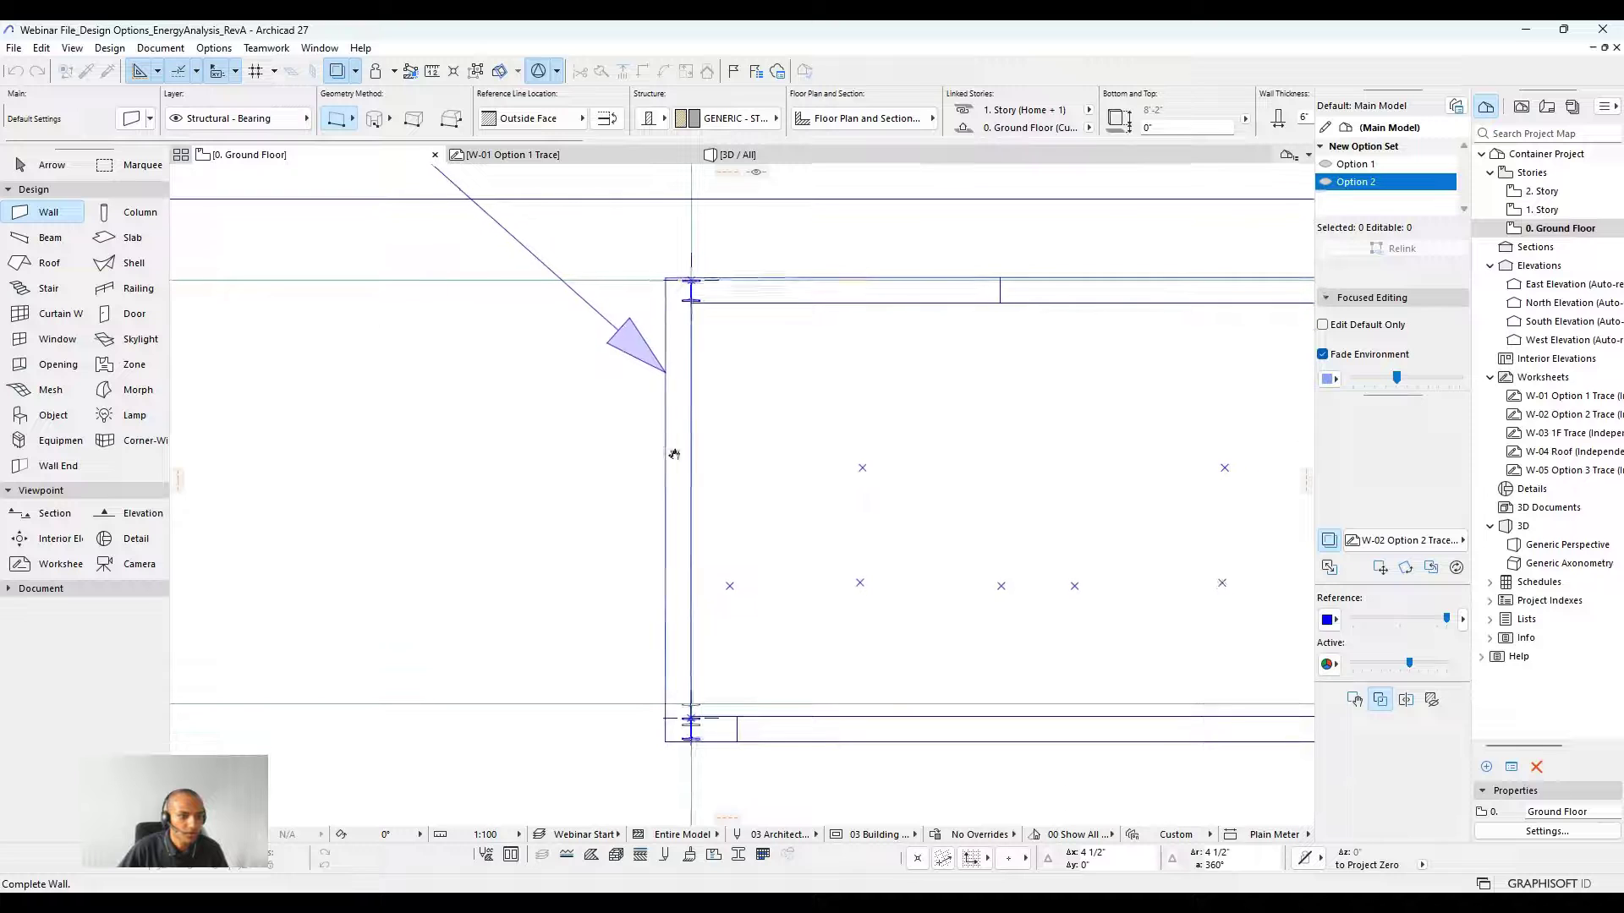
{"action": "left_click", "coordinate": [667, 741]}
{"action": "scroll", "coordinate": [755, 738], "scroll_direction": "down", "scroll_amount": 3}
{"action": "middle_click_drag", "start_coordinate": [1100, 738], "coordinate": [729, 580]}
{"action": "left_click", "coordinate": [1160, 580]}
Draw the extension's east wall from grid B to grid A and its north wall along grid A over the trace.
{"action": "scroll", "coordinate": [1080, 580], "scroll_direction": "up", "scroll_amount": 3}
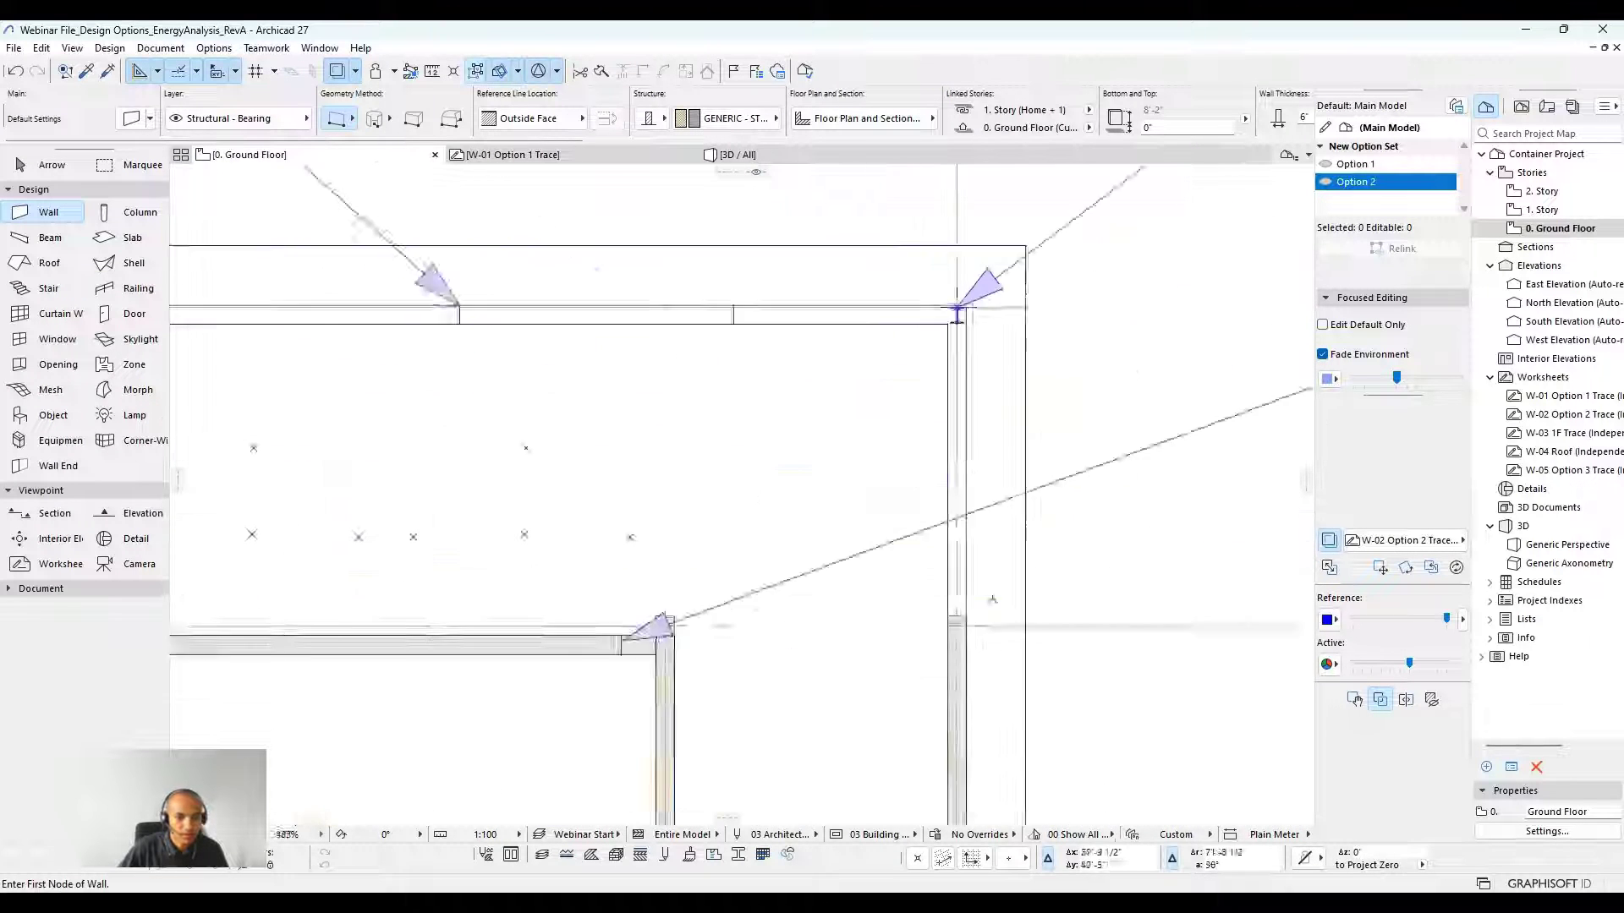
{"action": "left_click", "coordinate": [957, 308]}
{"action": "scroll", "coordinate": [979, 443], "scroll_direction": "down", "scroll_amount": 6}
{"action": "left_click", "coordinate": [485, 446]}
{"action": "key", "text": "Escape"}
{"action": "middle_click_drag", "start_coordinate": [850, 558], "coordinate": [844, 475]}
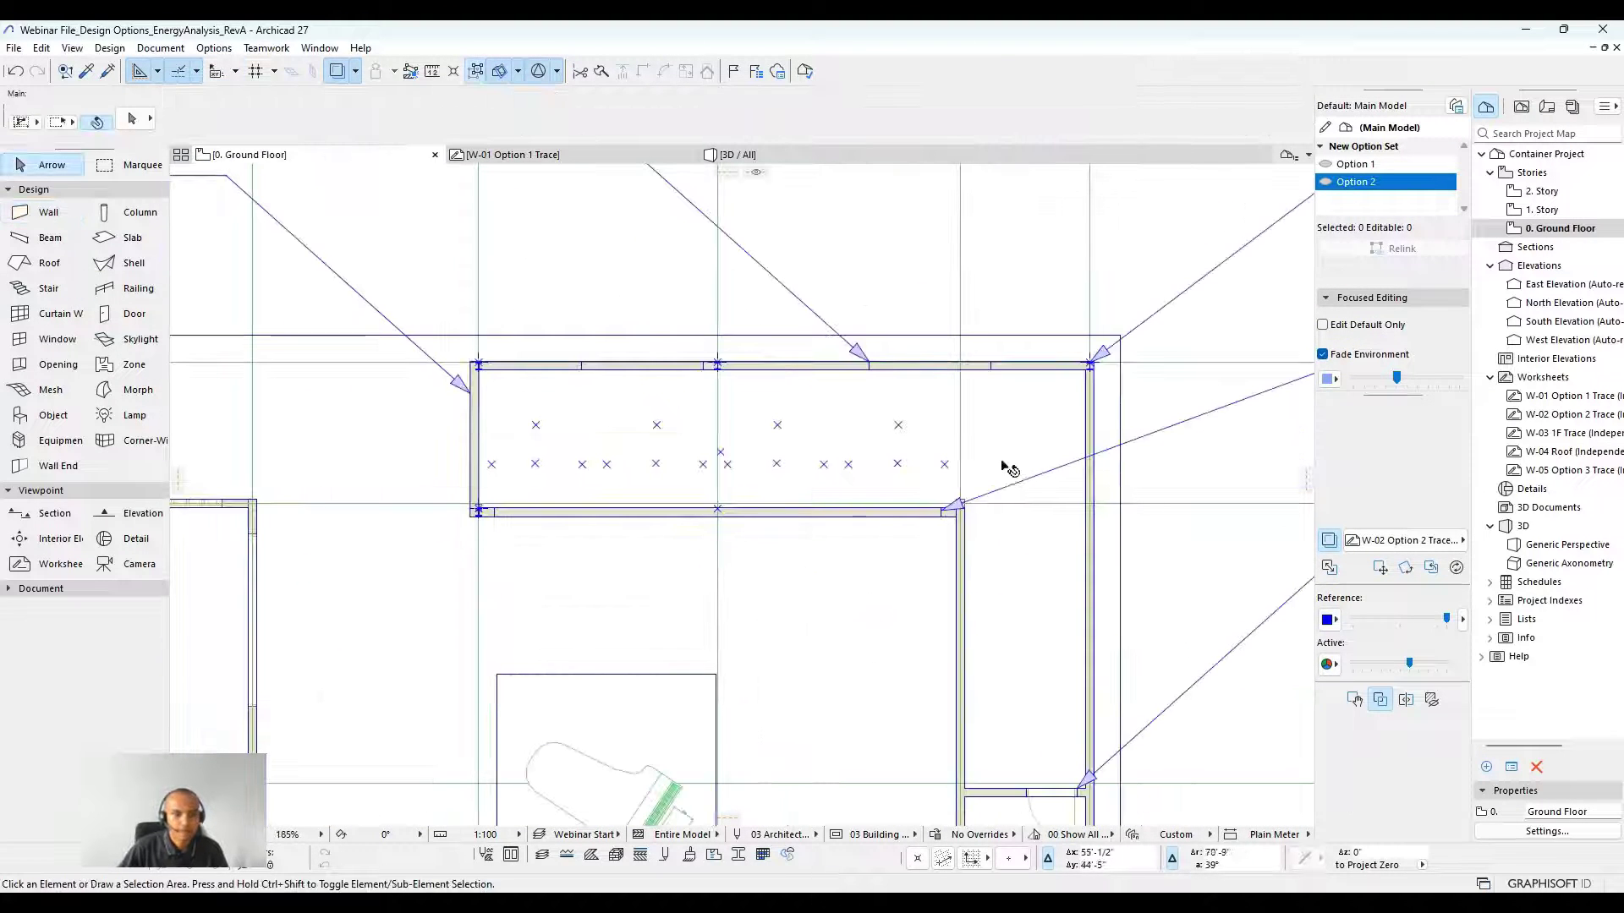
Relink the extension's north, south, west and east walls to Option 2.
{"action": "scroll", "coordinate": [1009, 468], "scroll_direction": "down", "scroll_amount": 3}
{"action": "scroll", "coordinate": [947, 435], "scroll_direction": "up", "scroll_amount": 3}
{"action": "left_click", "coordinate": [726, 377]}
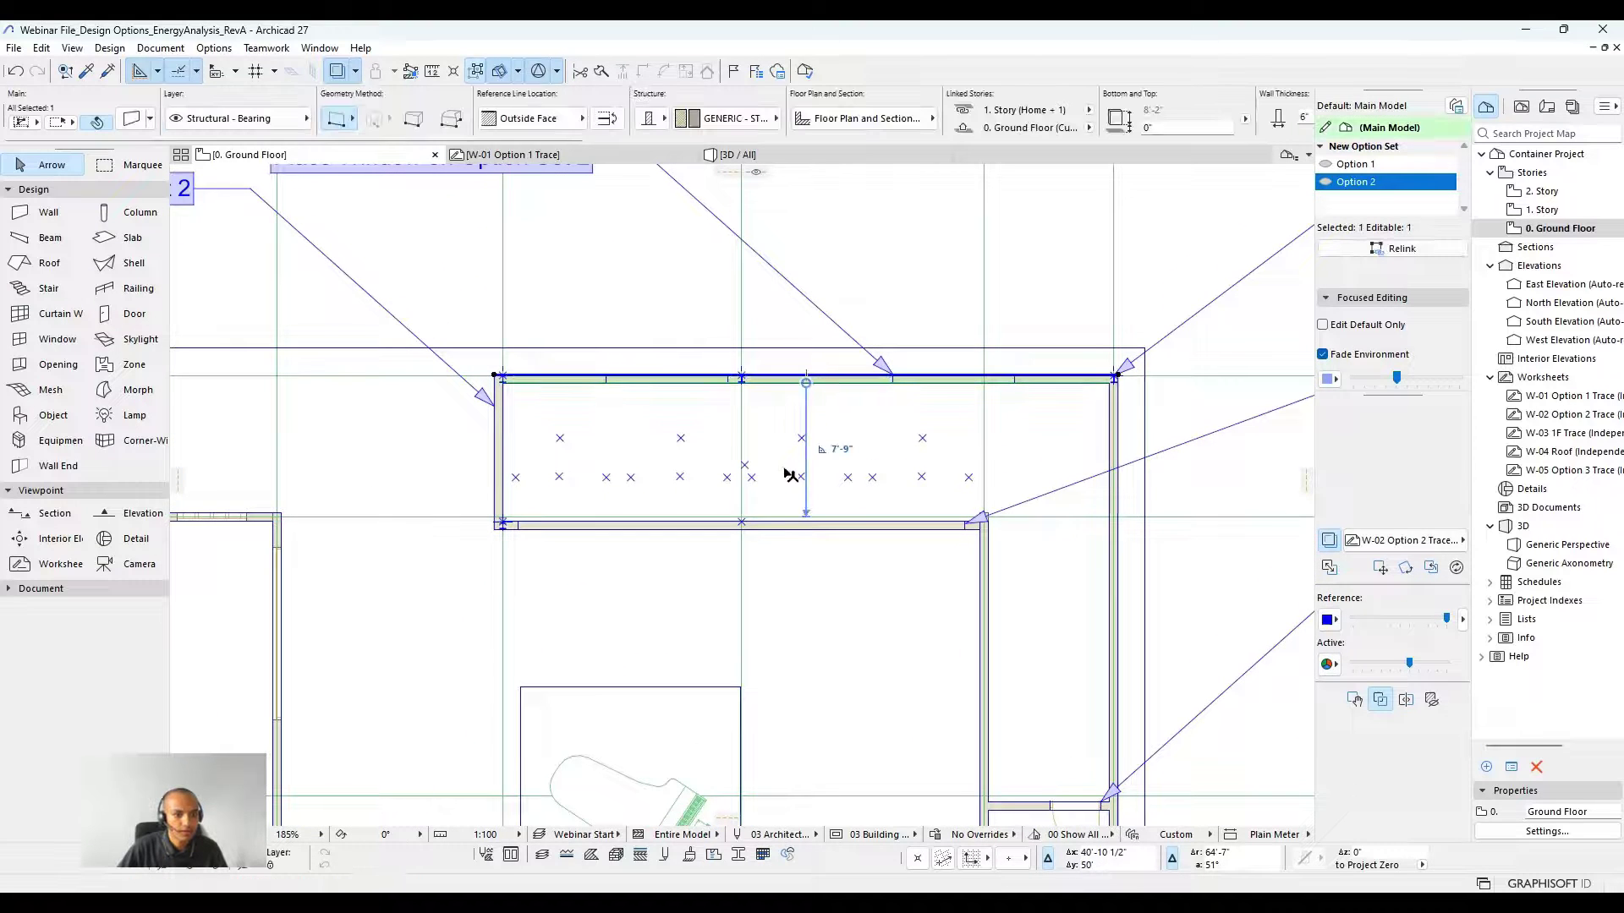
{"action": "left_click", "coordinate": [727, 526], "text": "shift"}
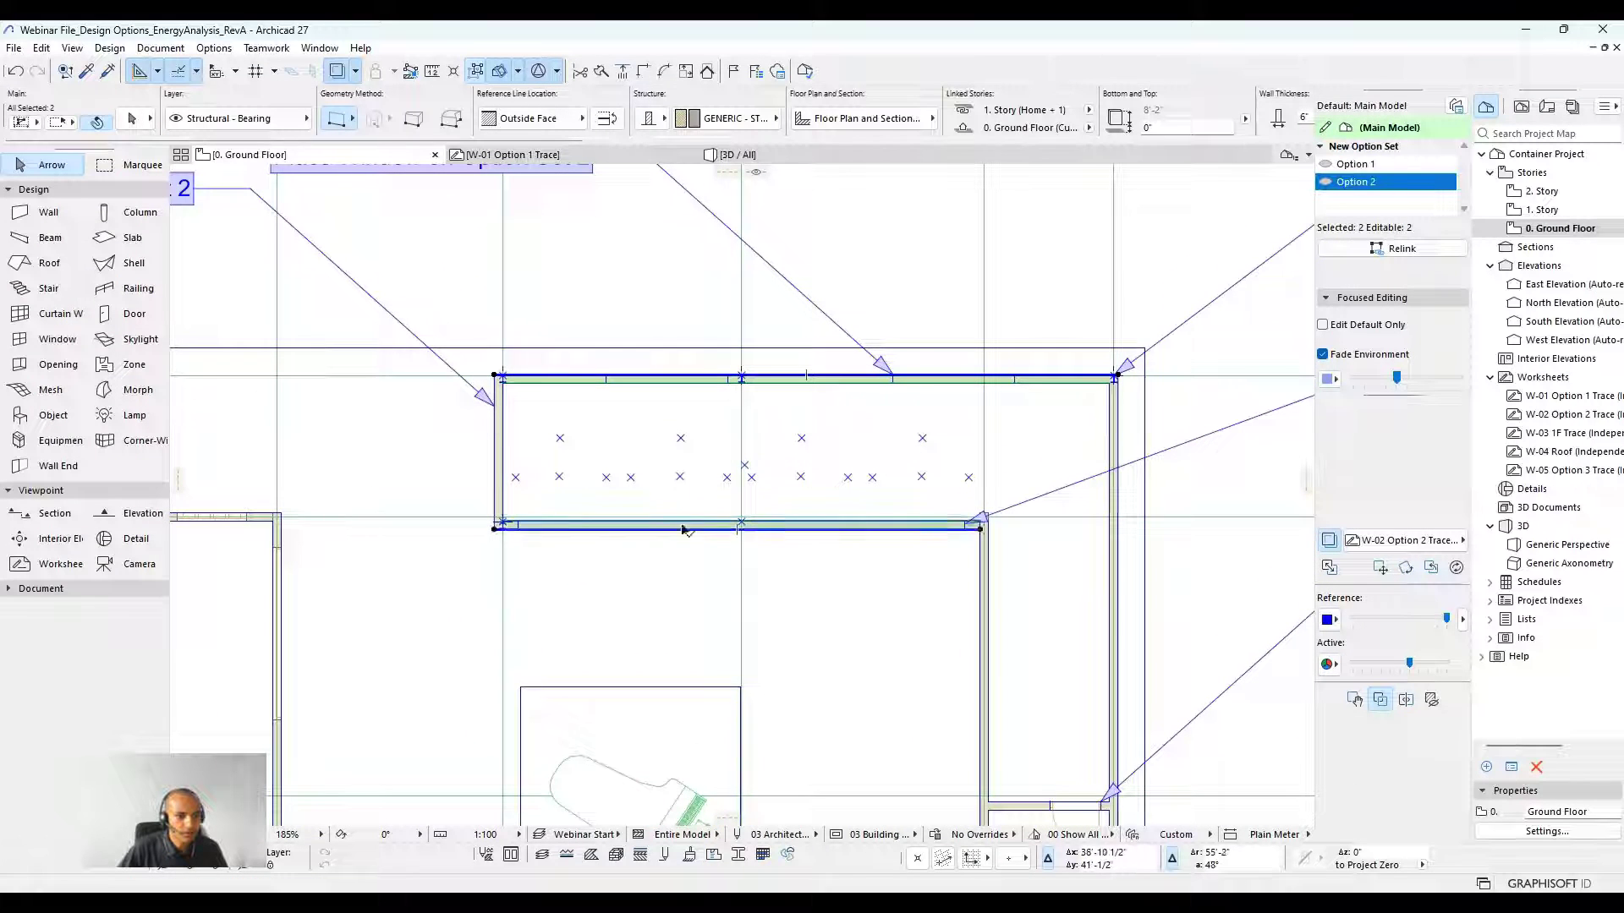
{"action": "left_click", "coordinate": [498, 456], "text": "shift"}
{"action": "left_click", "coordinate": [1118, 438], "text": "shift"}
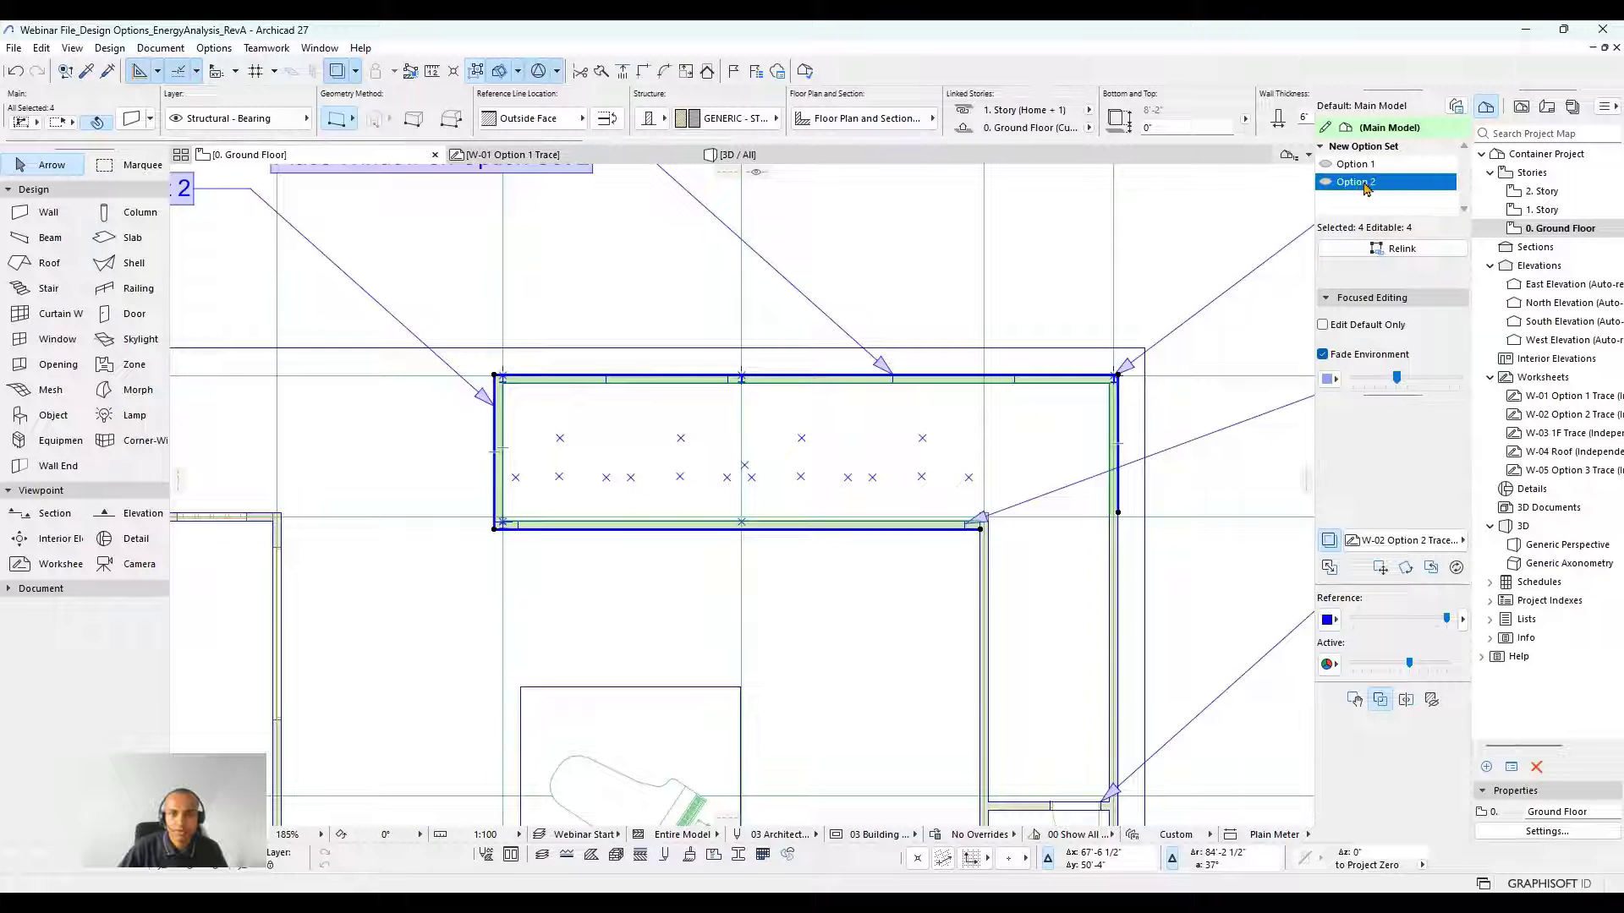
{"action": "left_click", "coordinate": [1377, 250]}
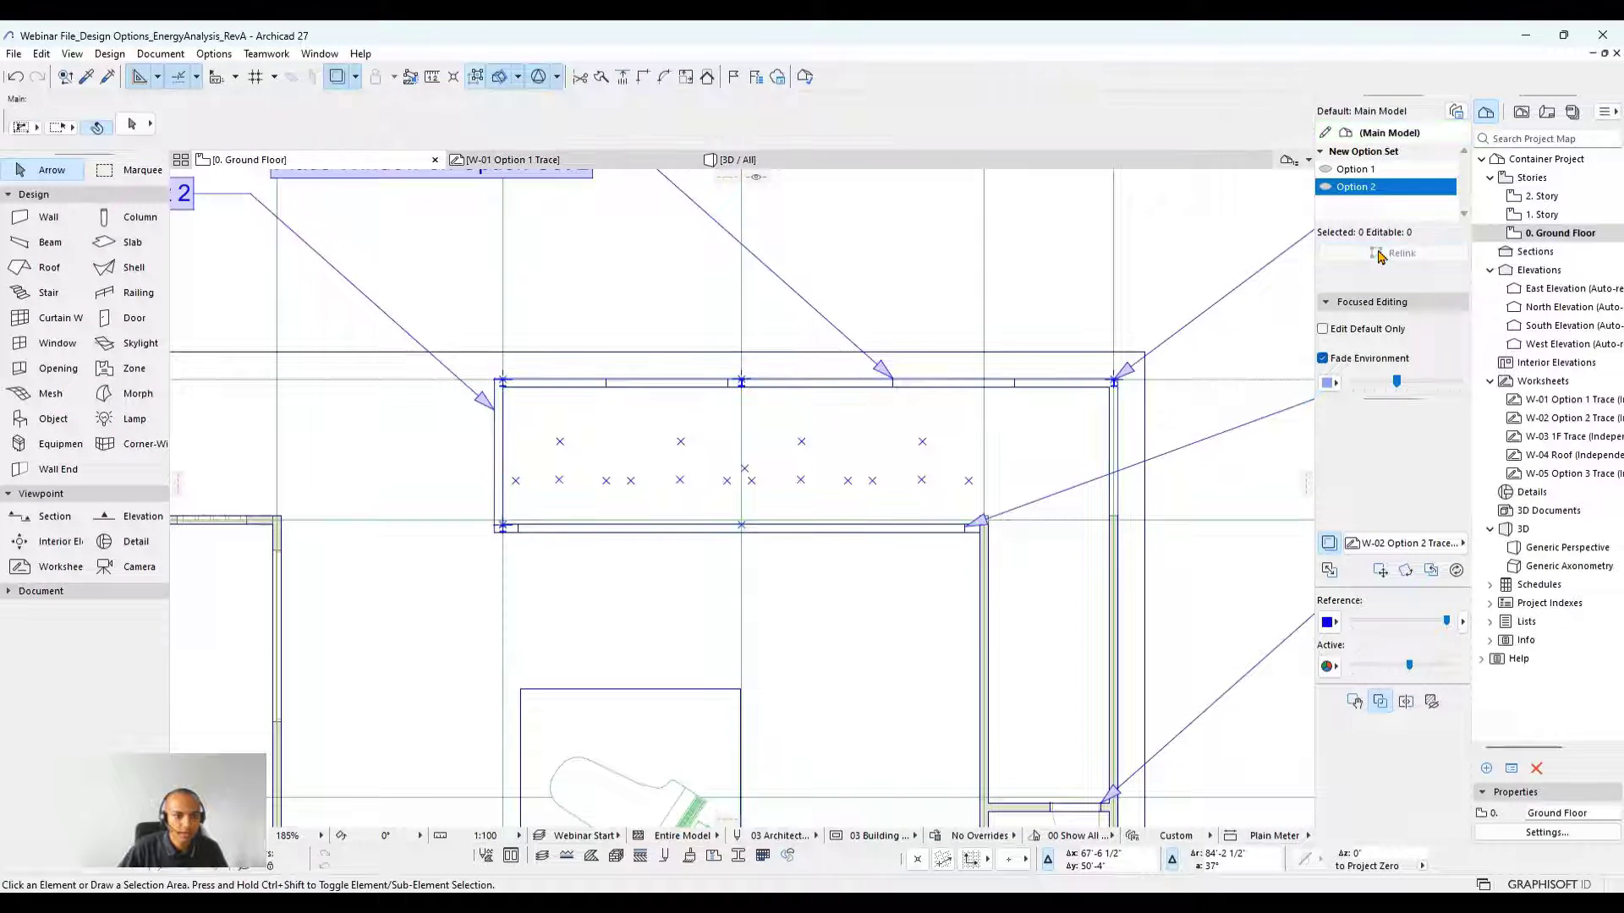
Hide the trace reference and compare the Ground Floor plan with Option 1 and Option 2 shown in turn.
{"action": "middle_click_drag", "start_coordinate": [857, 411], "coordinate": [957, 388]}
{"action": "left_click", "coordinate": [1331, 542]}
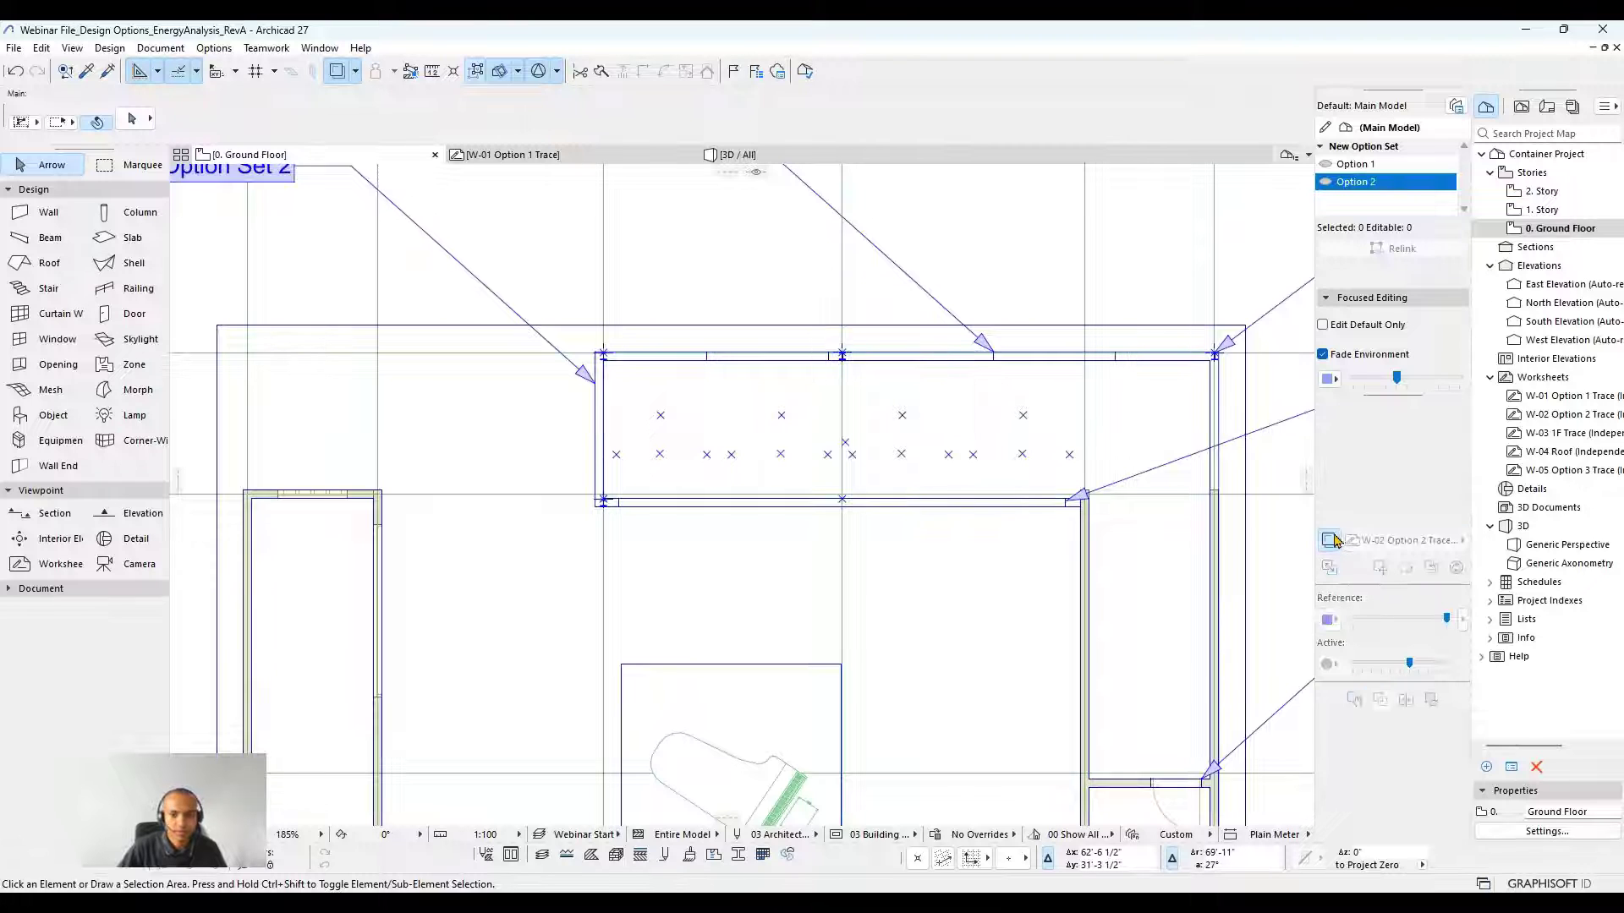
{"action": "scroll", "coordinate": [1083, 514], "scroll_direction": "down", "scroll_amount": 3}
{"action": "middle_click_drag", "start_coordinate": [1099, 445], "coordinate": [1117, 366]}
{"action": "scroll", "coordinate": [1088, 360], "scroll_direction": "down", "scroll_amount": 1}
{"action": "scroll", "coordinate": [1076, 396], "scroll_direction": "down", "scroll_amount": 1}
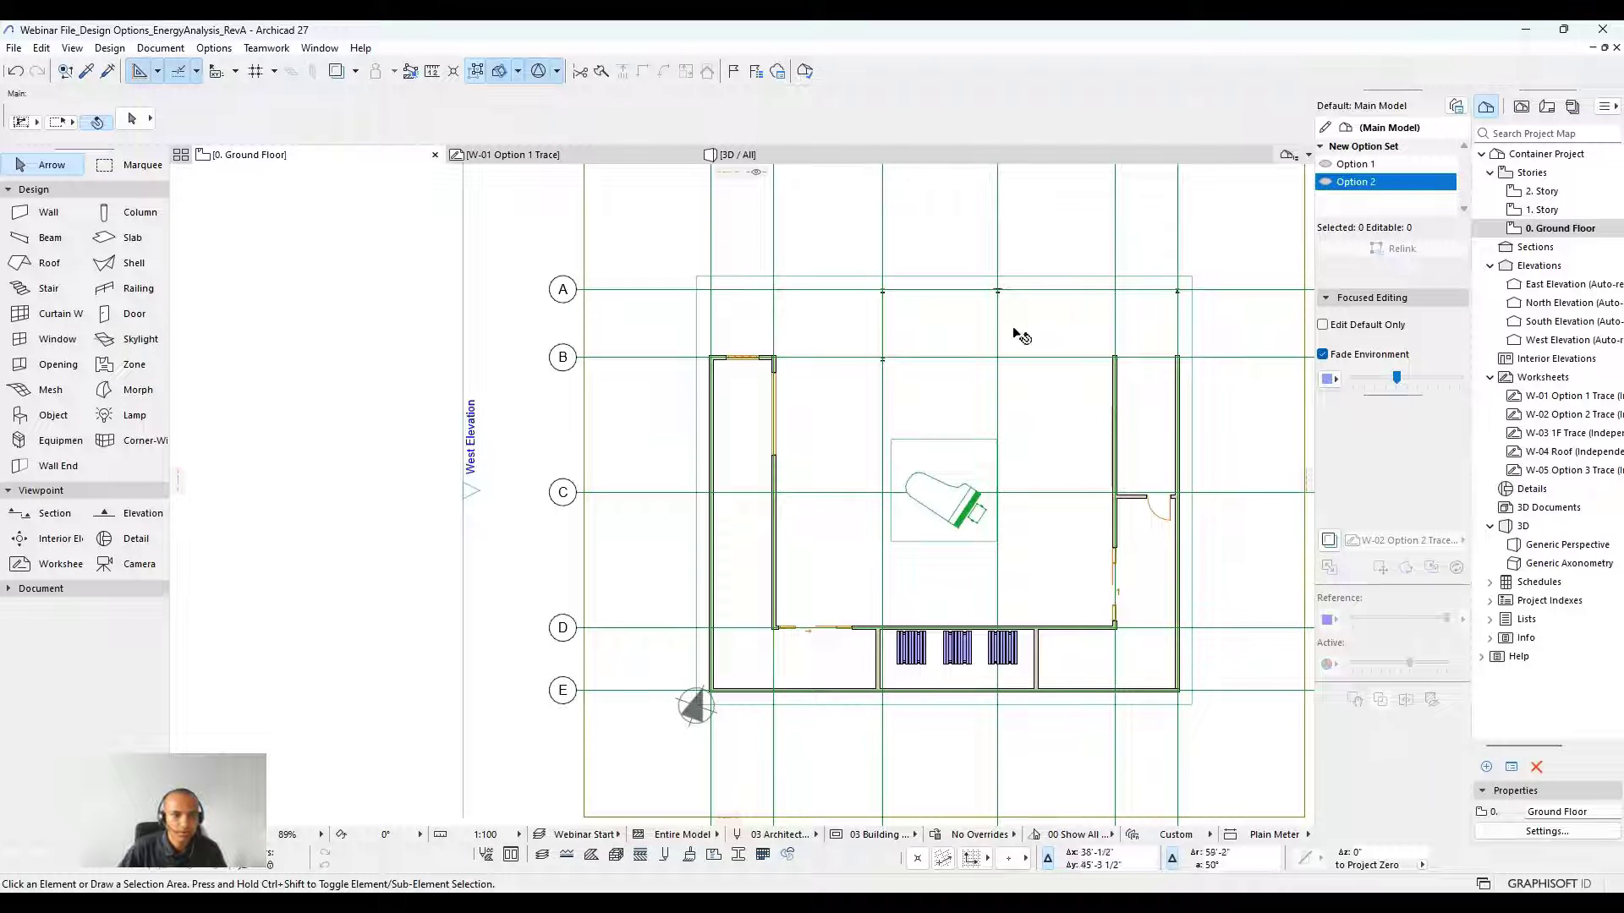
{"action": "middle_click_drag", "start_coordinate": [1099, 409], "coordinate": [1030, 436]}
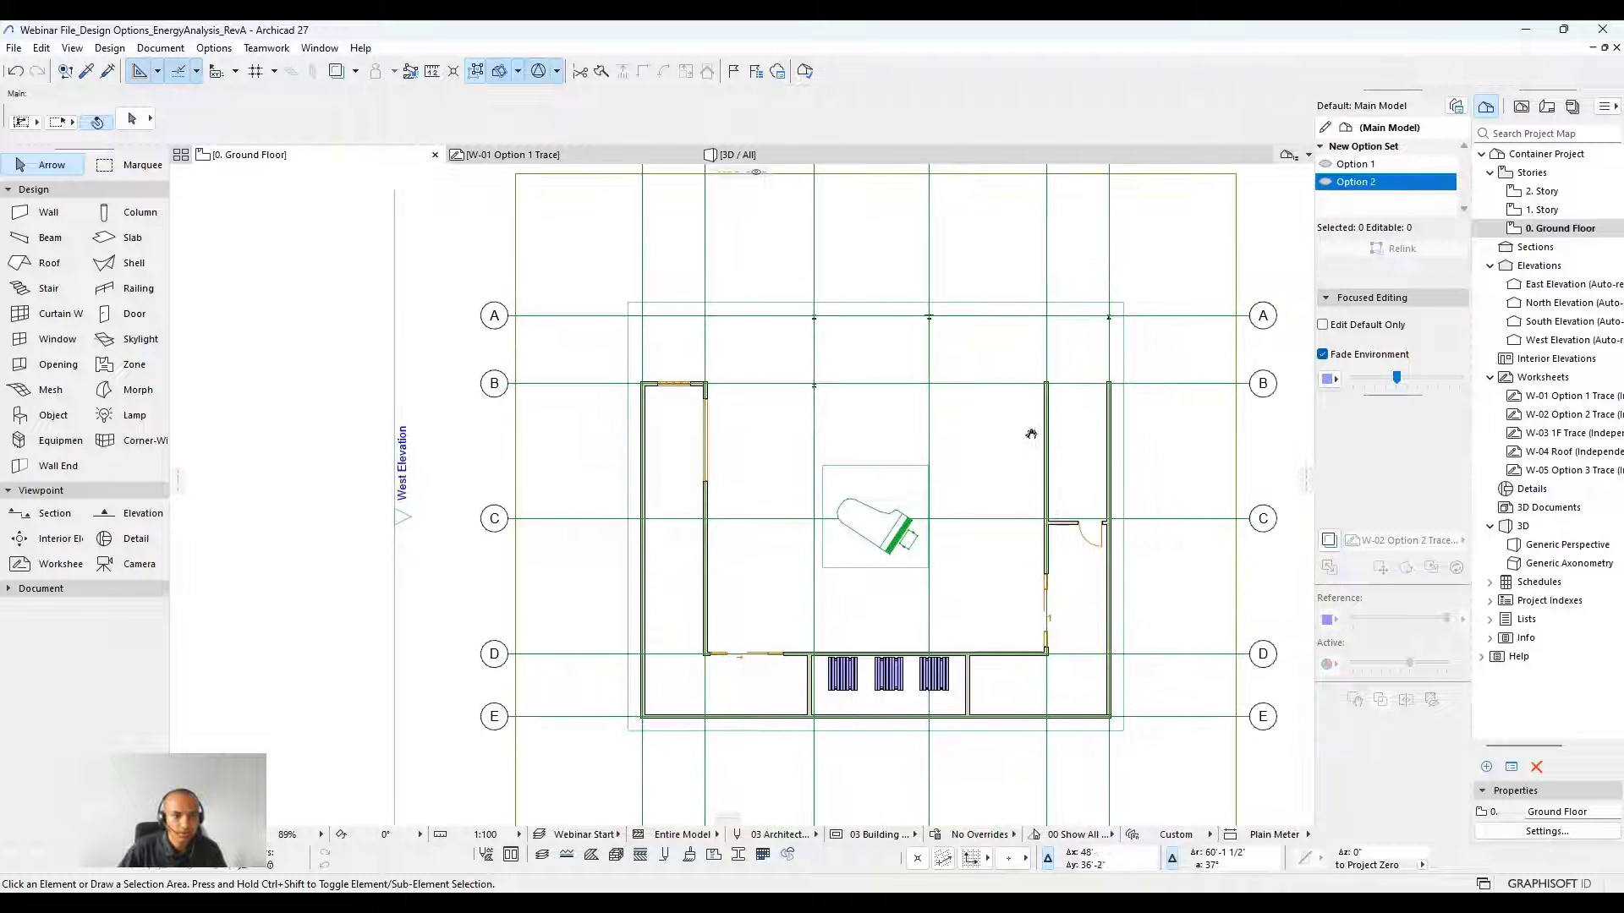
{"action": "left_click", "coordinate": [1328, 170]}
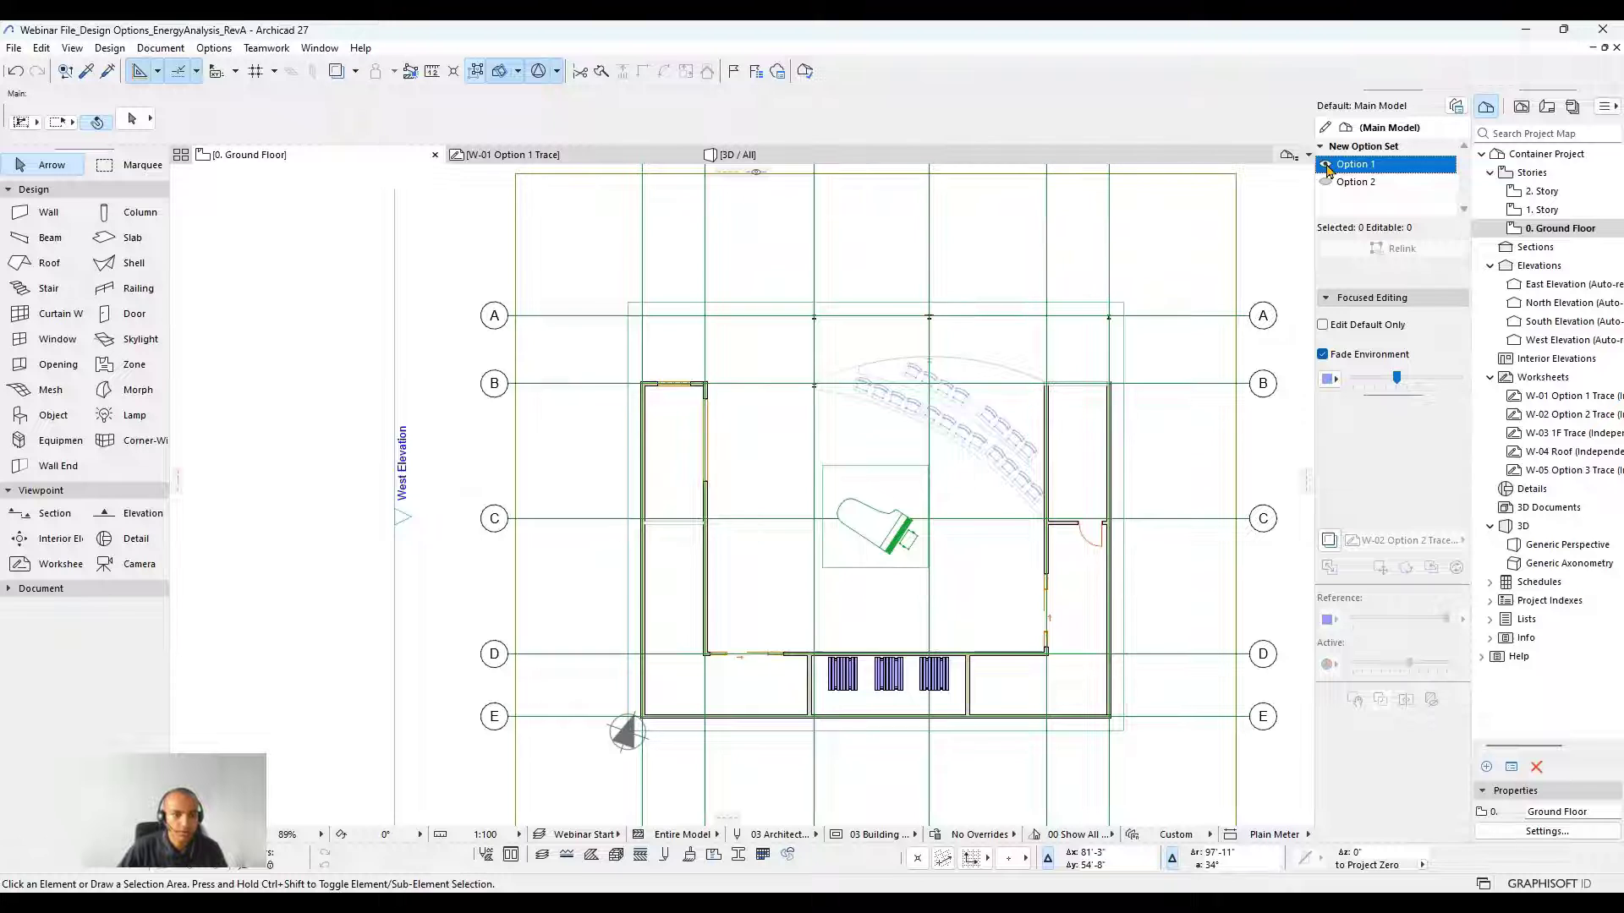
{"action": "scroll", "coordinate": [949, 410], "scroll_direction": "up", "scroll_amount": 5}
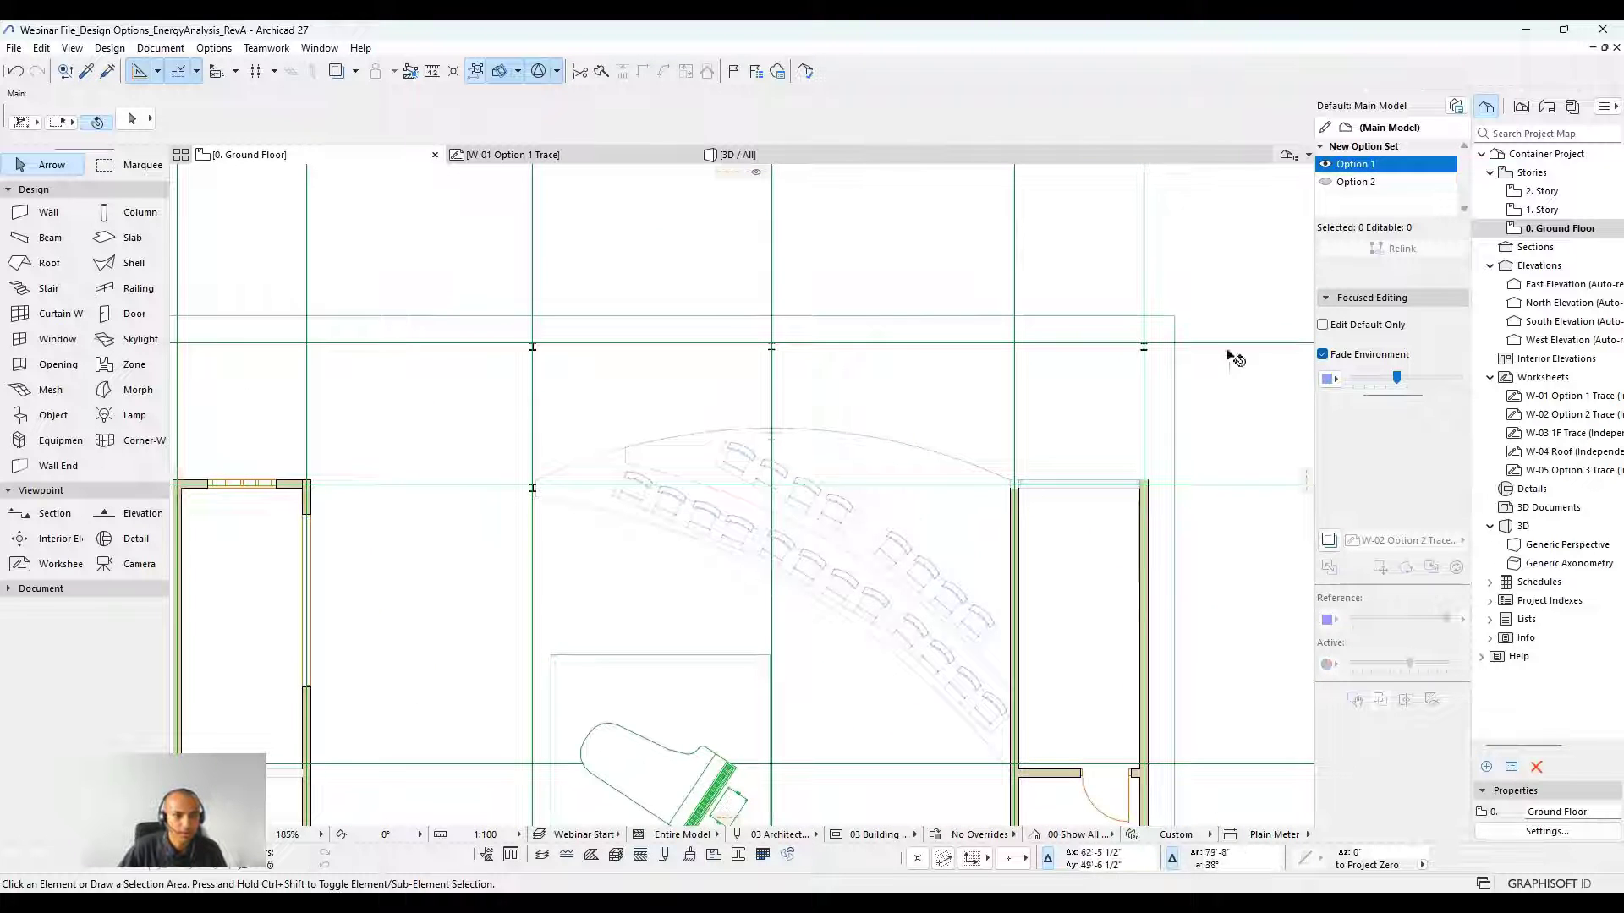
{"action": "left_click", "coordinate": [1330, 183]}
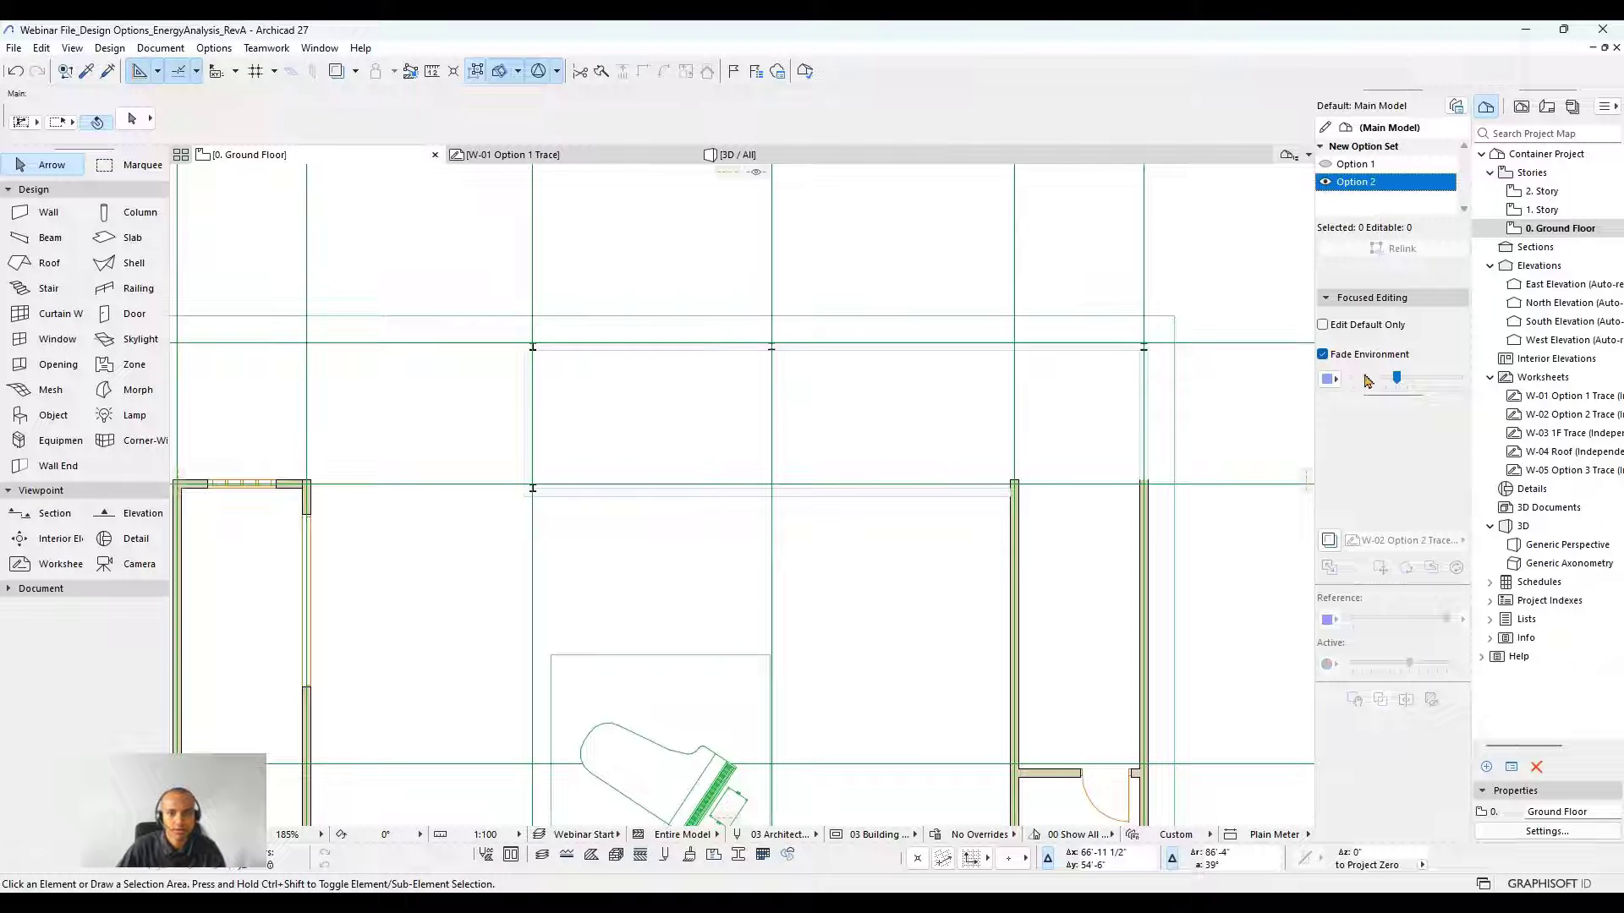
Raise the Fade Environment intensity slightly and compare Option 1 with Option 2 again, leaving Option 2 shown.
{"action": "left_click_drag", "start_coordinate": [1402, 385], "coordinate": [1405, 385]}
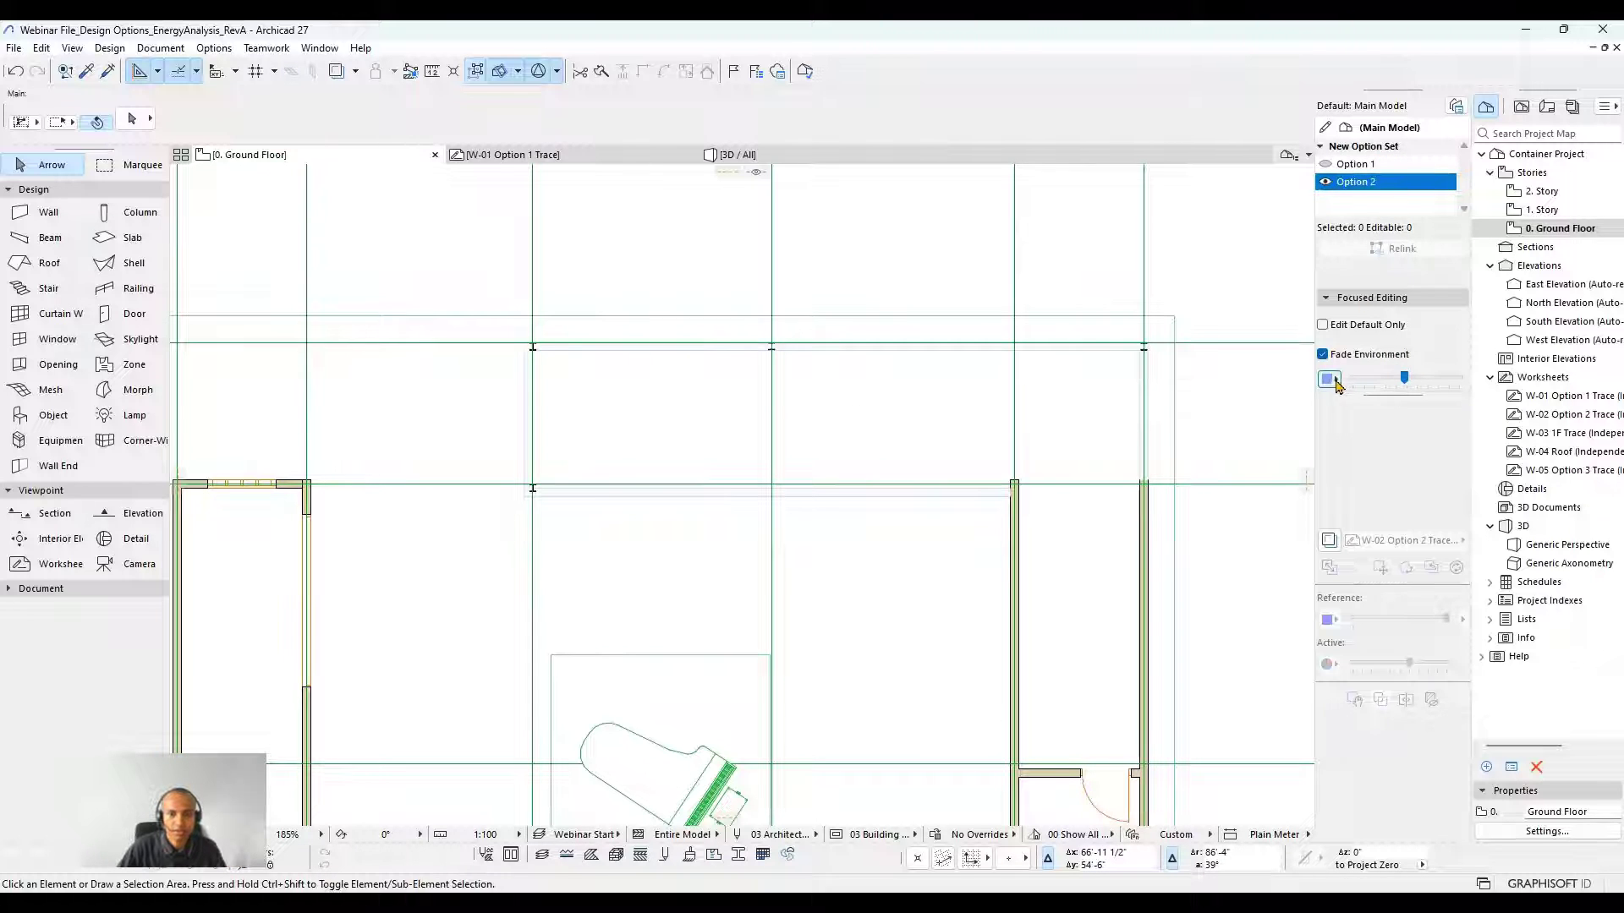
{"action": "scroll", "coordinate": [1030, 406], "scroll_direction": "down", "scroll_amount": 5}
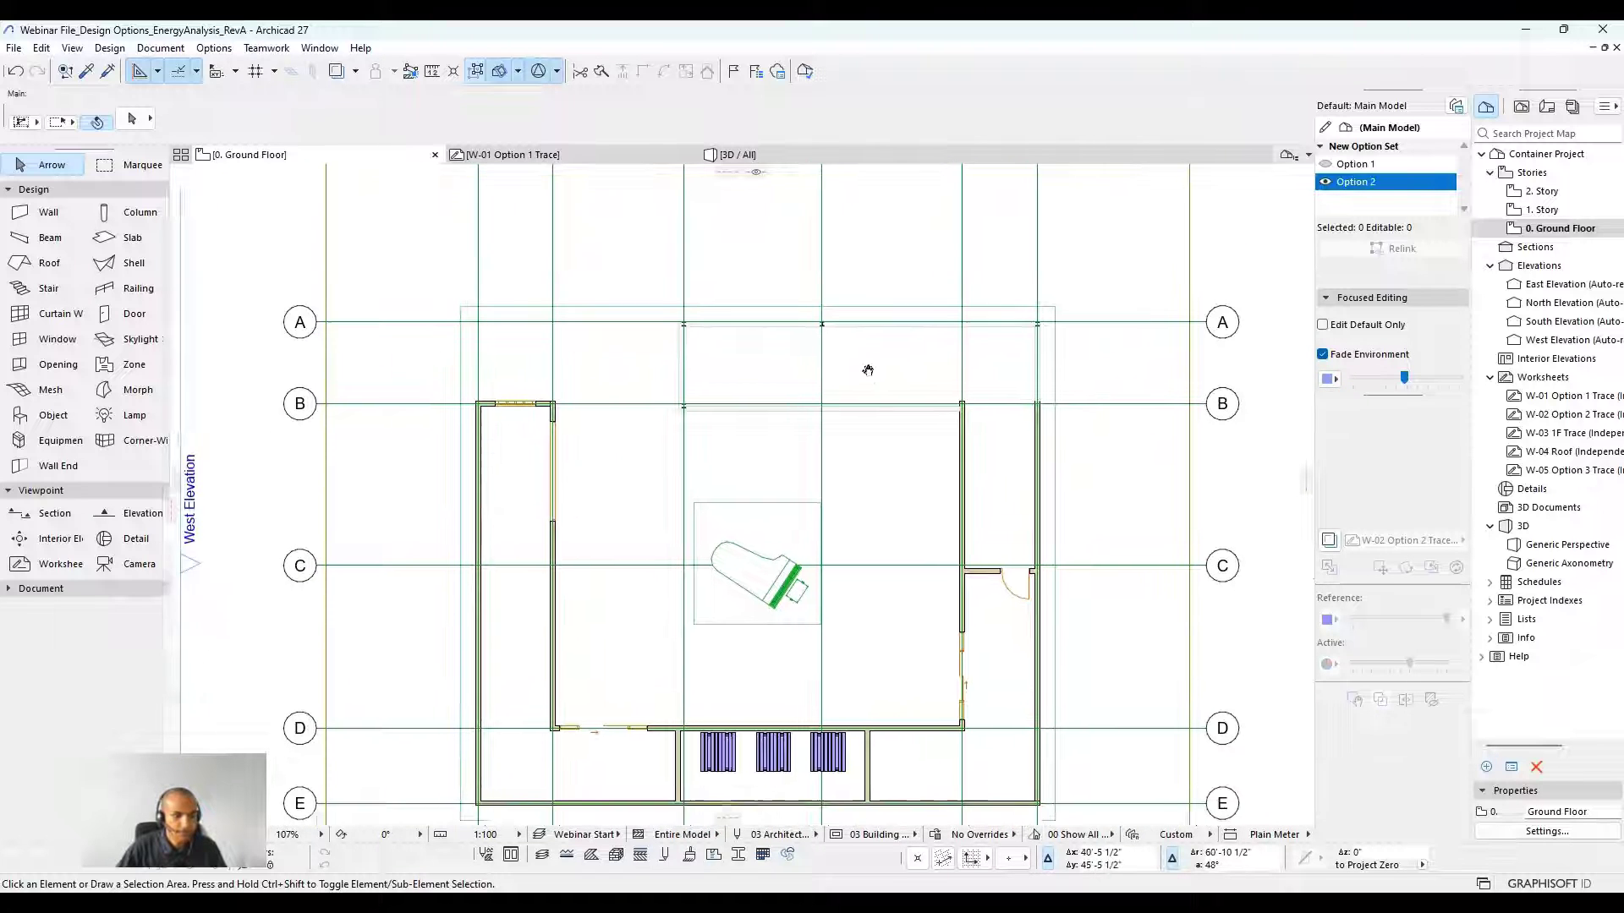
{"action": "left_click", "coordinate": [1326, 168]}
{"action": "middle_click_drag", "start_coordinate": [818, 456], "coordinate": [840, 458]}
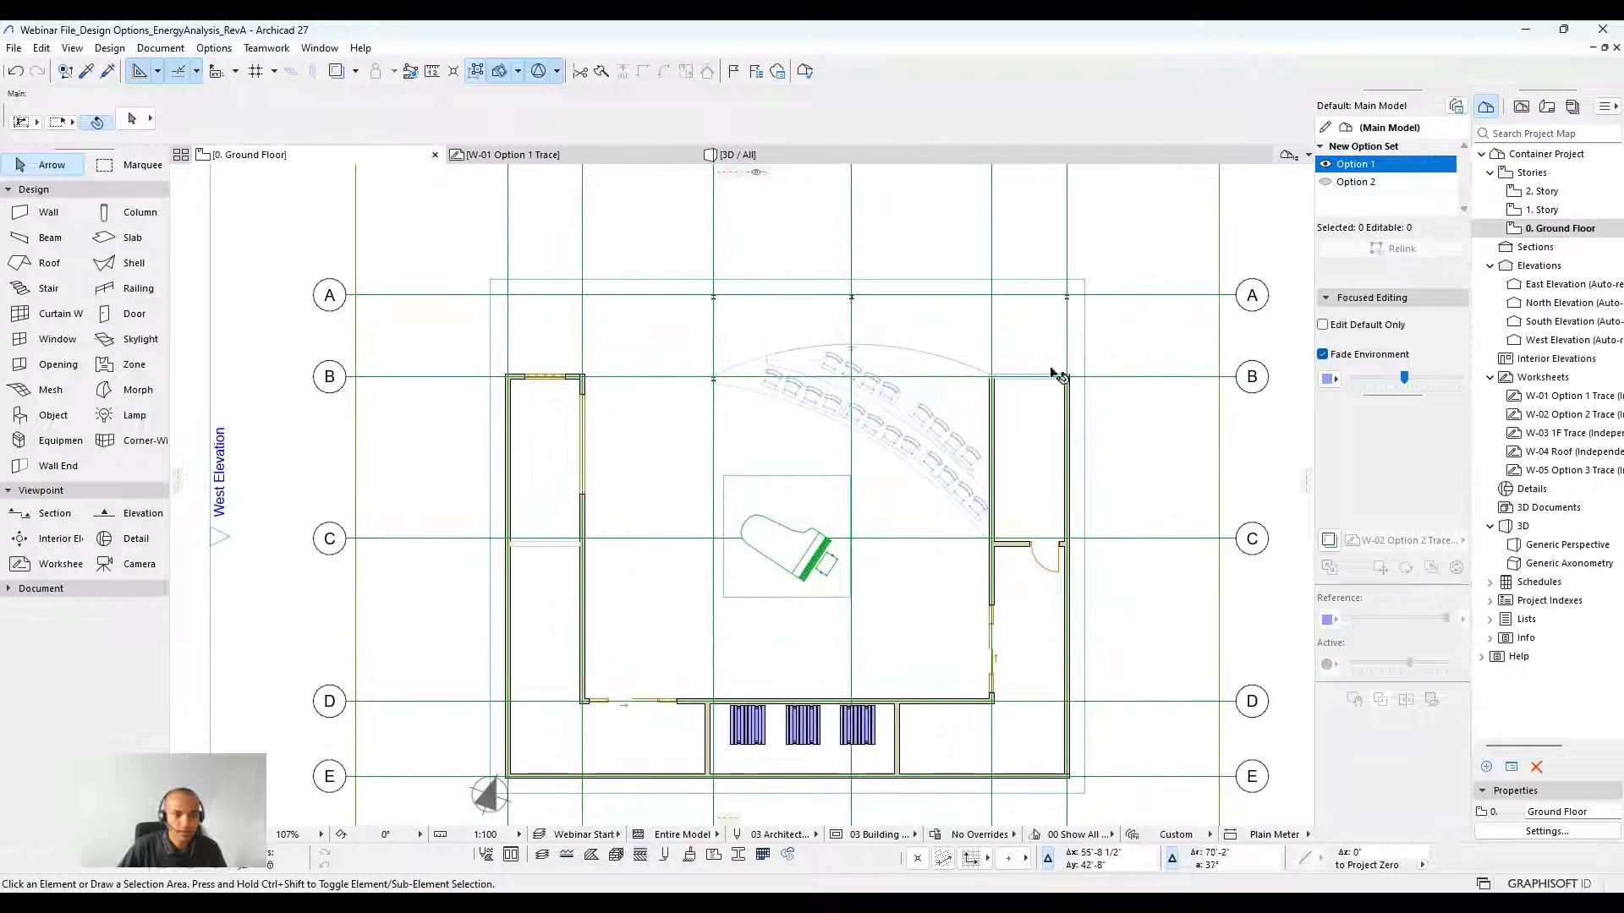
{"action": "left_click", "coordinate": [1327, 183]}
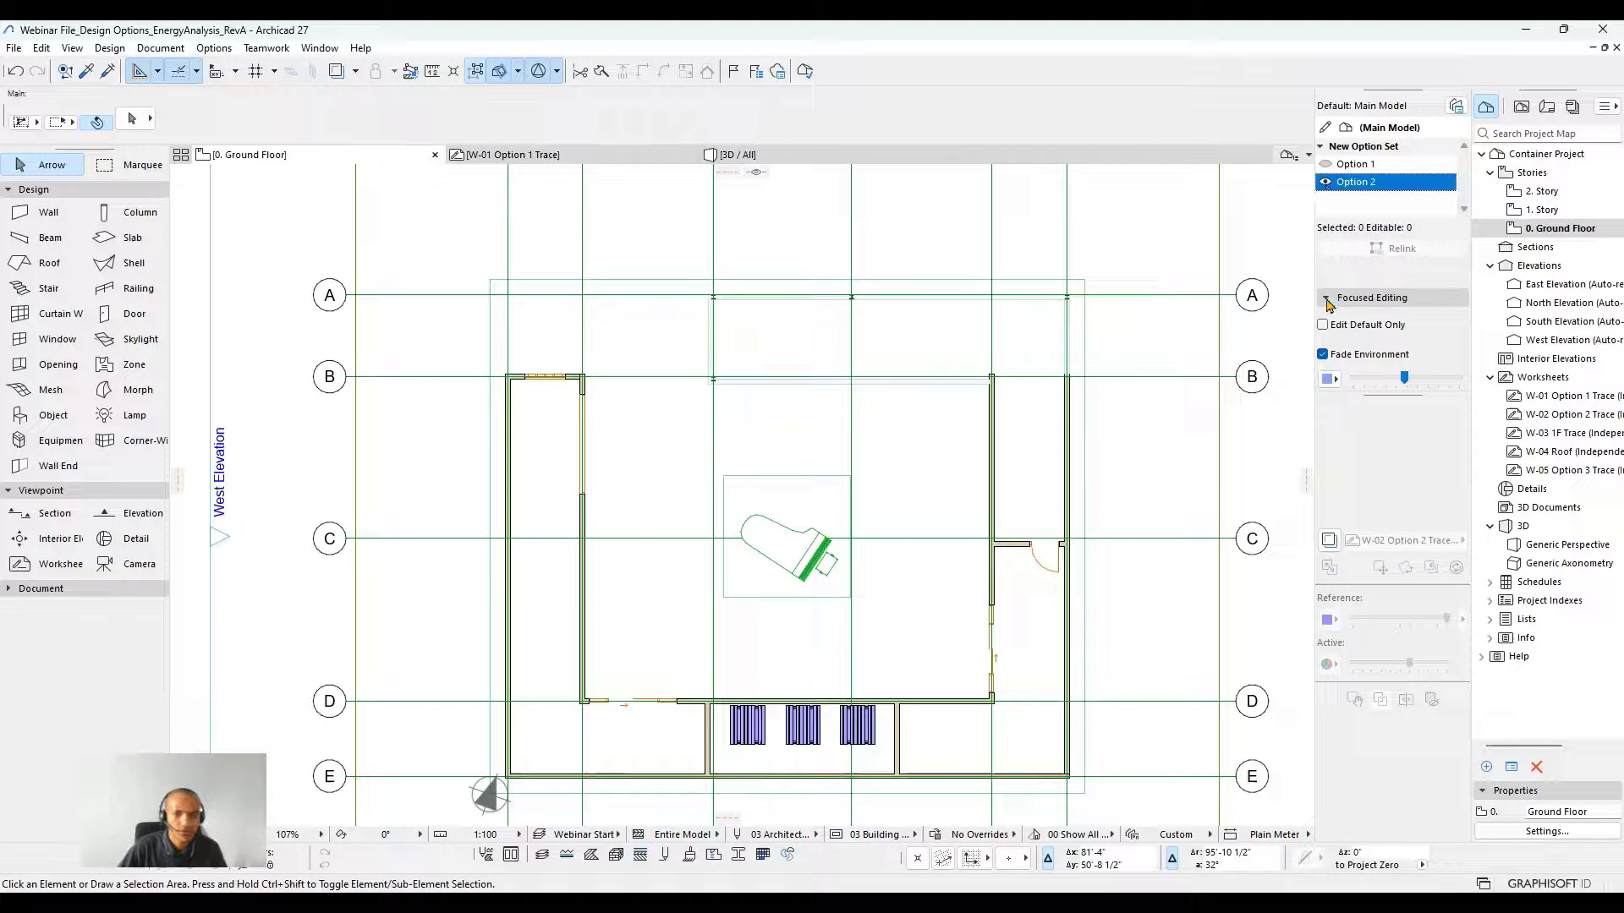
Draw the west wing's partition wall south of grid C over the W-02 trace, between the side walls, and relink it to Option 2.
{"action": "left_click", "coordinate": [1329, 541]}
{"action": "scroll", "coordinate": [475, 652], "scroll_direction": "up", "scroll_amount": 5}
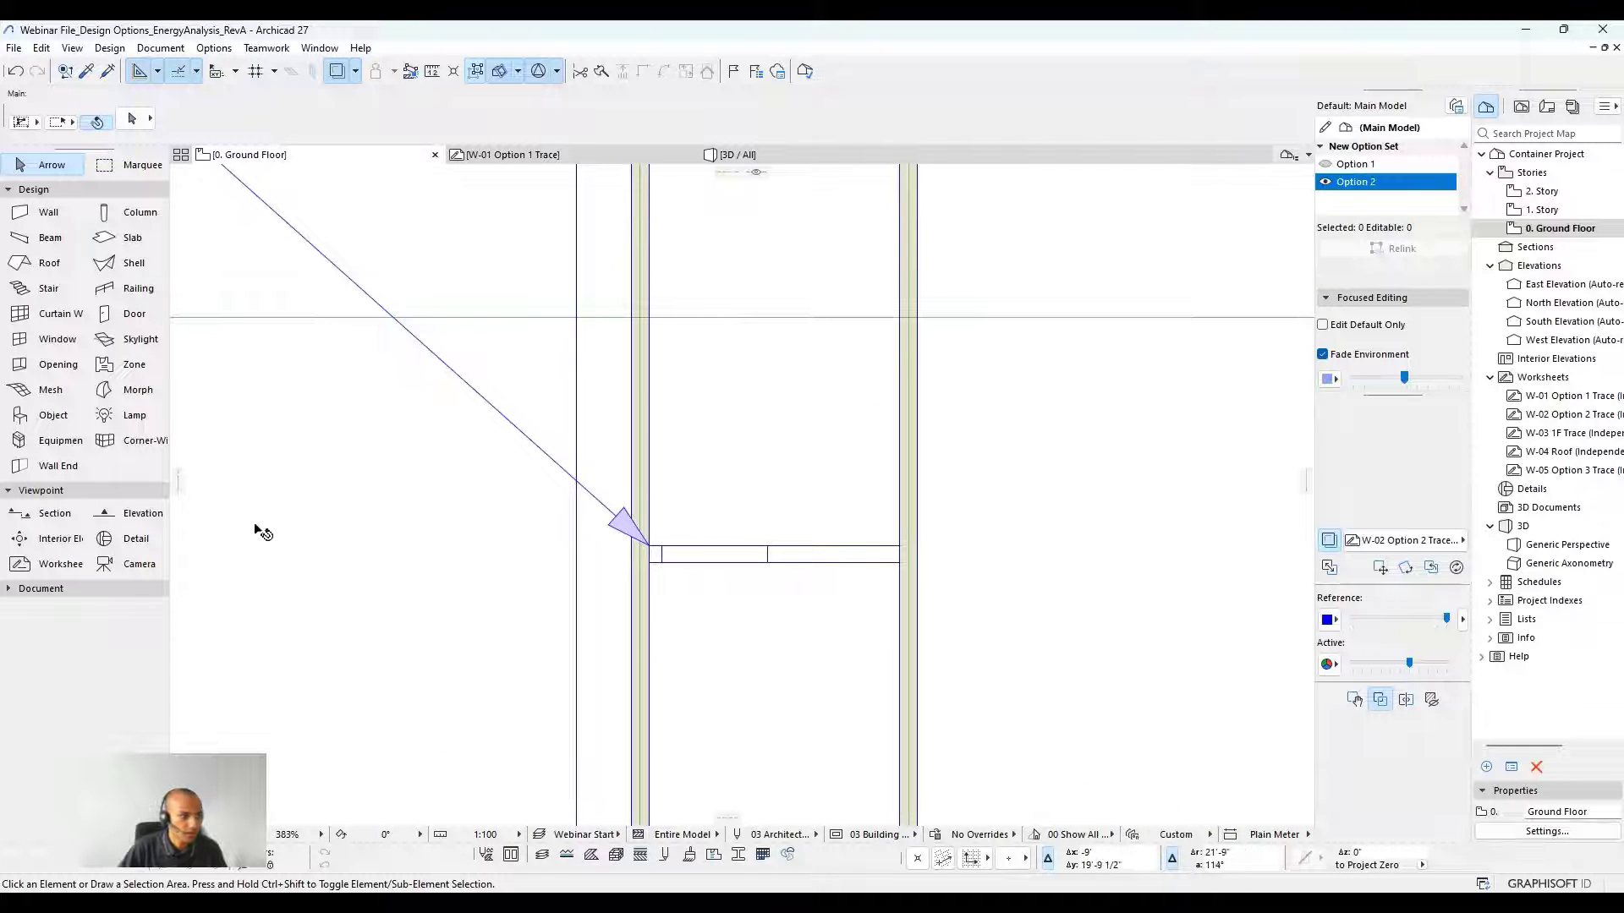
{"action": "left_click", "coordinate": [48, 212]}
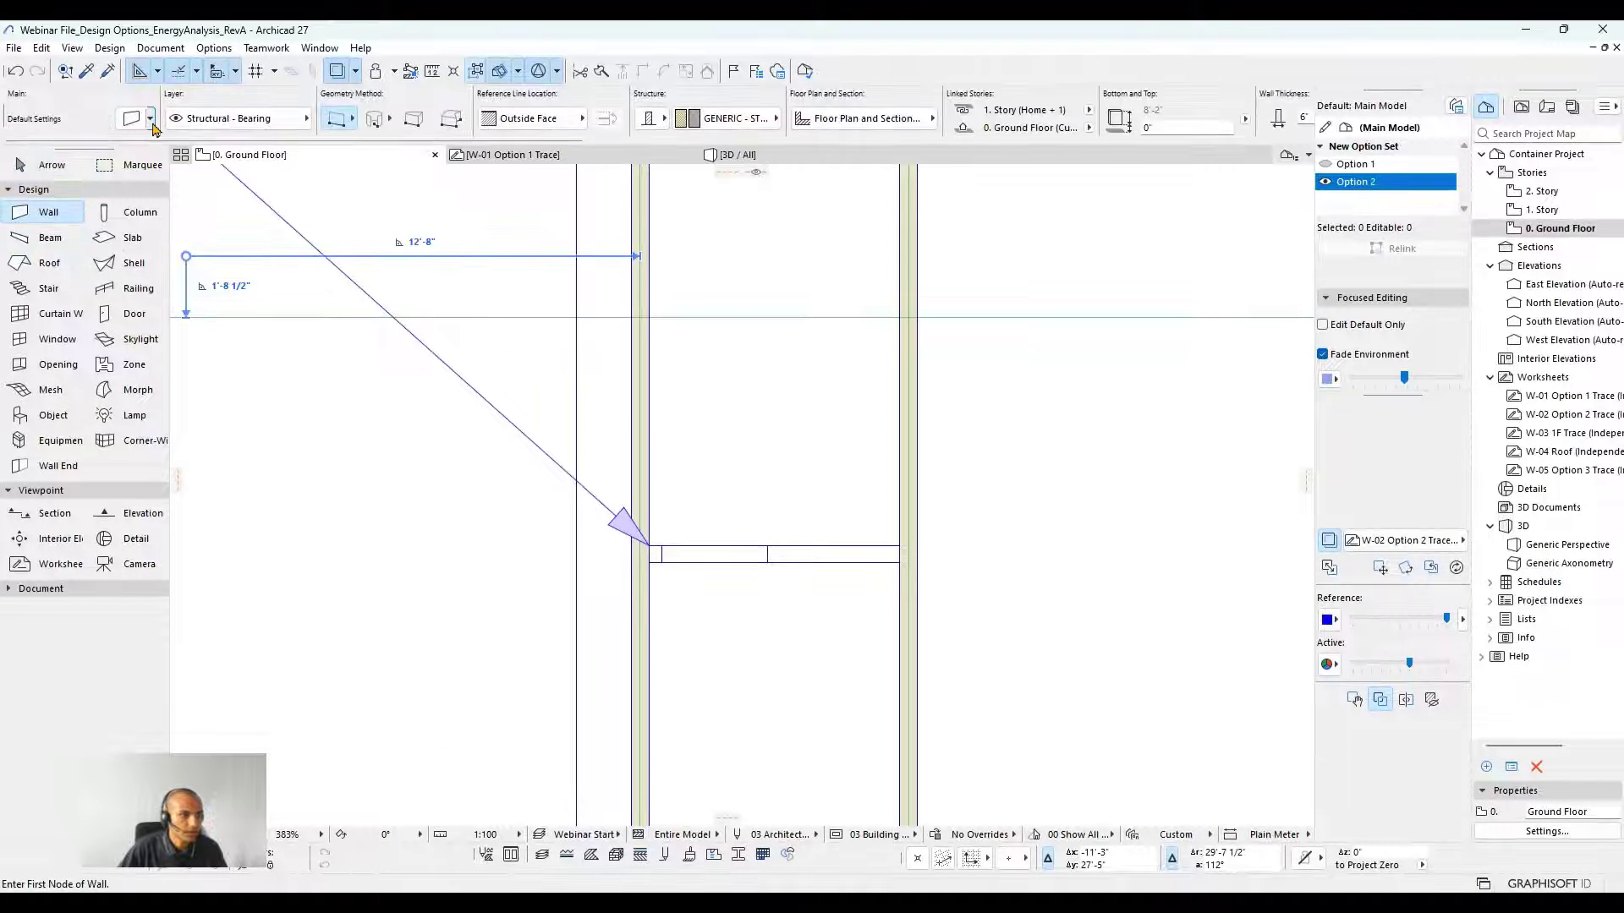
{"action": "scroll", "coordinate": [738, 660], "scroll_direction": "up", "scroll_amount": 3}
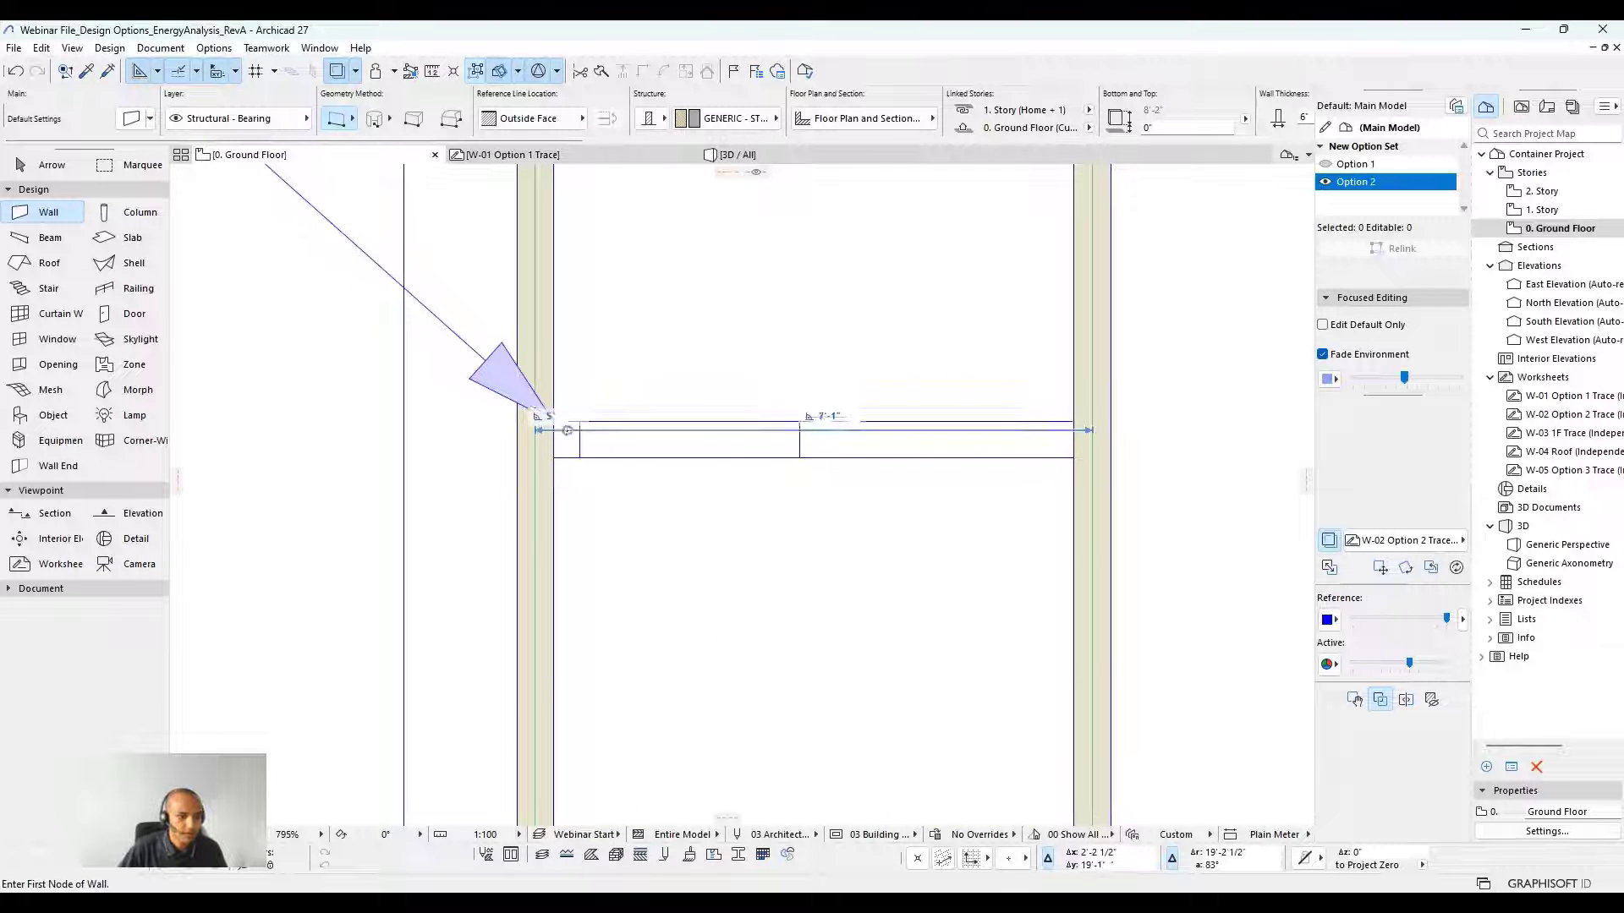
{"action": "left_click", "coordinate": [553, 420]}
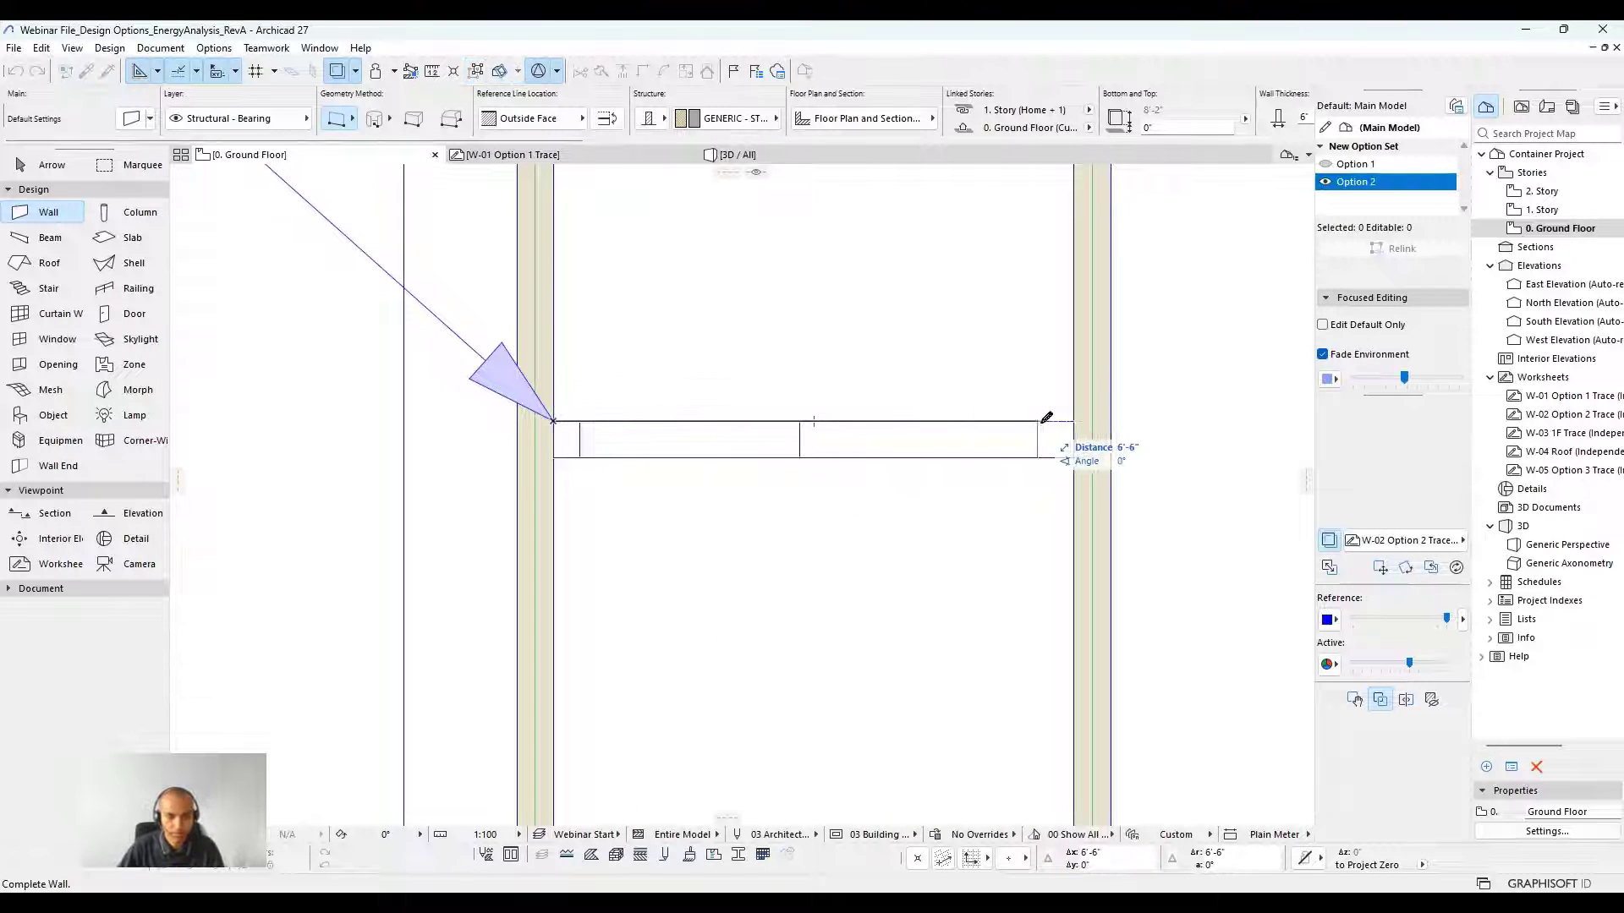
{"action": "left_click", "coordinate": [1073, 421]}
{"action": "scroll", "coordinate": [1015, 505], "scroll_direction": "down", "scroll_amount": 3}
{"action": "key", "text": "Escape"}
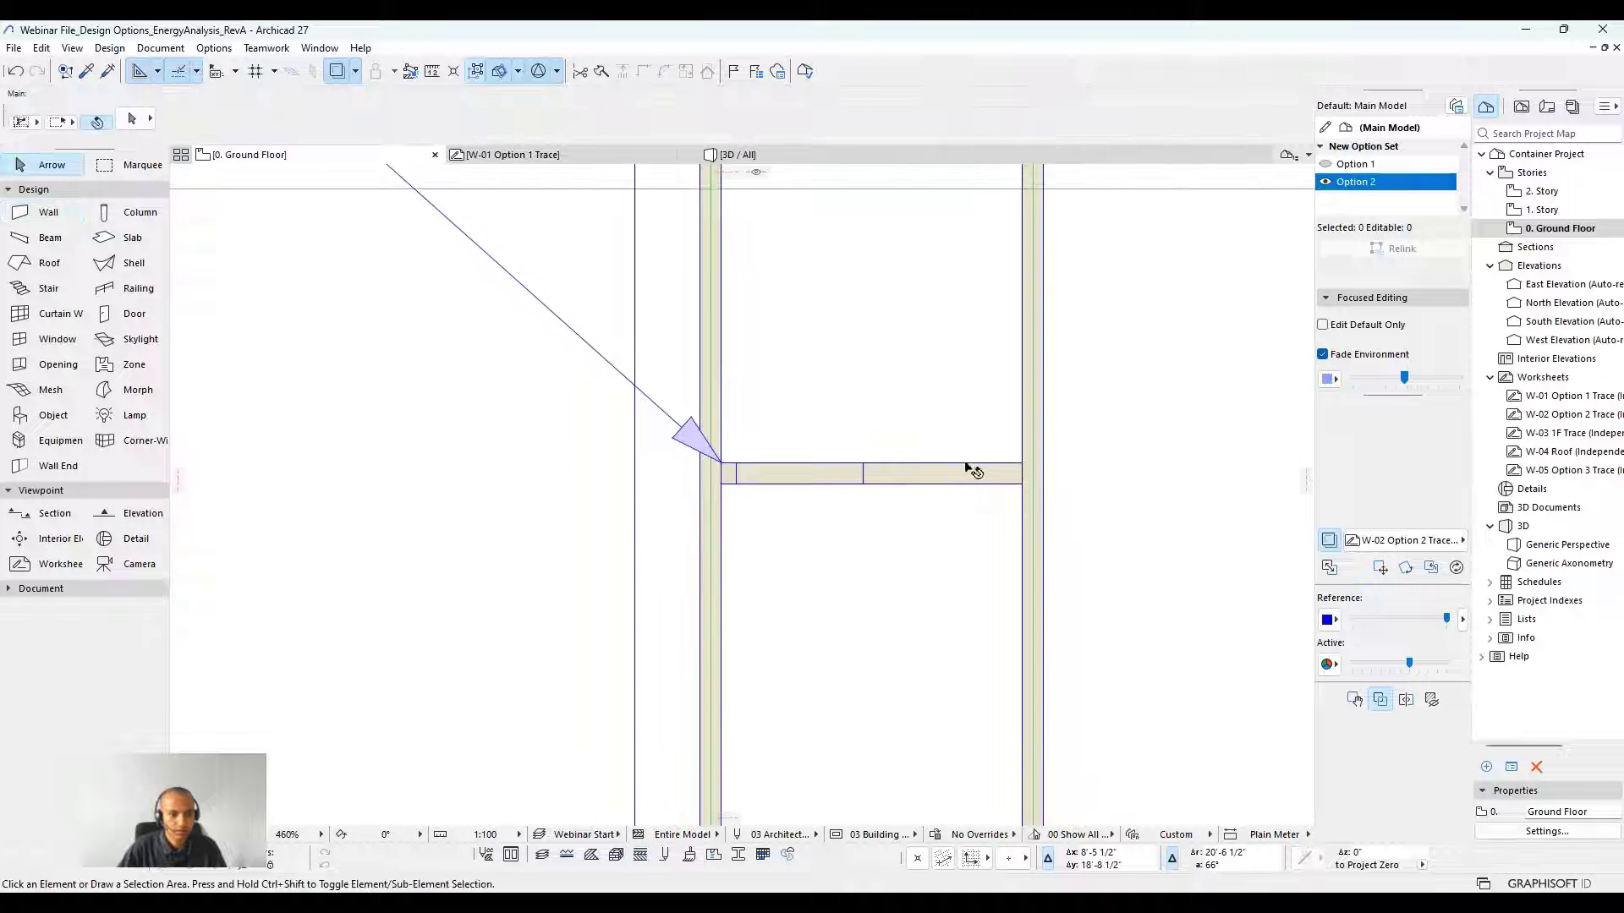
{"action": "left_click", "coordinate": [966, 473]}
{"action": "left_click", "coordinate": [1393, 250]}
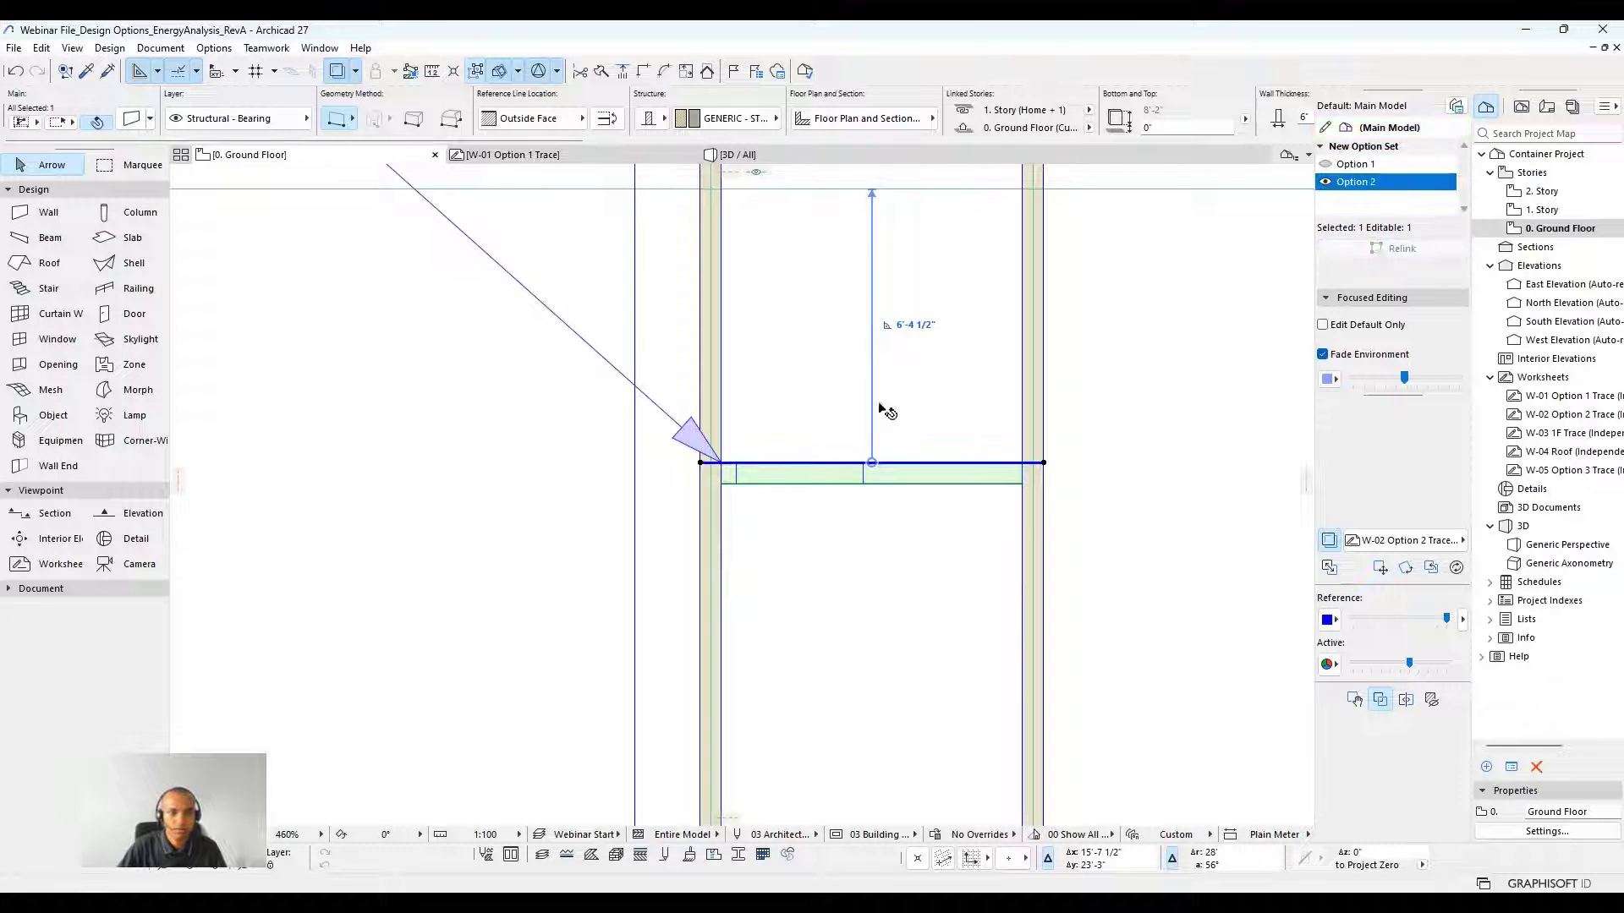
Open the 3D view from the Ground Floor plan and frame the covered terrace with Option 2 shown.
{"action": "scroll", "coordinate": [845, 441], "scroll_direction": "down", "scroll_amount": 7}
{"action": "middle_click_drag", "start_coordinate": [907, 473], "coordinate": [760, 512]}
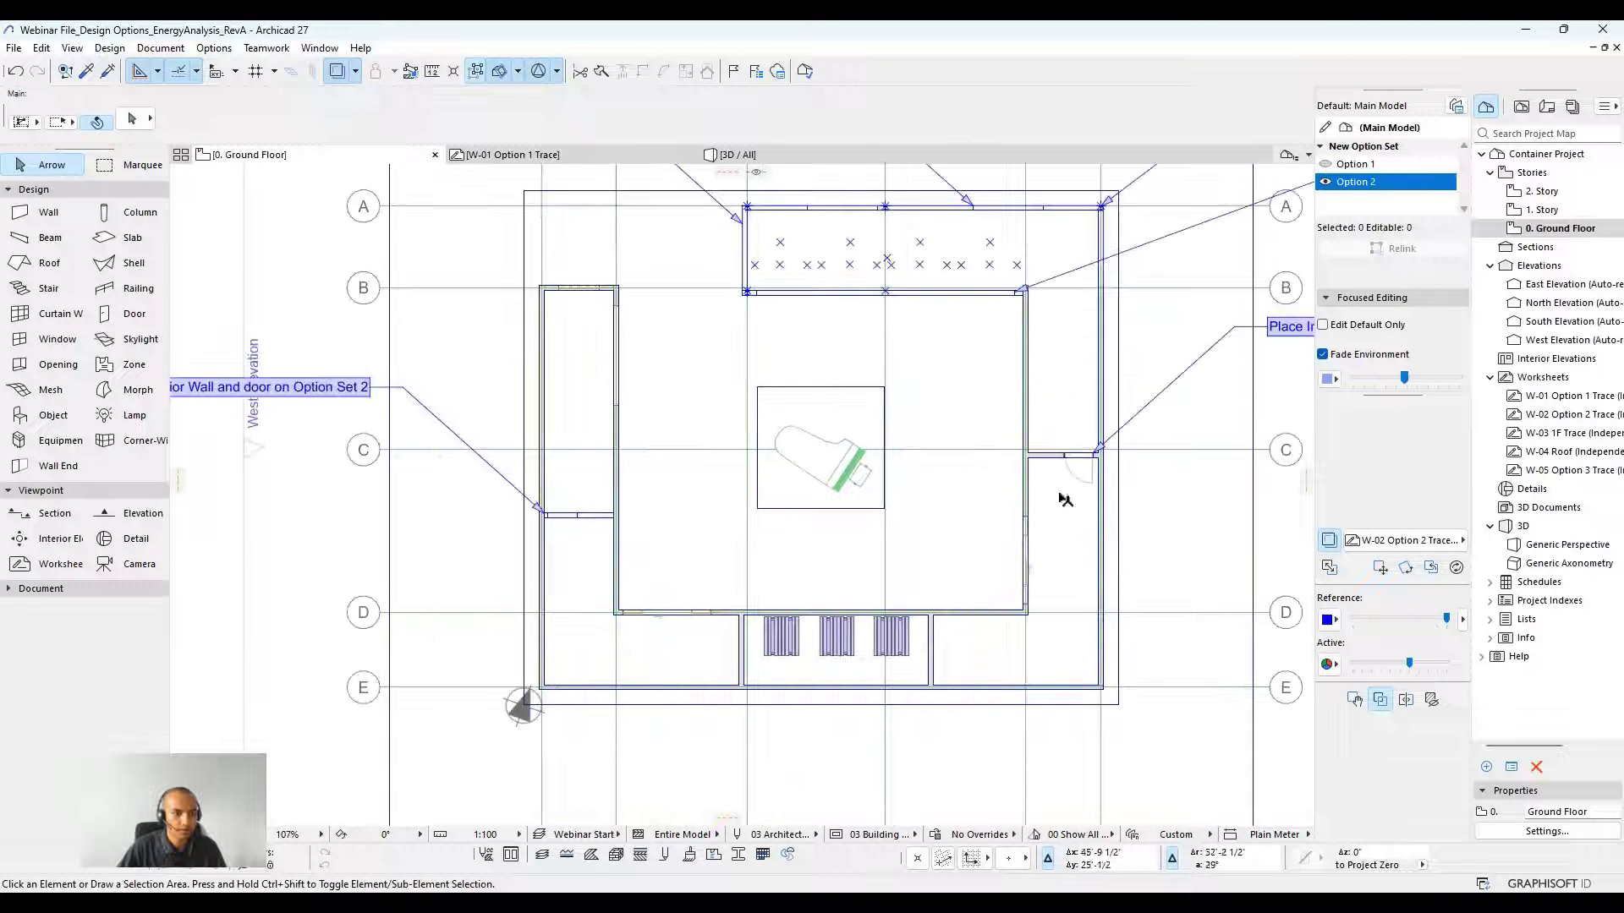
{"action": "middle_click_drag", "start_coordinate": [940, 312], "coordinate": [811, 362]}
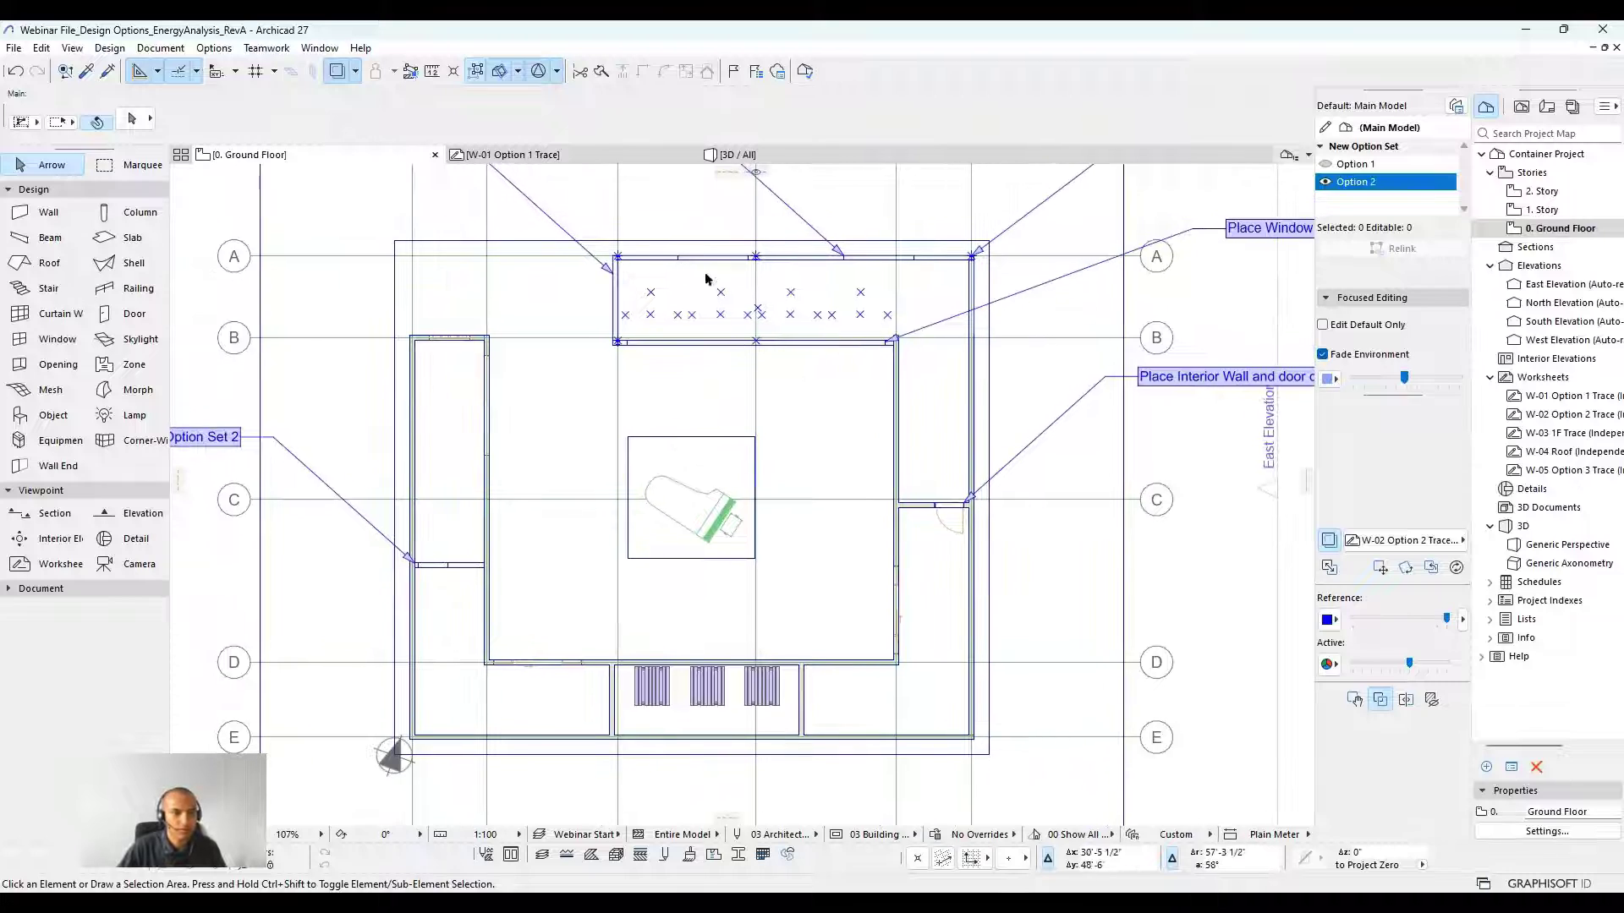
{"action": "scroll", "coordinate": [794, 364], "scroll_direction": "down", "scroll_amount": 3}
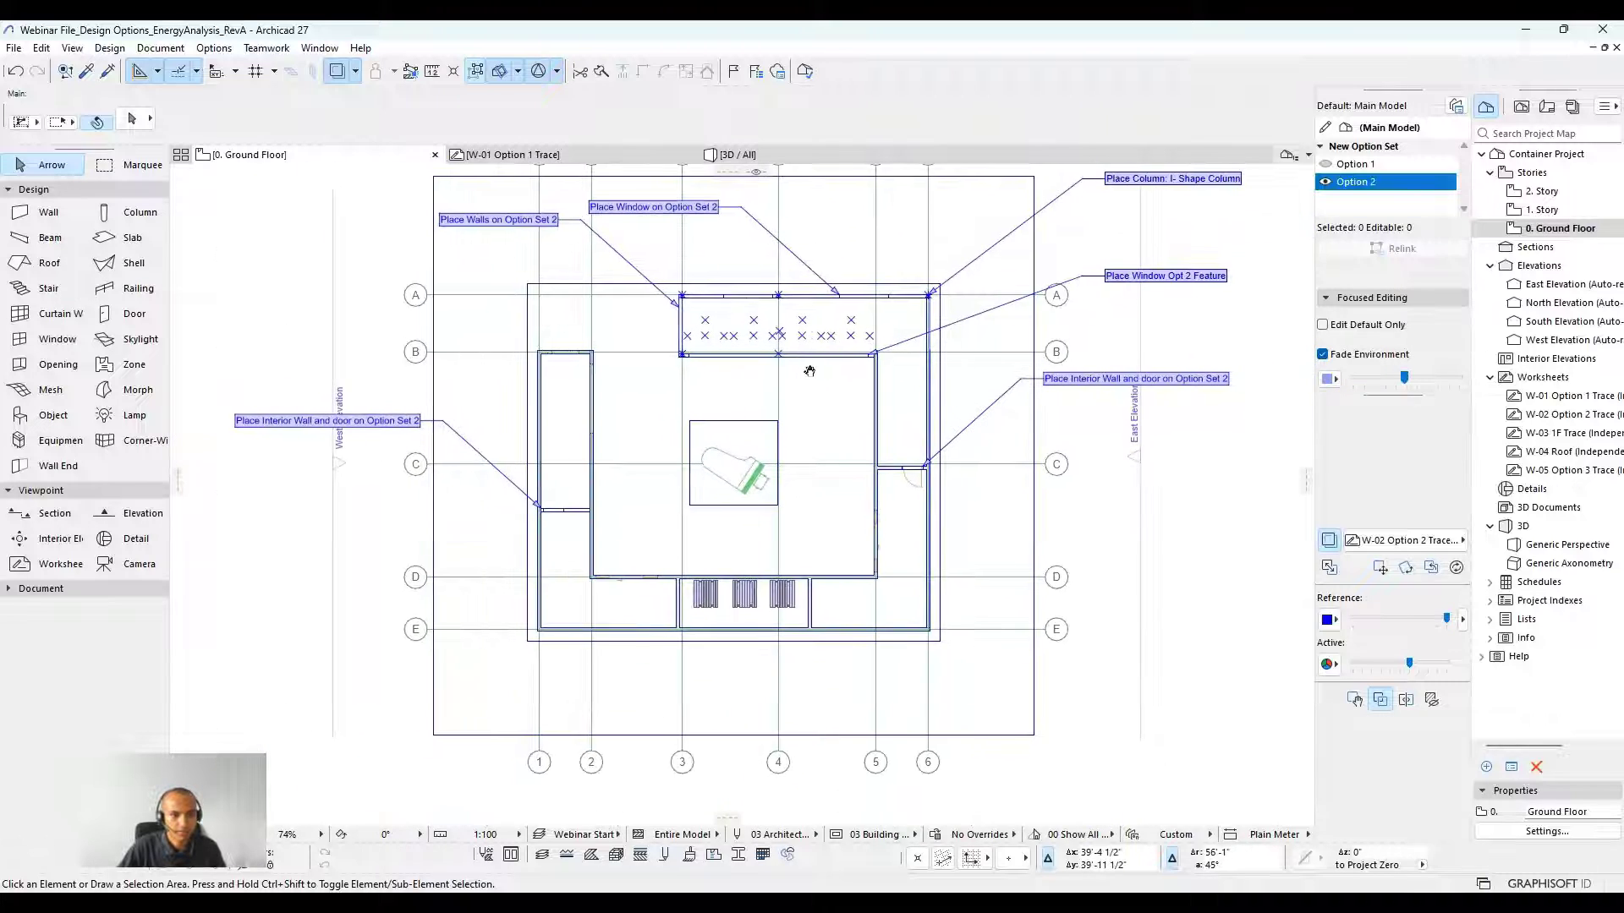
{"action": "left_click", "coordinate": [740, 160]}
{"action": "middle_click_drag", "start_coordinate": [753, 406], "coordinate": [787, 402], "text": "shift"}
{"action": "scroll", "coordinate": [781, 406], "scroll_direction": "up", "scroll_amount": 3}
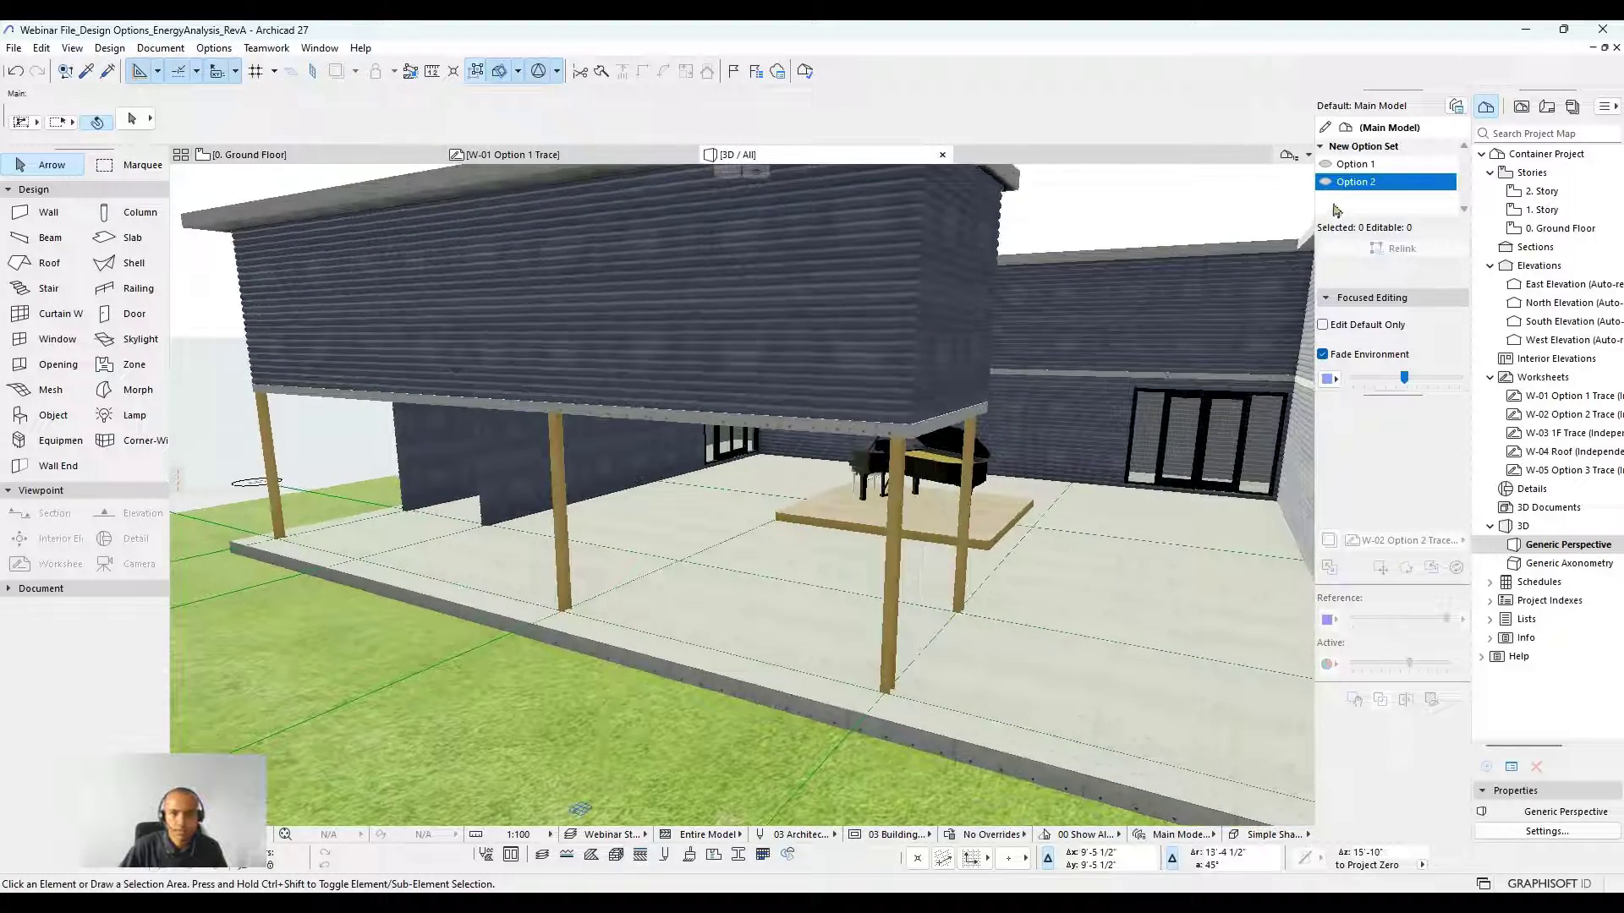
Compare Option 1 with Option 2 in 3D around the terrace and piano platform, leaving Option 1 shown.
{"action": "left_click", "coordinate": [1333, 165]}
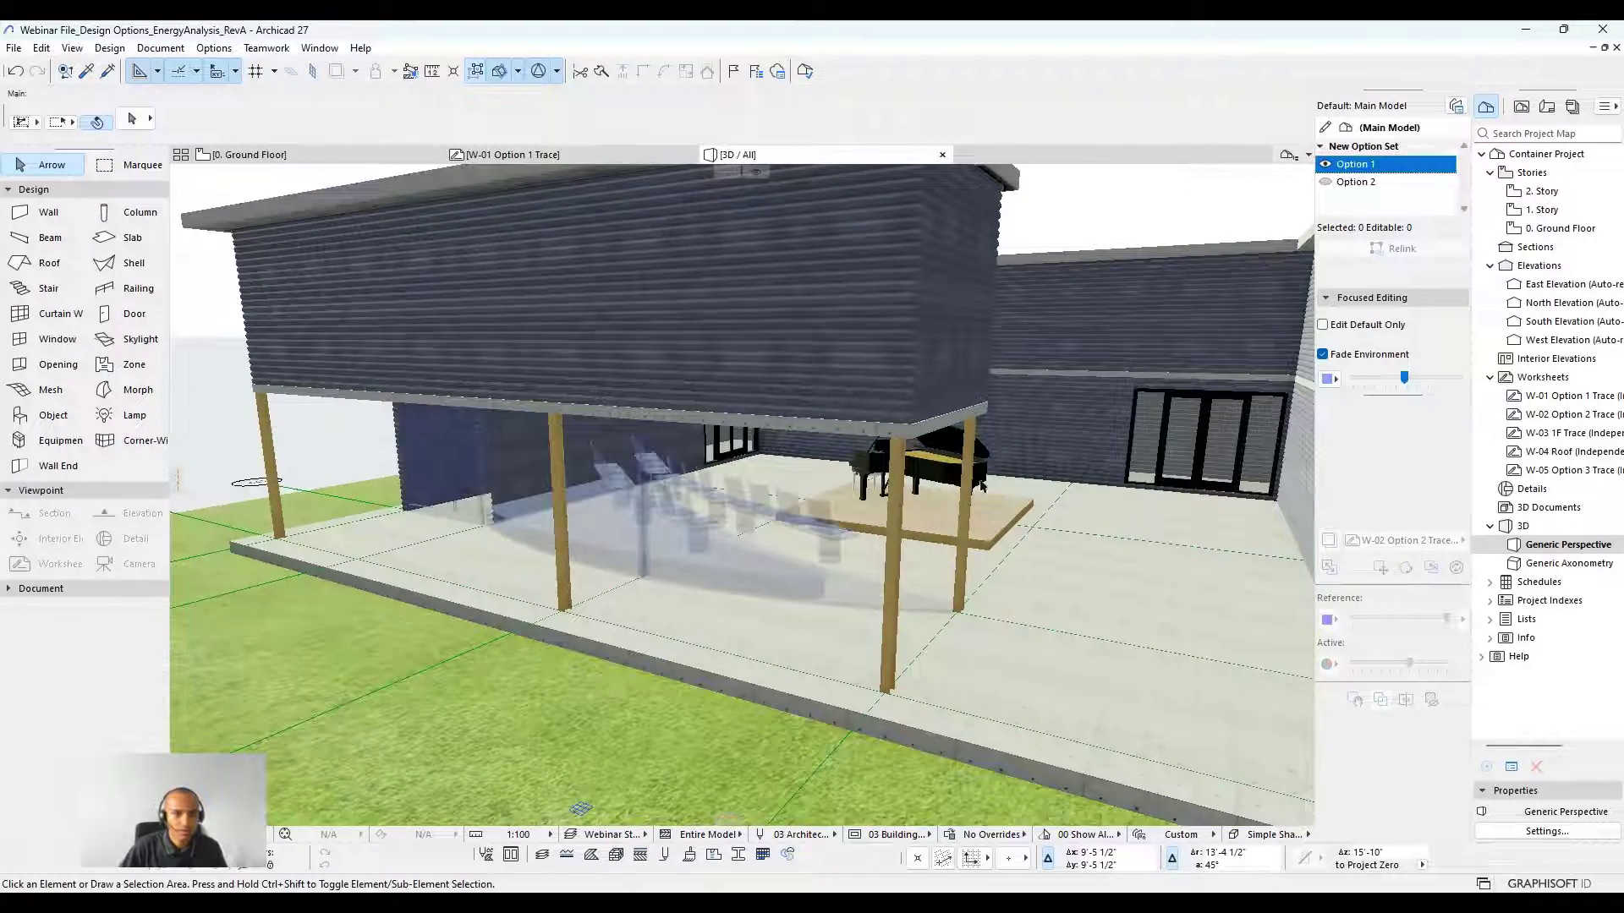
{"action": "middle_click_drag", "start_coordinate": [779, 562], "coordinate": [576, 528], "text": "shift"}
{"action": "middle_click_drag", "start_coordinate": [984, 421], "coordinate": [1285, 389], "text": "shift"}
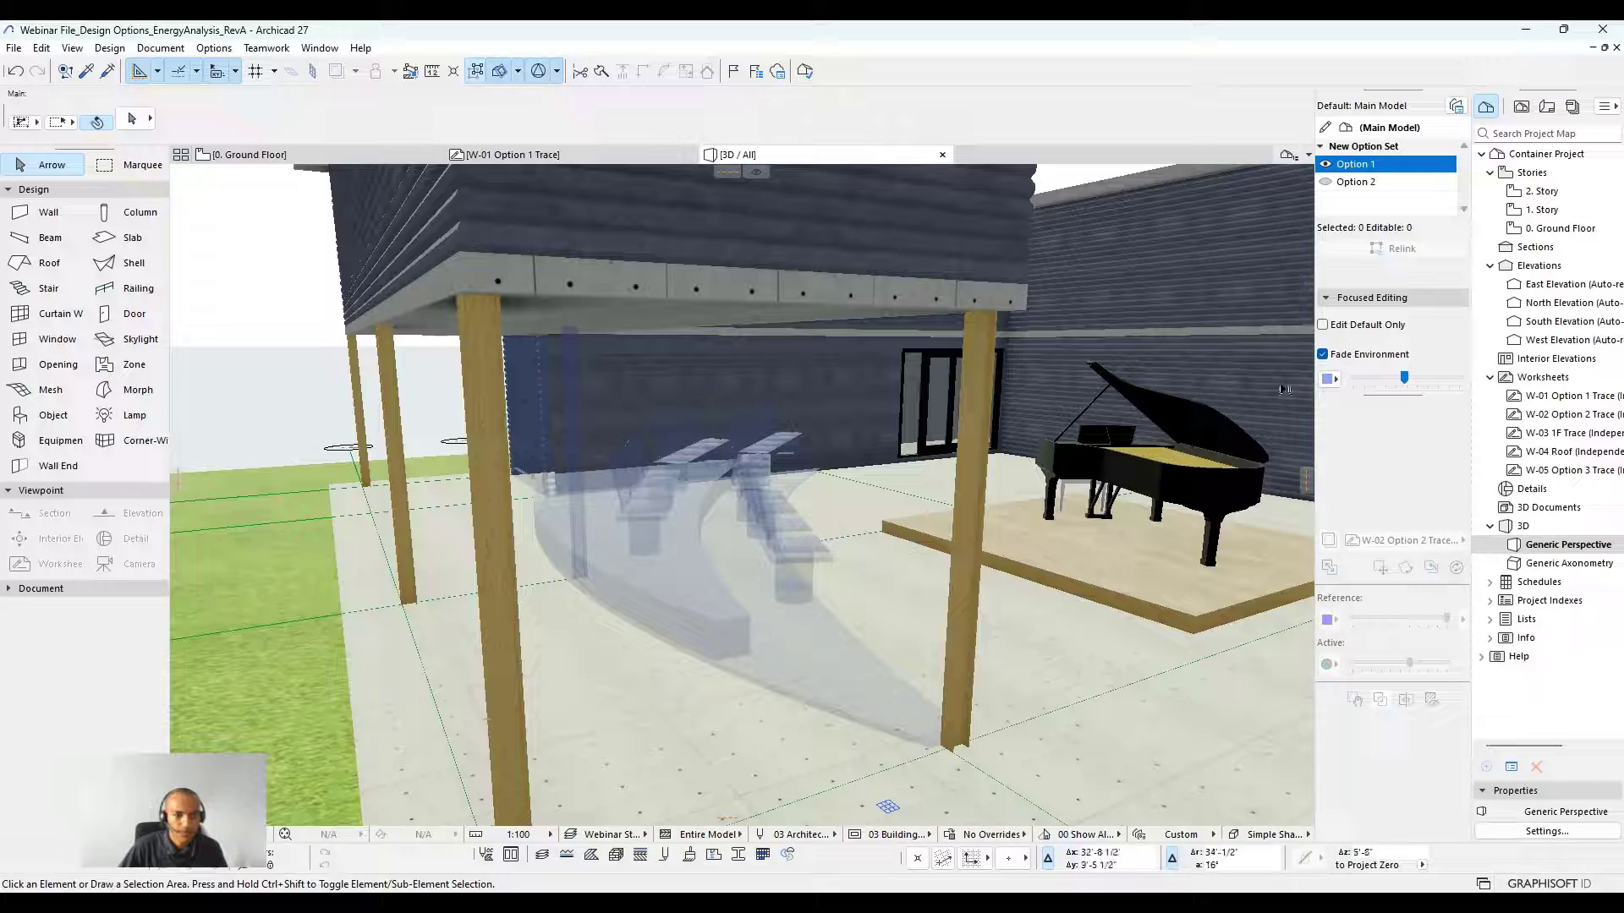
{"action": "left_click", "coordinate": [1326, 182]}
{"action": "middle_click_drag", "start_coordinate": [795, 432], "coordinate": [1163, 370], "text": "shift"}
{"action": "left_click", "coordinate": [1327, 165]}
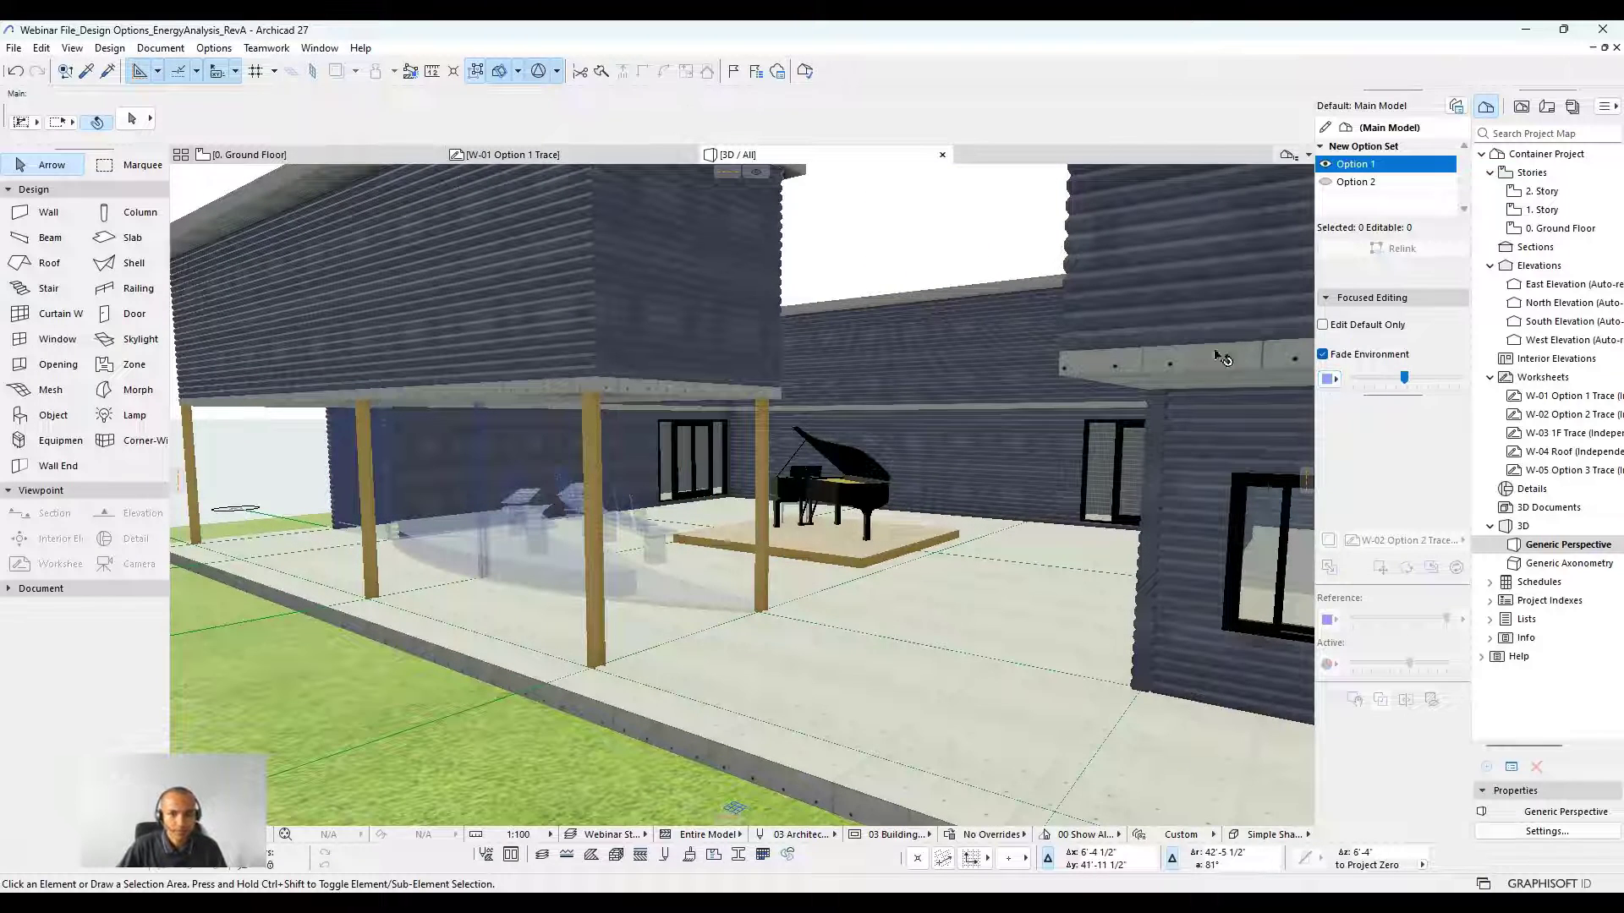
Set the Fade Environment colour to Original Color so Option 1's elements display in their own materials.
{"action": "middle_click_drag", "start_coordinate": [761, 389], "coordinate": [1010, 425]}
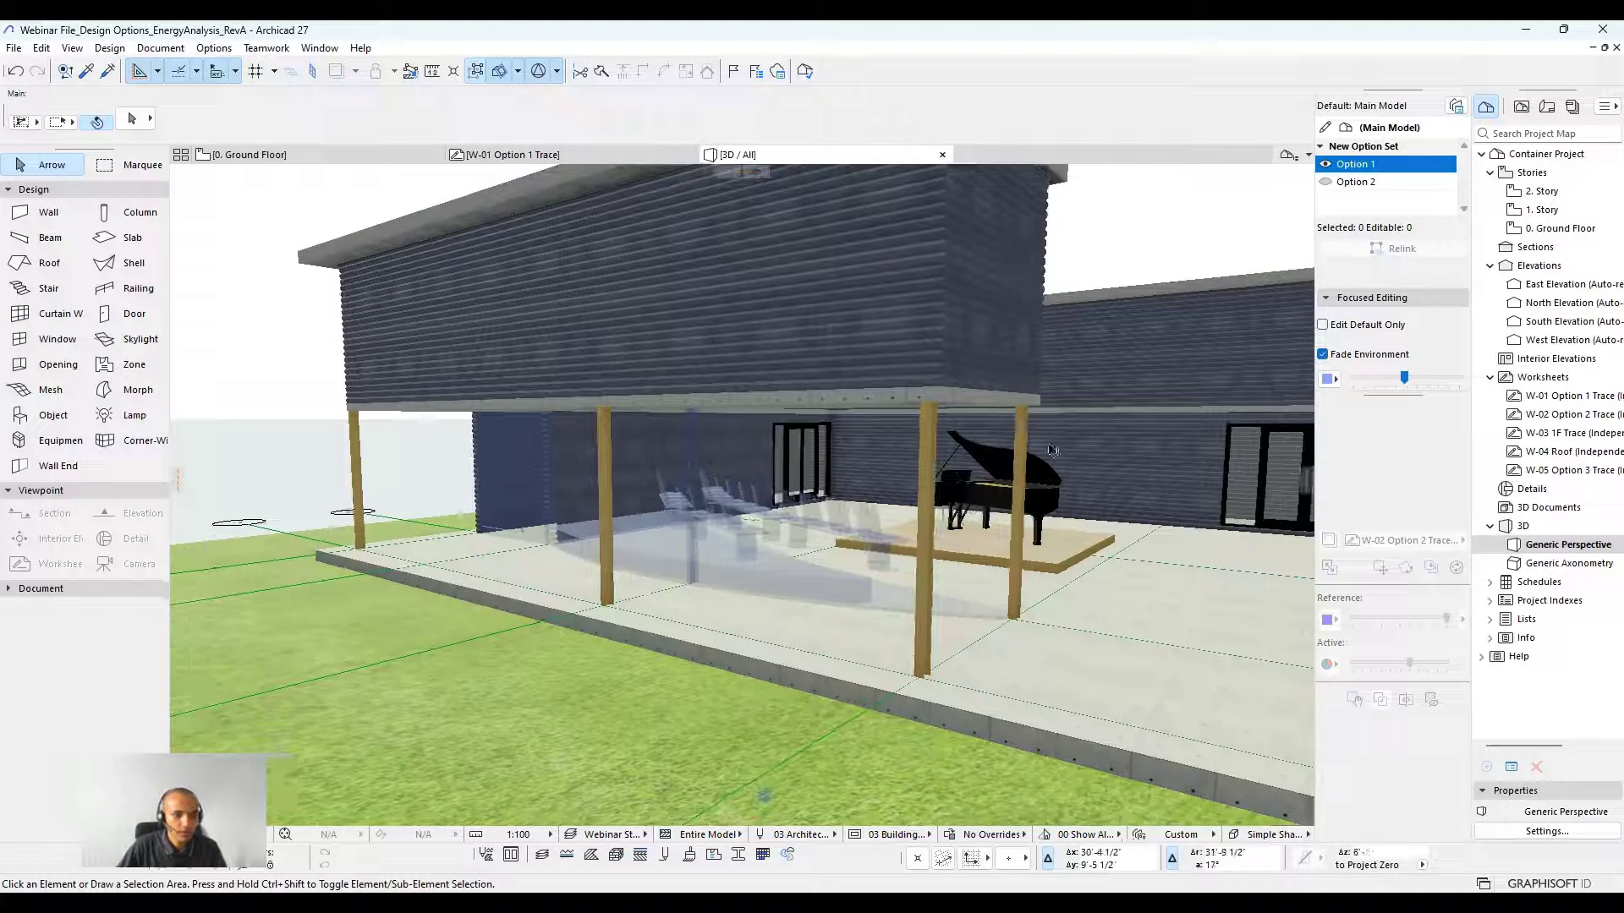
{"action": "scroll", "coordinate": [1103, 423], "scroll_direction": "up", "scroll_amount": 2}
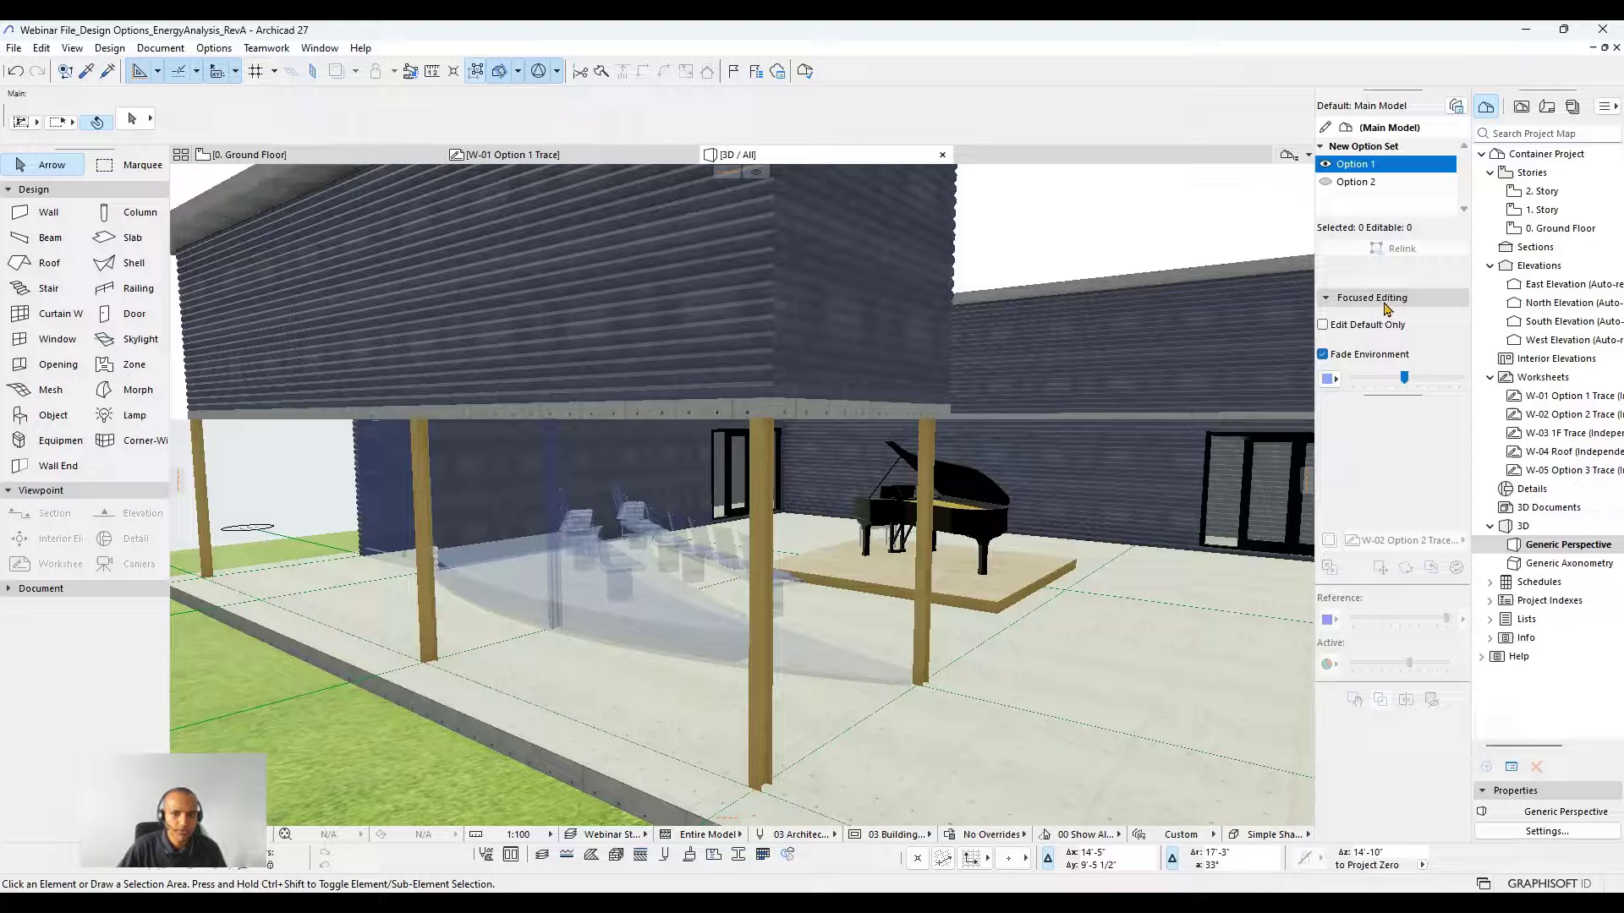
{"action": "left_click", "coordinate": [1334, 381]}
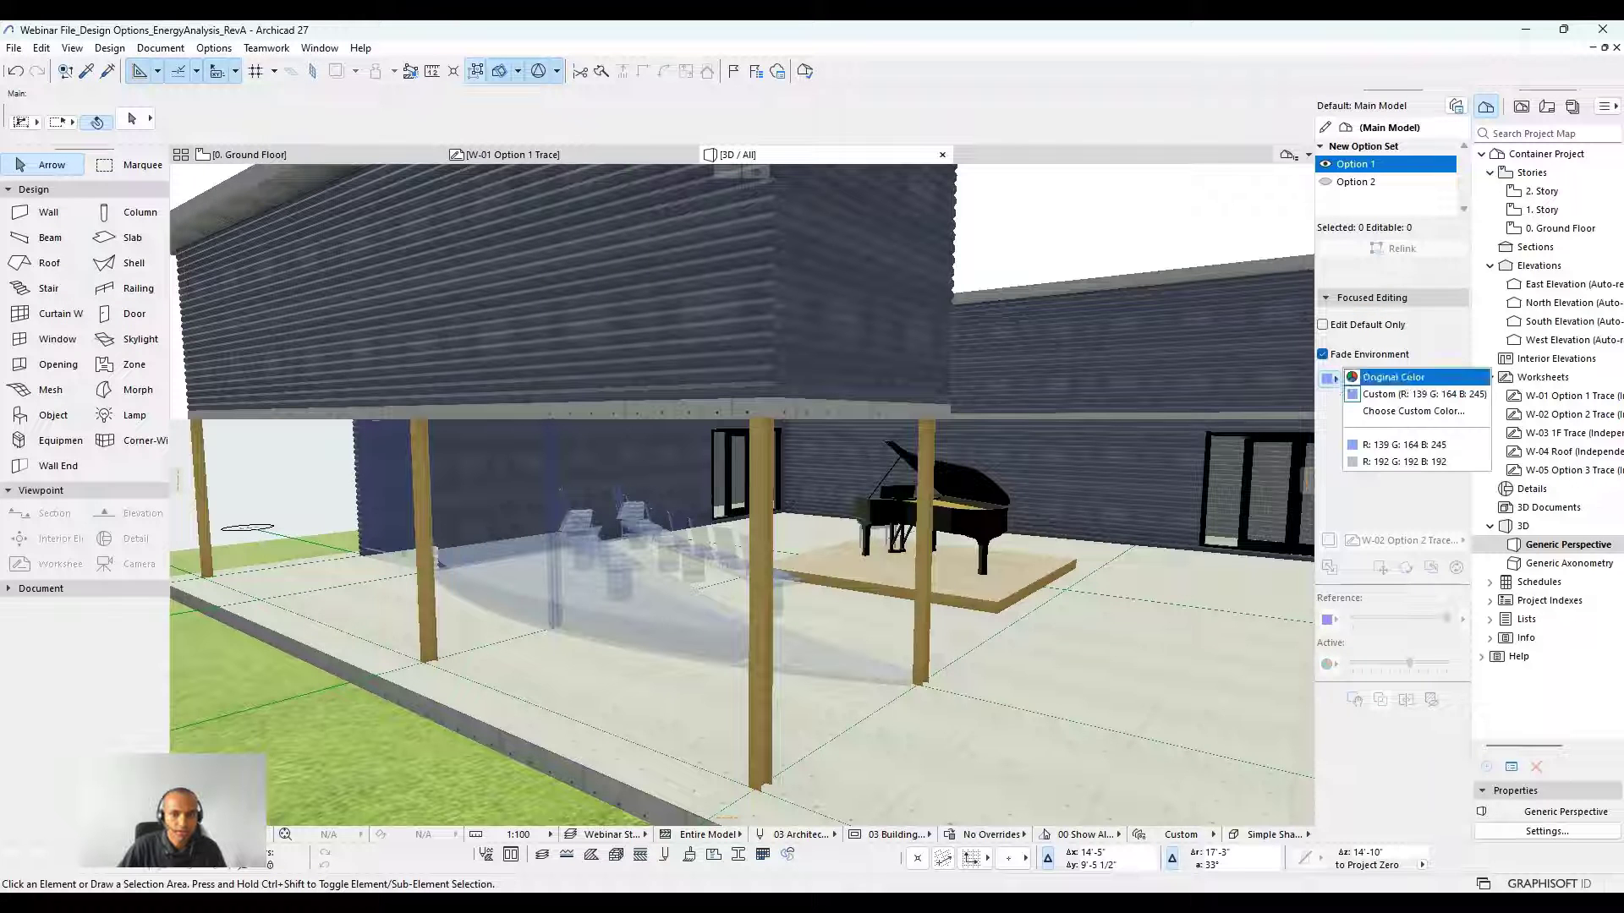
{"action": "left_click", "coordinate": [1383, 381]}
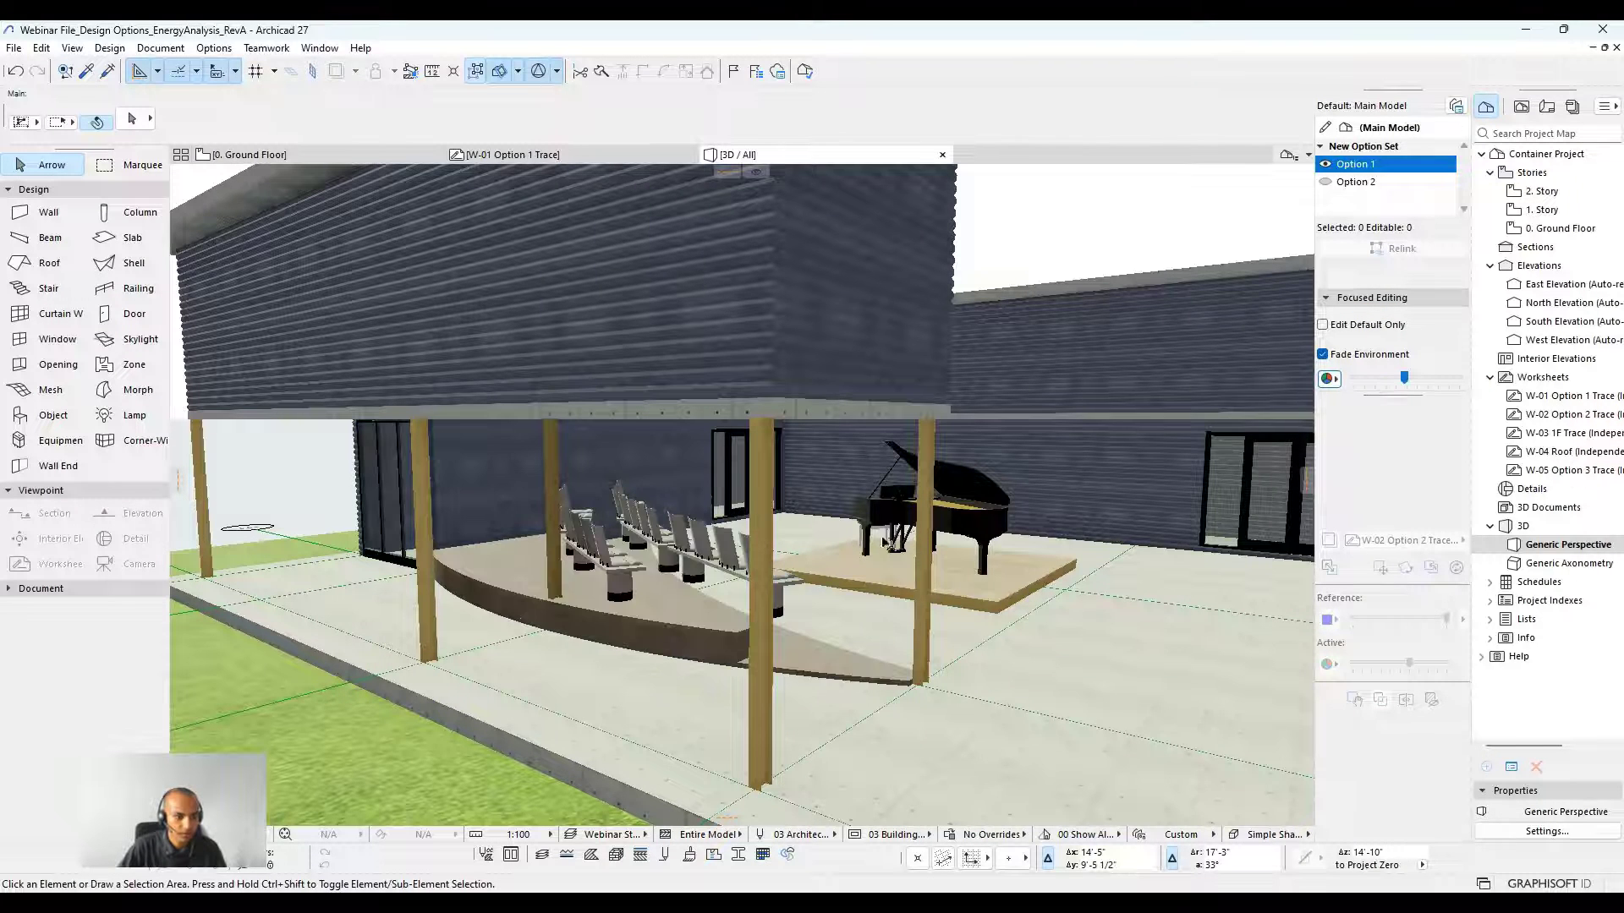
Select Option 1's three front-row seat groups and lower them onto the lower tier of the curved platform.
{"action": "middle_click_drag", "start_coordinate": [524, 541], "coordinate": [650, 520]}
{"action": "middle_click_drag", "start_coordinate": [855, 525], "coordinate": [788, 459], "text": "shift"}
{"action": "scroll", "coordinate": [765, 538], "scroll_direction": "up", "scroll_amount": 2}
{"action": "left_click", "coordinate": [765, 541]}
{"action": "left_click", "coordinate": [774, 450], "text": "shift"}
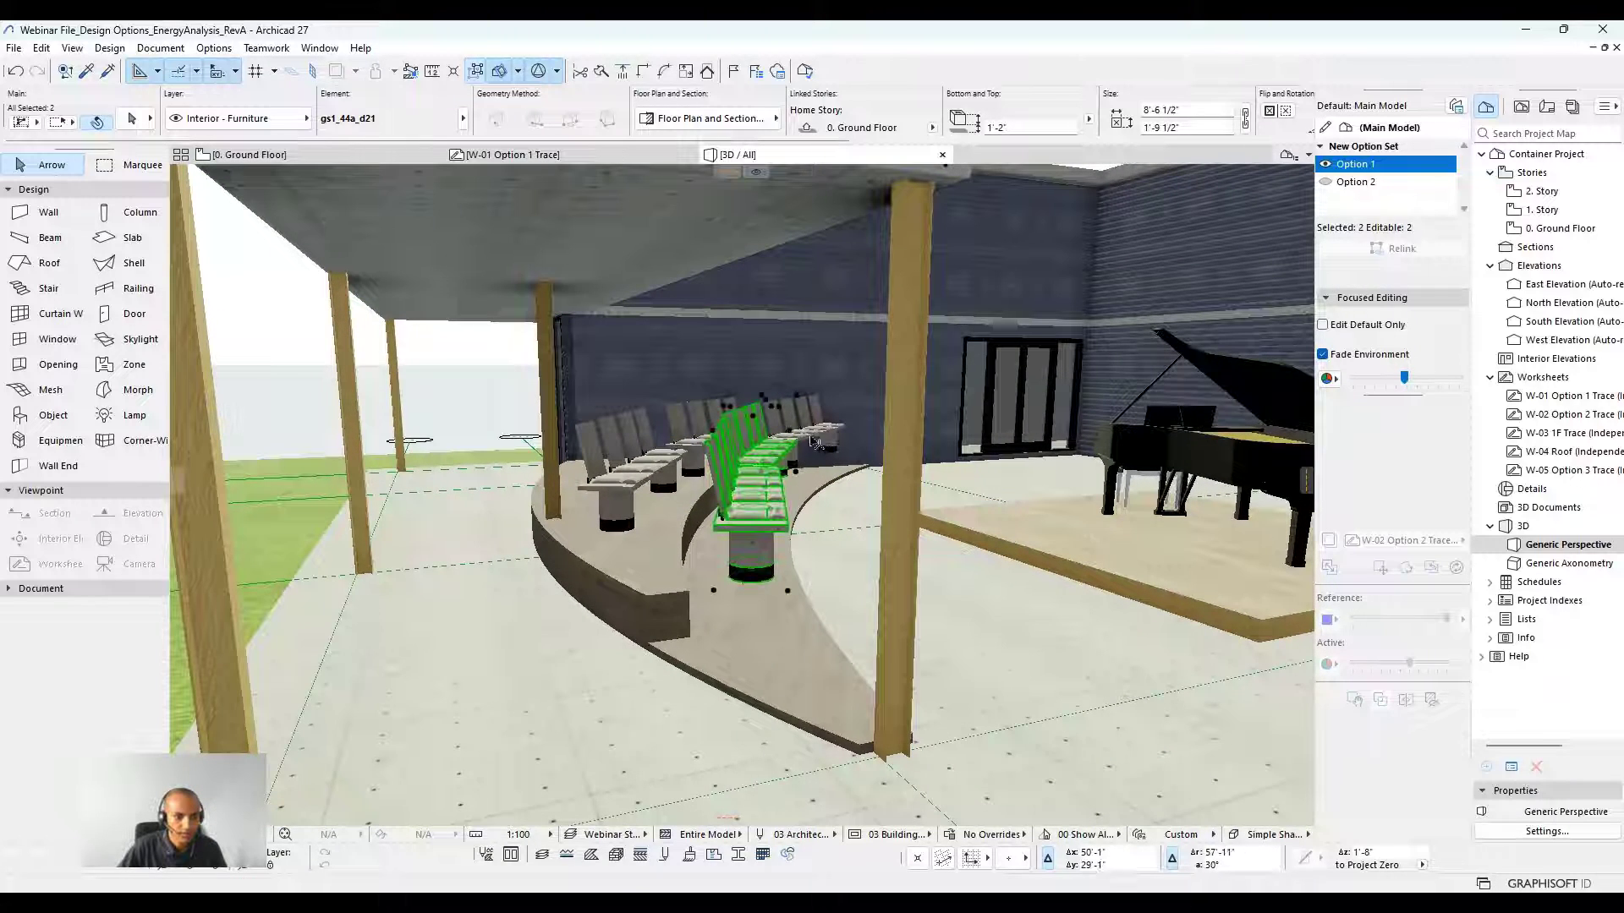
{"action": "left_click", "coordinate": [822, 430], "text": "shift"}
{"action": "middle_click_drag", "start_coordinate": [771, 641], "coordinate": [818, 560], "text": "shift"}
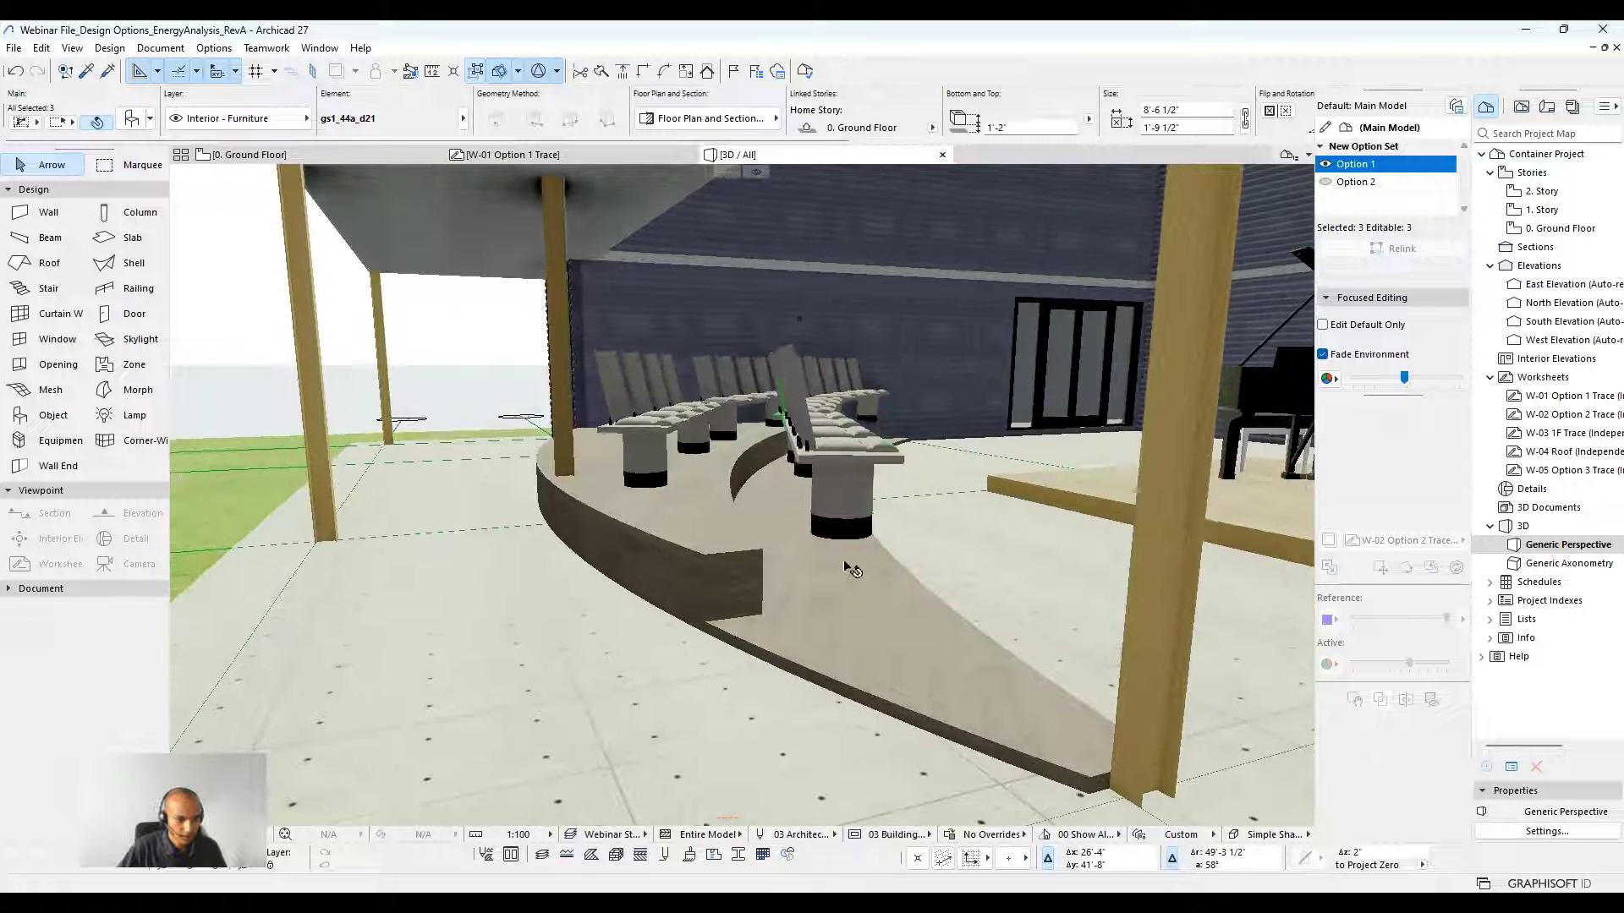
{"action": "key", "text": "ctrl+d"}
{"action": "left_click", "coordinate": [795, 548]}
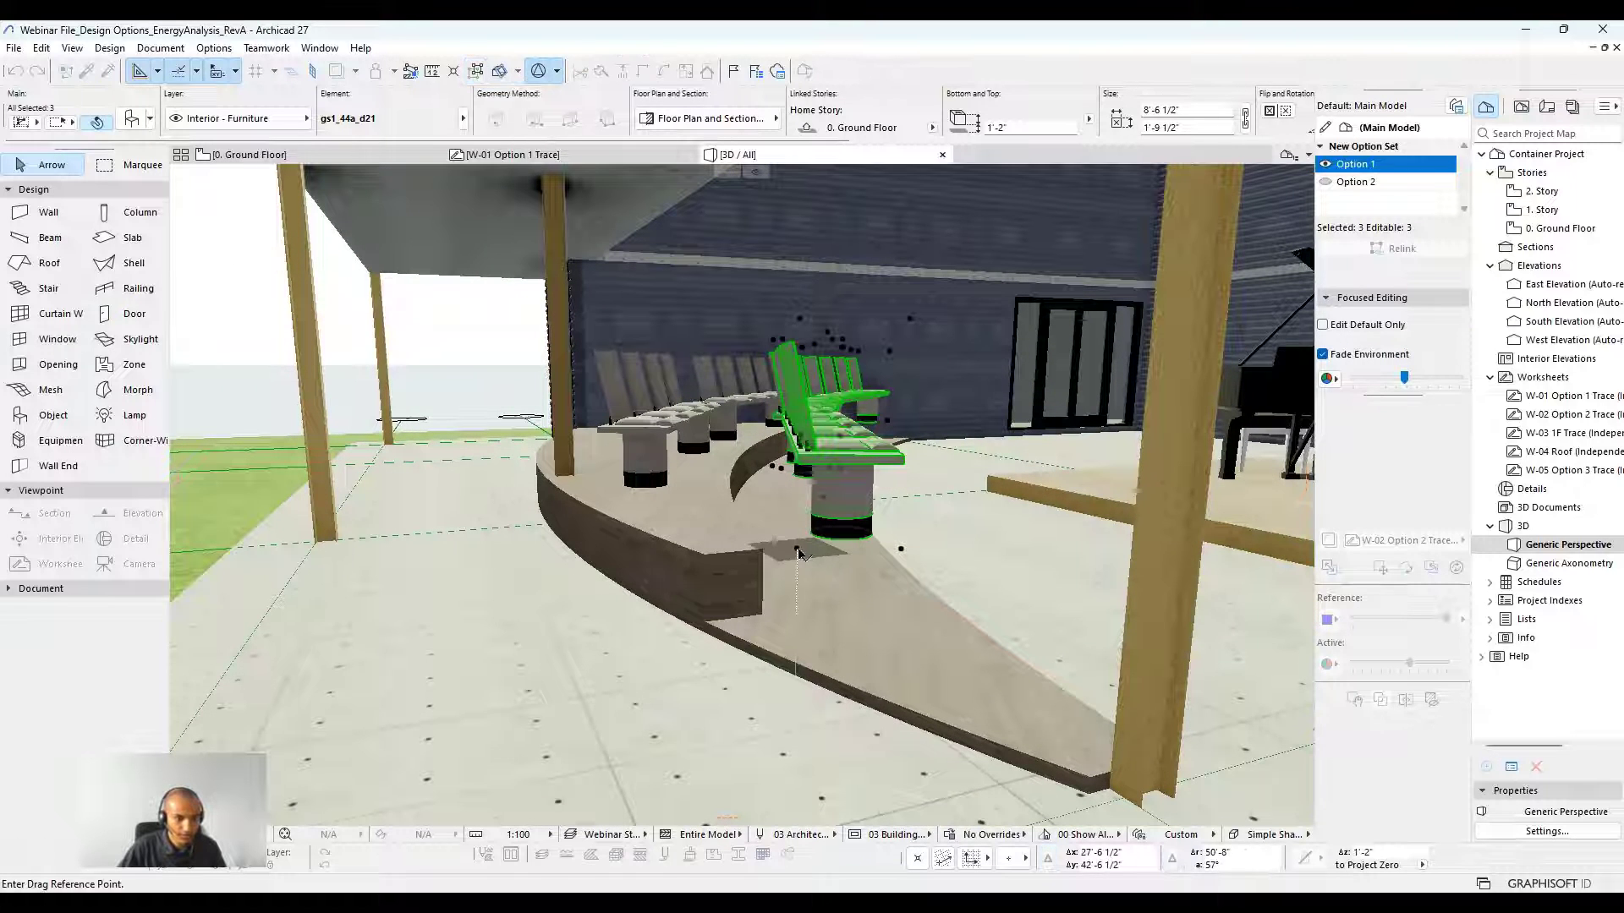
{"action": "left_click", "coordinate": [812, 630]}
{"action": "middle_click_drag", "start_coordinate": [837, 614], "coordinate": [803, 575], "text": "shift"}
{"action": "key", "text": "Escape"}
Show Option 2 in the 3D view, inspect the terrace, and return to the Ground Floor plan.
{"action": "scroll", "coordinate": [913, 554], "scroll_direction": "down", "scroll_amount": 2}
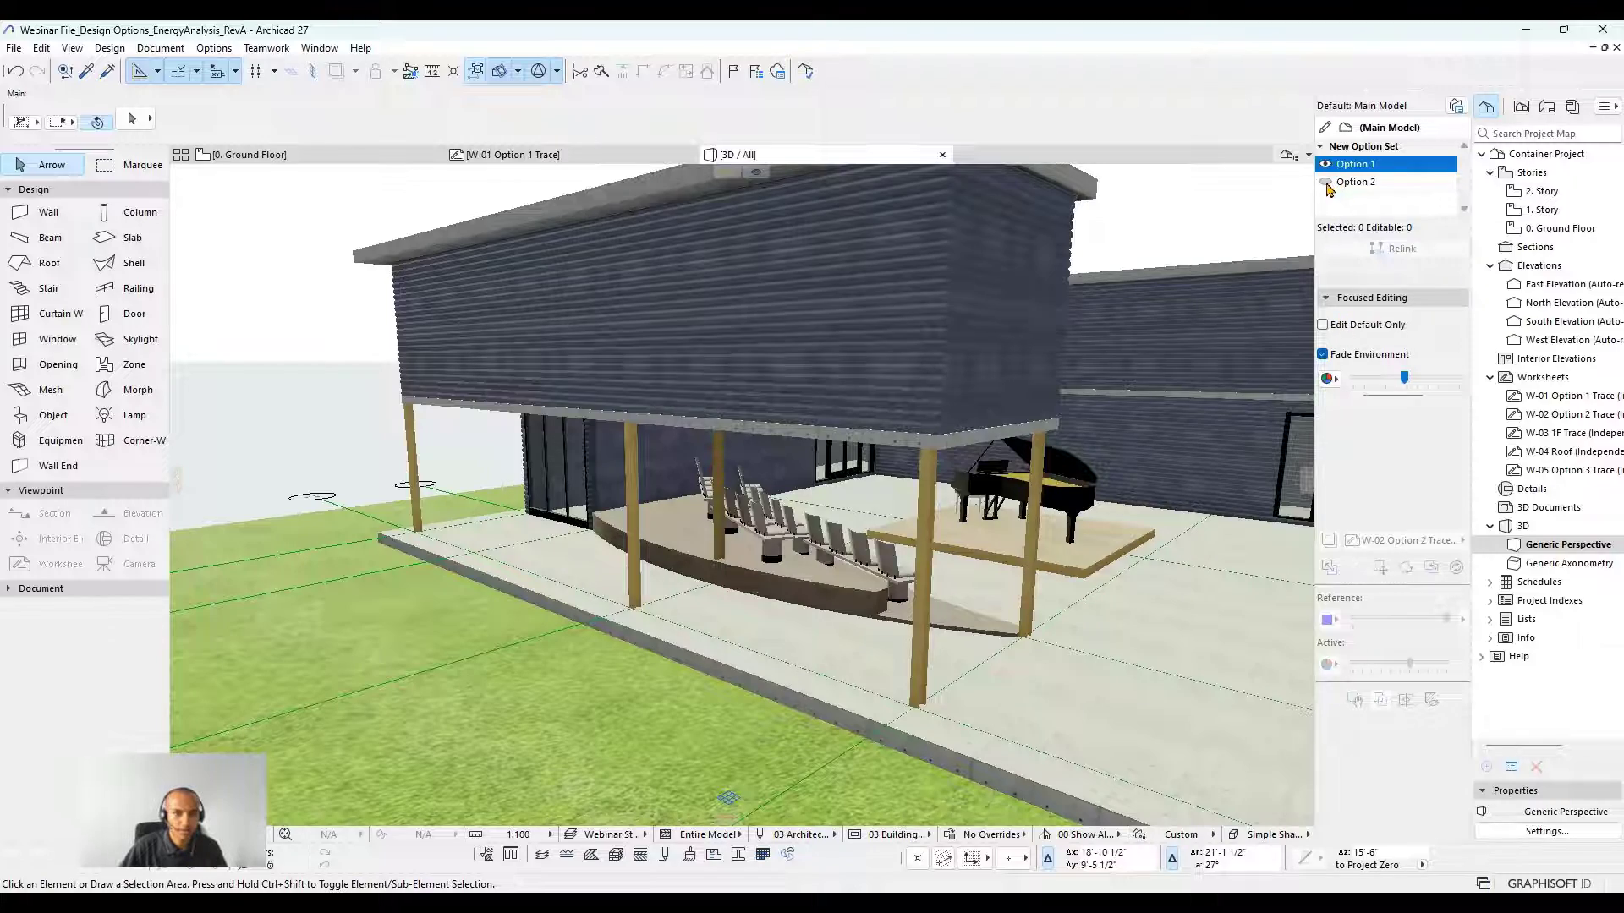
{"action": "left_click", "coordinate": [1326, 182]}
{"action": "middle_click_drag", "start_coordinate": [859, 533], "coordinate": [901, 624], "text": "shift"}
{"action": "left_click", "coordinate": [298, 157]}
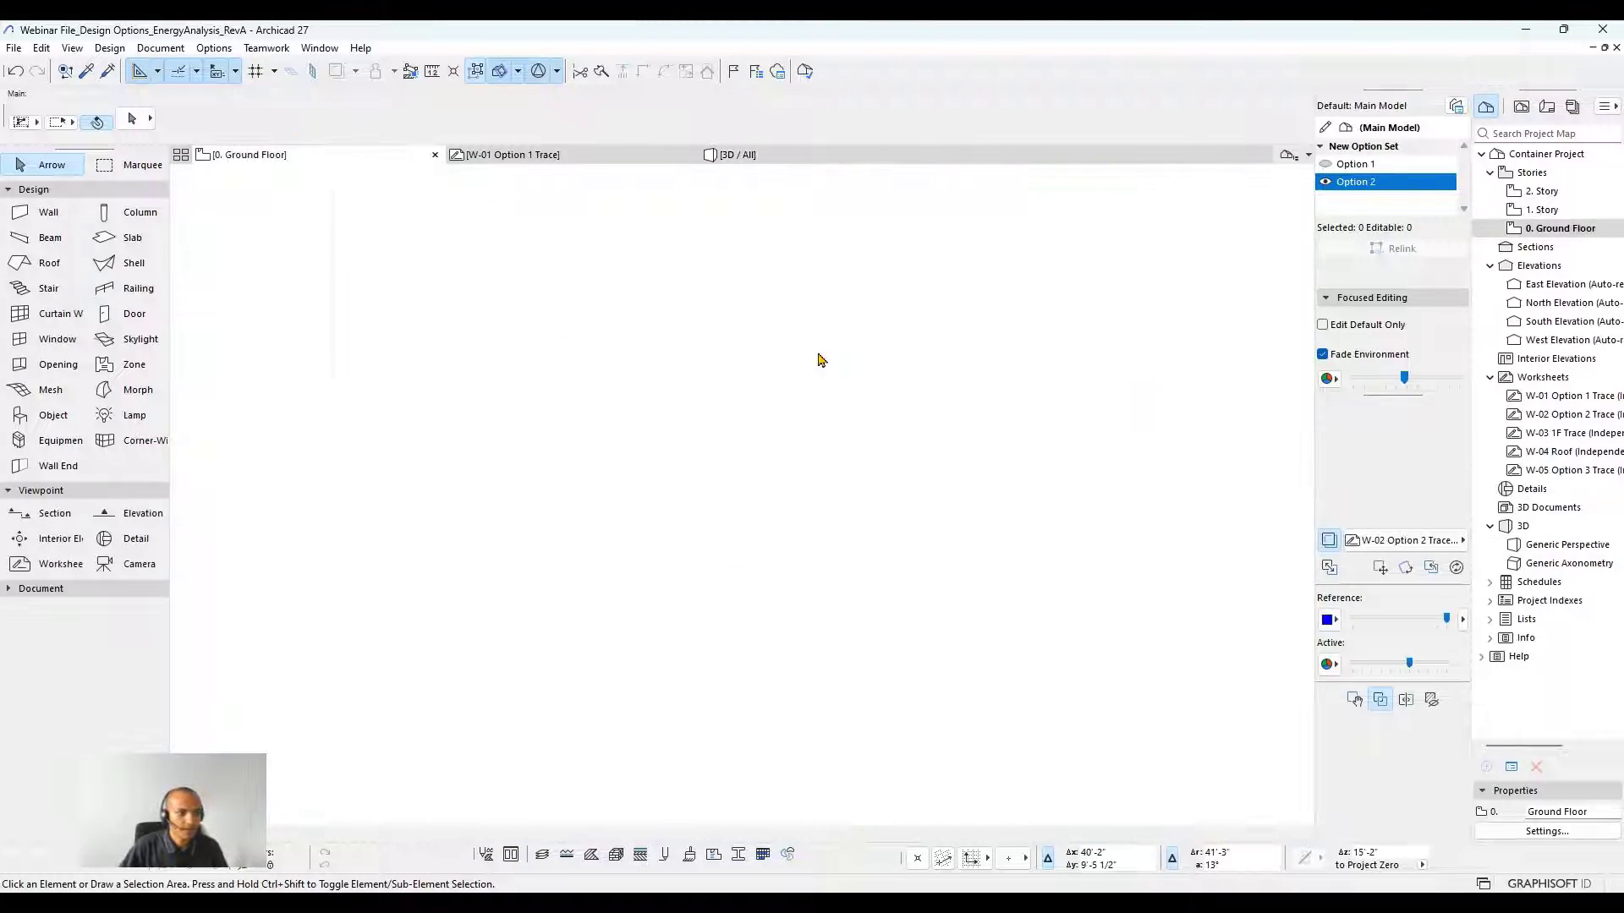
{"action": "scroll", "coordinate": [840, 355], "scroll_direction": "up", "scroll_amount": 8}
{"action": "scroll", "coordinate": [687, 536], "scroll_direction": "down", "scroll_amount": 1}
{"action": "middle_click_drag", "start_coordinate": [687, 537], "coordinate": [930, 783]}
{"action": "left_click", "coordinate": [74, 340]}
{"action": "scroll", "coordinate": [888, 761], "scroll_direction": "up", "scroll_amount": 3}
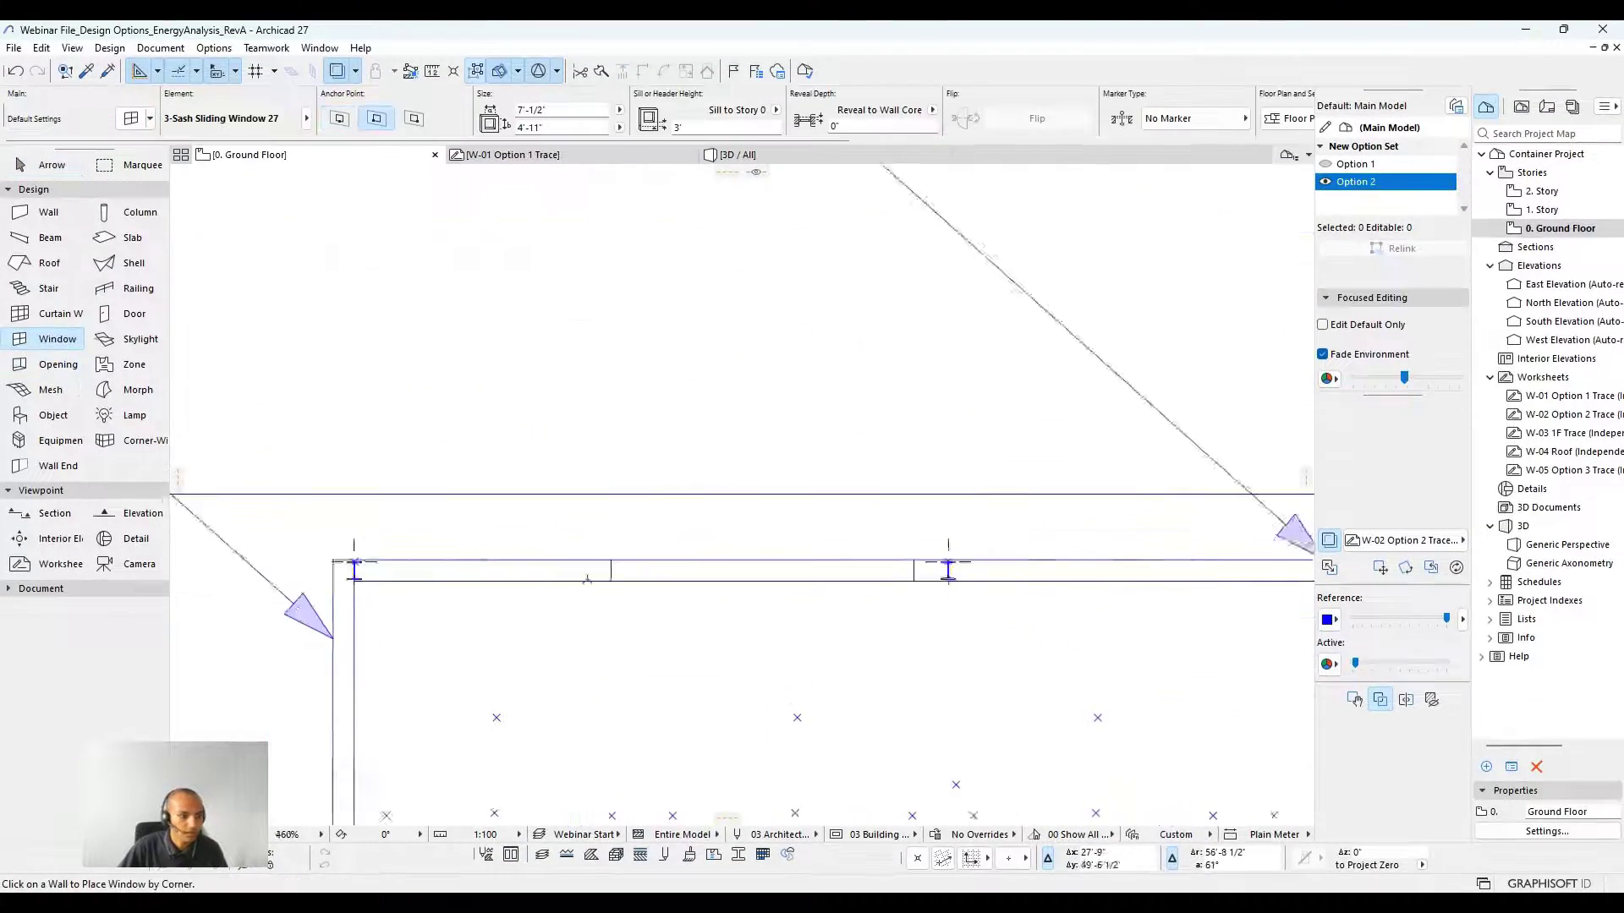
{"action": "scroll", "coordinate": [587, 580], "scroll_direction": "down", "scroll_amount": 5}
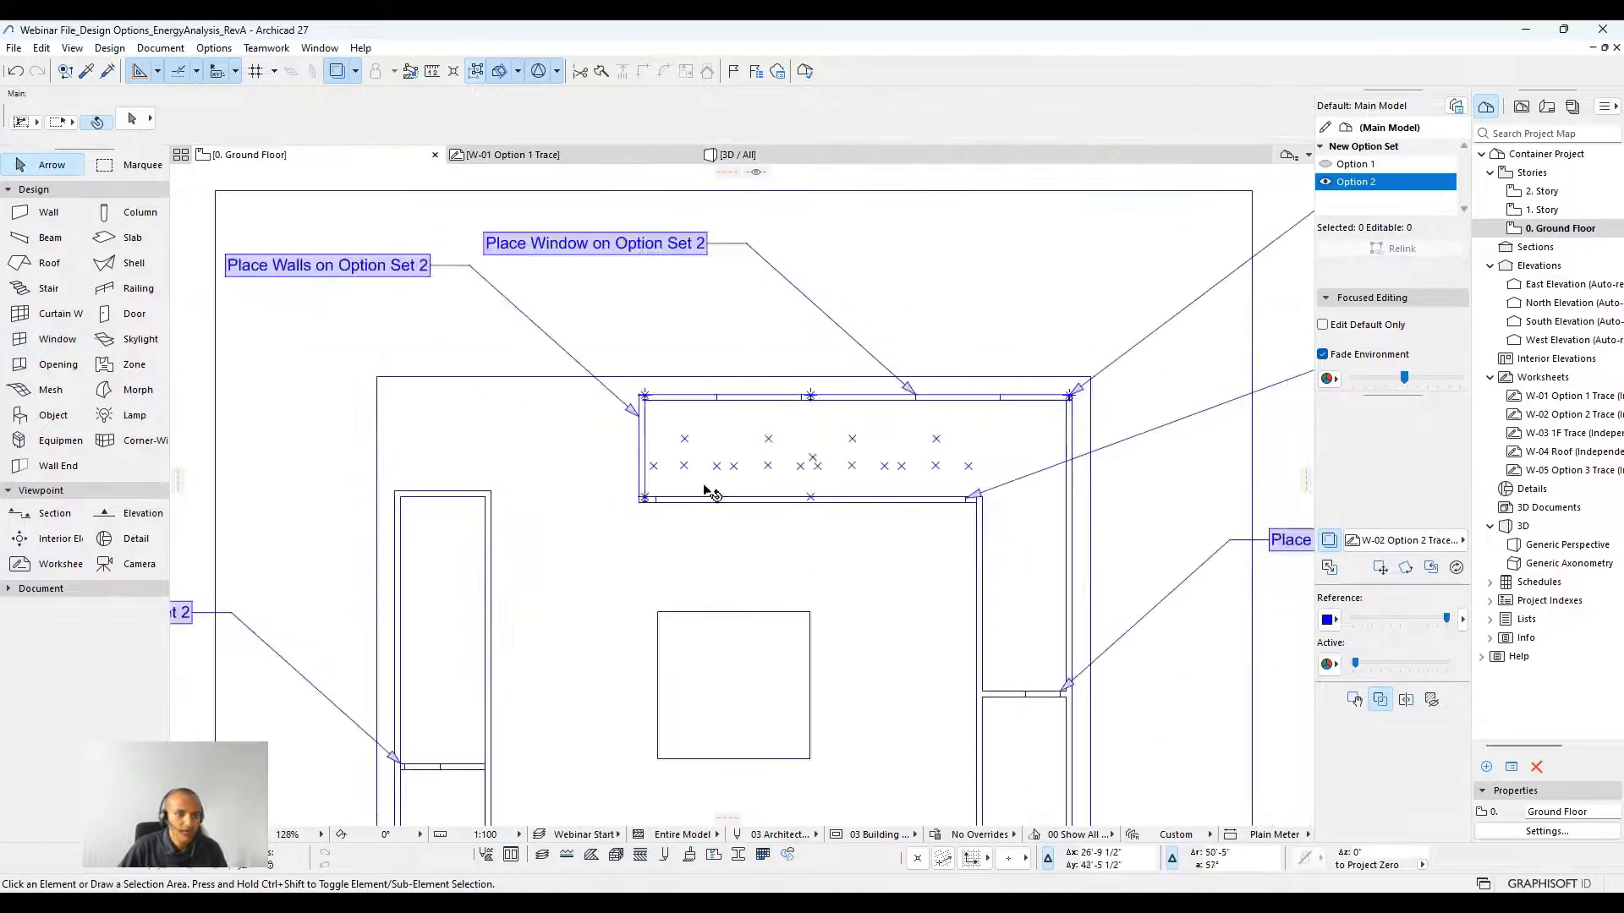
{"action": "scroll", "coordinate": [992, 421], "scroll_direction": "up", "scroll_amount": 1}
{"action": "scroll", "coordinate": [1145, 258], "scroll_direction": "down", "scroll_amount": 3}
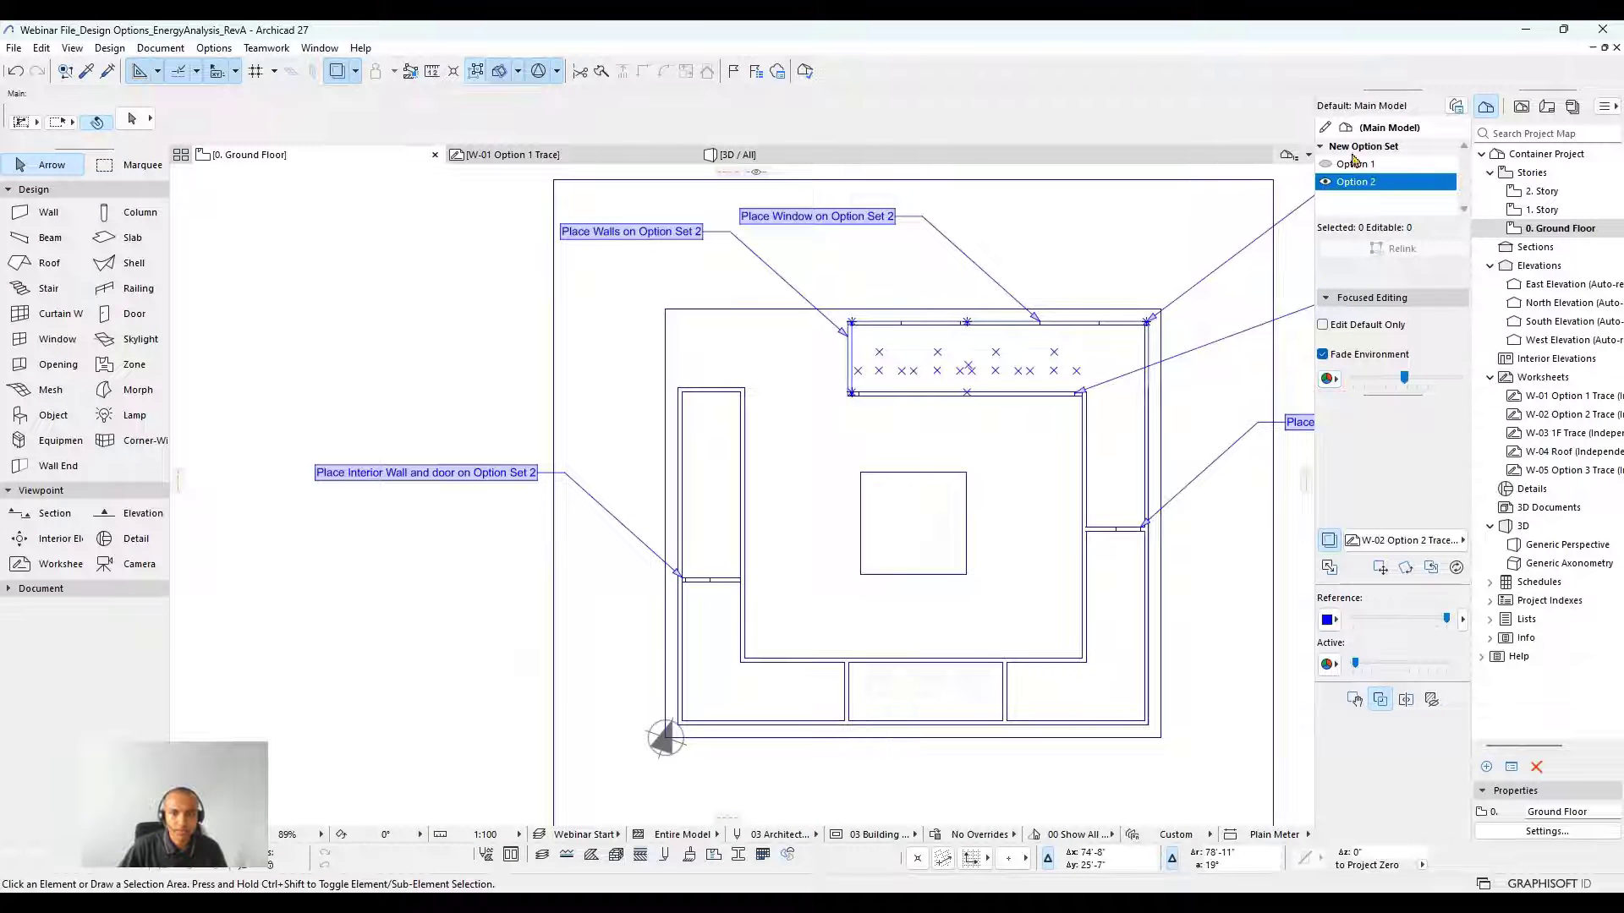
{"action": "scroll", "coordinate": [803, 279], "scroll_direction": "down", "scroll_amount": 3}
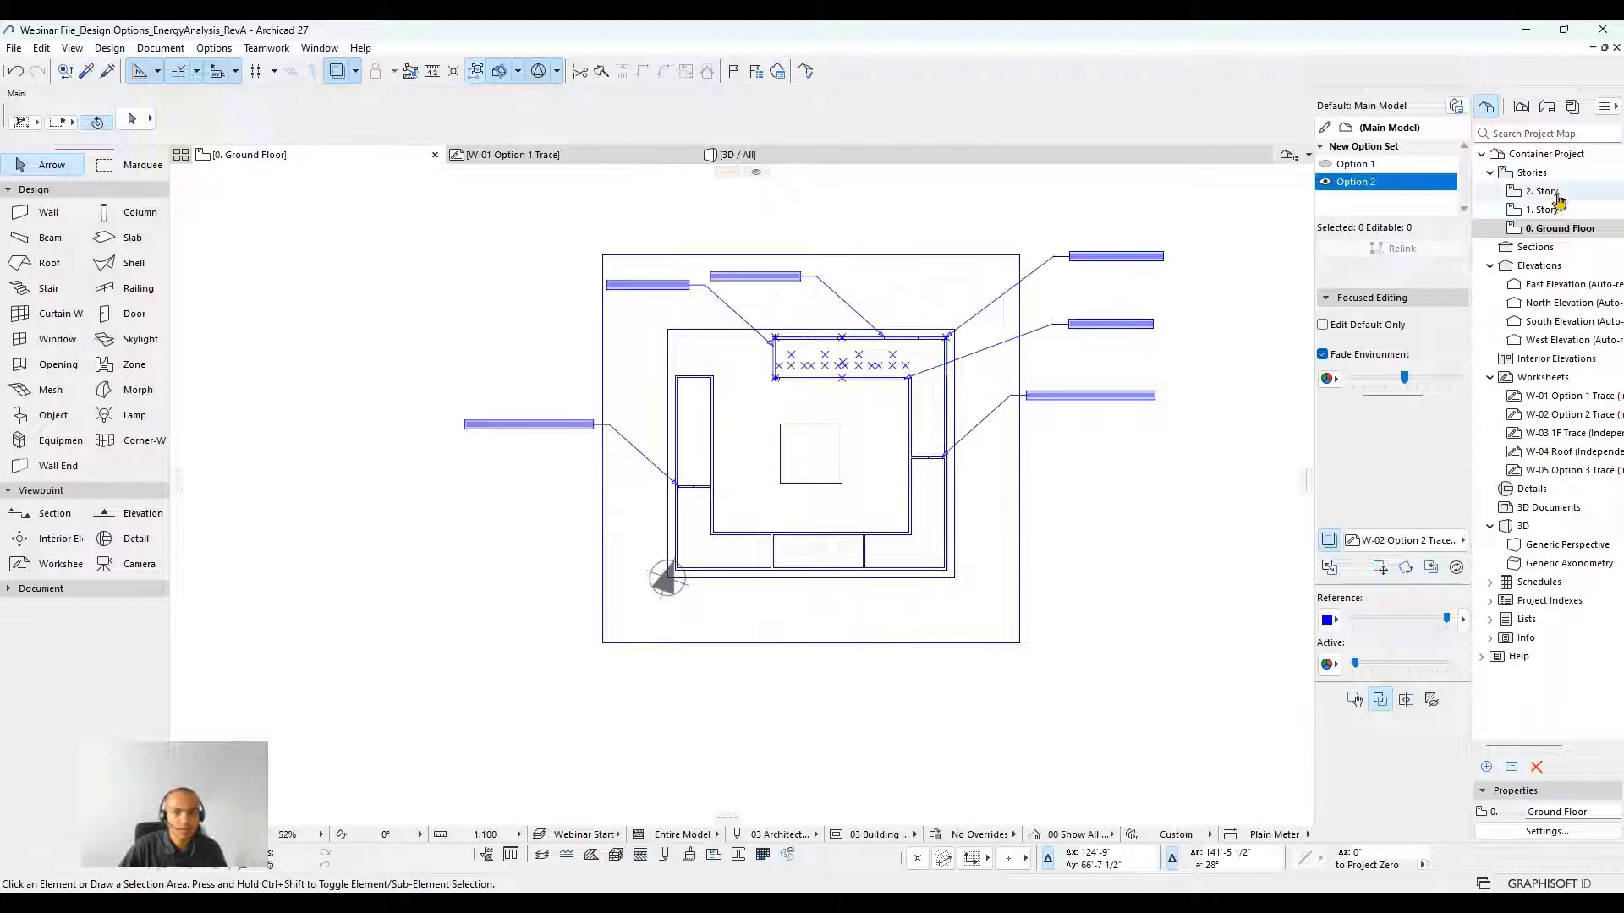
Save the Ground Floor plan as a view named Option 1 Ground and move it into the Design Options folder.
{"action": "left_click", "coordinate": [1520, 107]}
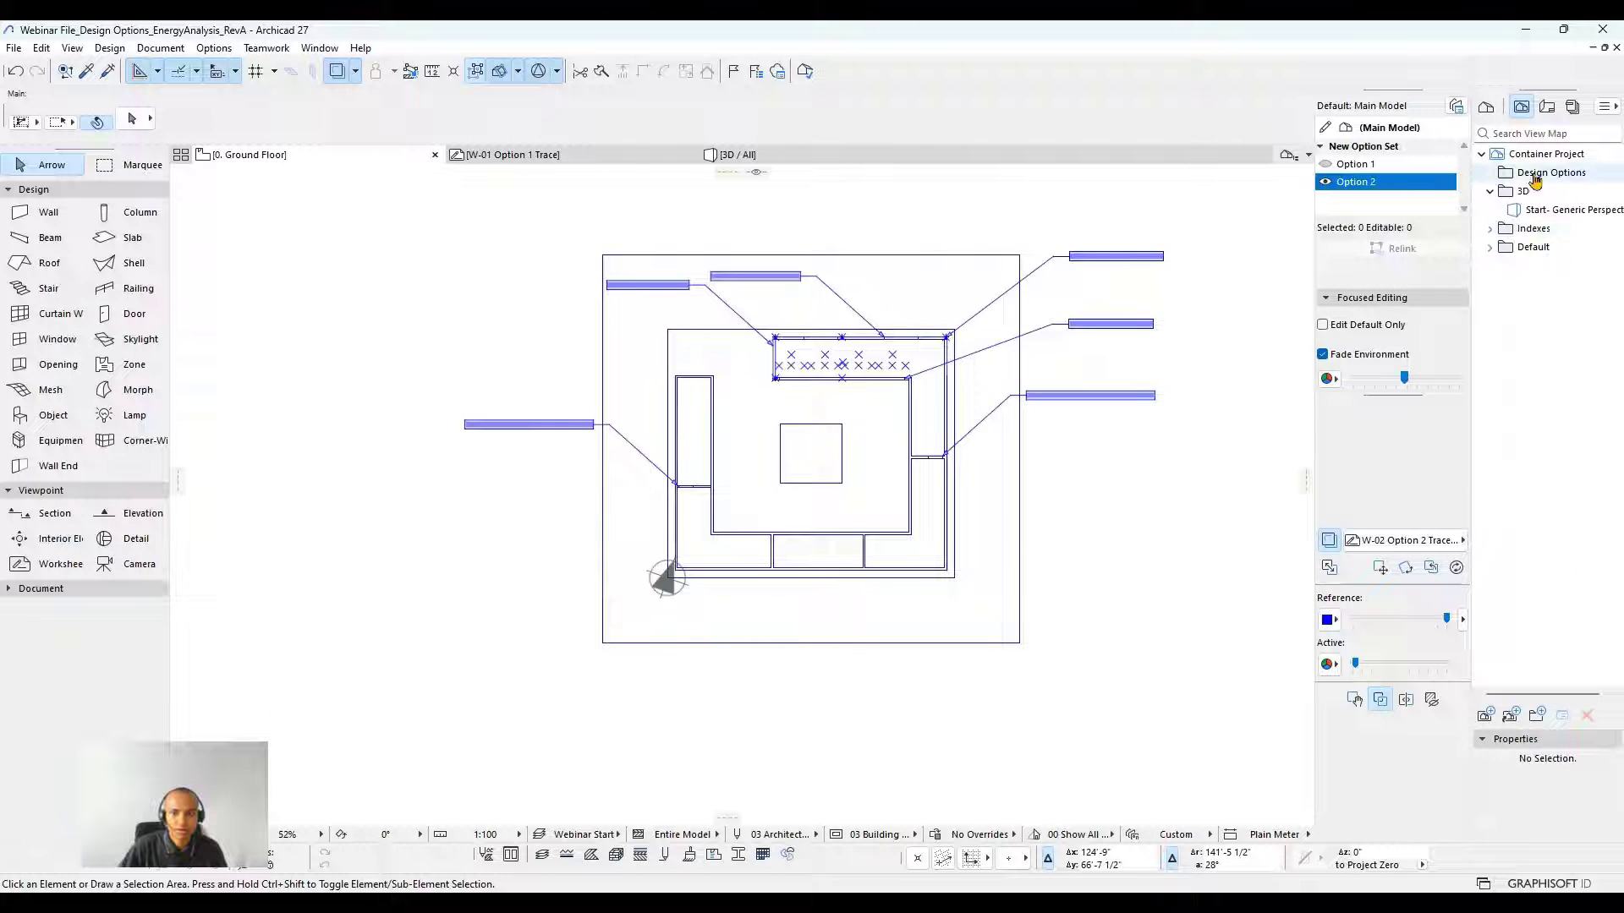
{"action": "scroll", "coordinate": [856, 530], "scroll_direction": "up", "scroll_amount": 3}
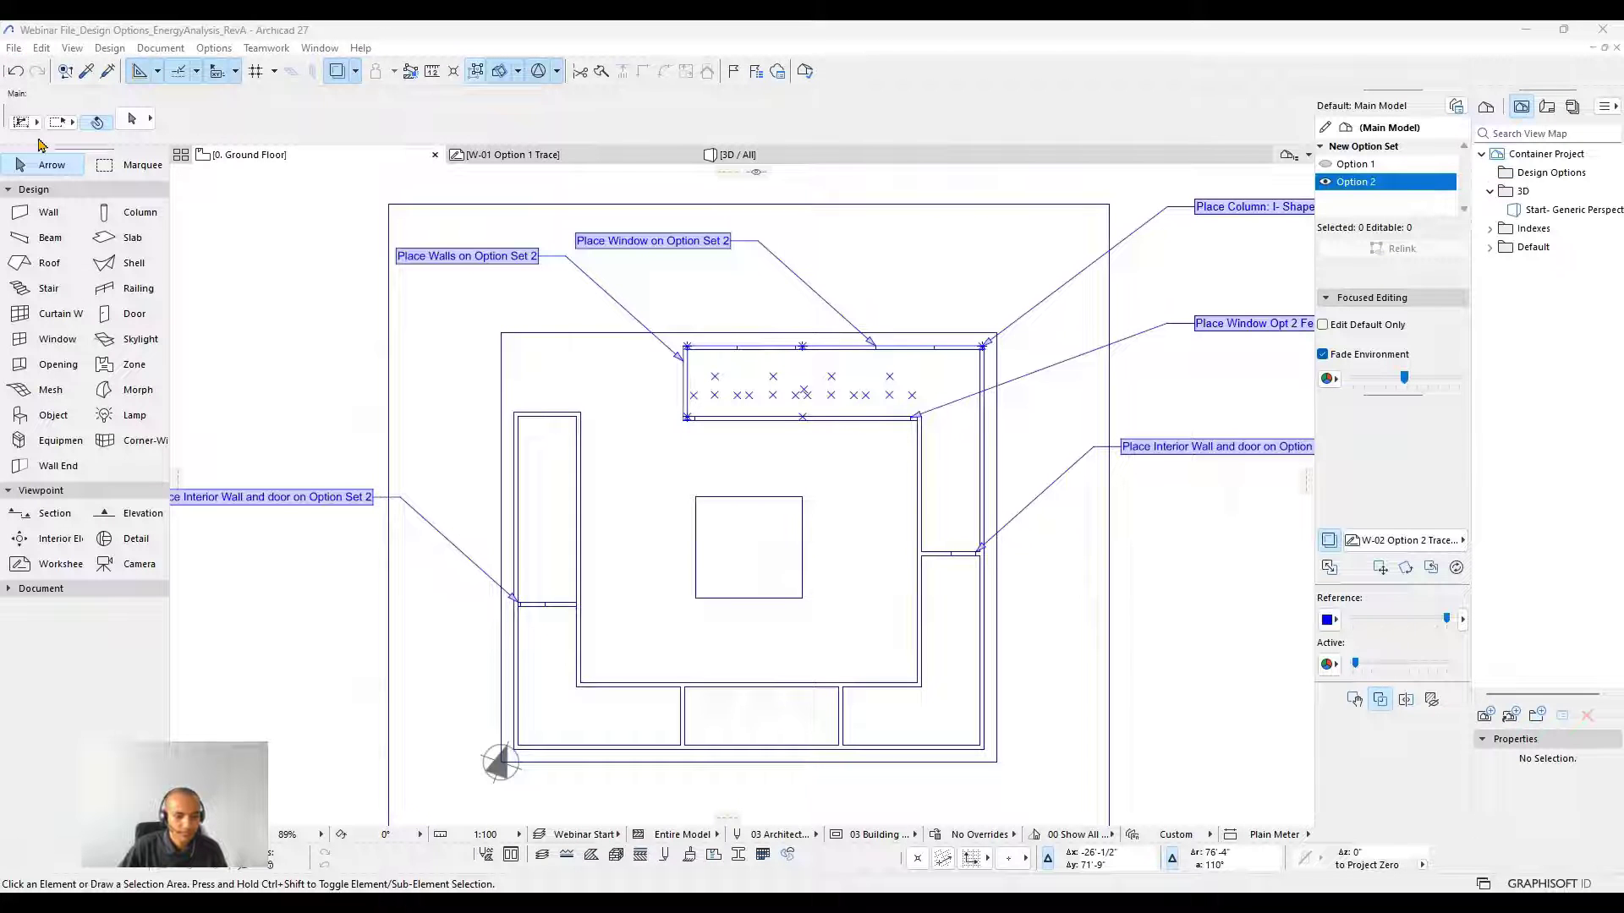
{"action": "left_click_drag", "start_coordinate": [0, 31], "coordinate": [724, 62]}
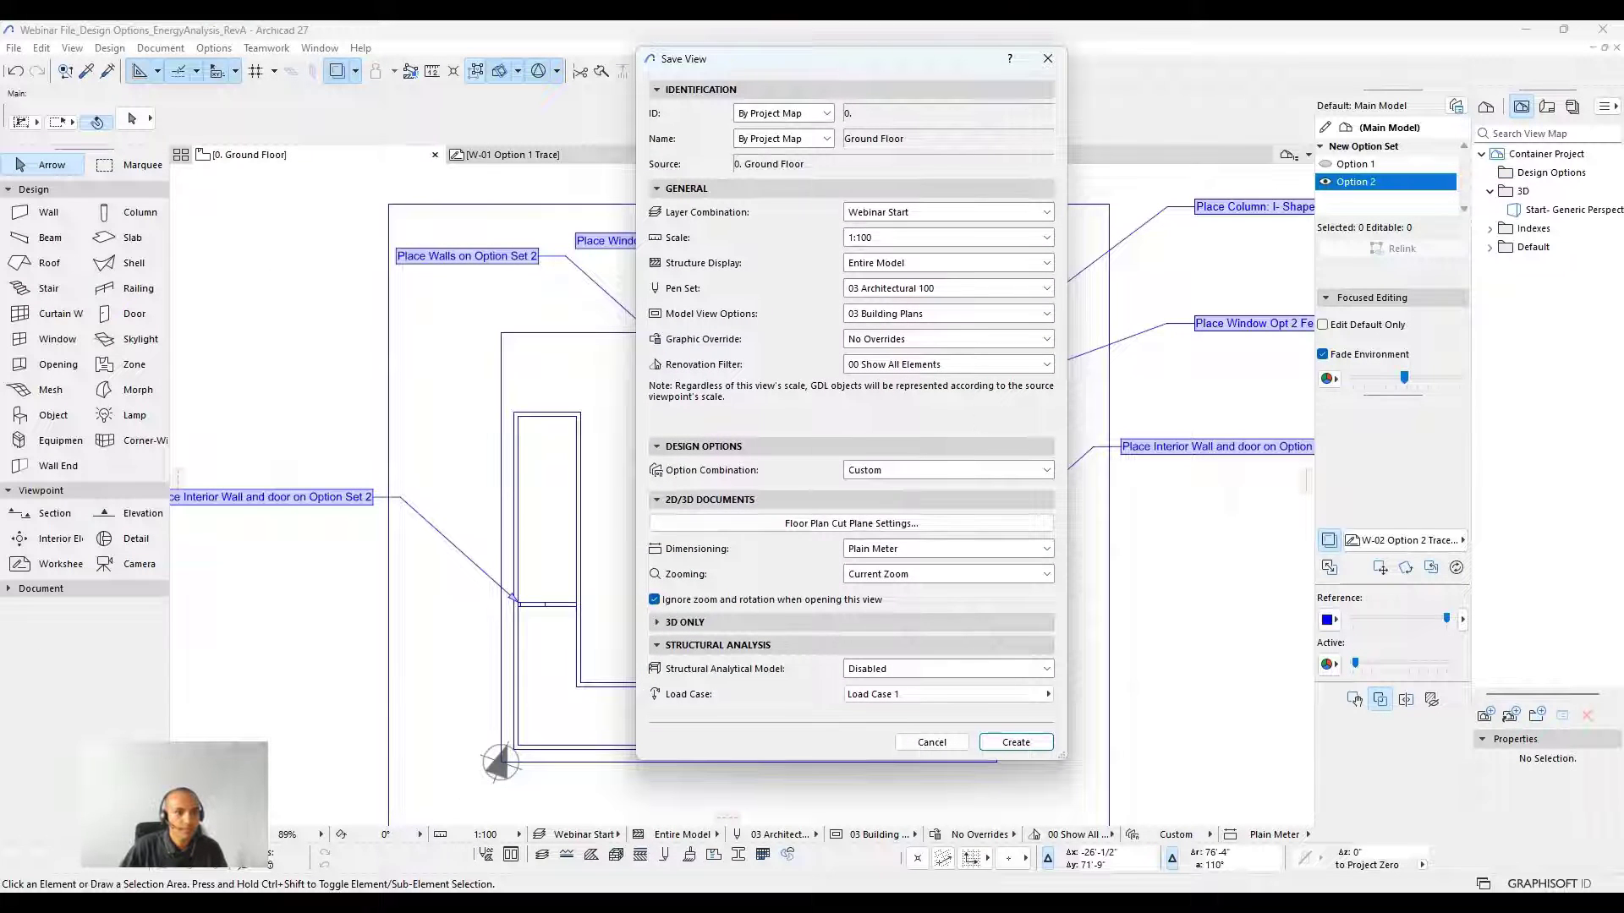
{"action": "left_click", "coordinate": [782, 139]}
{"action": "left_click", "coordinate": [764, 144]}
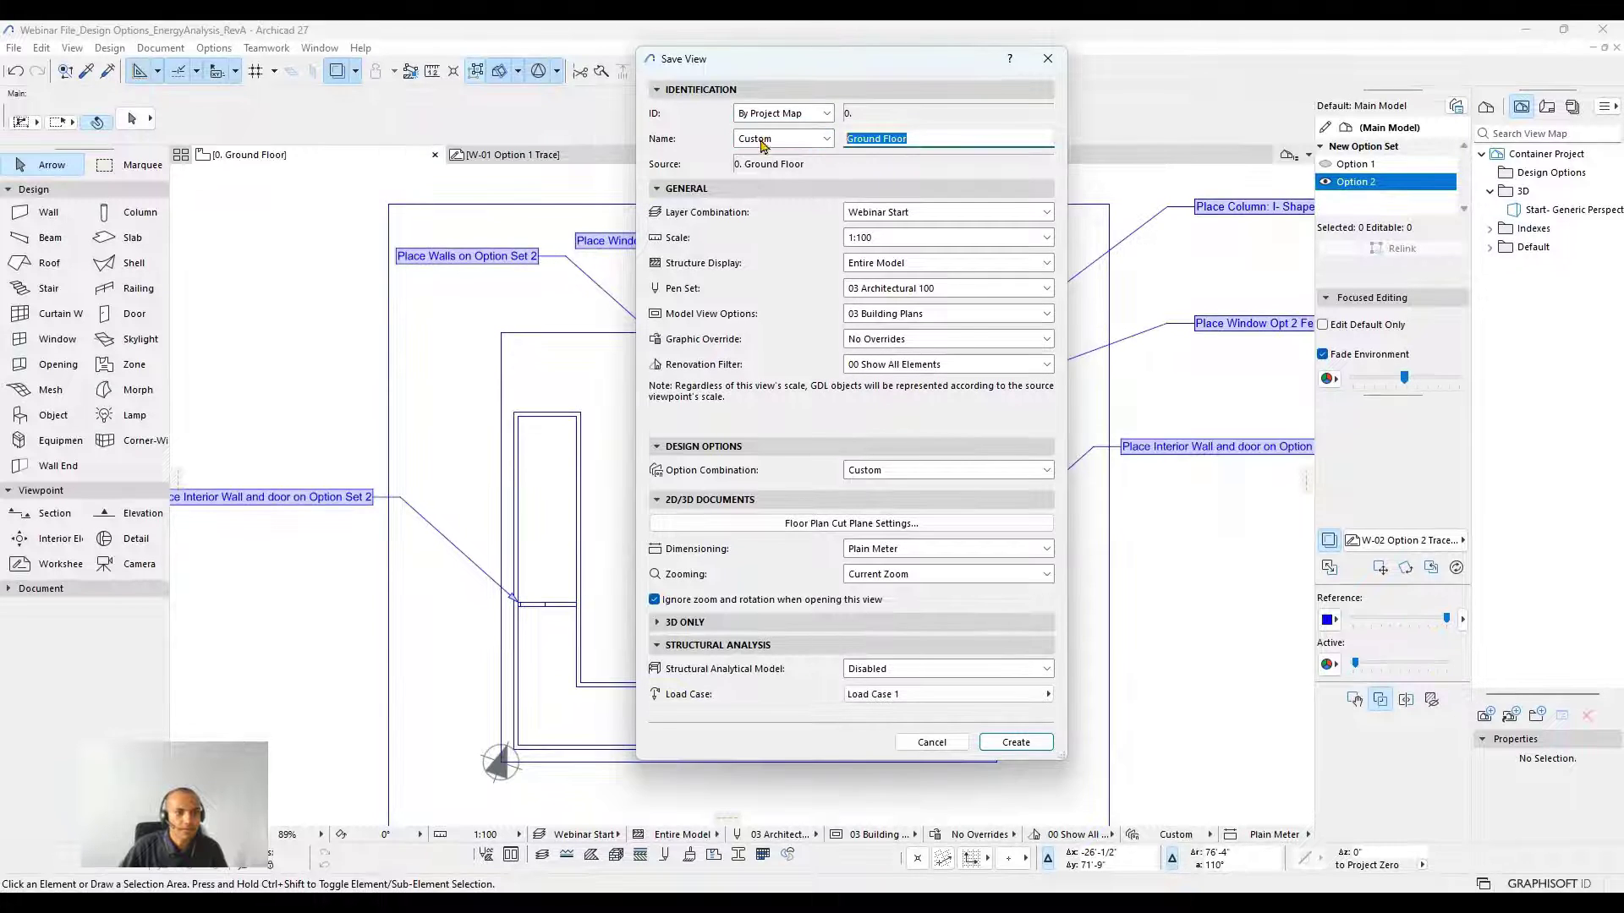
{"action": "type", "text": "Option 1"}
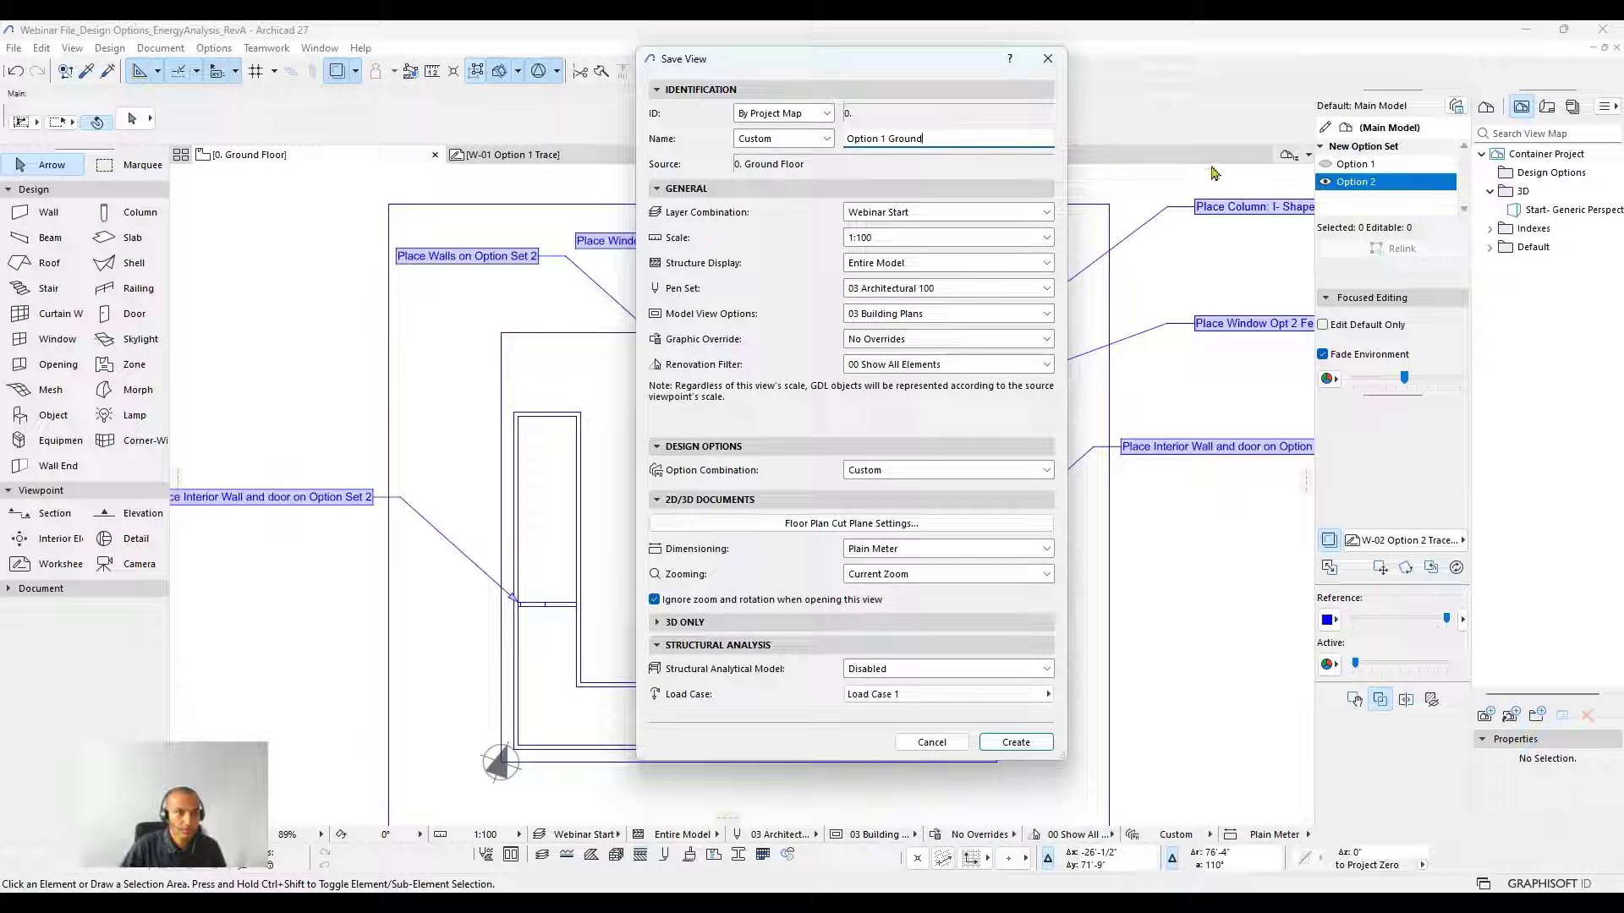
{"action": "left_click", "coordinate": [1016, 741]}
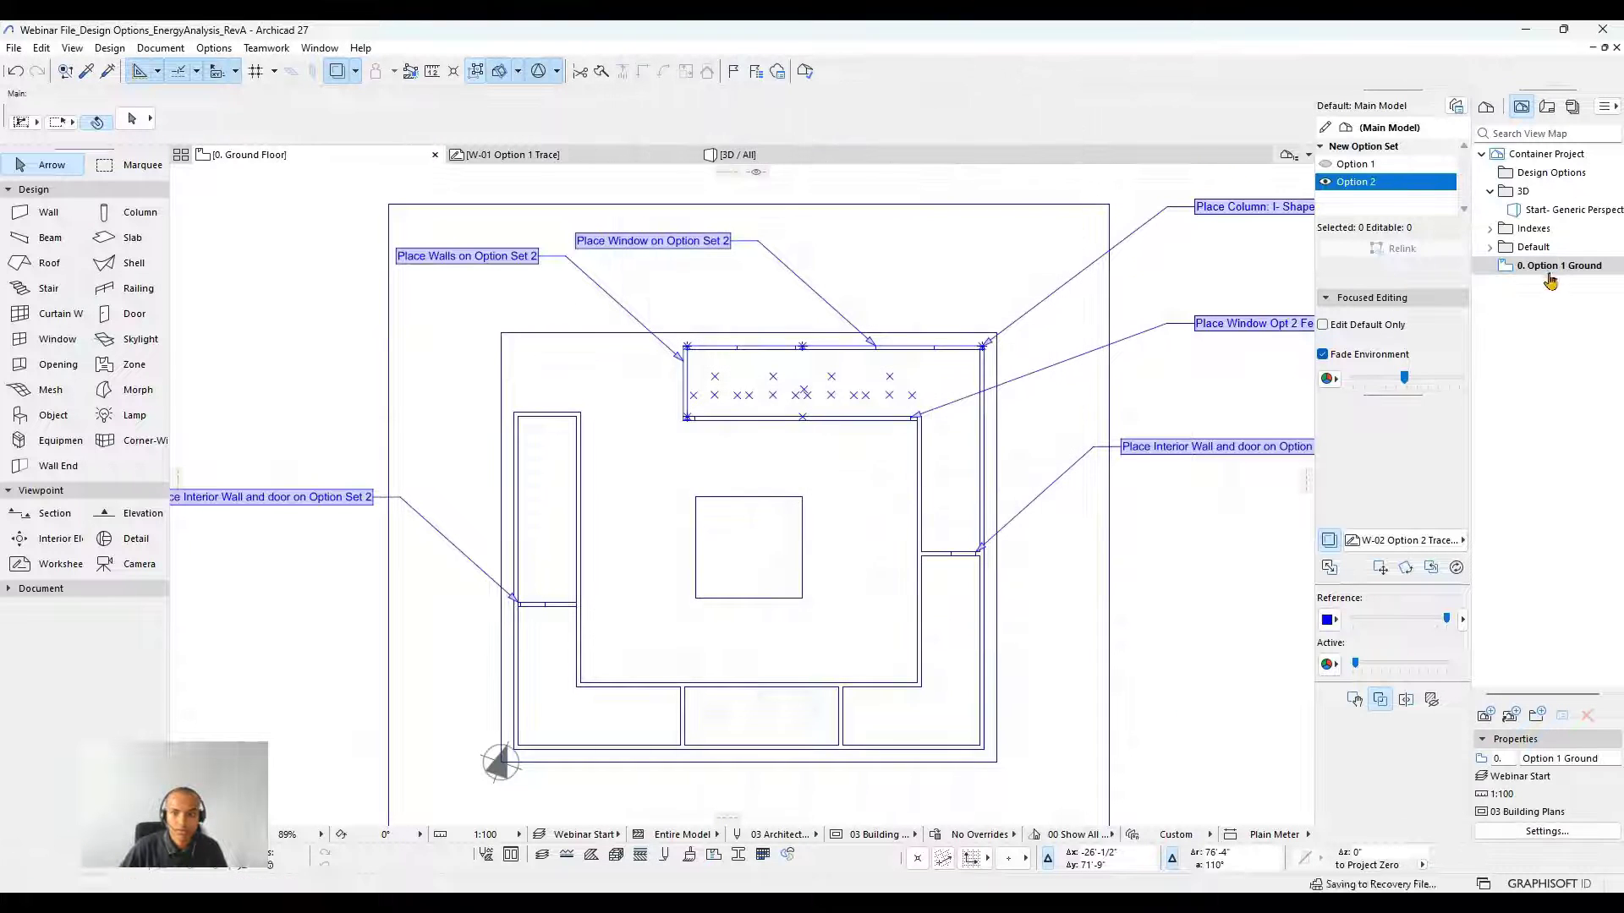
{"action": "left_click_drag", "start_coordinate": [1534, 273], "coordinate": [1536, 174]}
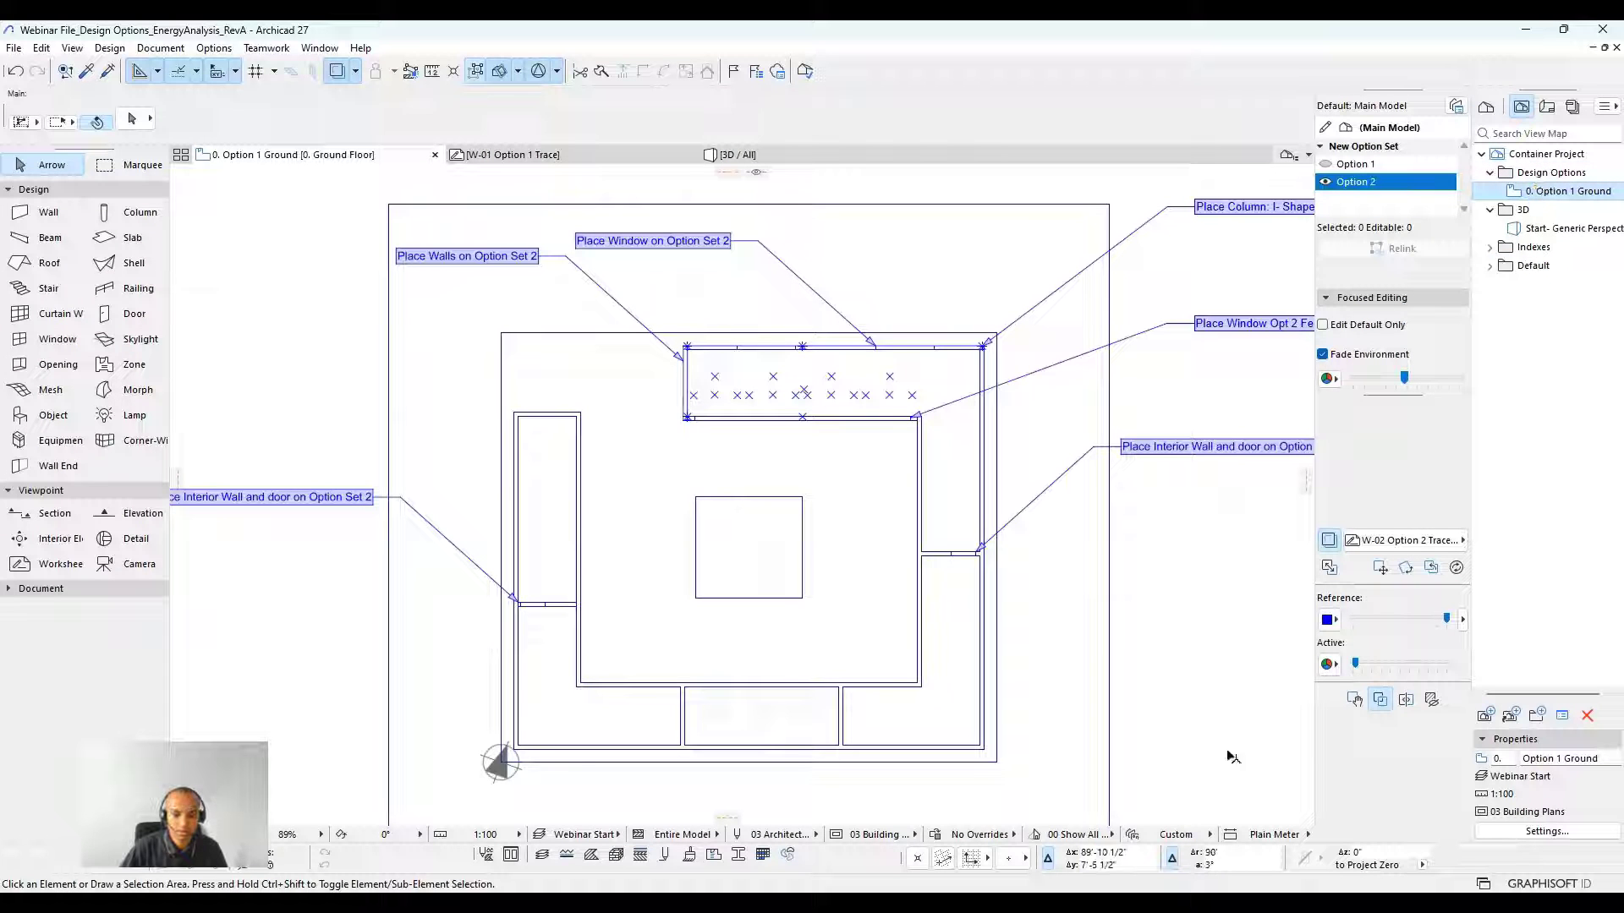
Apply the Option 1 + Main Model combination to the plan and redefine the Option 1 Ground view with the current settings.
{"action": "left_click", "coordinate": [1182, 834]}
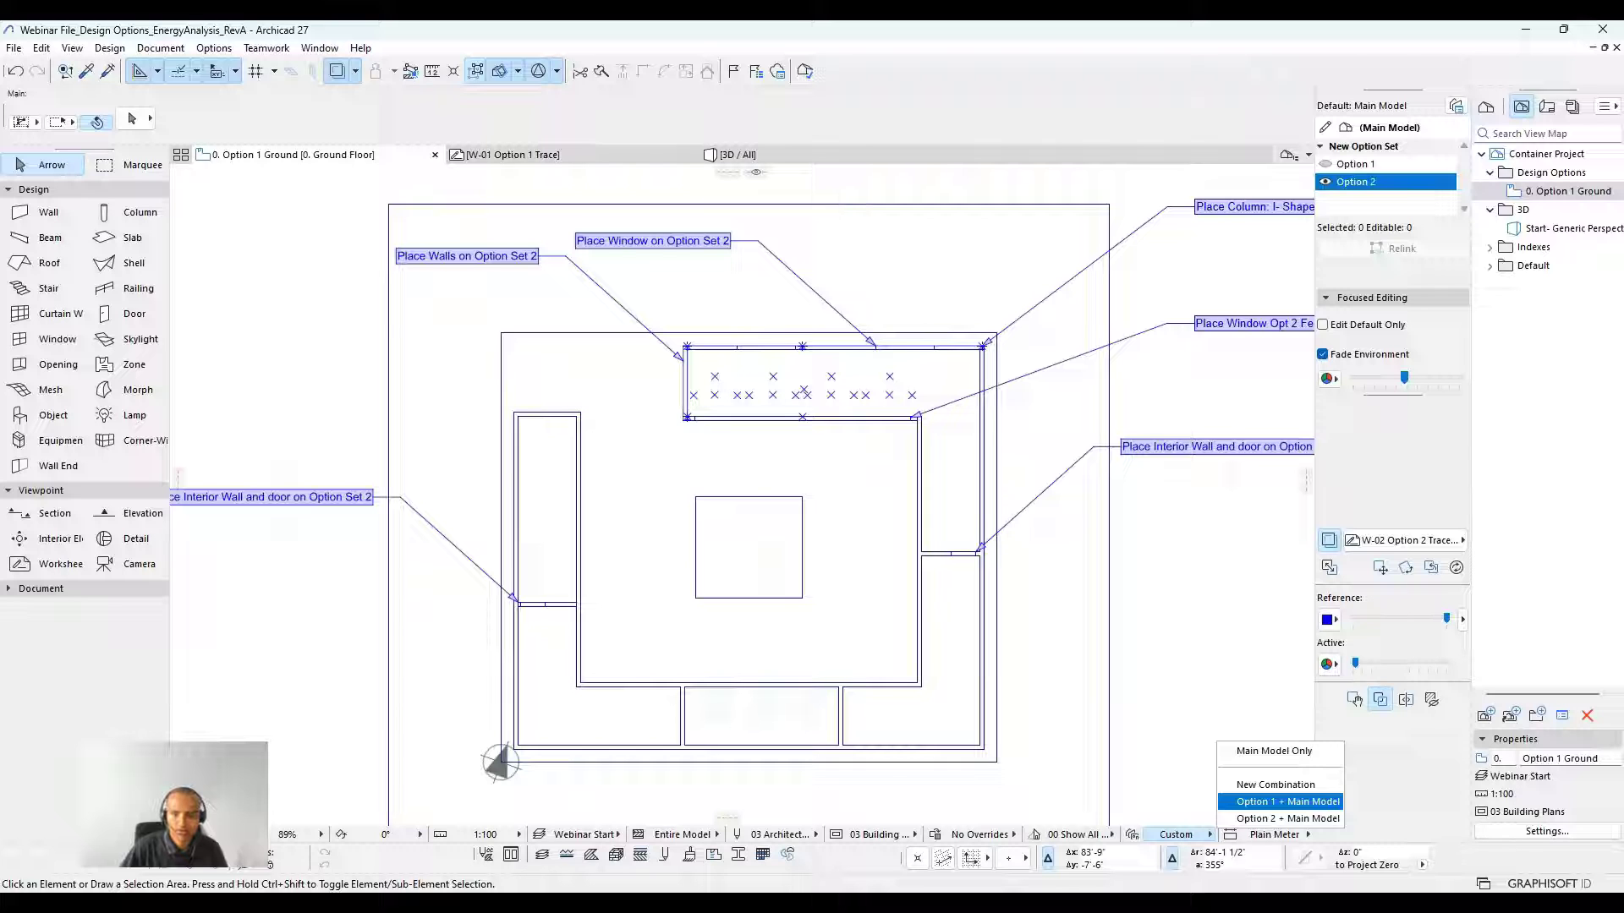
{"action": "left_click", "coordinate": [1287, 802]}
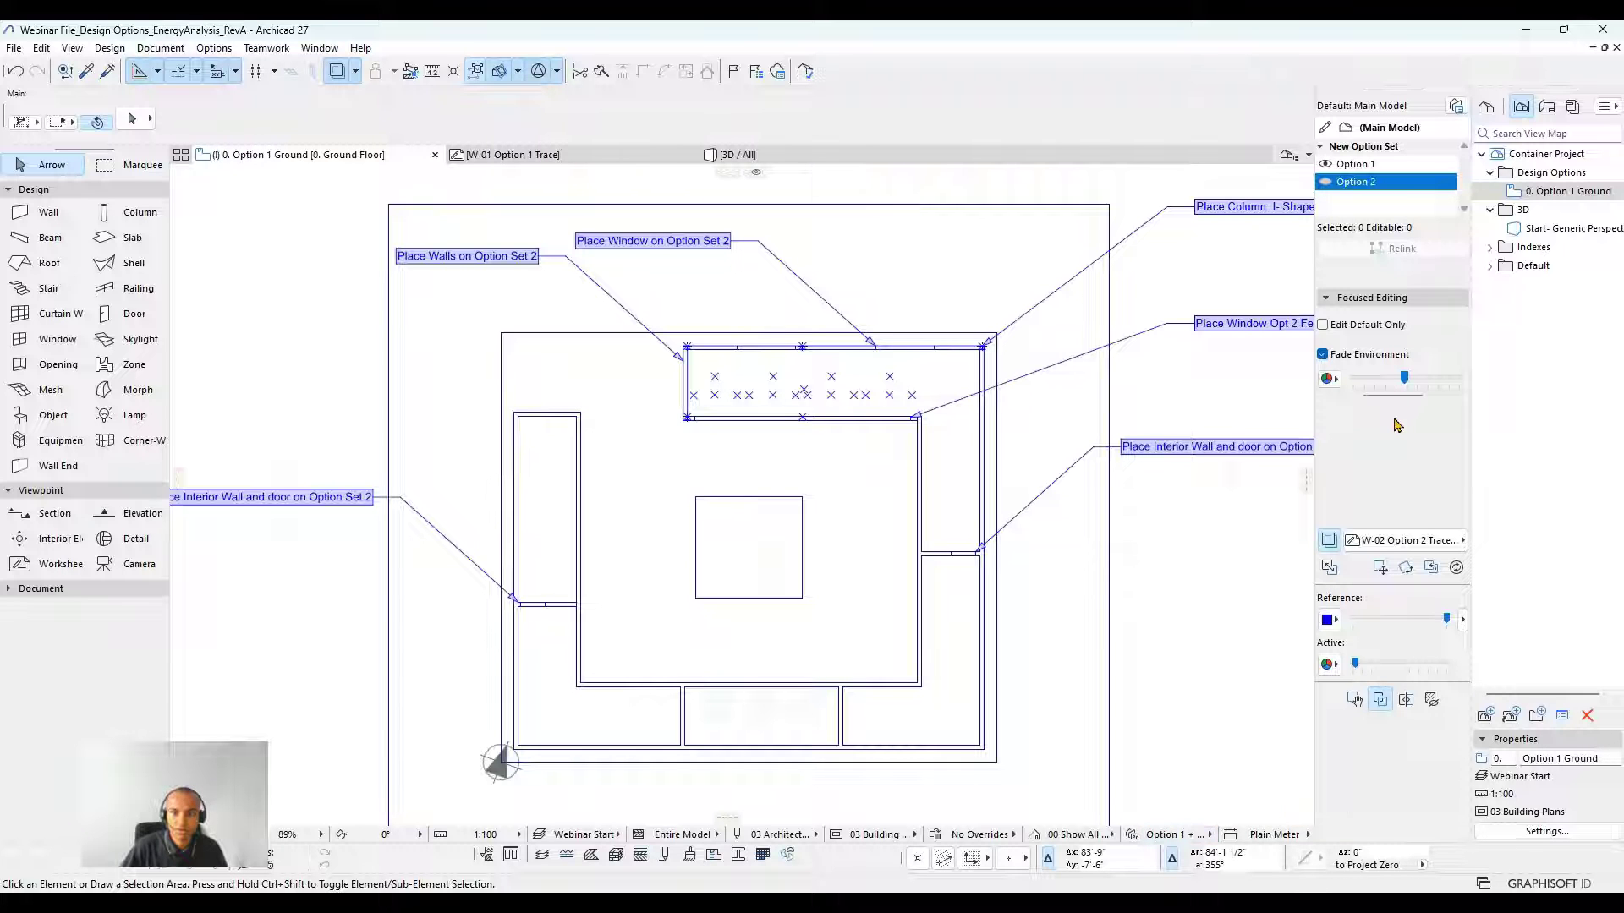
{"action": "right_click", "coordinate": [273, 158]}
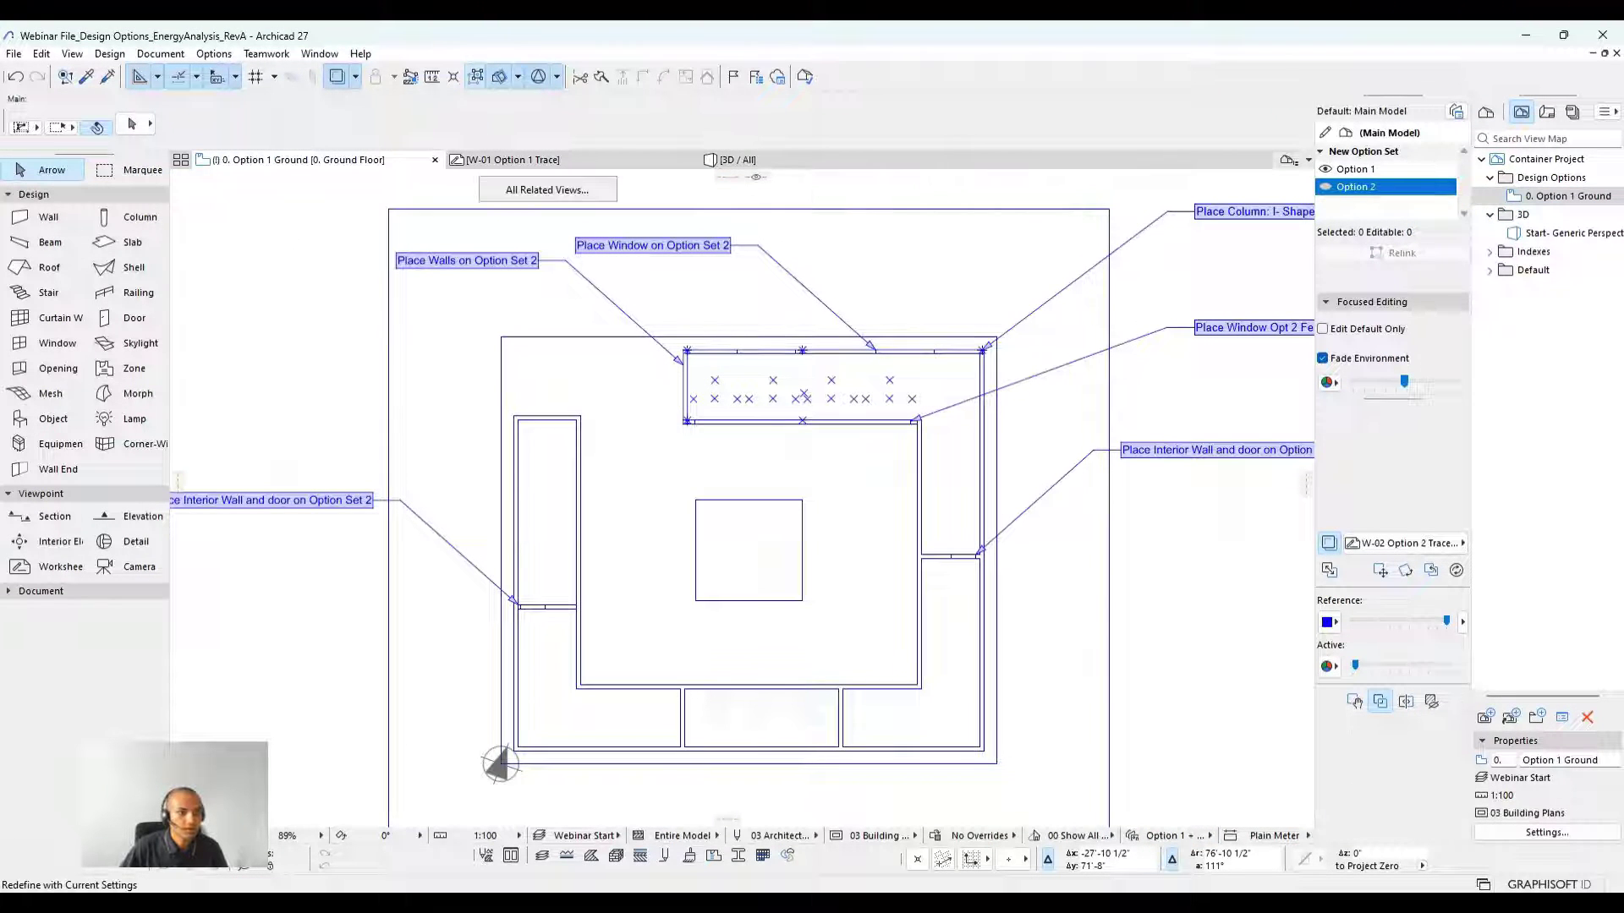
{"action": "left_click", "coordinate": [319, 218]}
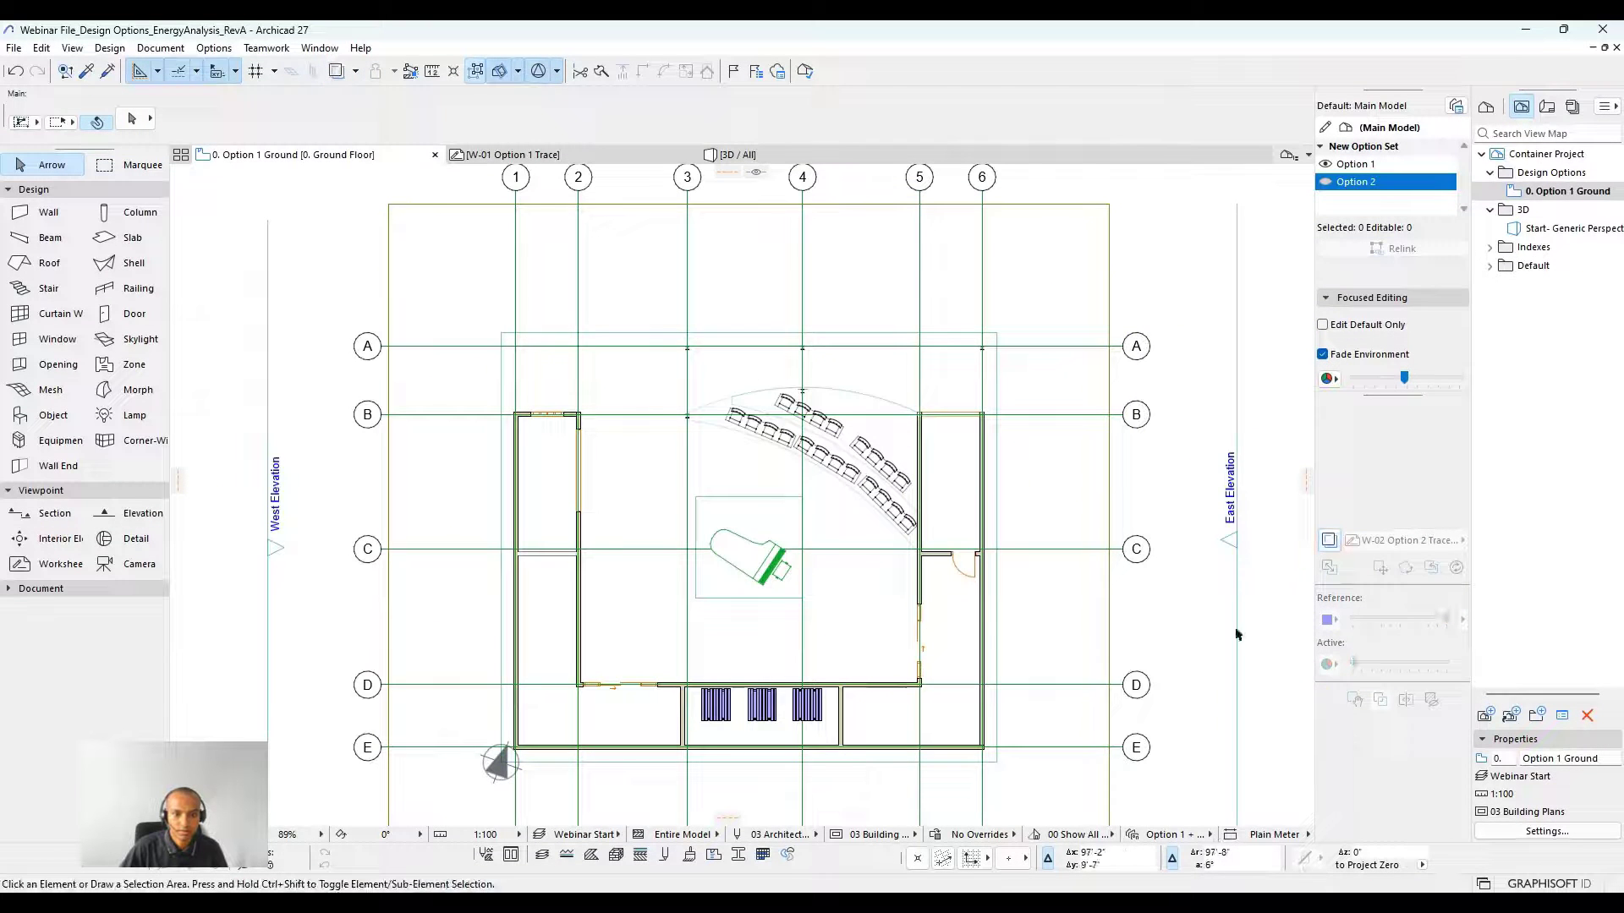
Start saving the Ground Floor plan as a new view and name it Option 2 Ground.
{"action": "middle_click_drag", "start_coordinate": [972, 612], "coordinate": [974, 569]}
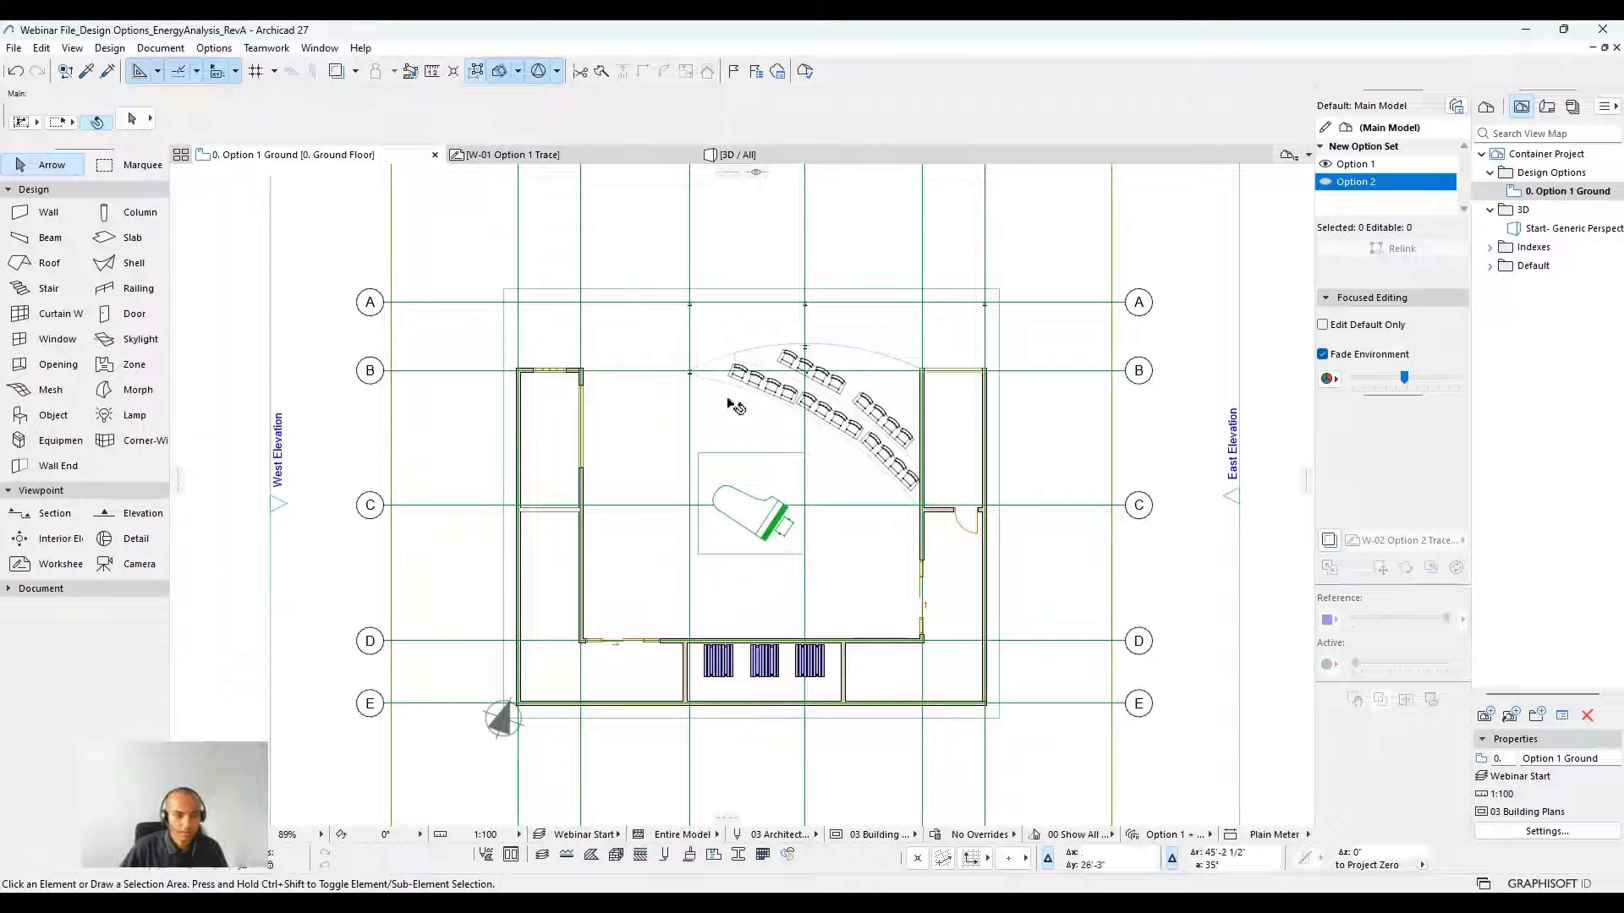
{"action": "right_click", "coordinate": [337, 159]}
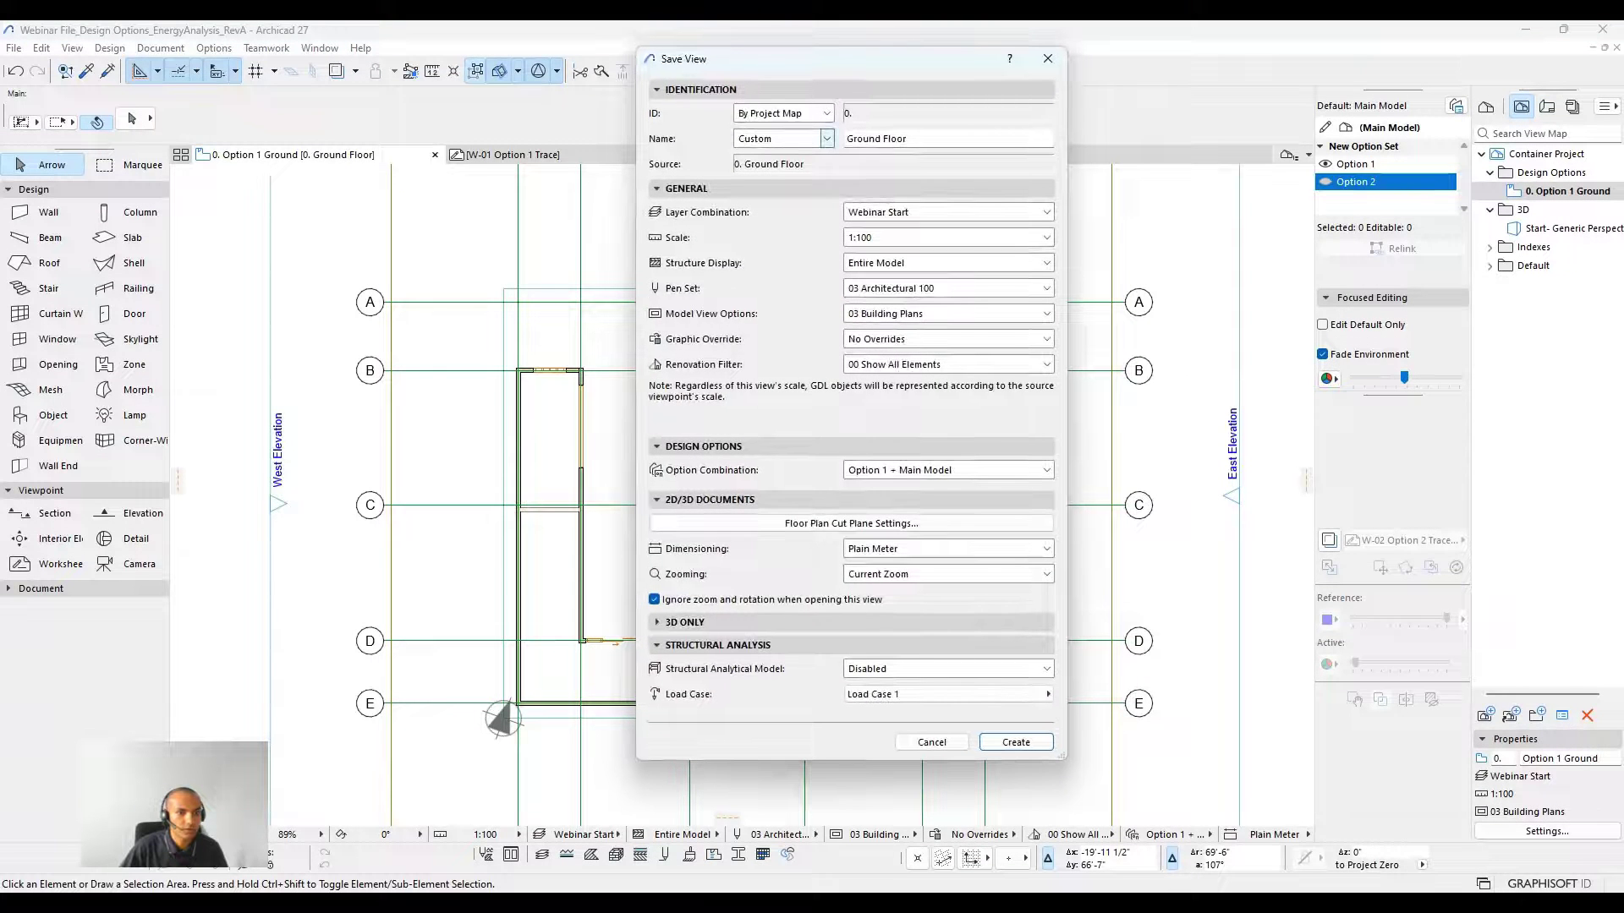
{"action": "left_click", "coordinate": [851, 139]}
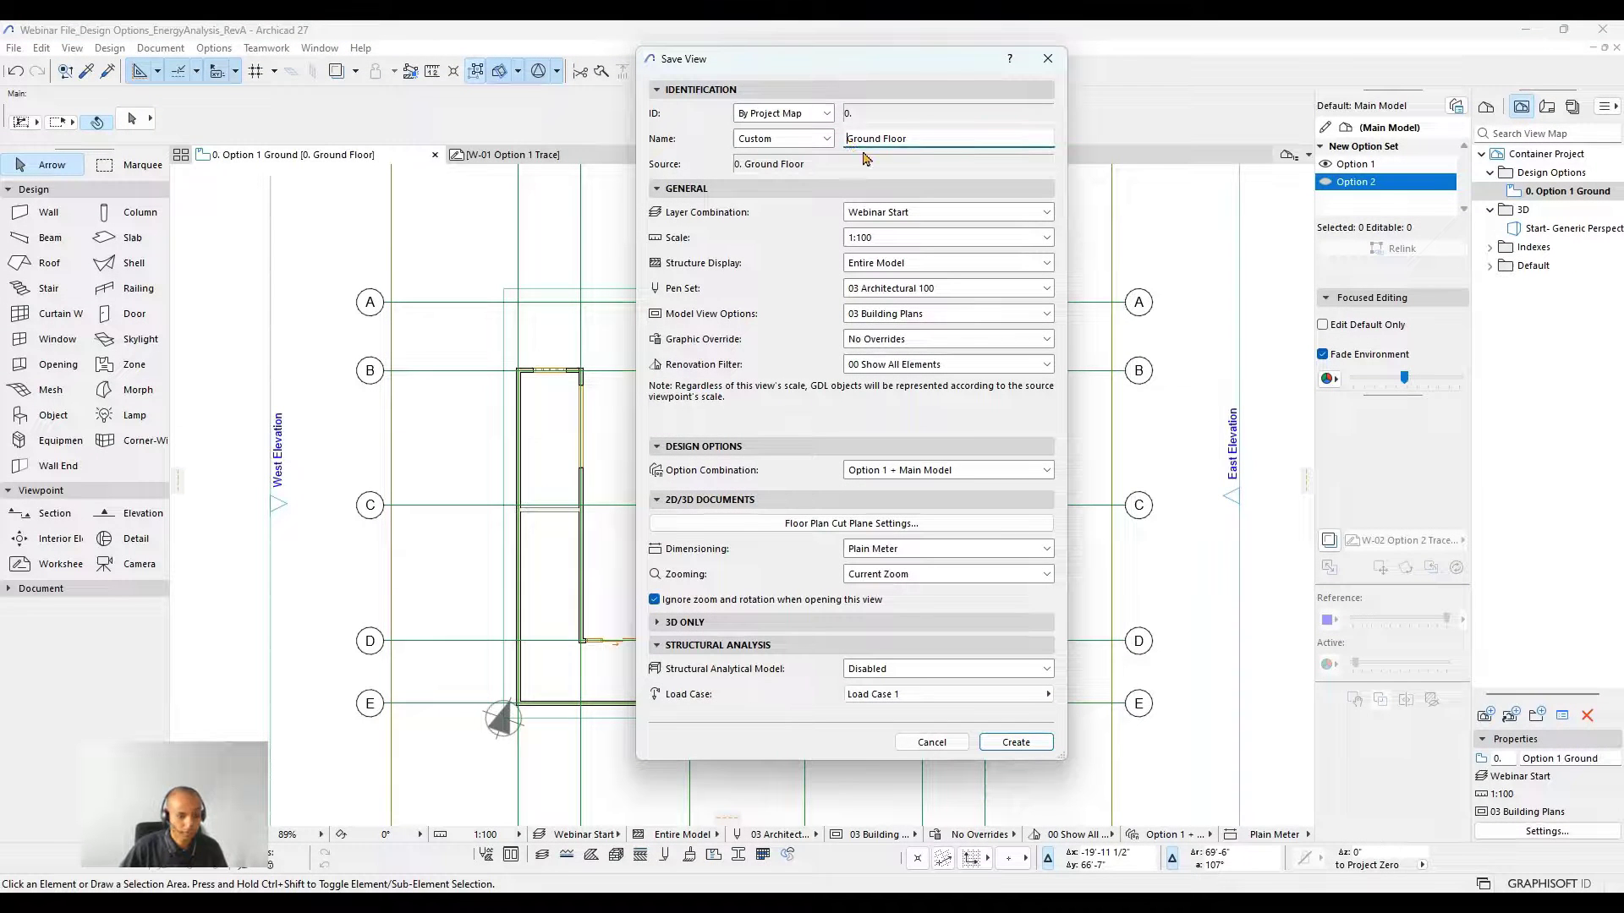
{"action": "type", "text": "OPtion"}
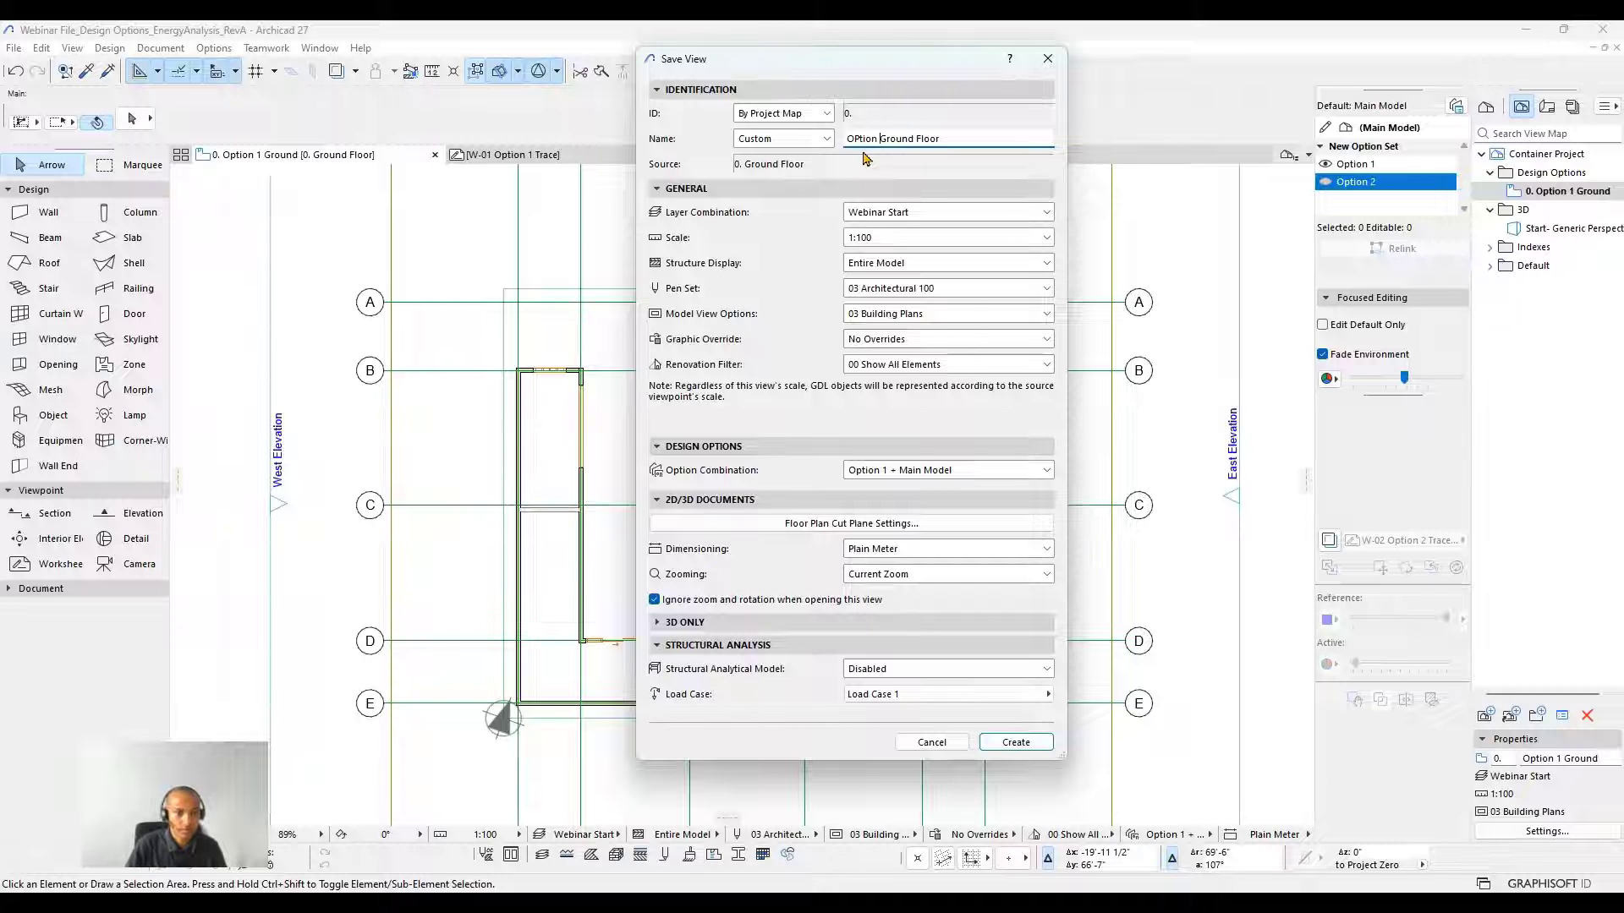
{"action": "key", "text": "BackSpace"}
{"action": "key", "text": "BackSpace"}
{"action": "key", "text": "BackSpace"}
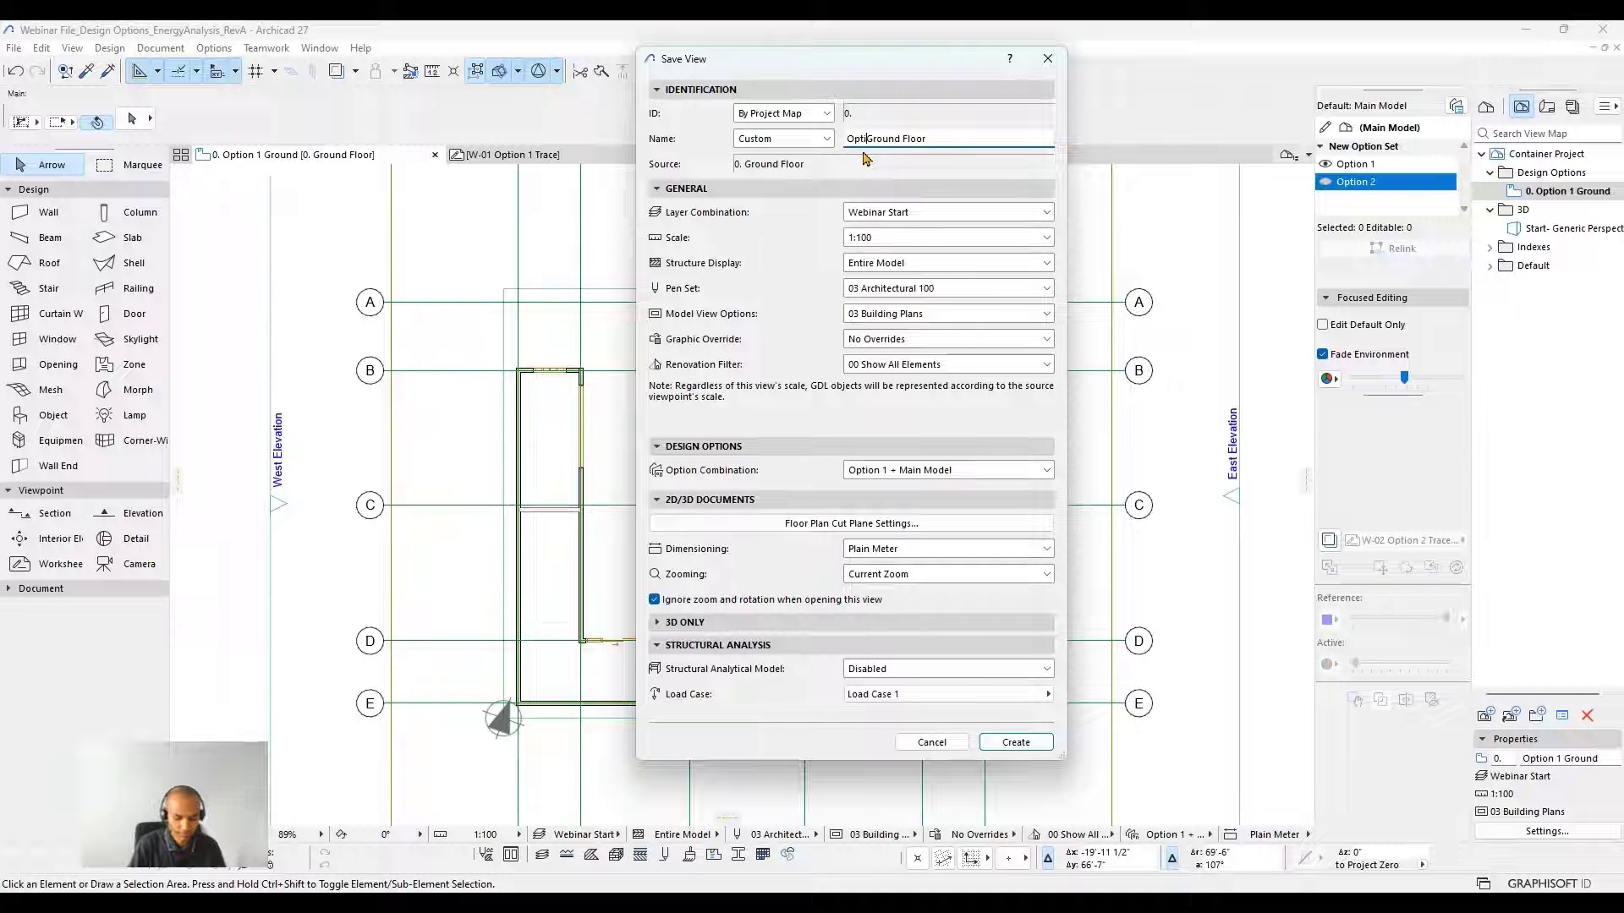
{"action": "type", "text": "on 2"}
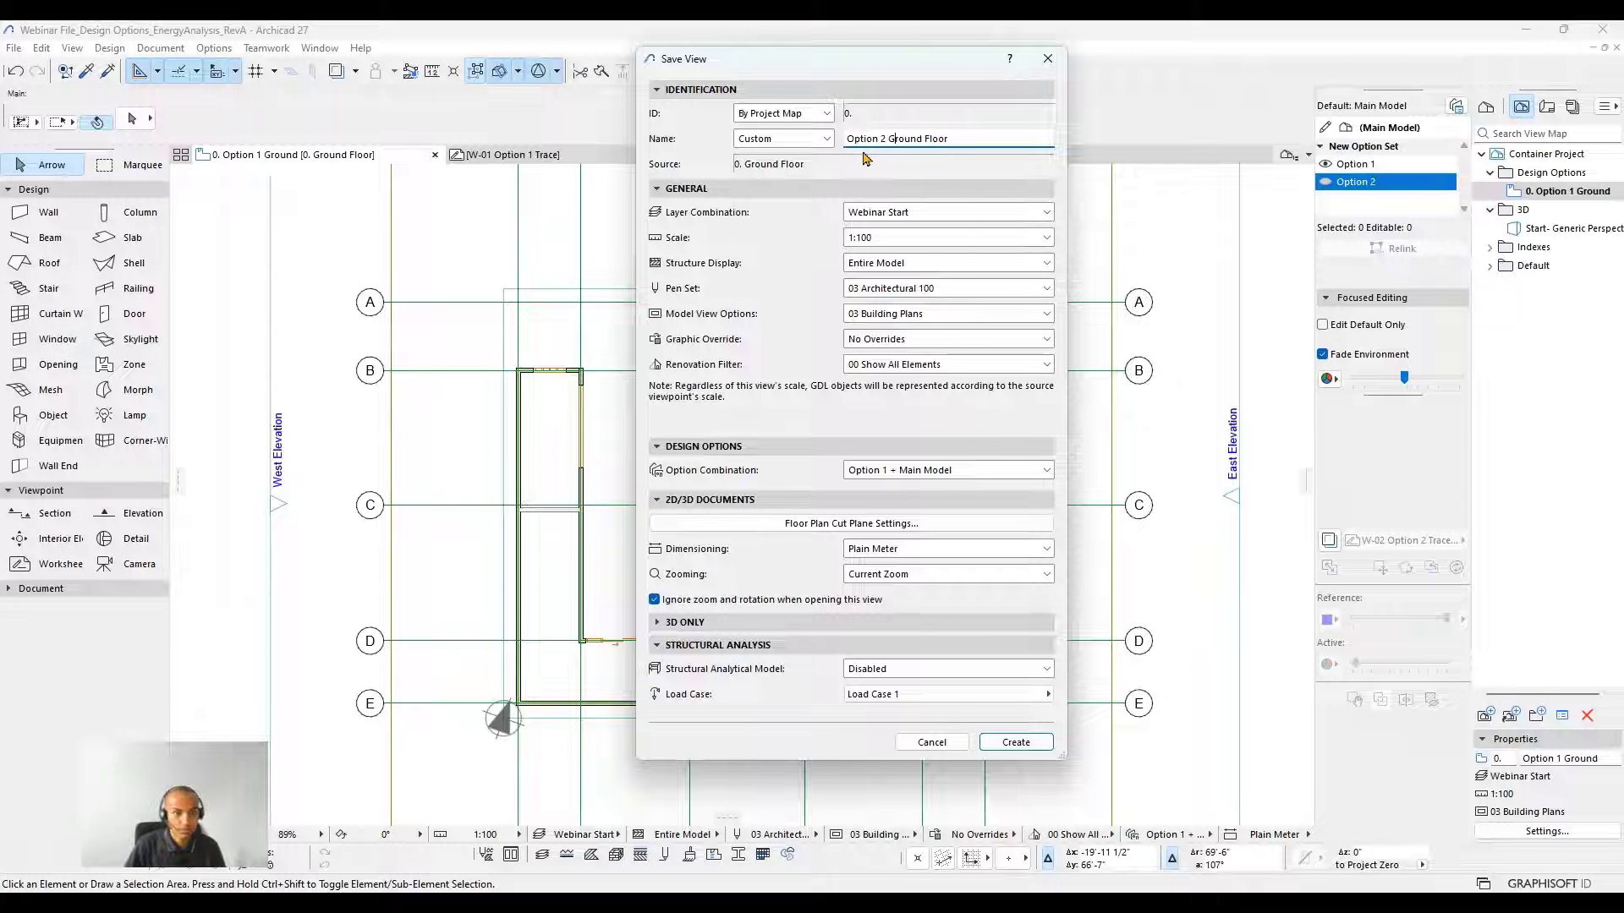
{"action": "key", "text": "Right"}
{"action": "key", "text": "Right"}
{"action": "key", "text": "Right"}
{"action": "key", "text": "Right"}
{"action": "key", "text": "Right"}
{"action": "key", "text": "Right"}
Assign the Option 2 + Main Model combination to the new view, create it, and move it into the Design Options folder.
{"action": "left_click", "coordinate": [936, 475]}
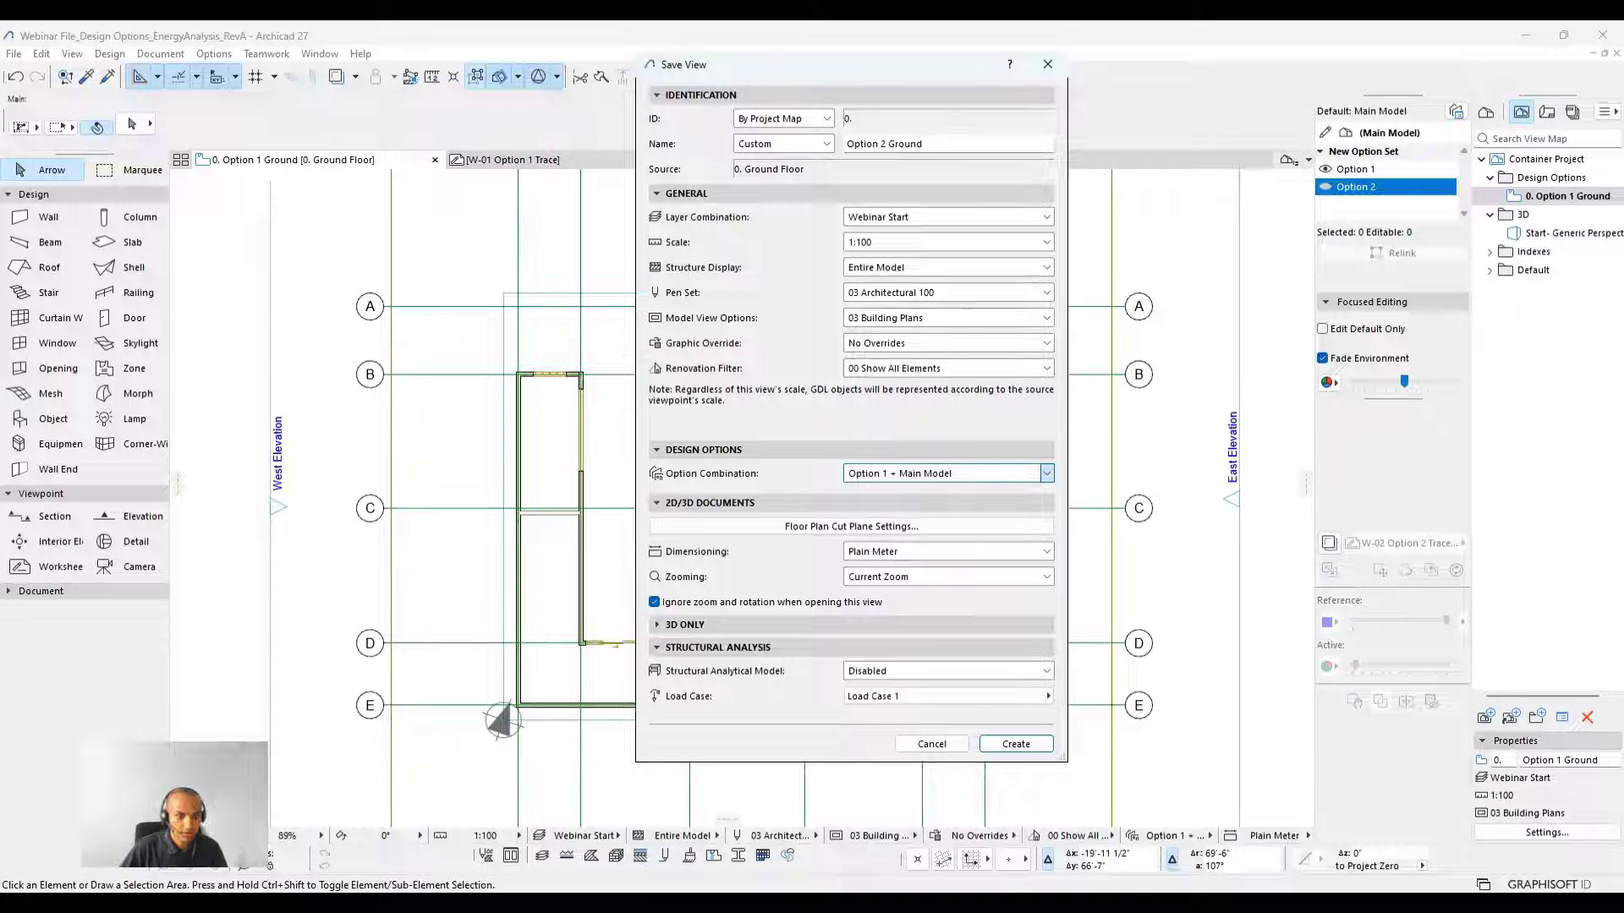
{"action": "left_click", "coordinate": [894, 550]}
{"action": "left_click", "coordinate": [1016, 742]}
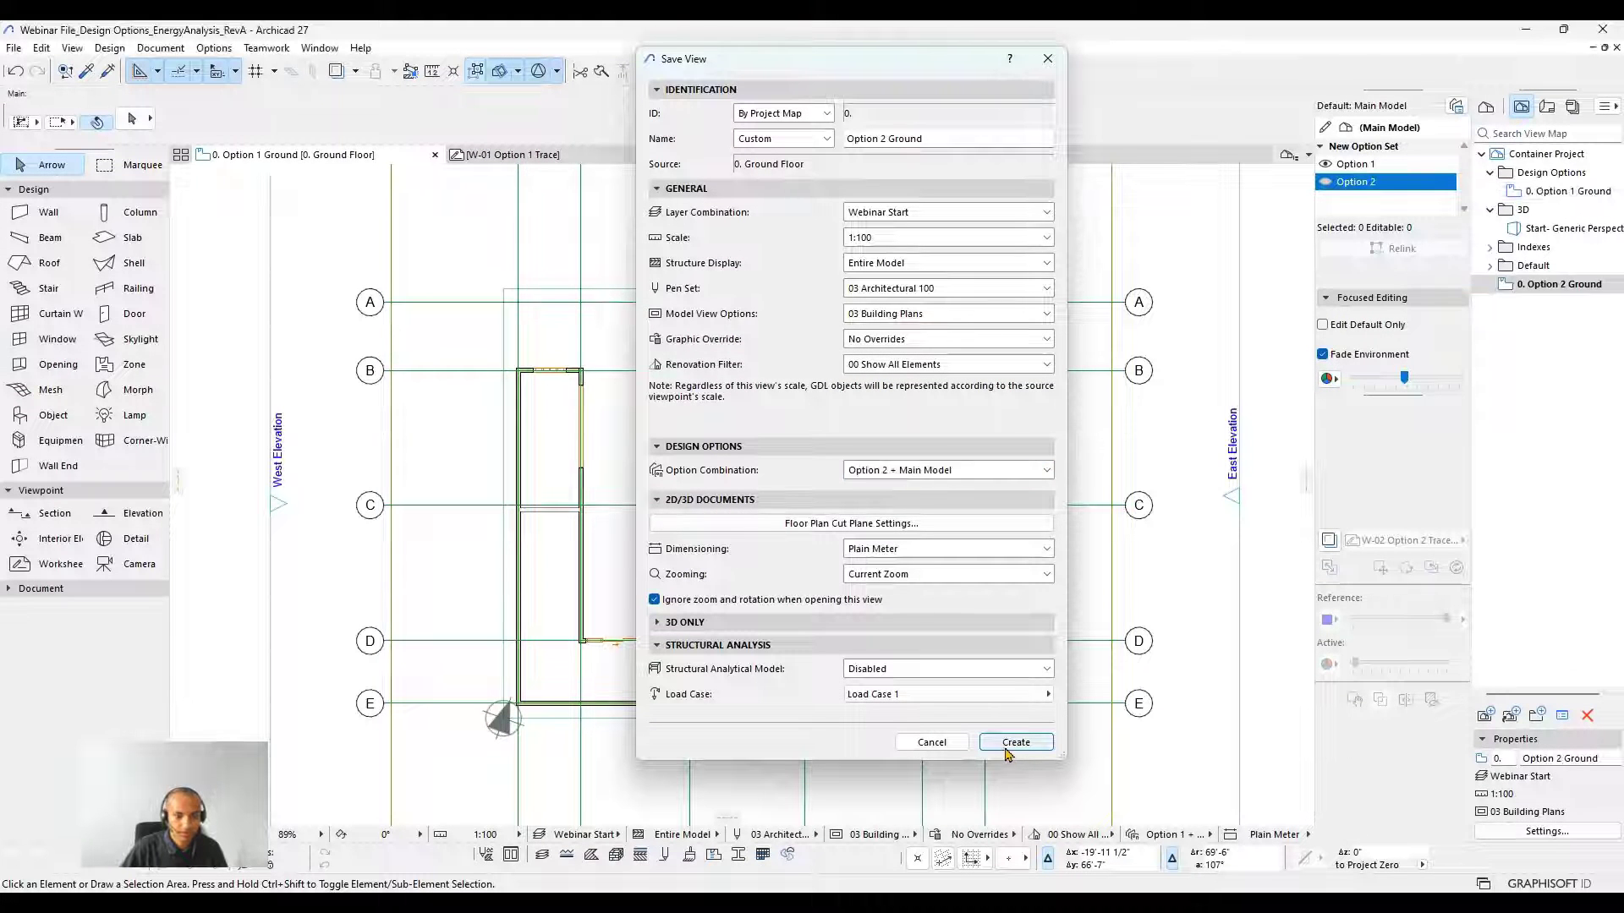
{"action": "left_click_drag", "start_coordinate": [1518, 286], "coordinate": [1546, 203]}
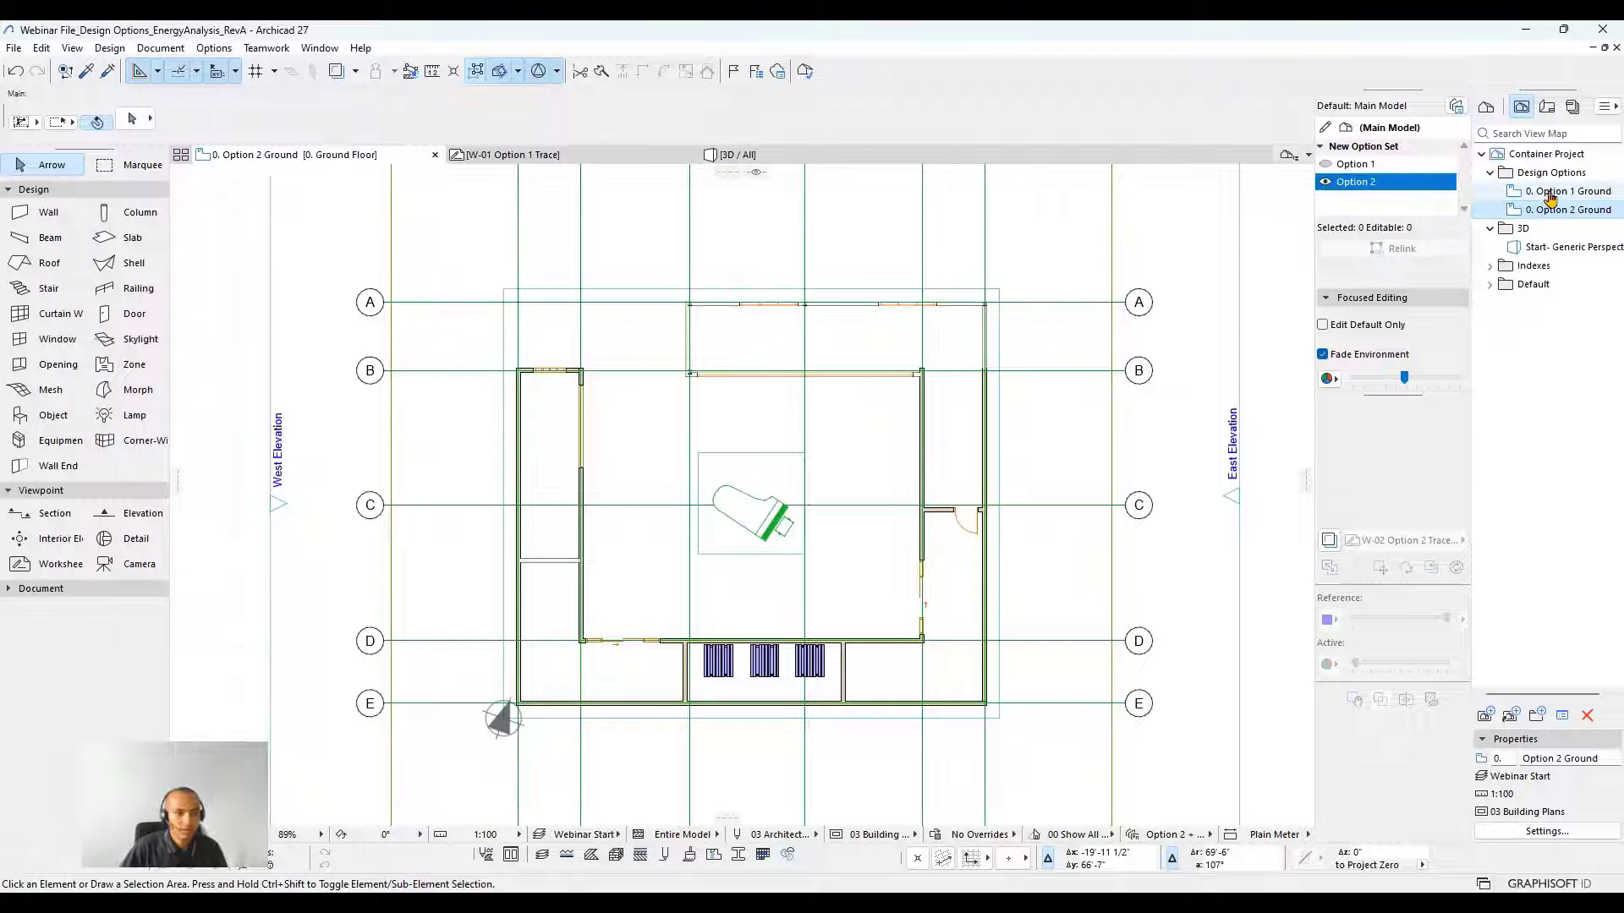
Open the Option 1 Ground and Option 2 Ground views in turn and review the combinations in the Design Option Manager.
{"action": "double_click", "coordinate": [1550, 195]}
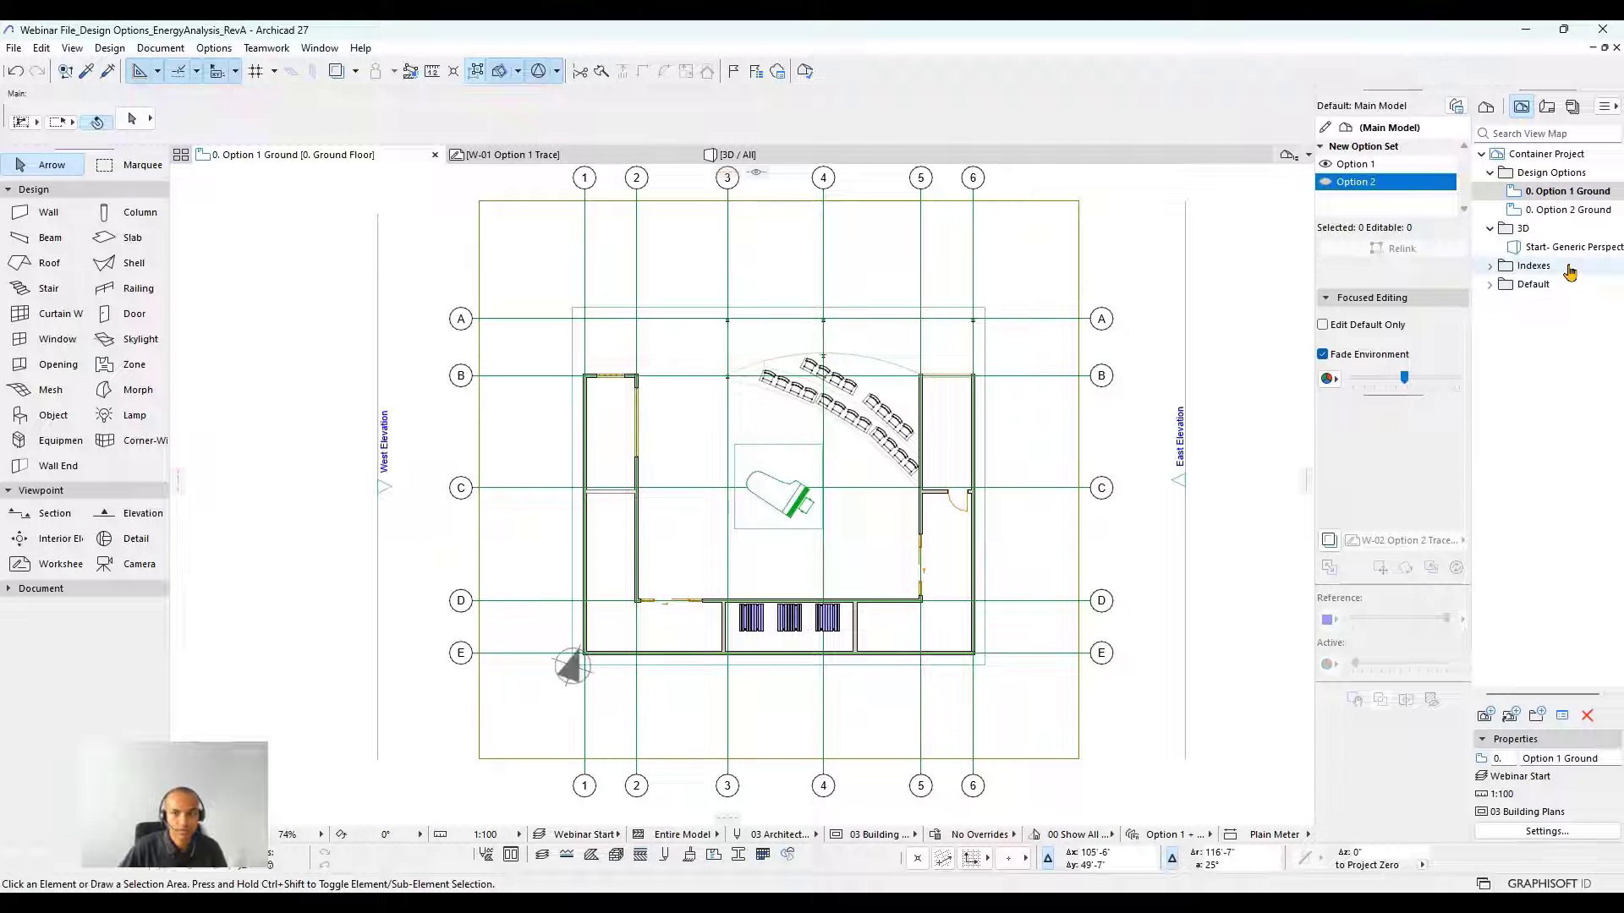
{"action": "double_click", "coordinate": [1548, 210]}
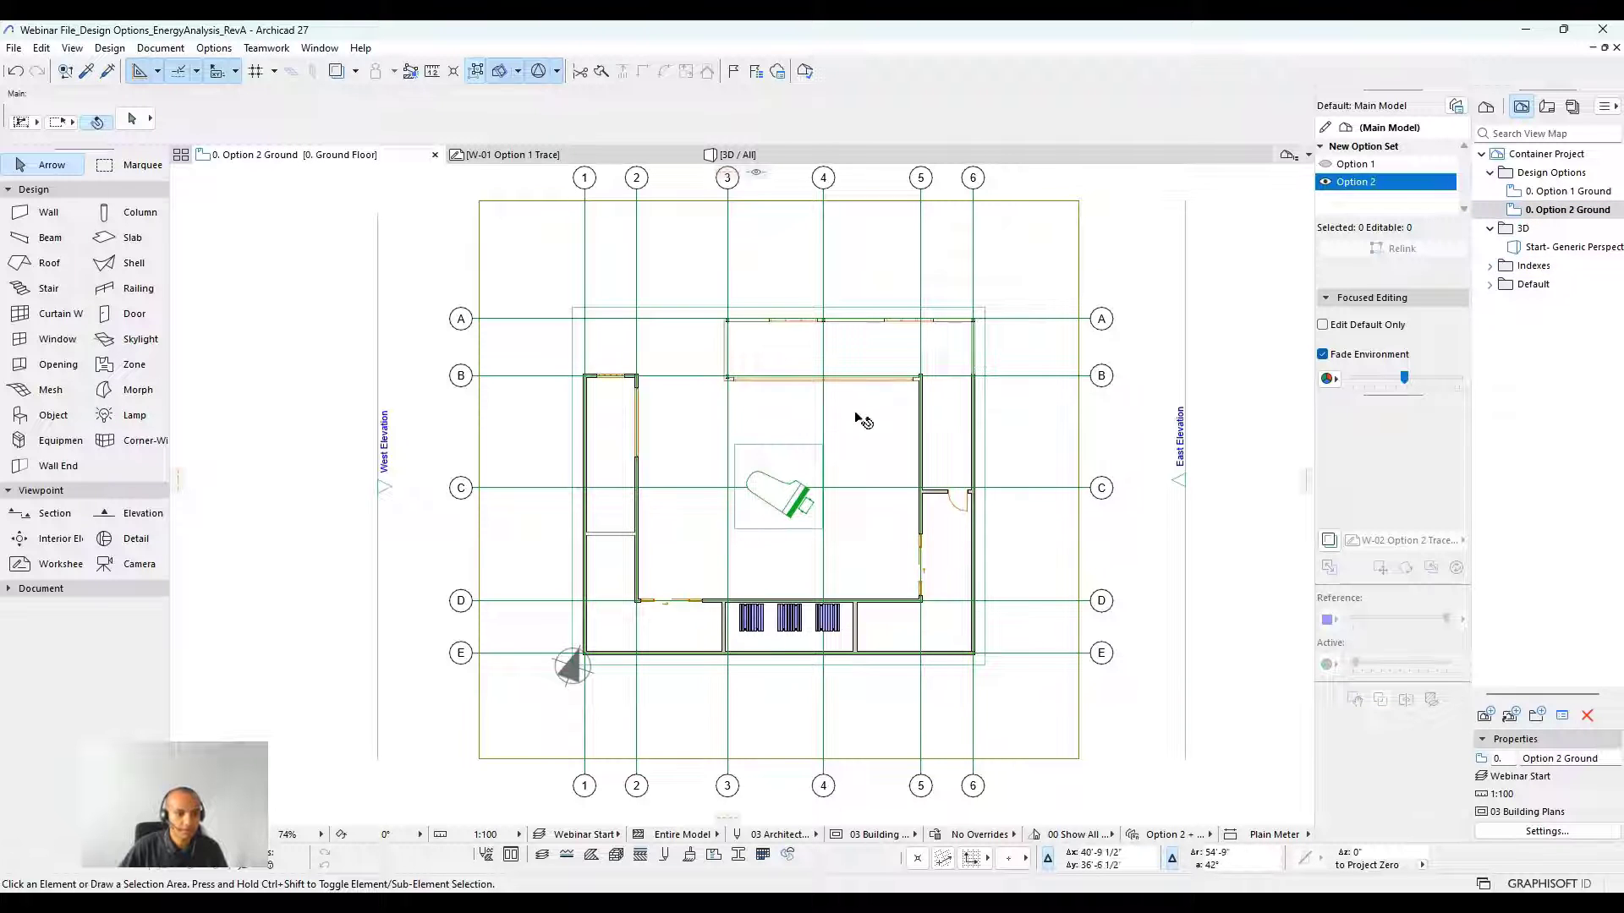
{"action": "middle_click_drag", "start_coordinate": [860, 404], "coordinate": [895, 379]}
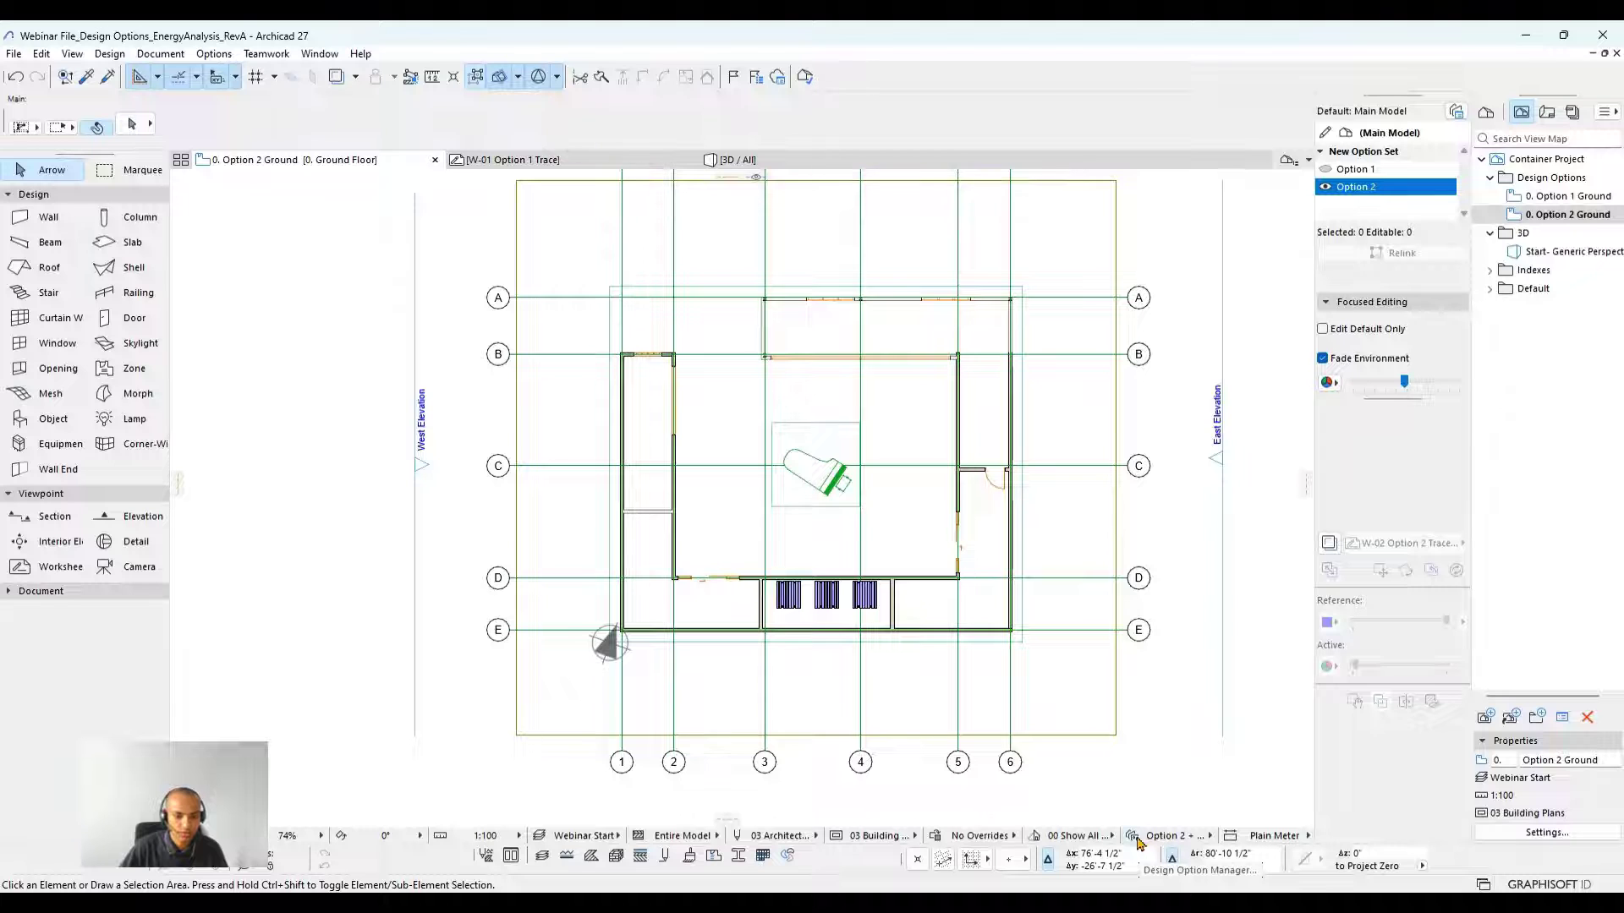
{"action": "left_click", "coordinate": [1135, 837]}
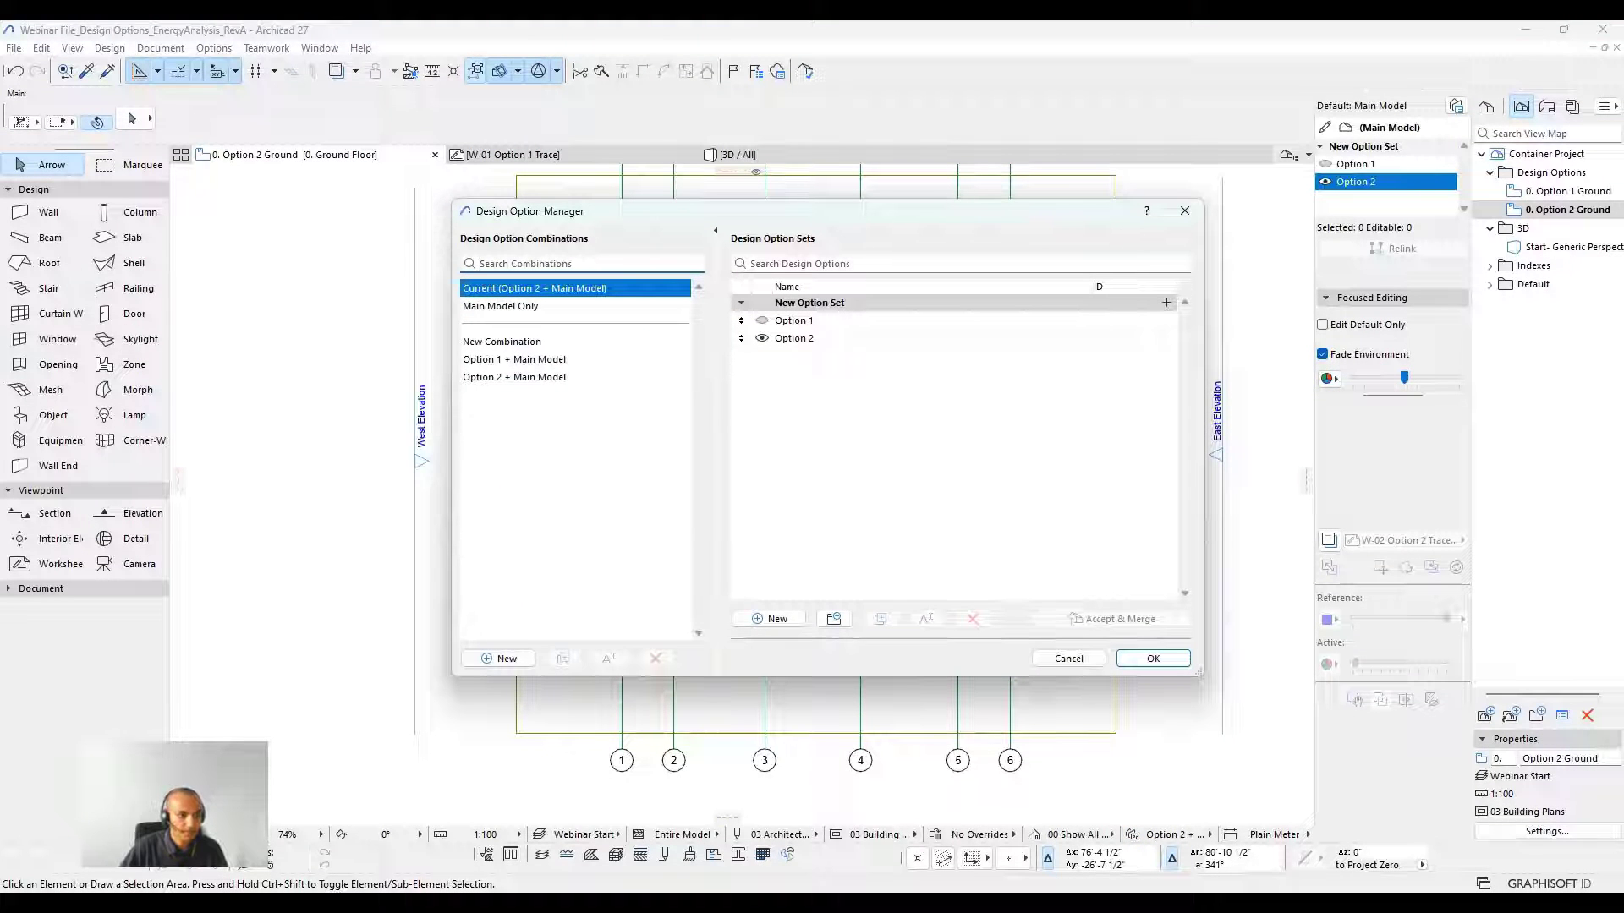
{"action": "left_click", "coordinate": [1184, 211]}
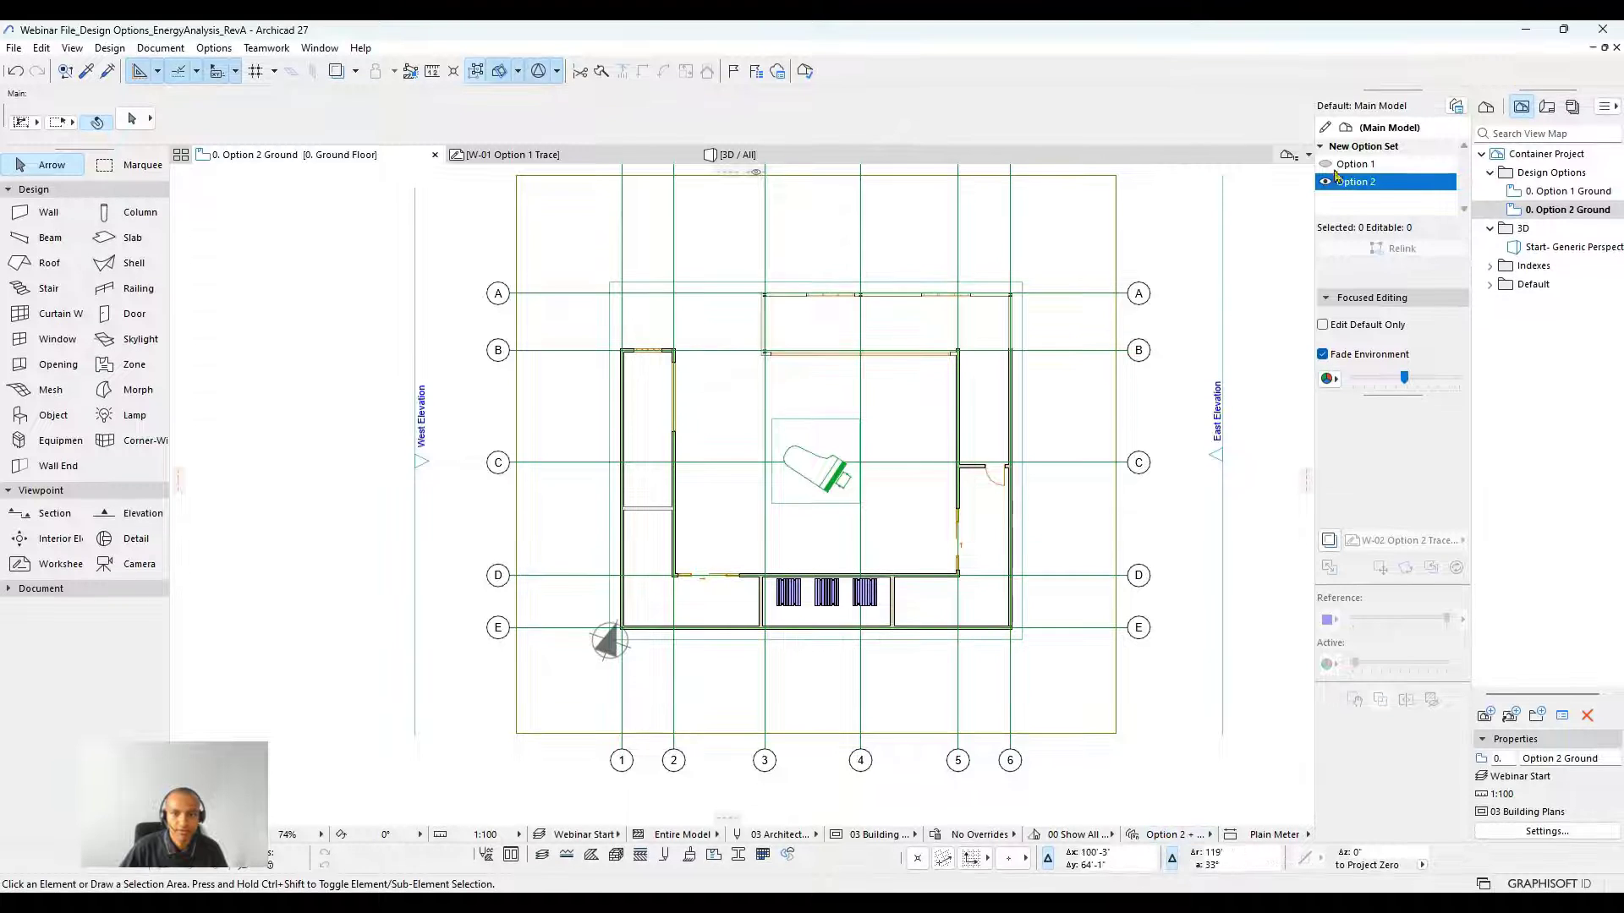
Compare the seating area on grids A to C by reopening Option 1 Ground and returning to Option 2 Ground.
{"action": "double_click", "coordinate": [1551, 191]}
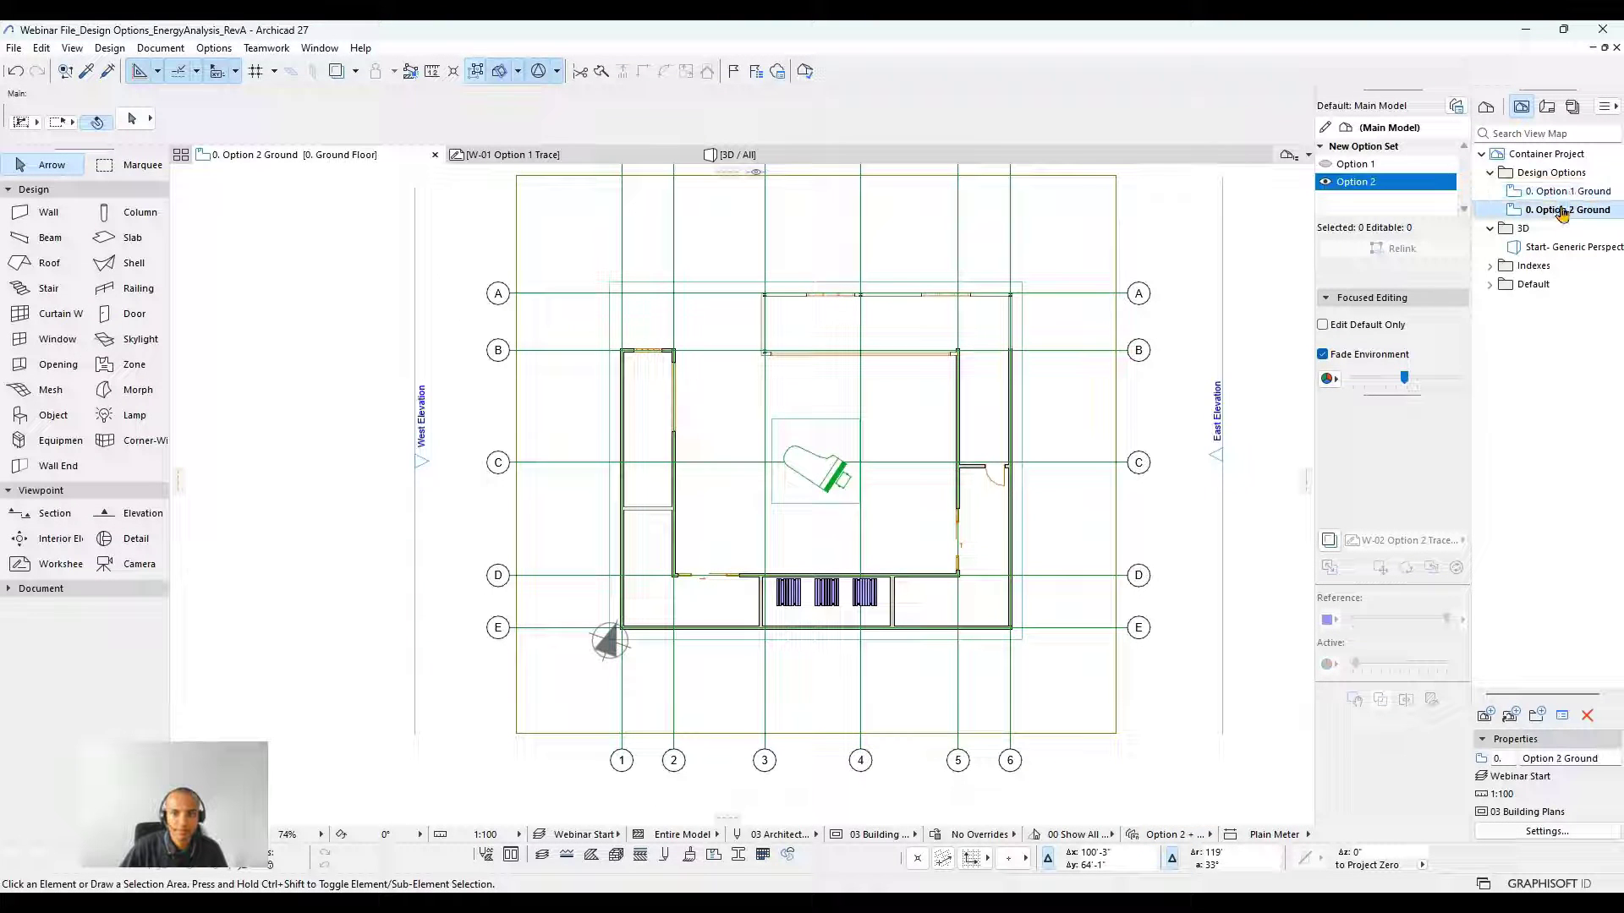
{"action": "scroll", "coordinate": [880, 322], "scroll_direction": "up", "scroll_amount": 3}
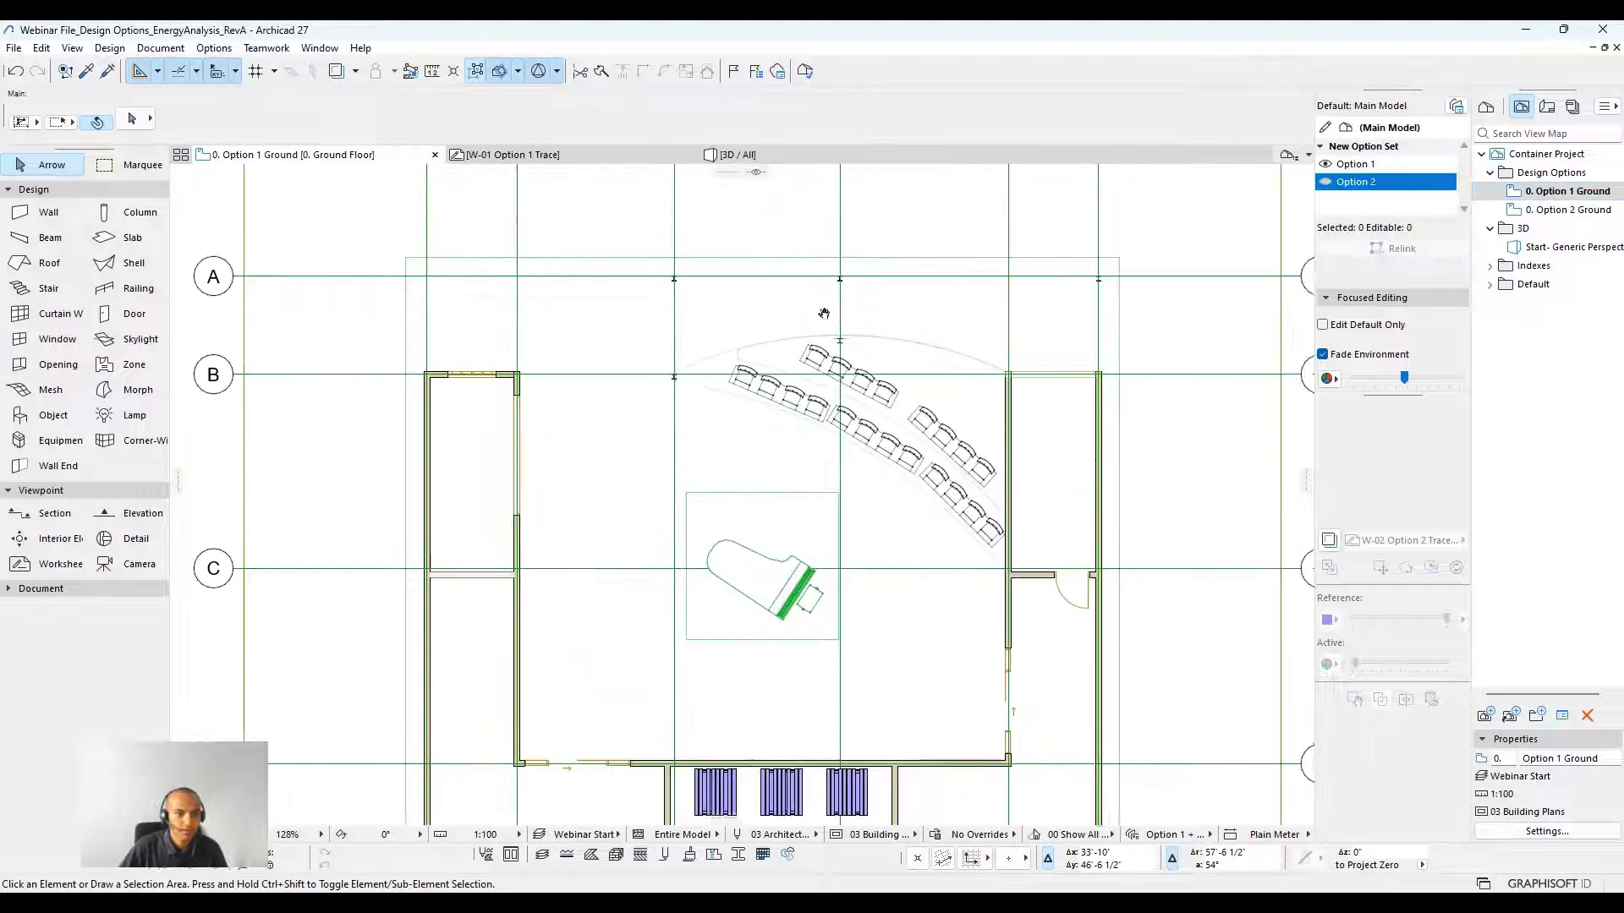
{"action": "double_click", "coordinate": [1555, 211]}
{"action": "scroll", "coordinate": [910, 363], "scroll_direction": "down", "scroll_amount": 3}
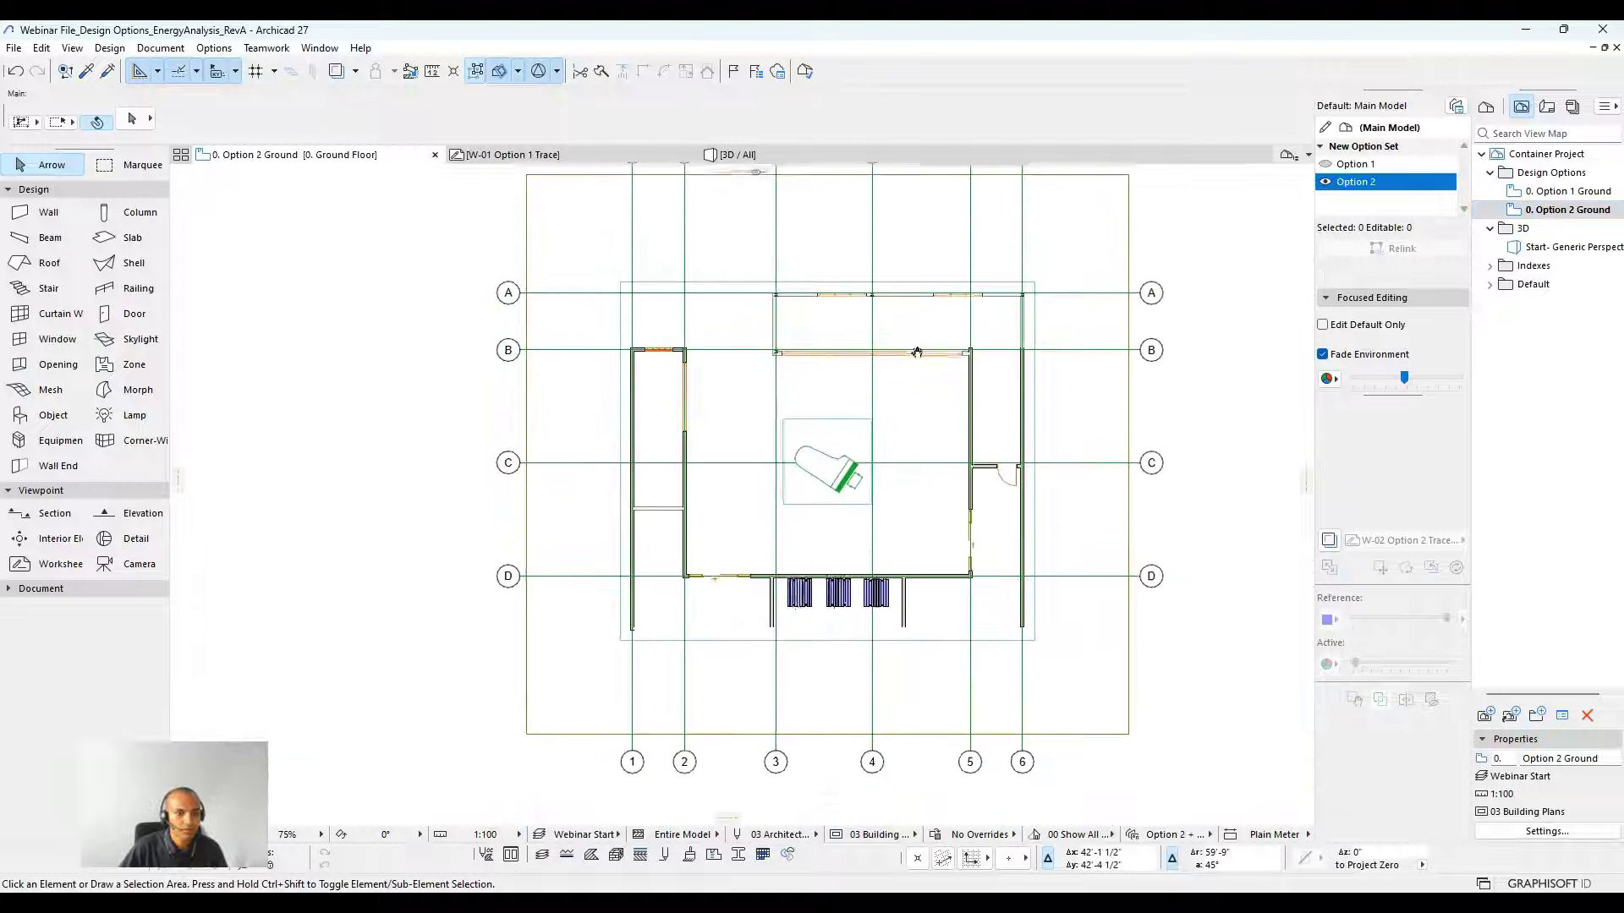
Show Option 2 in the 3D view, inspect the building's outer corner, and turn on Edit Default Only.
{"action": "left_click", "coordinate": [740, 155]}
{"action": "scroll", "coordinate": [783, 381], "scroll_direction": "up", "scroll_amount": 5}
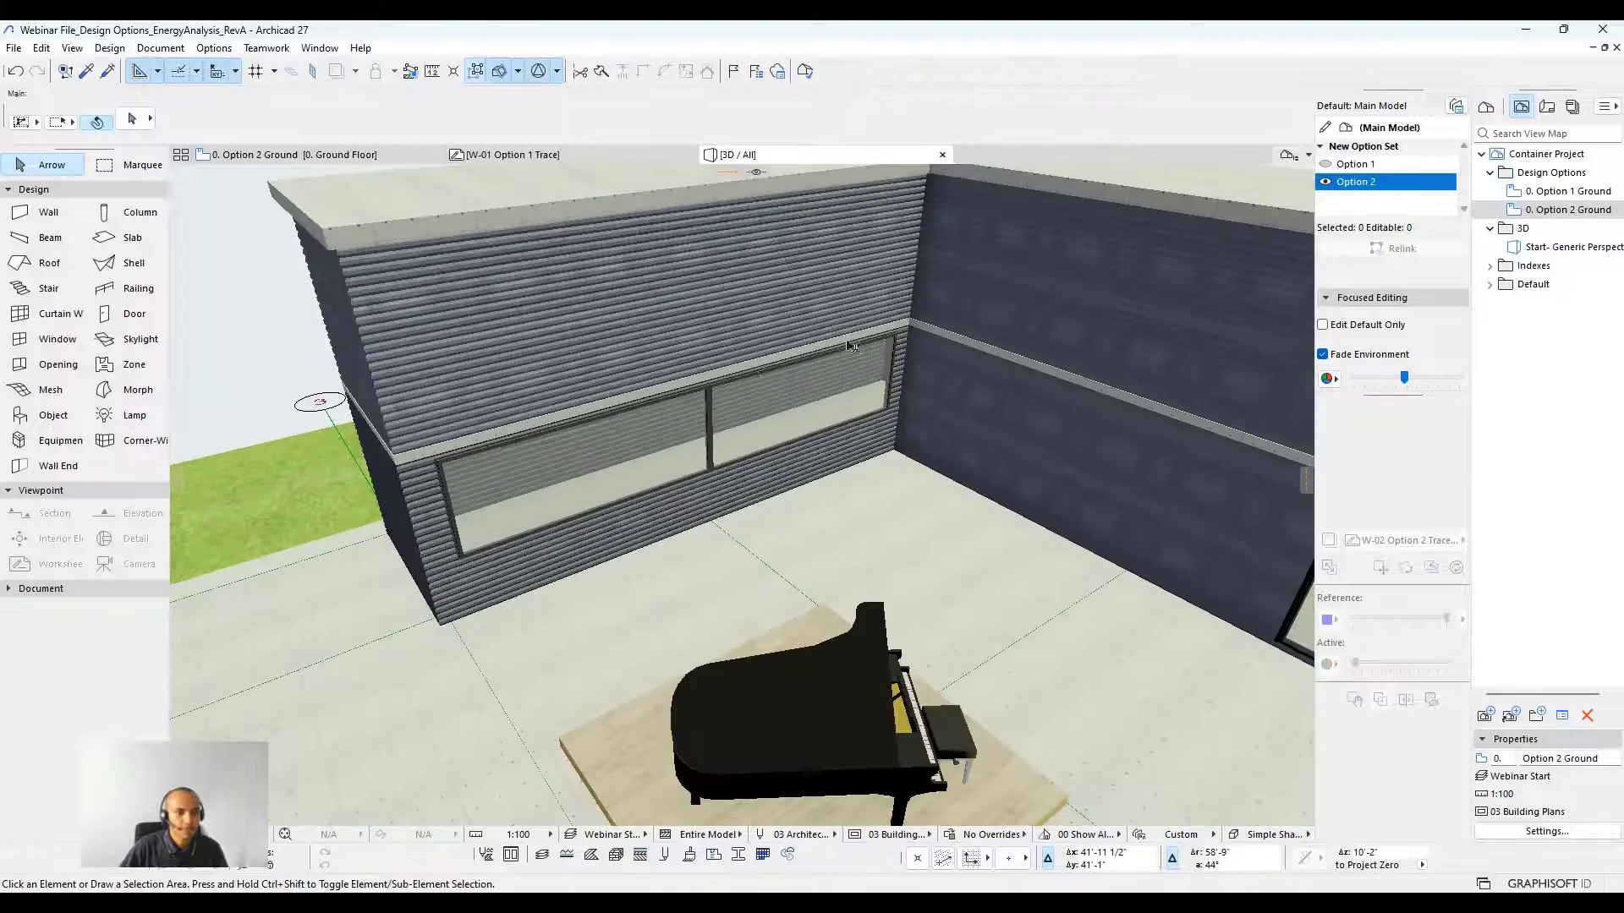
{"action": "middle_click_drag", "start_coordinate": [782, 380], "coordinate": [964, 406], "text": "shift"}
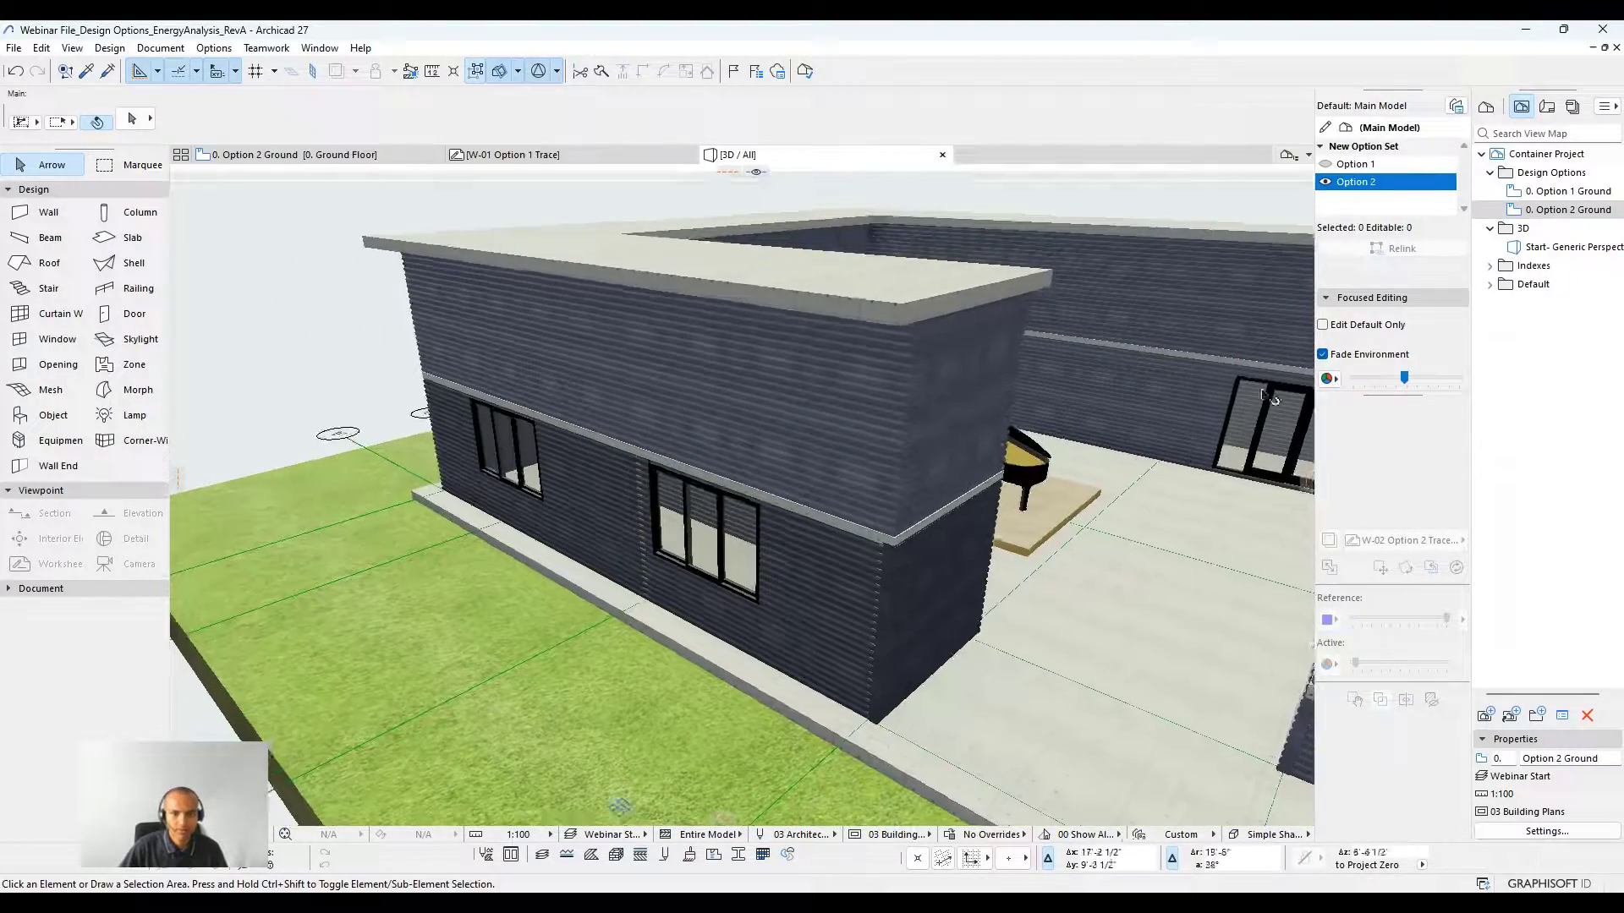
{"action": "middle_click_drag", "start_coordinate": [1172, 444], "coordinate": [1192, 363], "text": "shift"}
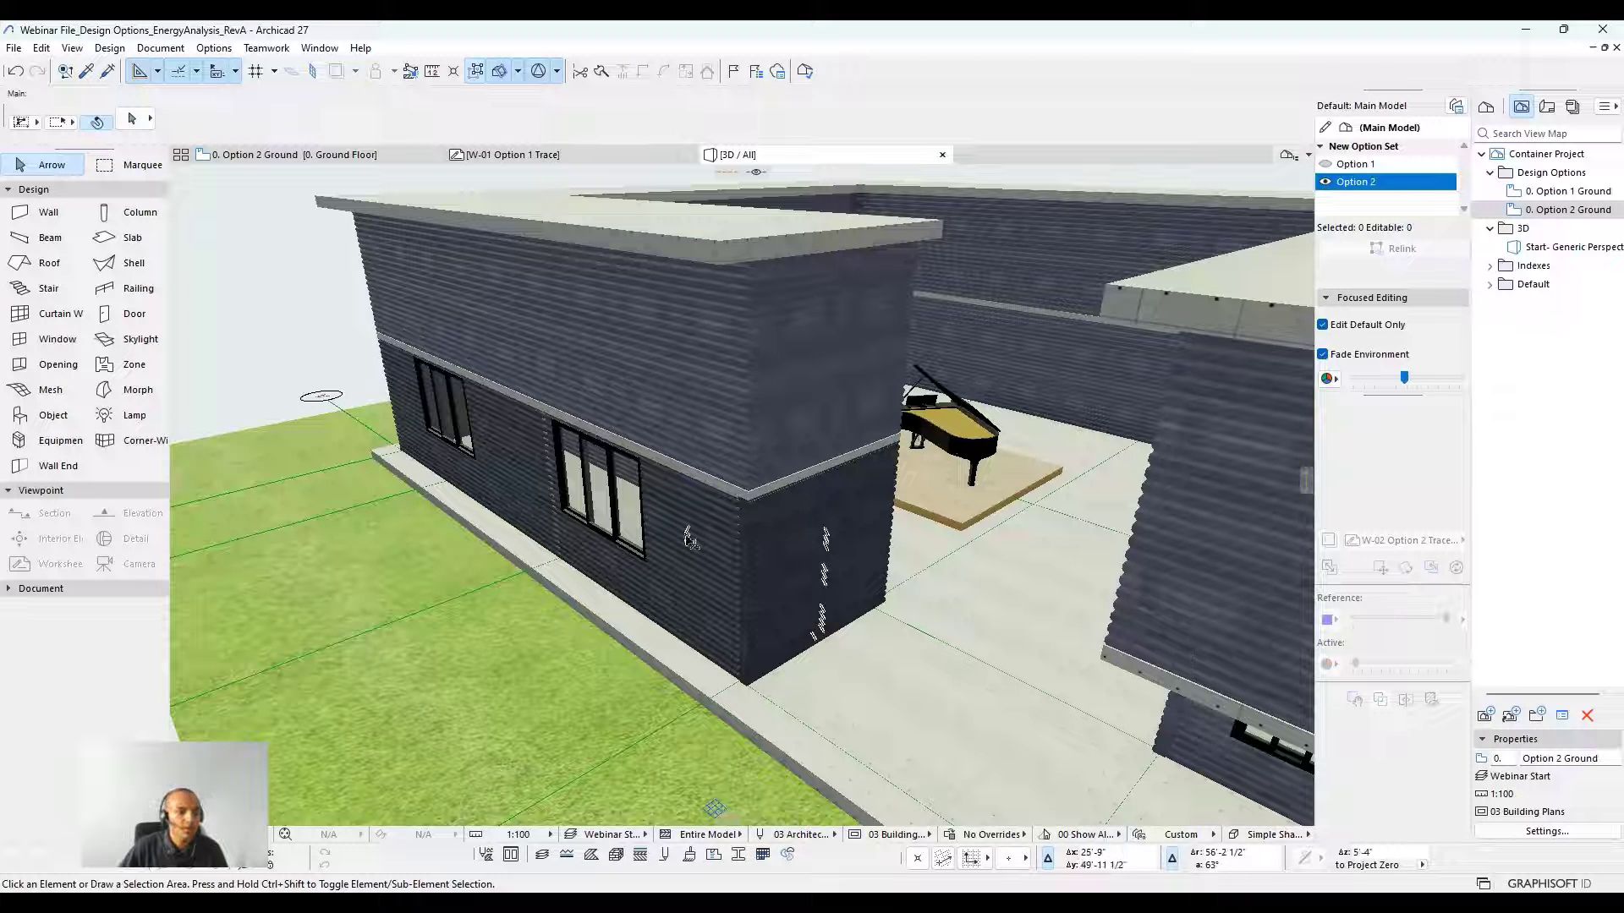
{"action": "middle_click_drag", "start_coordinate": [709, 539], "coordinate": [751, 521]}
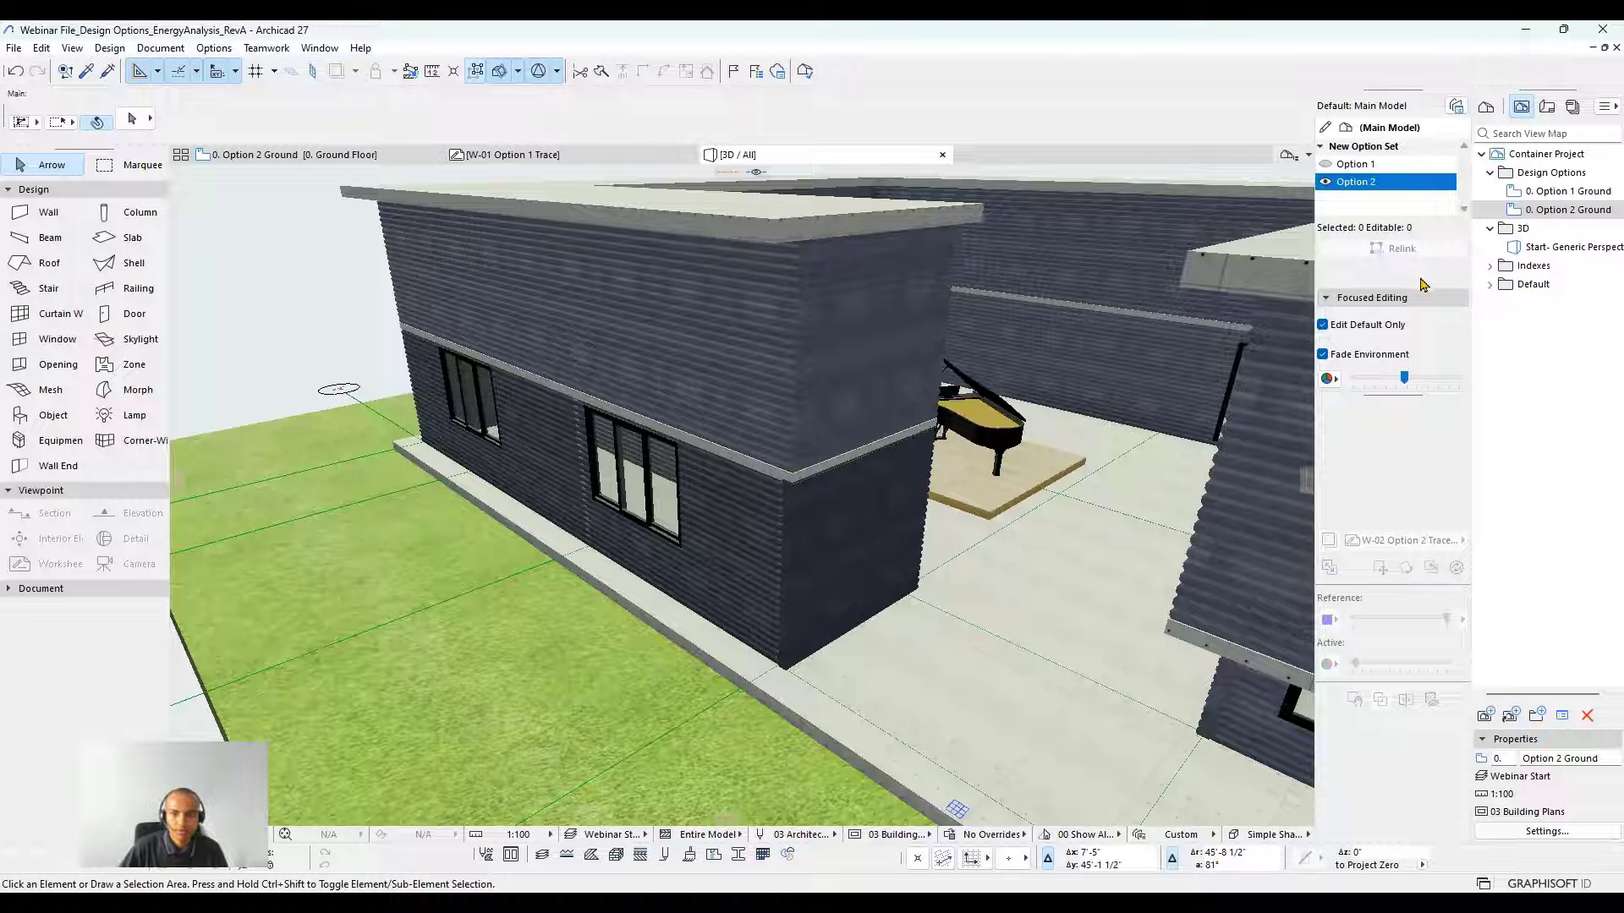
Turn off Edit Default Only, select the ground-floor end wall, and test the editing restriction once more before leaving it off.
{"action": "left_click", "coordinate": [1322, 325]}
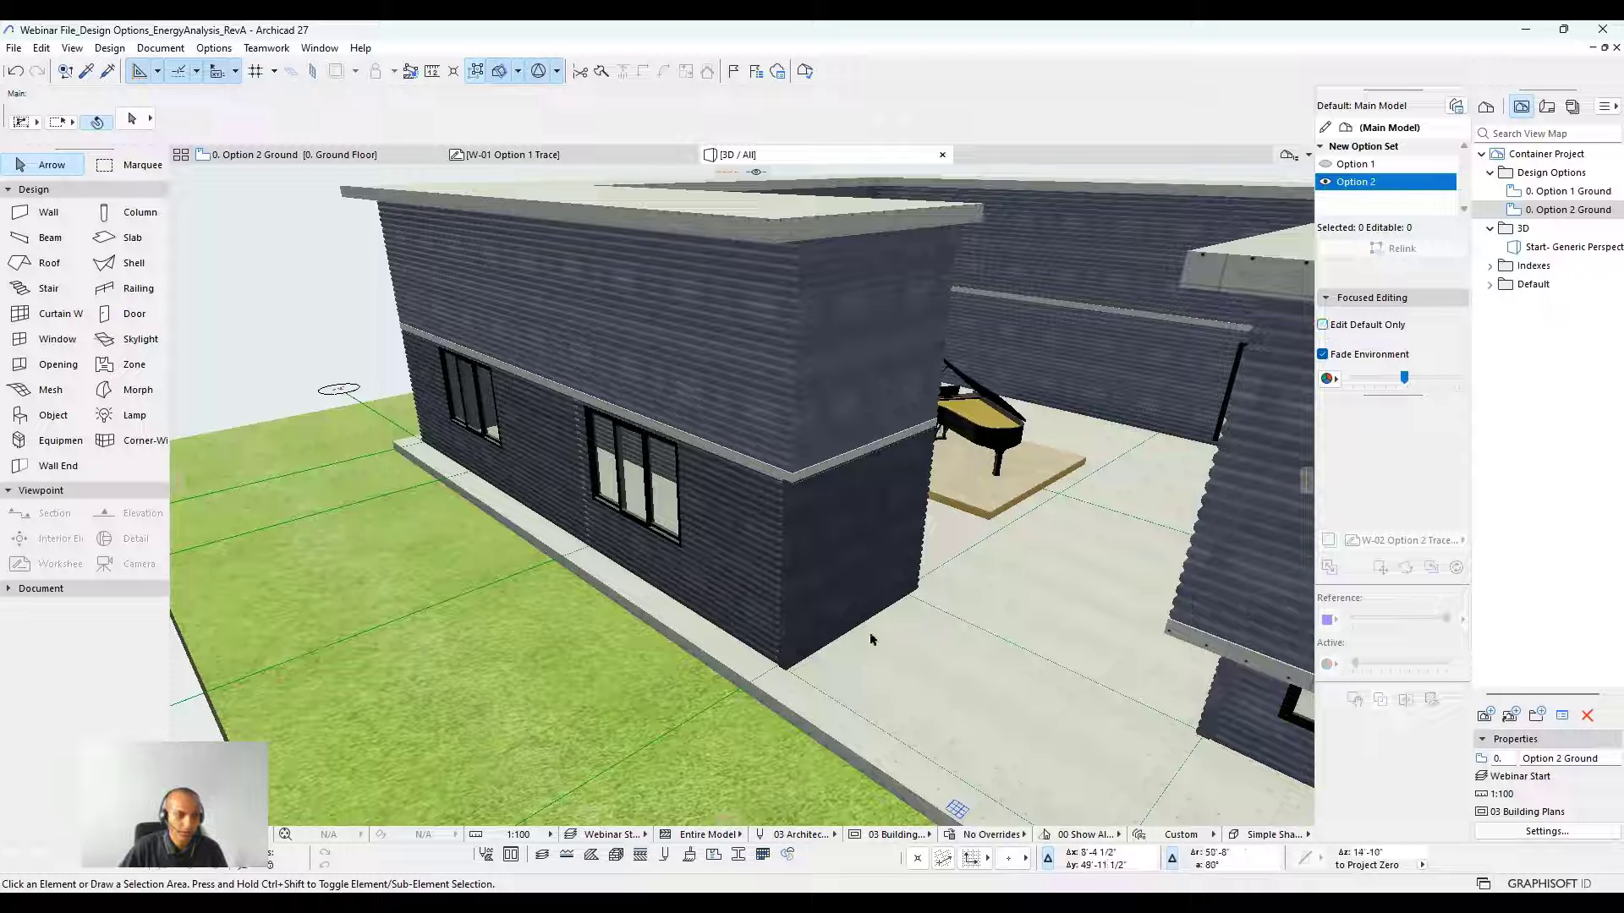
{"action": "left_click", "coordinate": [786, 558]}
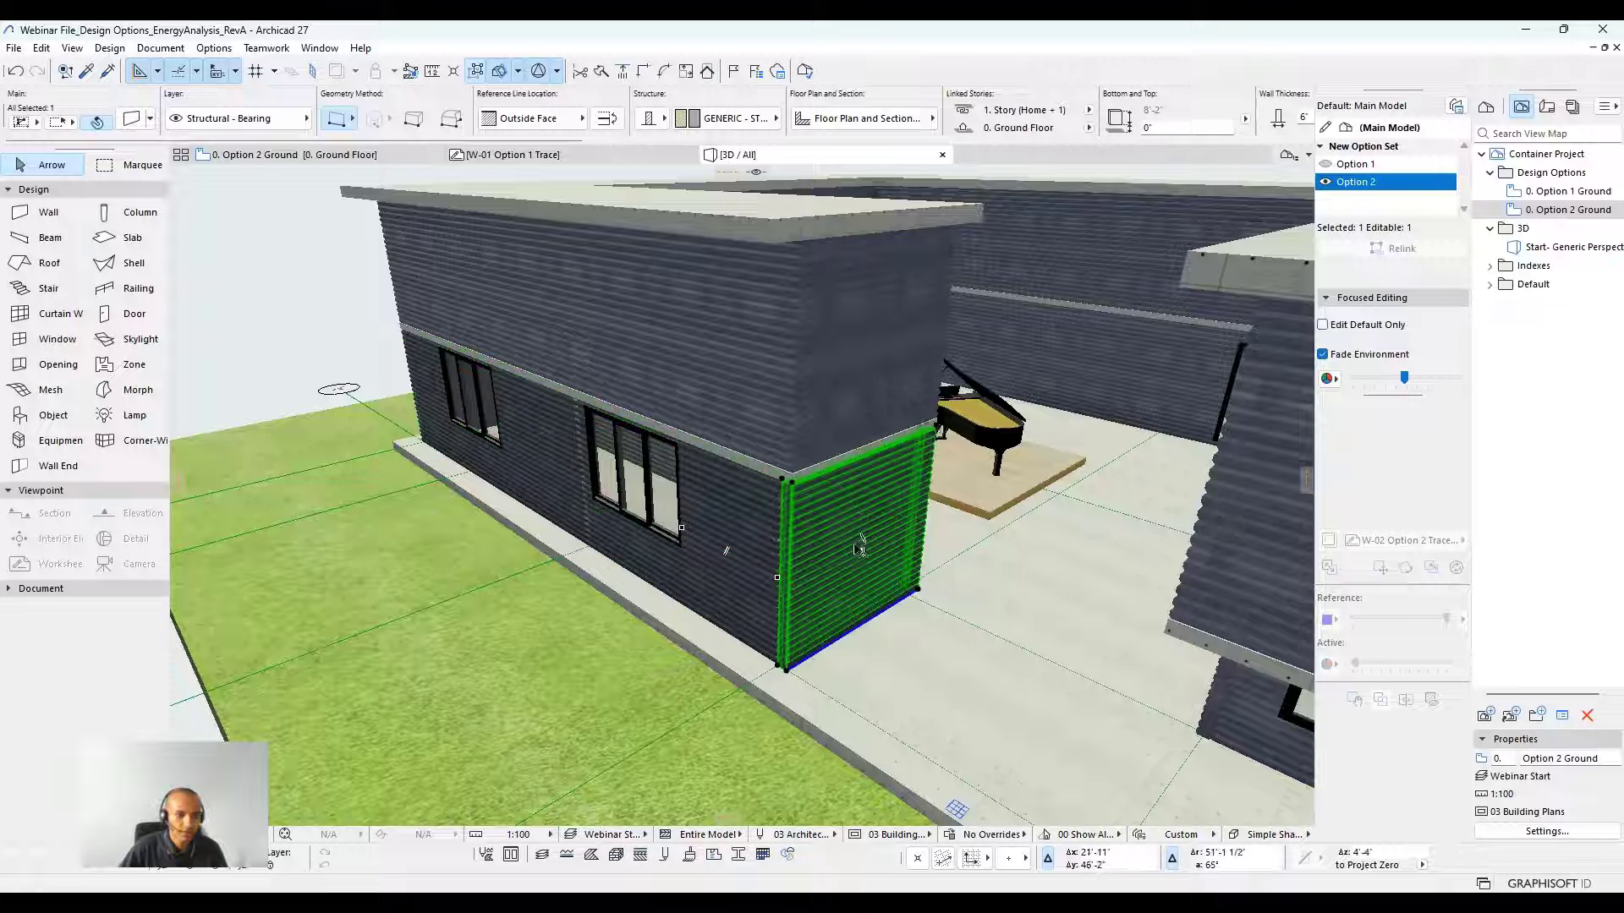
{"action": "left_click", "coordinate": [850, 511]}
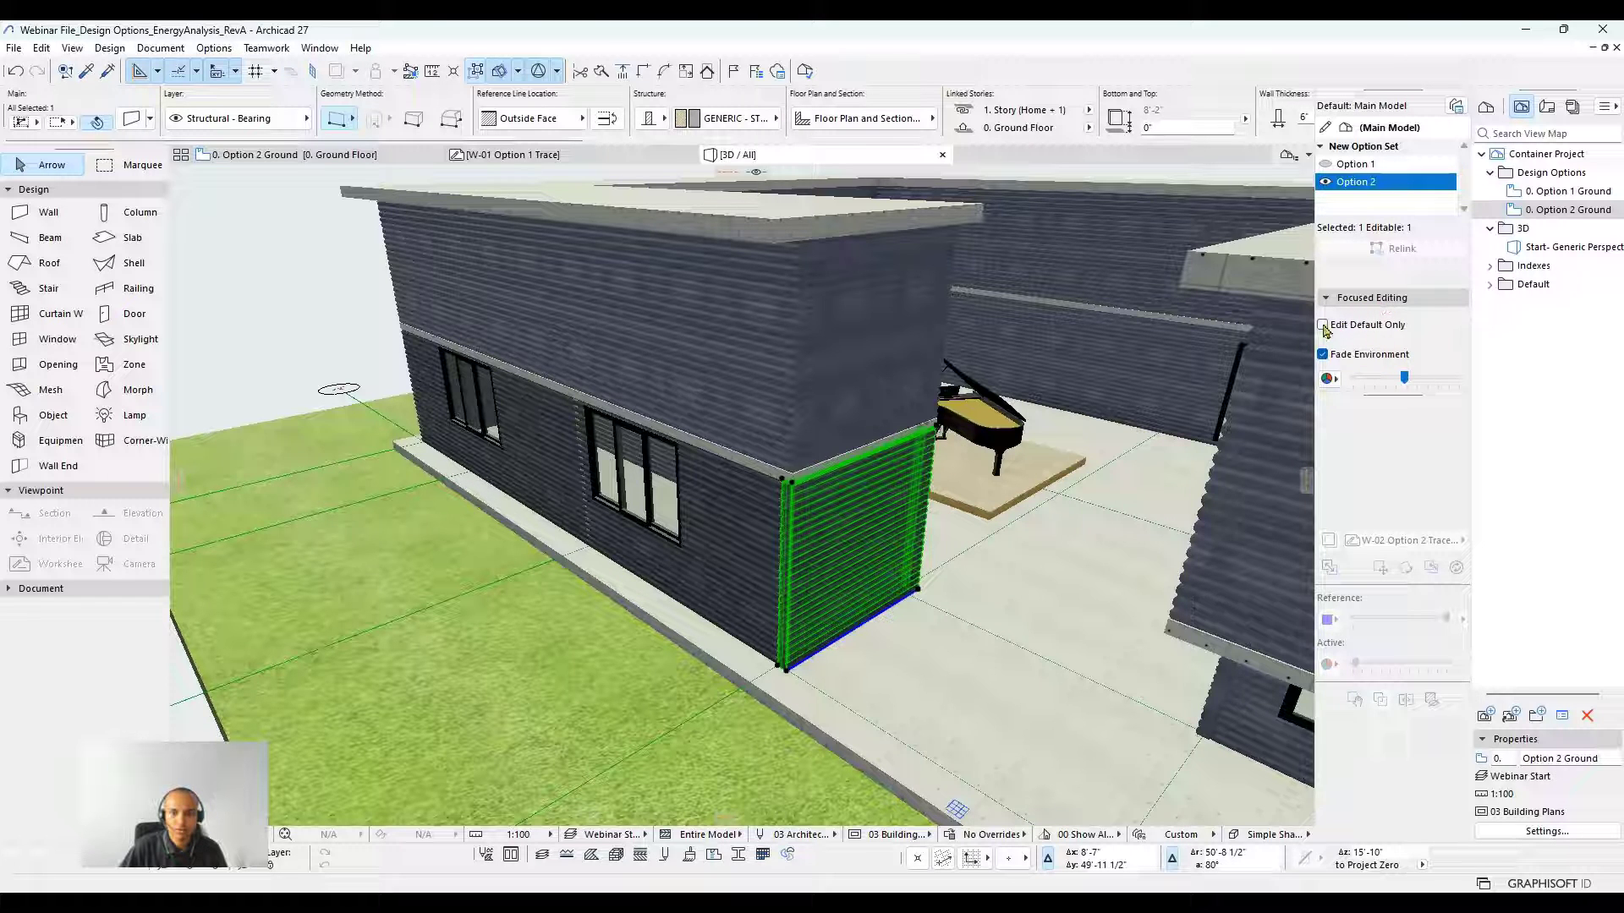
{"action": "left_click", "coordinate": [1323, 326]}
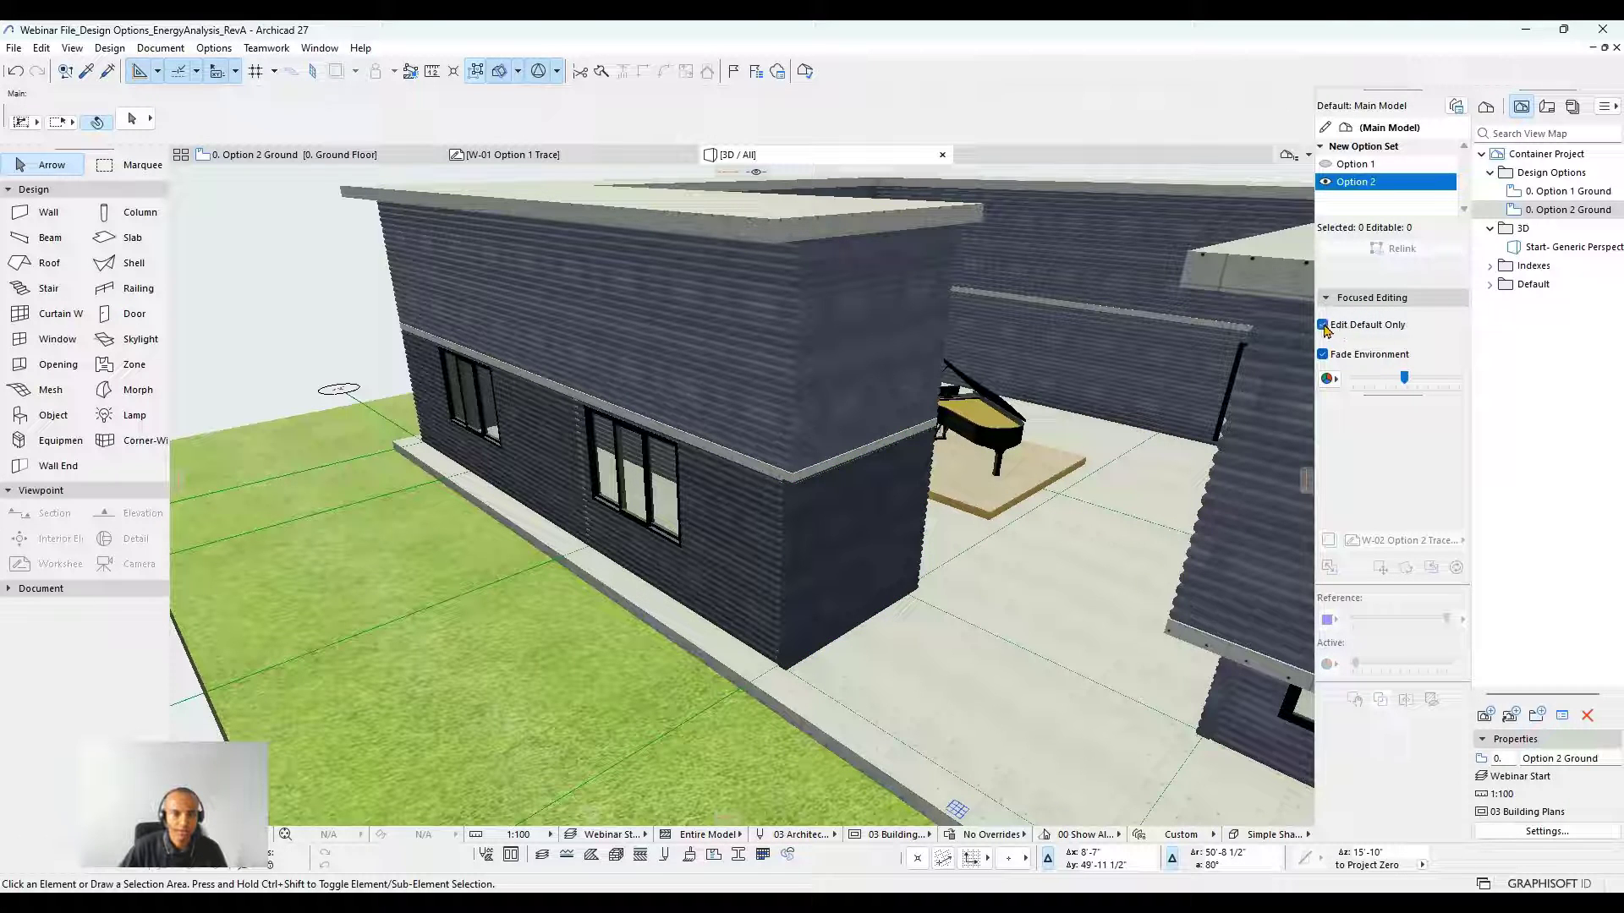
{"action": "left_click", "coordinate": [1323, 326]}
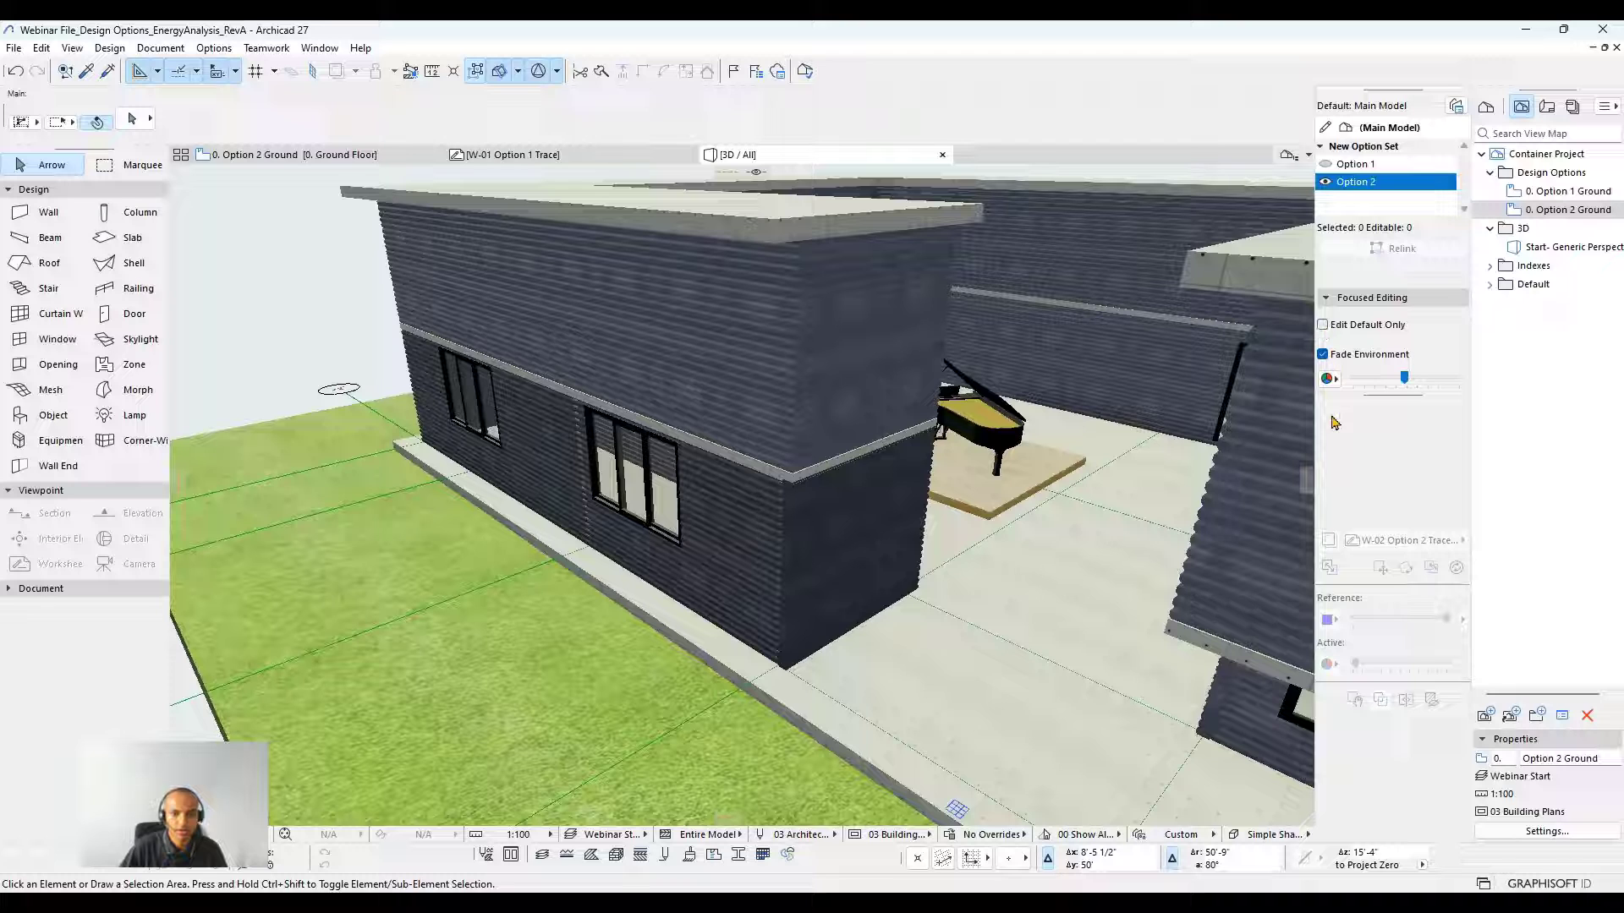
Turn Fade Environment off and on again, and set its fade color to Custom R 139, G 164, B 245.
{"action": "left_click", "coordinate": [1323, 355]}
{"action": "scroll", "coordinate": [879, 484], "scroll_direction": "up", "scroll_amount": 5}
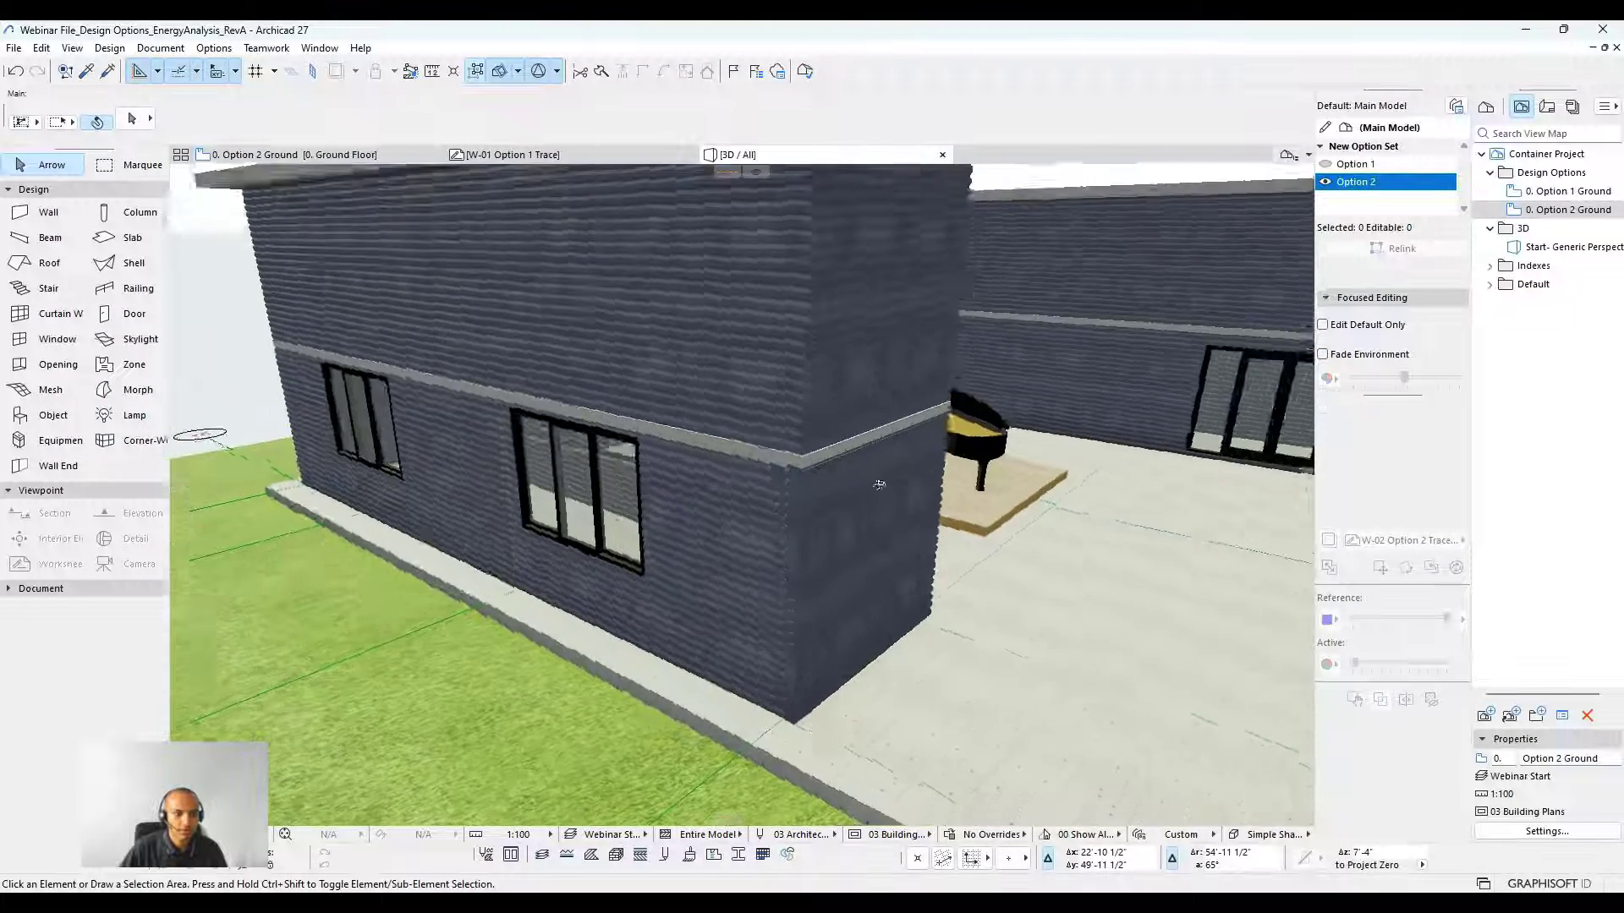
{"action": "middle_click_drag", "start_coordinate": [879, 484], "coordinate": [855, 506], "text": "shift"}
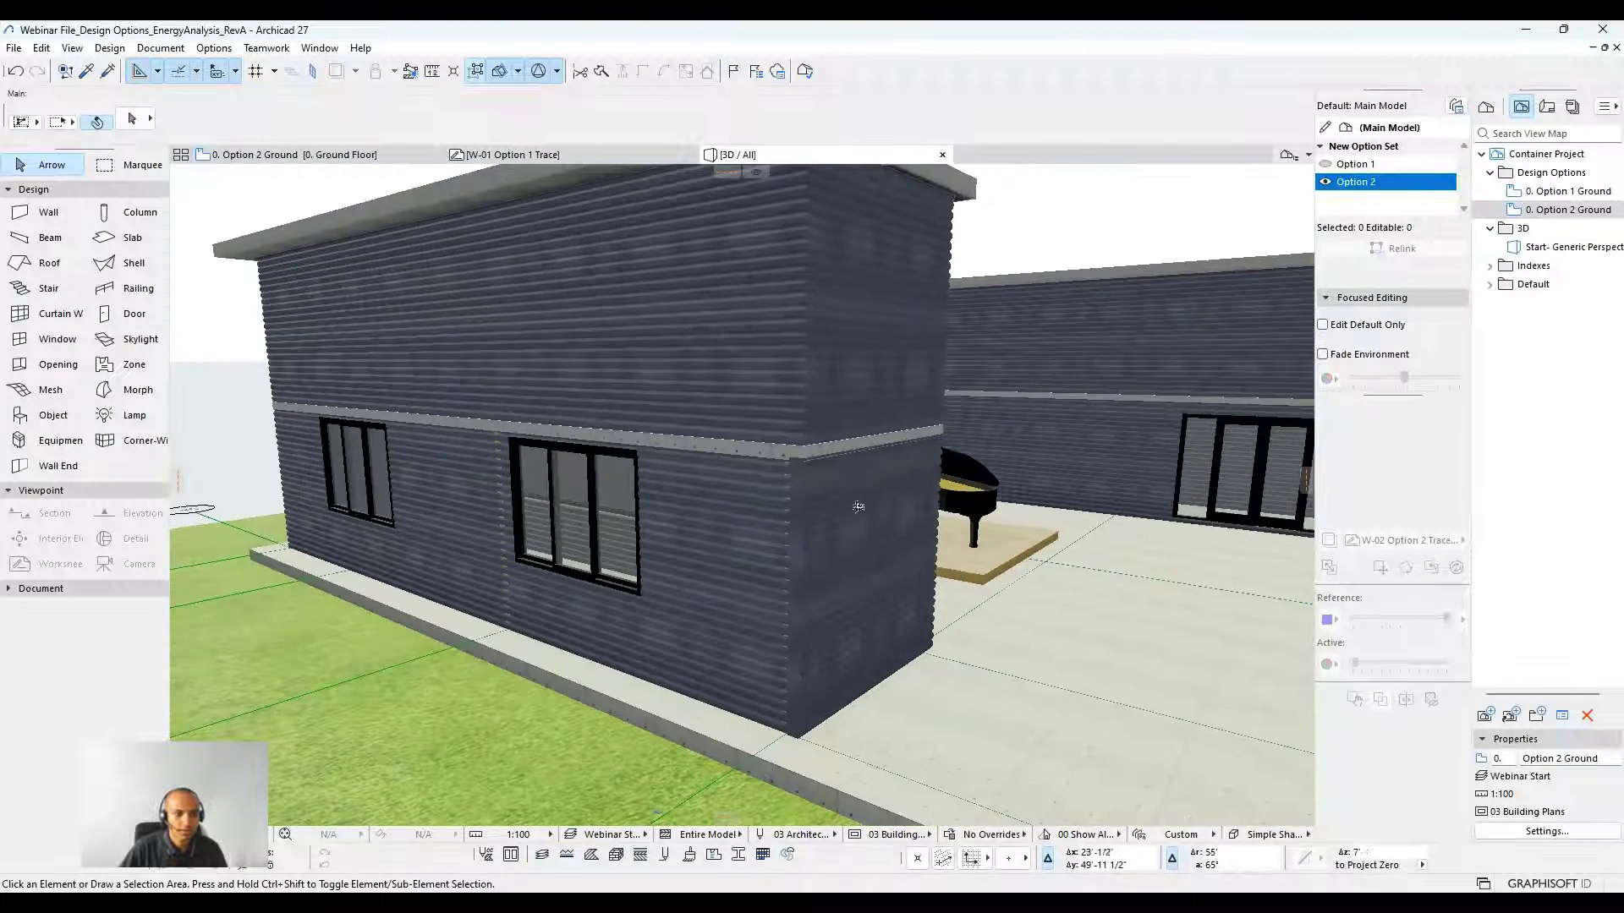
{"action": "left_click", "coordinate": [1324, 356]}
{"action": "left_click", "coordinate": [1331, 378]}
{"action": "left_click", "coordinate": [1355, 394]}
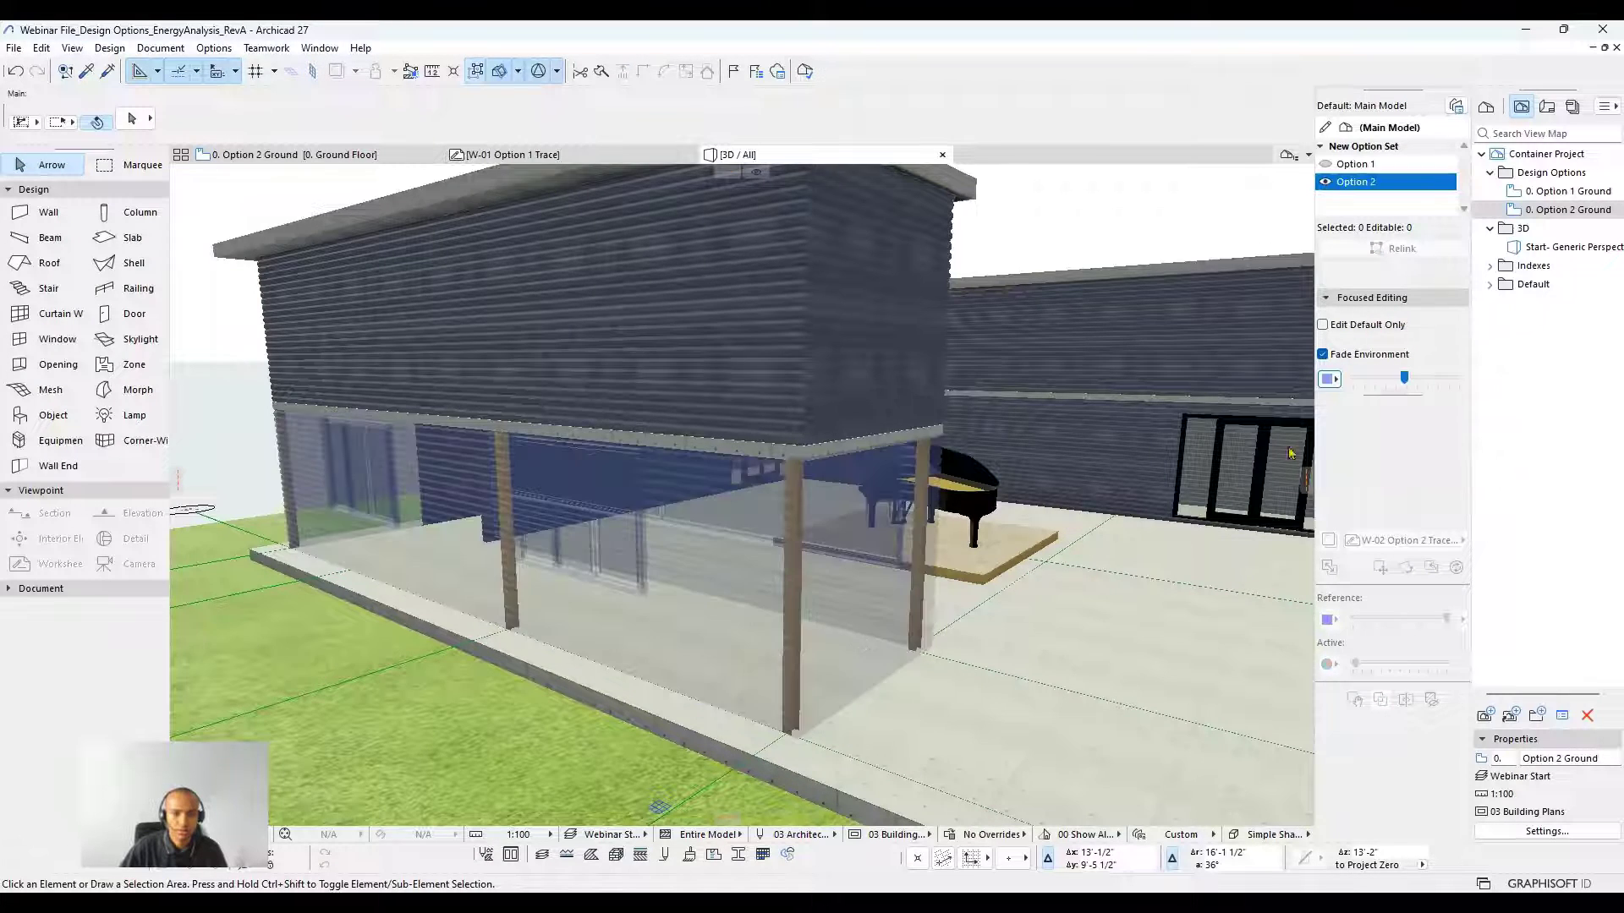
Set the Fade Environment color to a custom pale yellow with R 236, G 232, B 149.
{"action": "scroll", "coordinate": [877, 616], "scroll_direction": "down", "scroll_amount": 4}
{"action": "middle_click_drag", "start_coordinate": [877, 617], "coordinate": [753, 414], "text": "shift"}
{"action": "left_click", "coordinate": [1333, 379]}
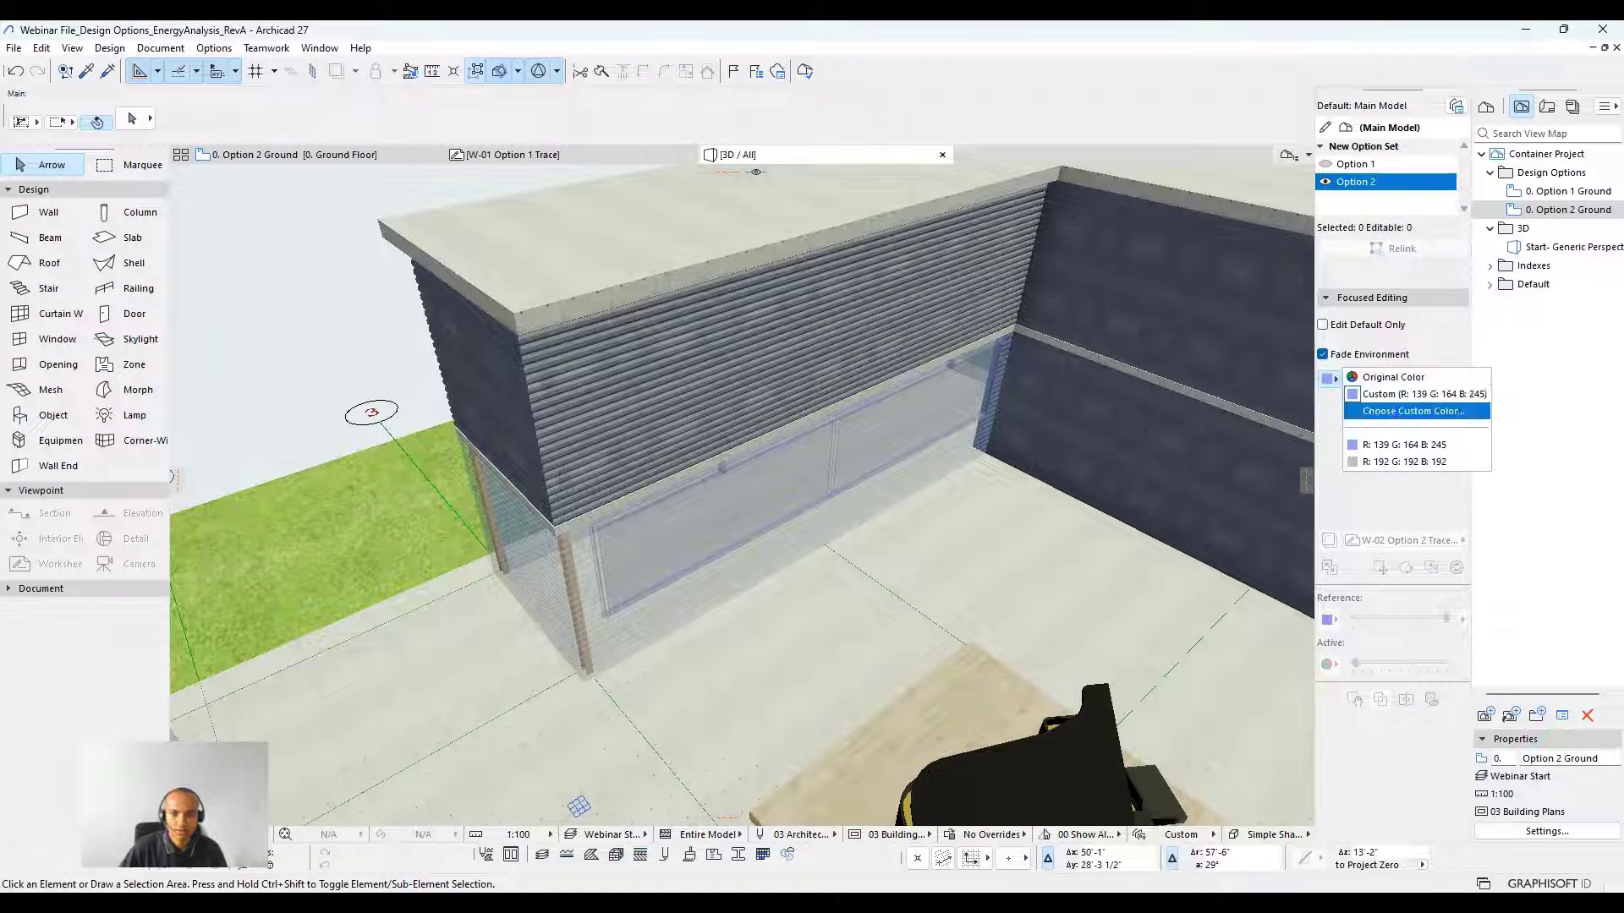
{"action": "left_click", "coordinate": [1387, 411]}
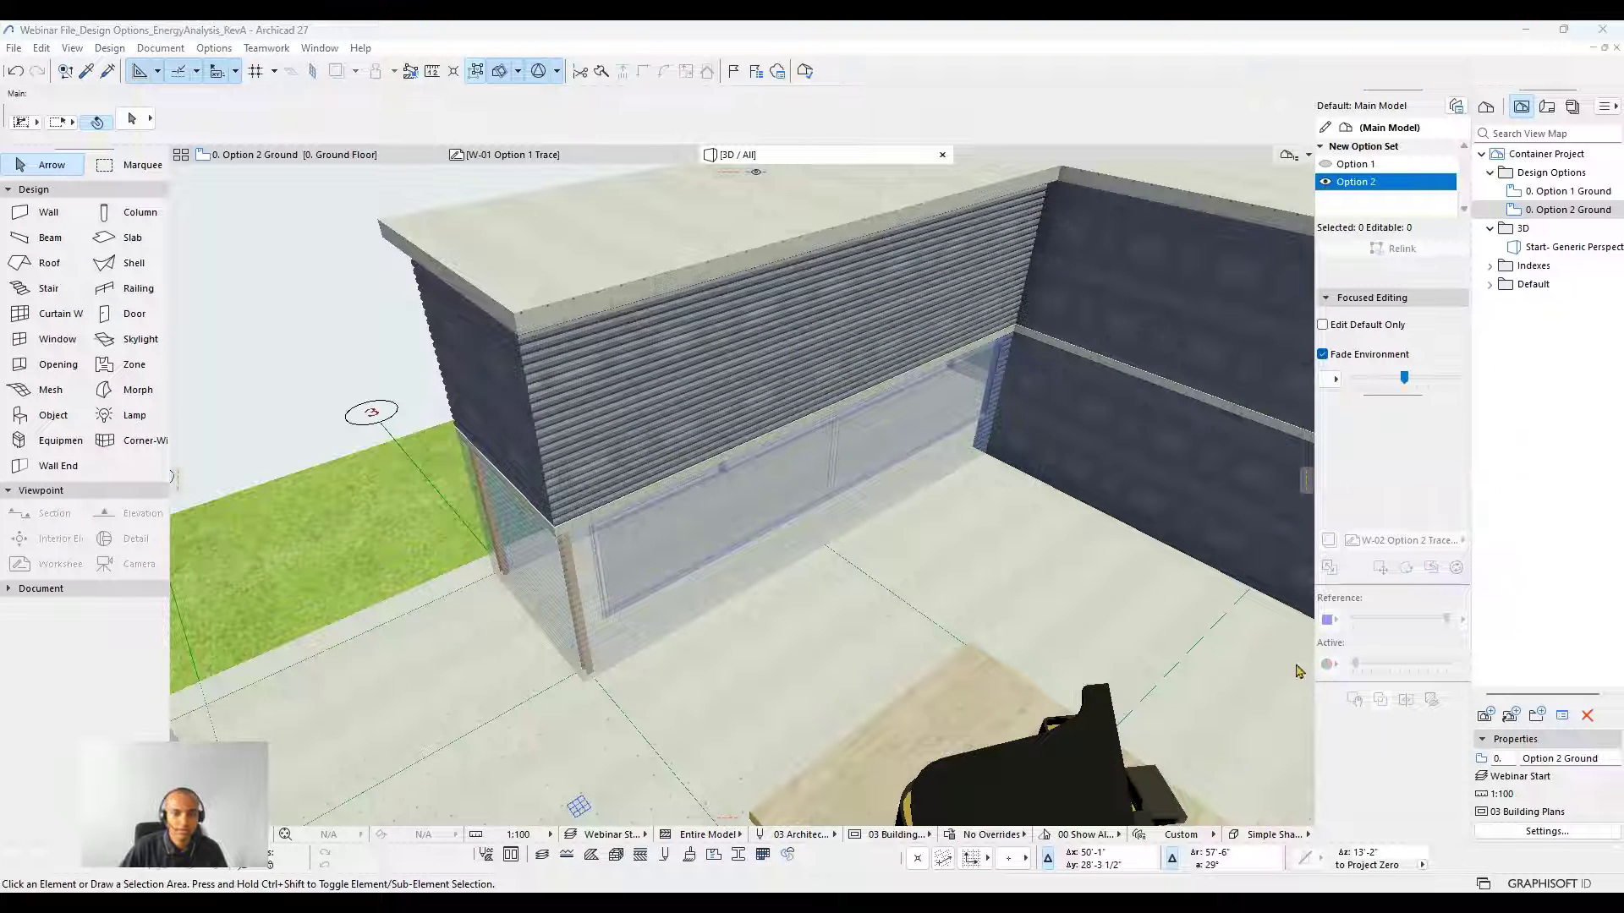
{"action": "left_click_drag", "start_coordinate": [63, 159], "coordinate": [816, 128]}
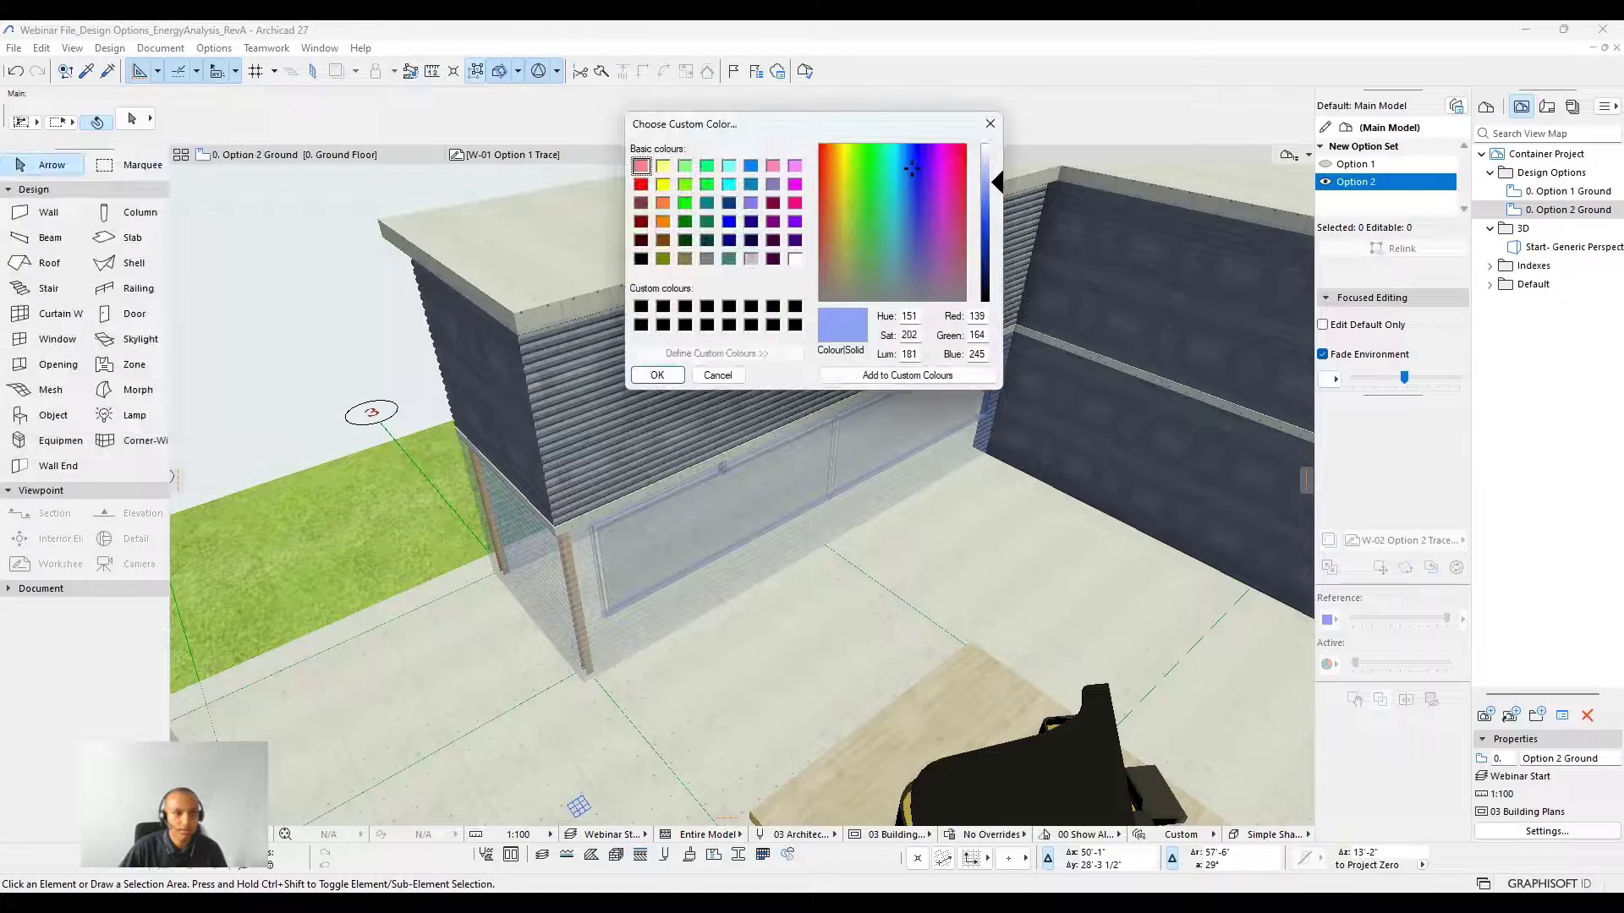
{"action": "left_click_drag", "start_coordinate": [826, 210], "coordinate": [838, 190]}
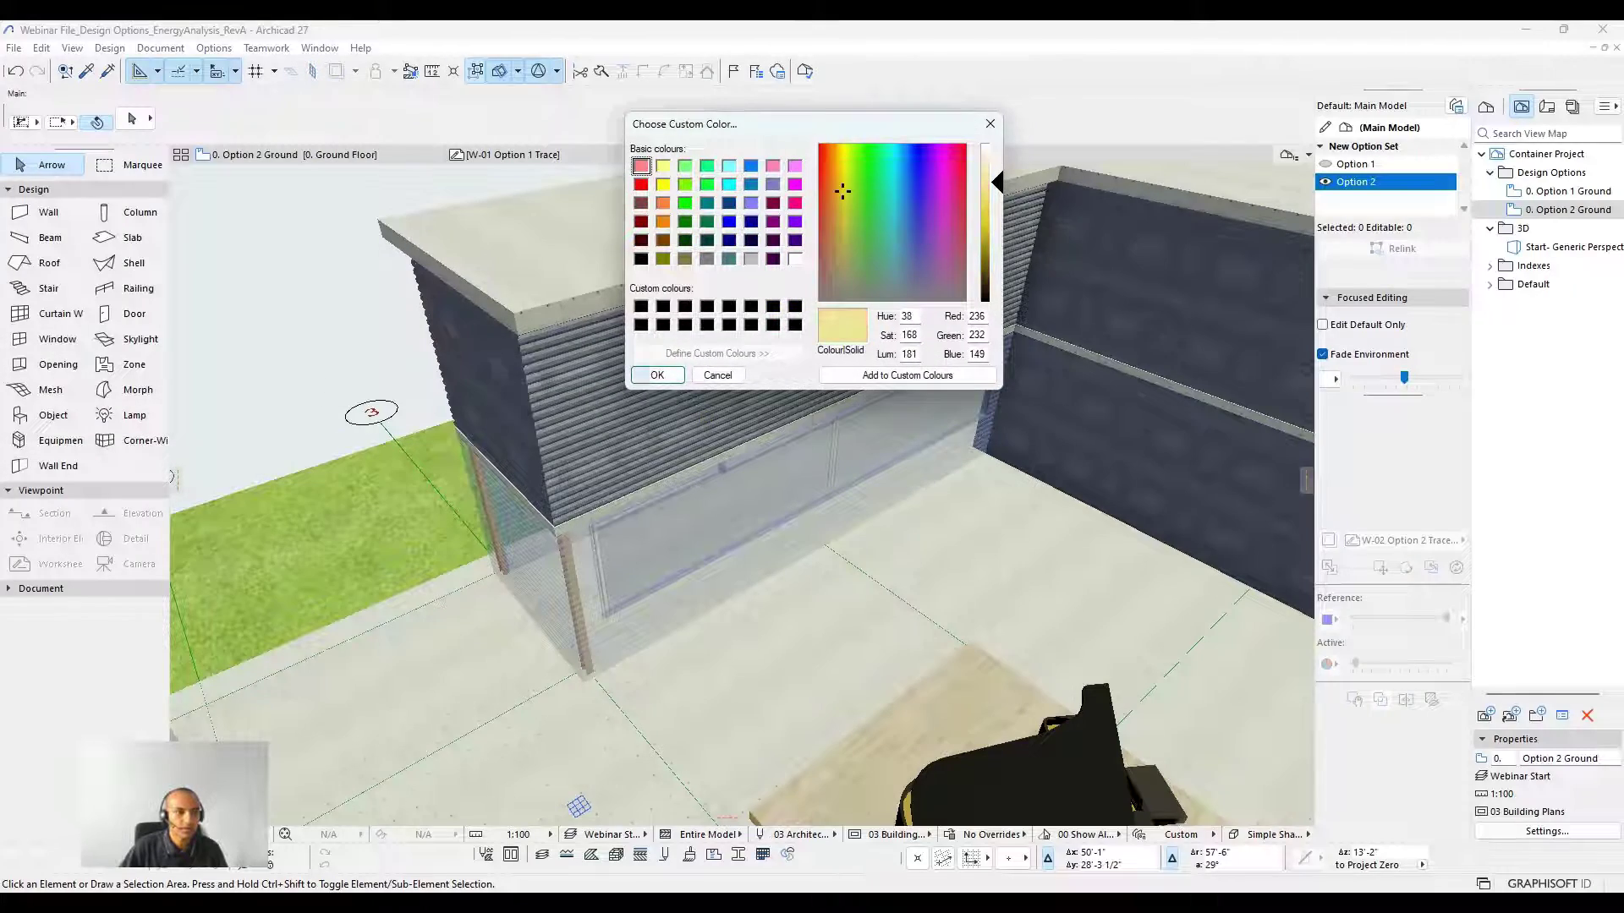
{"action": "left_click", "coordinate": [657, 374]}
Examine the yellow-faded ground-floor walls around the 3D model, then return to the Option 2 Ground plan and look it over.
{"action": "middle_click_drag", "start_coordinate": [823, 544], "coordinate": [795, 561], "text": "shift"}
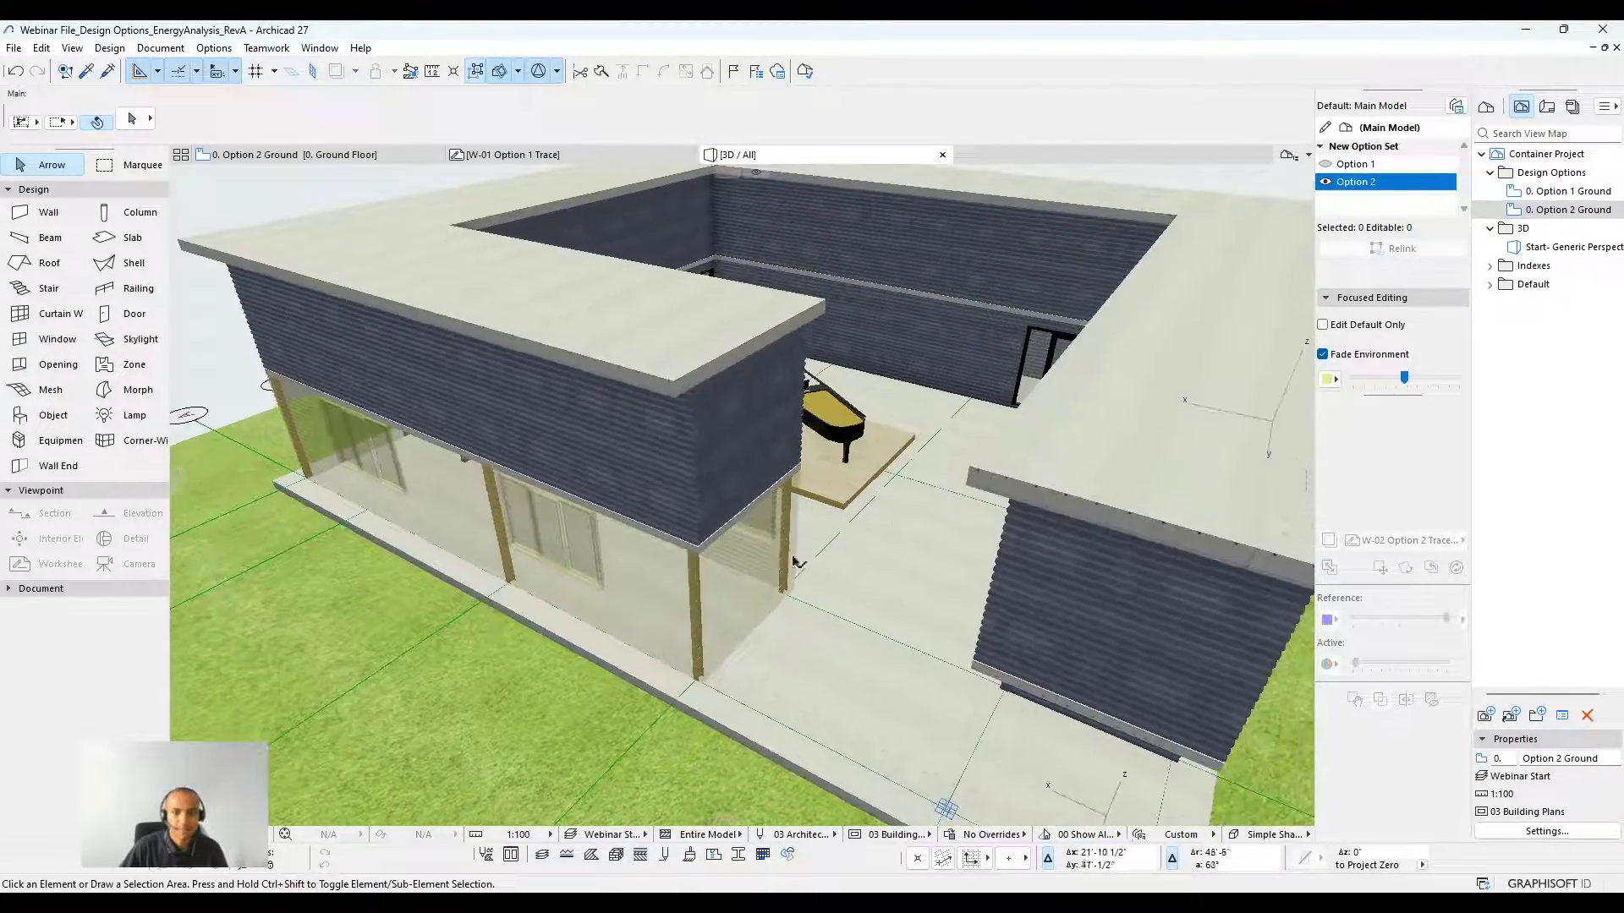
{"action": "scroll", "coordinate": [896, 524], "scroll_direction": "down", "scroll_amount": 2}
{"action": "middle_click_drag", "start_coordinate": [896, 507], "coordinate": [813, 478], "text": "shift"}
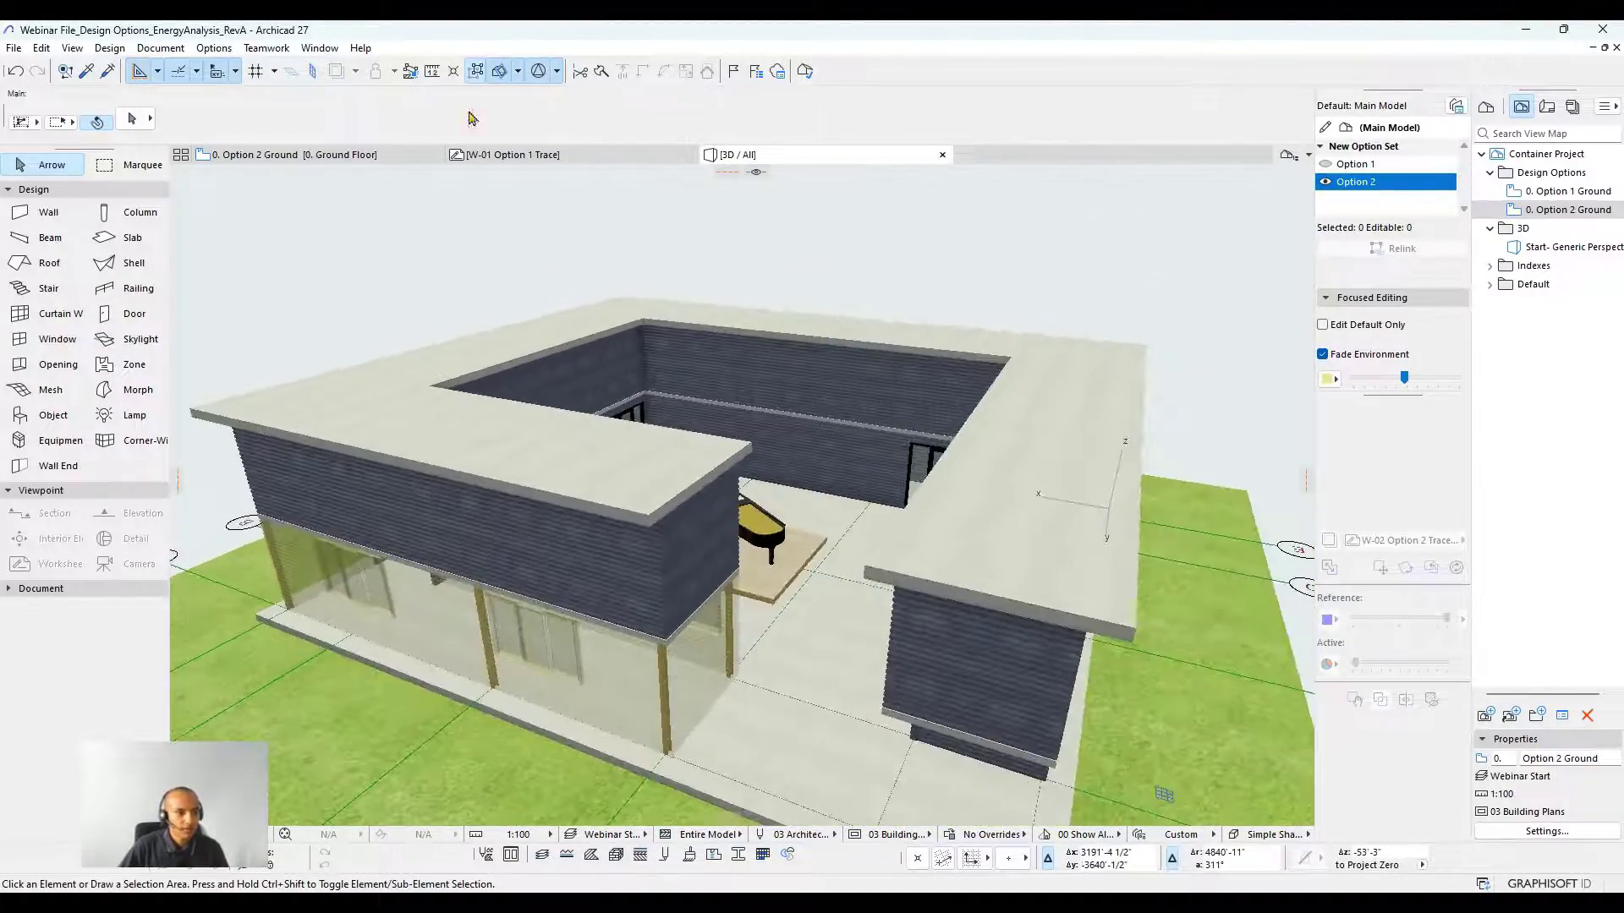
{"action": "left_click", "coordinate": [254, 154]}
{"action": "scroll", "coordinate": [964, 409], "scroll_direction": "down", "scroll_amount": 3}
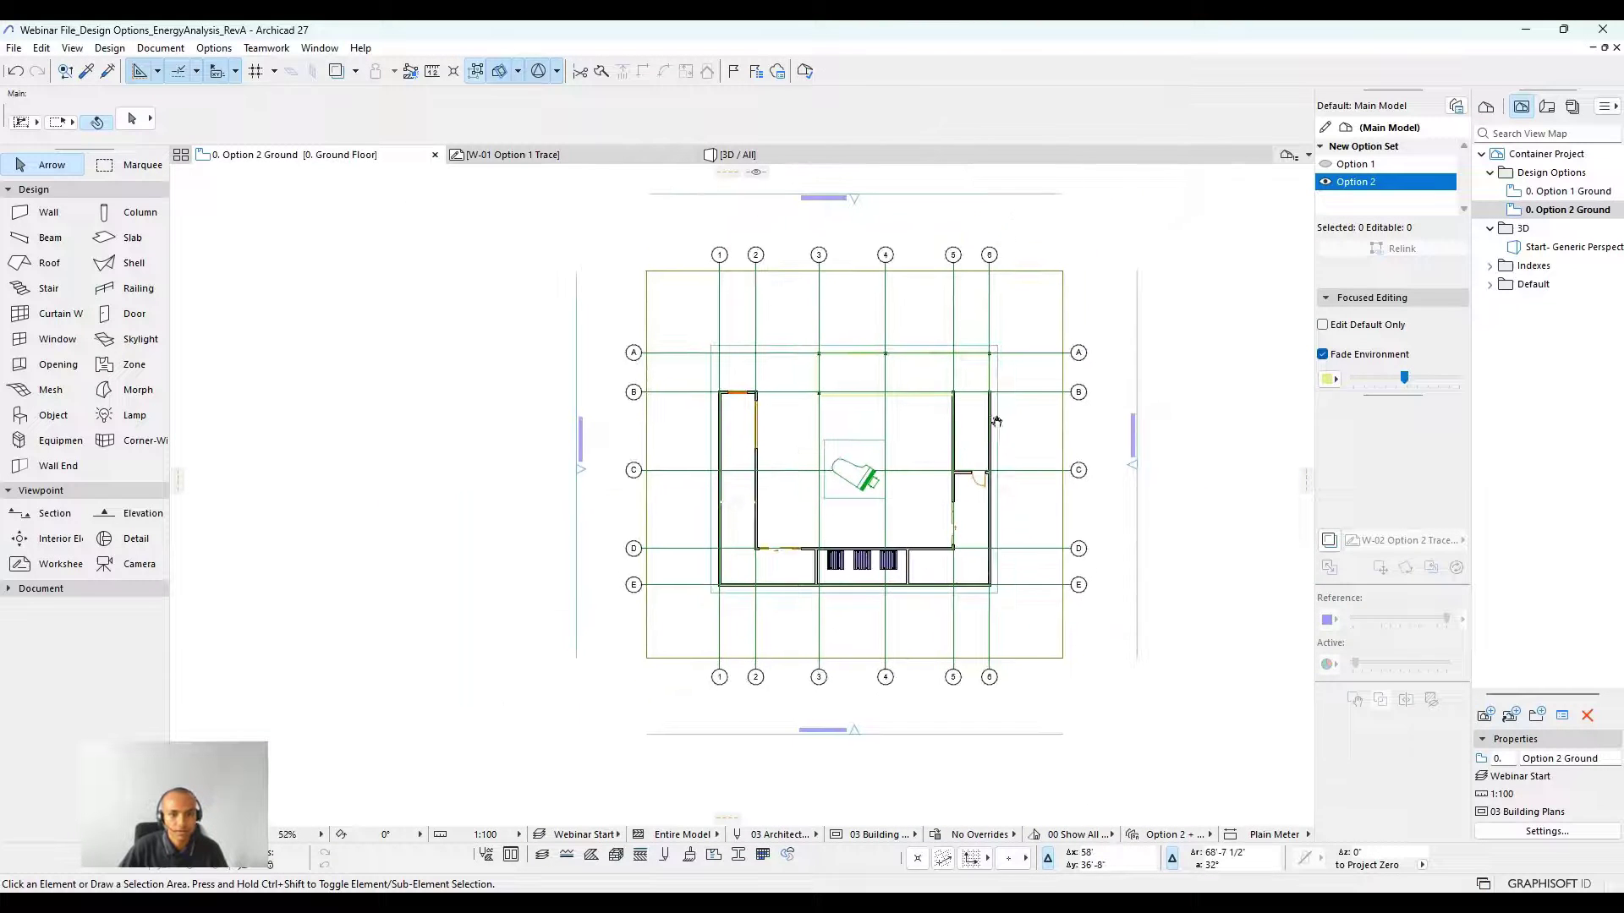
{"action": "middle_click_drag", "start_coordinate": [996, 421], "coordinate": [987, 443]}
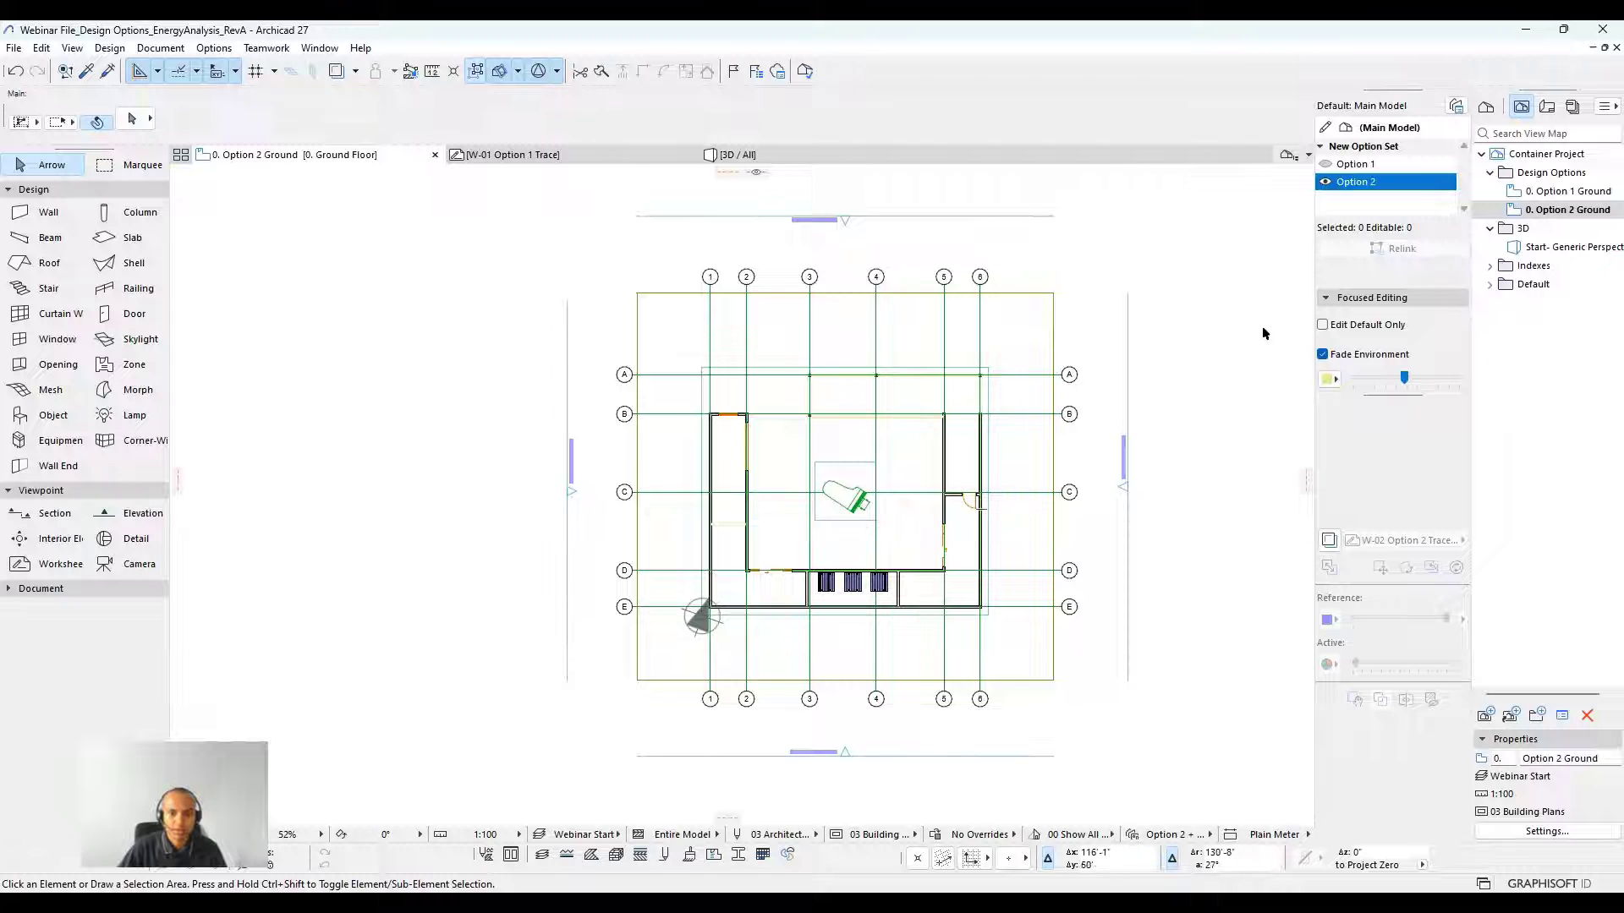
{"action": "middle_click_drag", "start_coordinate": [1023, 398], "coordinate": [991, 393]}
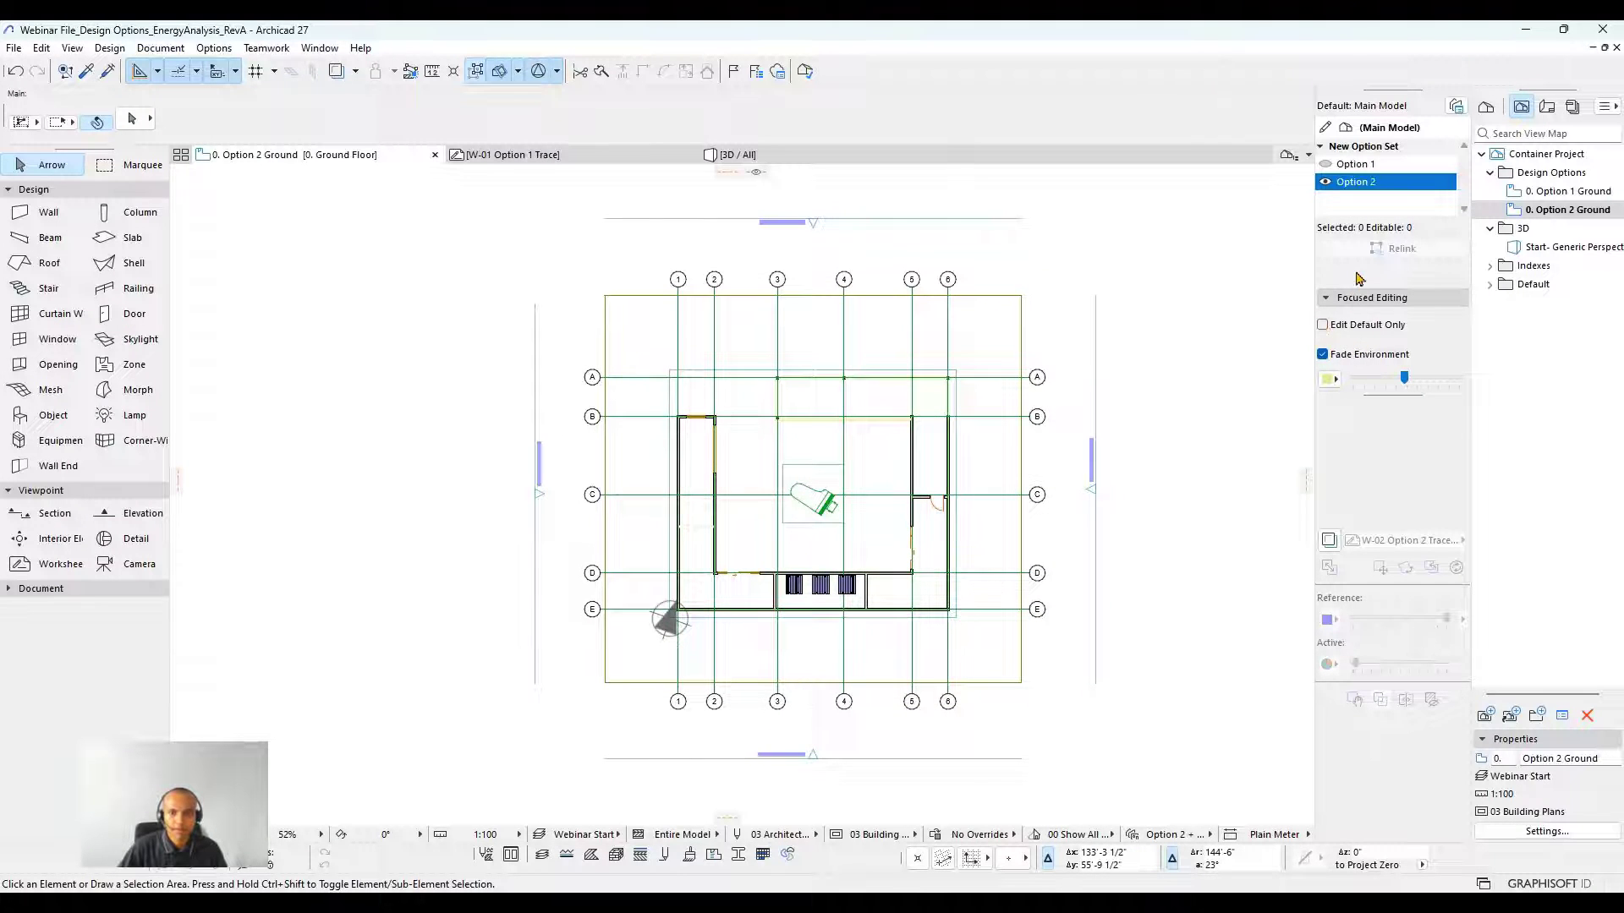
{"action": "scroll", "coordinate": [991, 477], "scroll_direction": "up", "scroll_amount": 2}
{"action": "scroll", "coordinate": [796, 535], "scroll_direction": "down", "scroll_amount": 2}
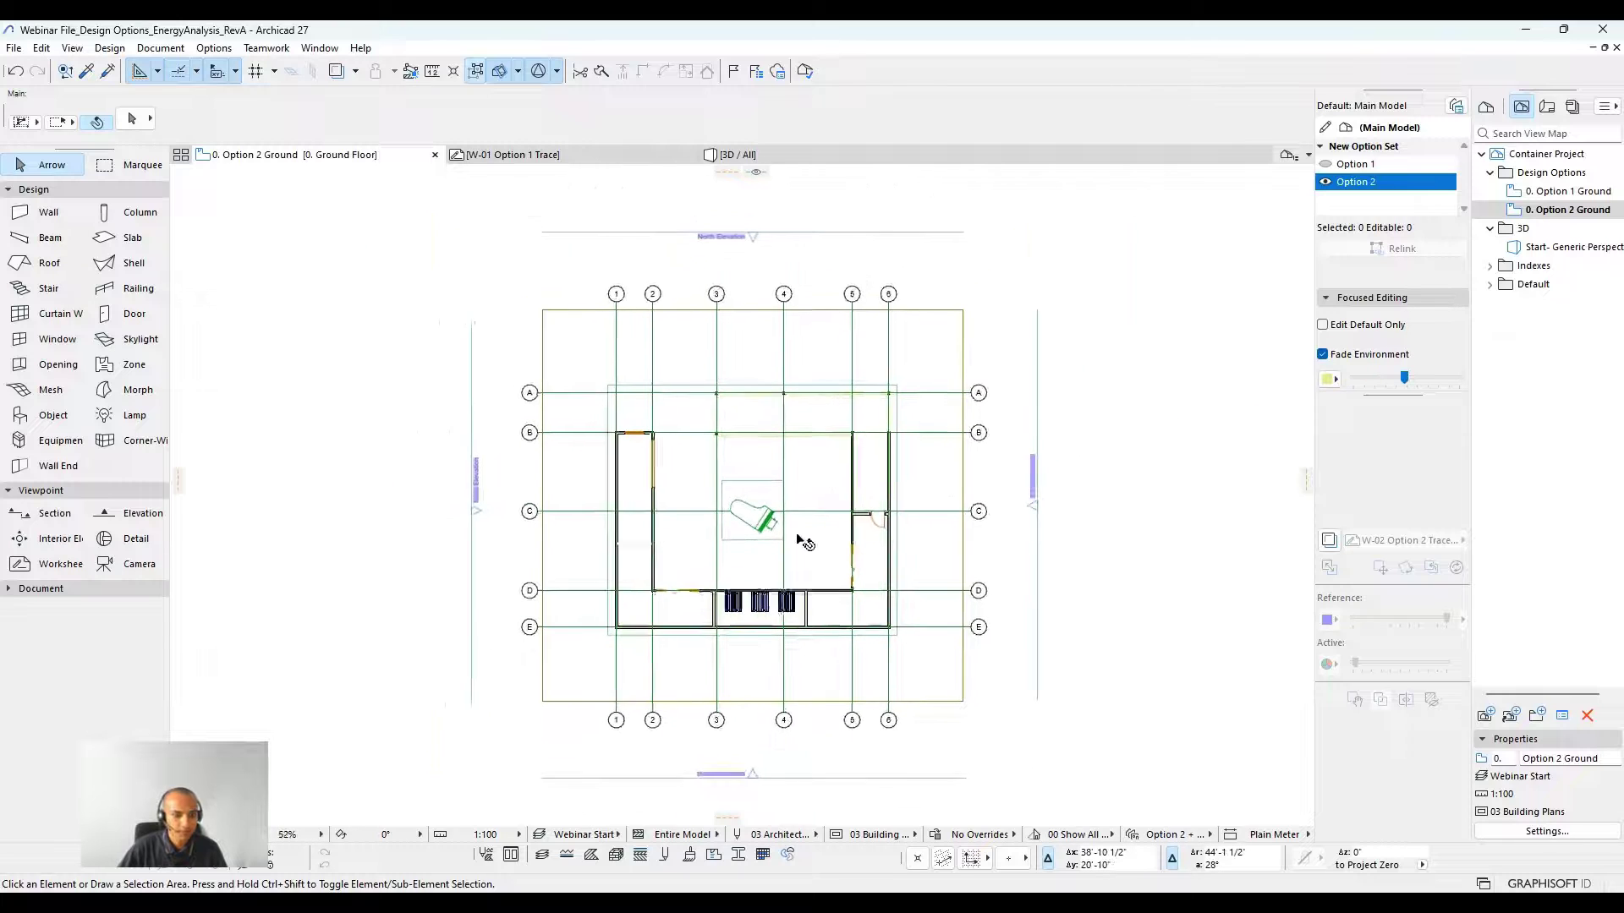